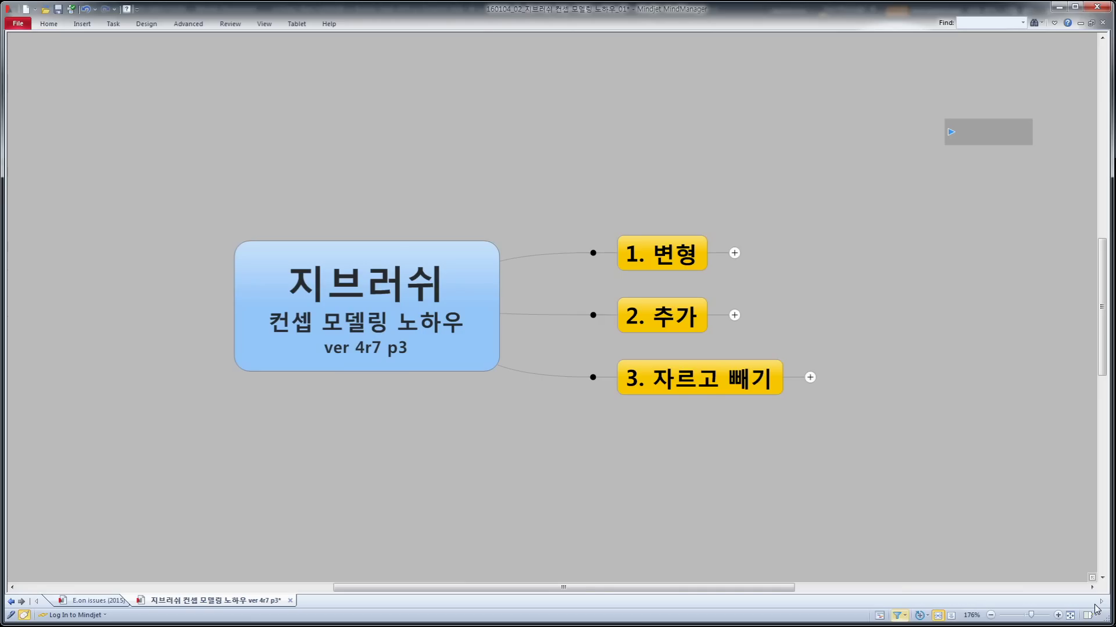
# - Insert '.0' into the central topic's version line so it reads ver 4.0r7 p3
pyautogui.doubleClick(372, 349)
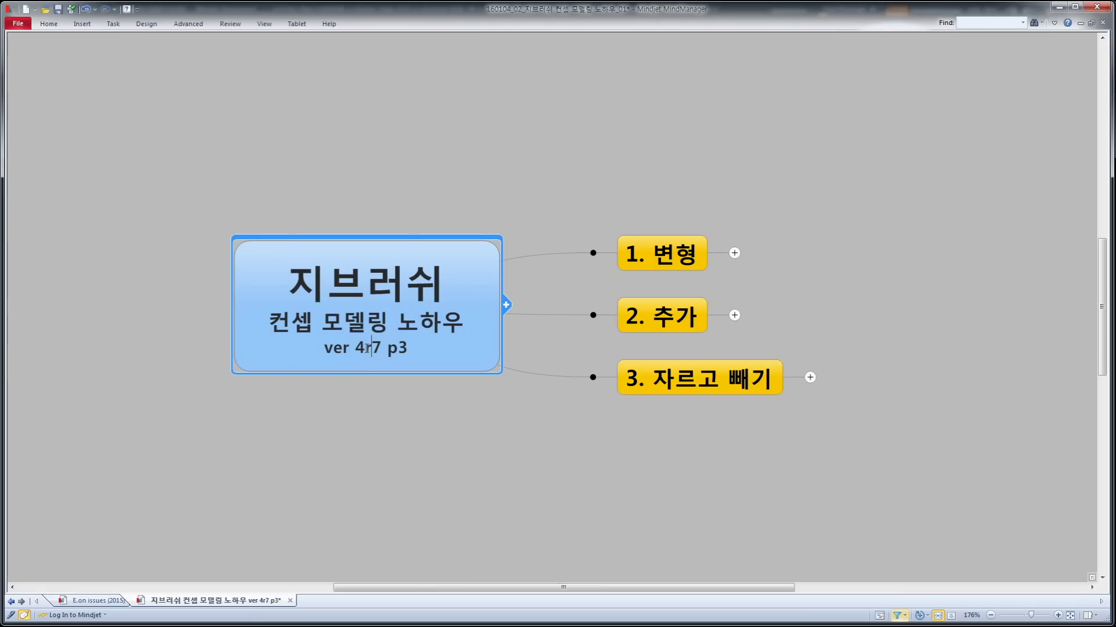
pyautogui.write('.0')
pyautogui.click(500, 436)
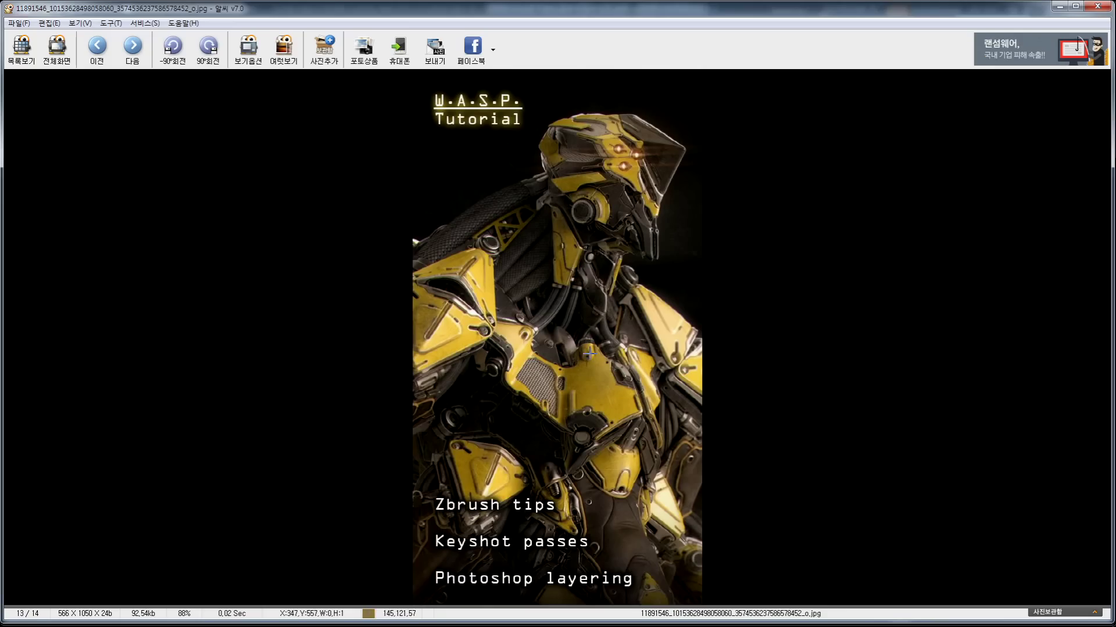
# - Return to the thumbnails and open a mecha sculpting tutorial image full-window
pyautogui.doubleClick(564, 378)
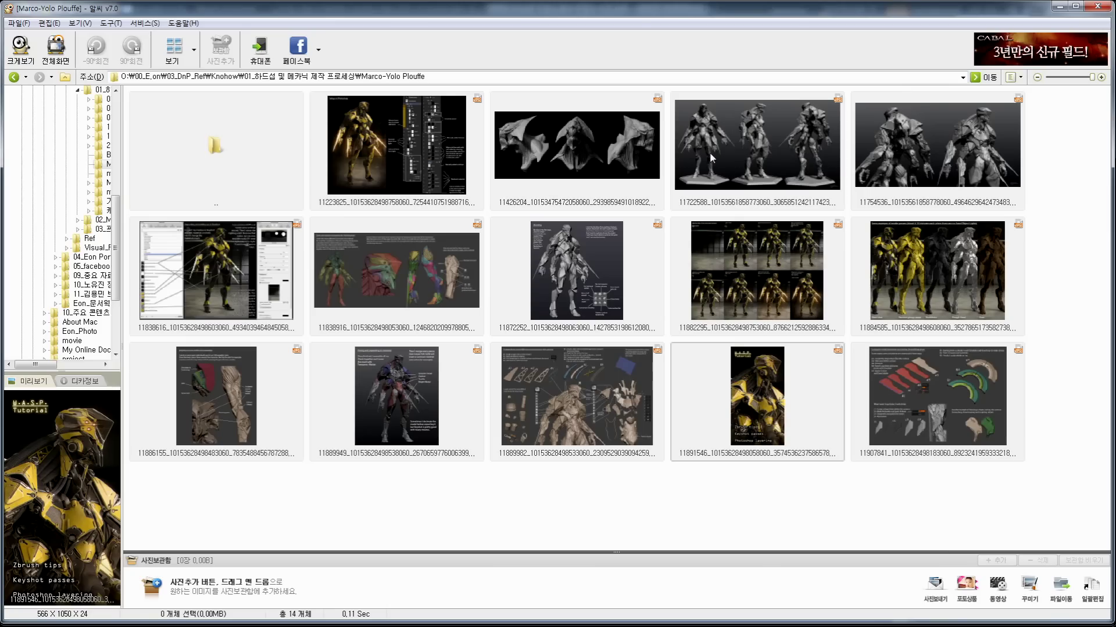
pyautogui.click(606, 414)
pyautogui.doubleClick(580, 383)
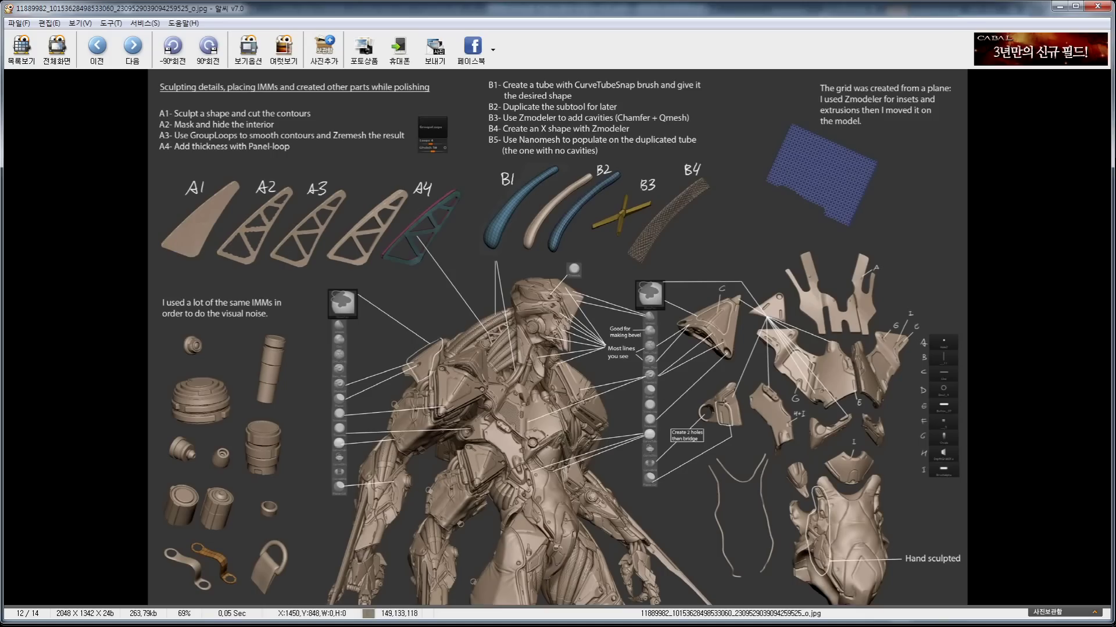
# - Scroll through the tutorial images to image 12 of 14, the sculpting-details sheet
pyautogui.scroll(-1, 691, 285)
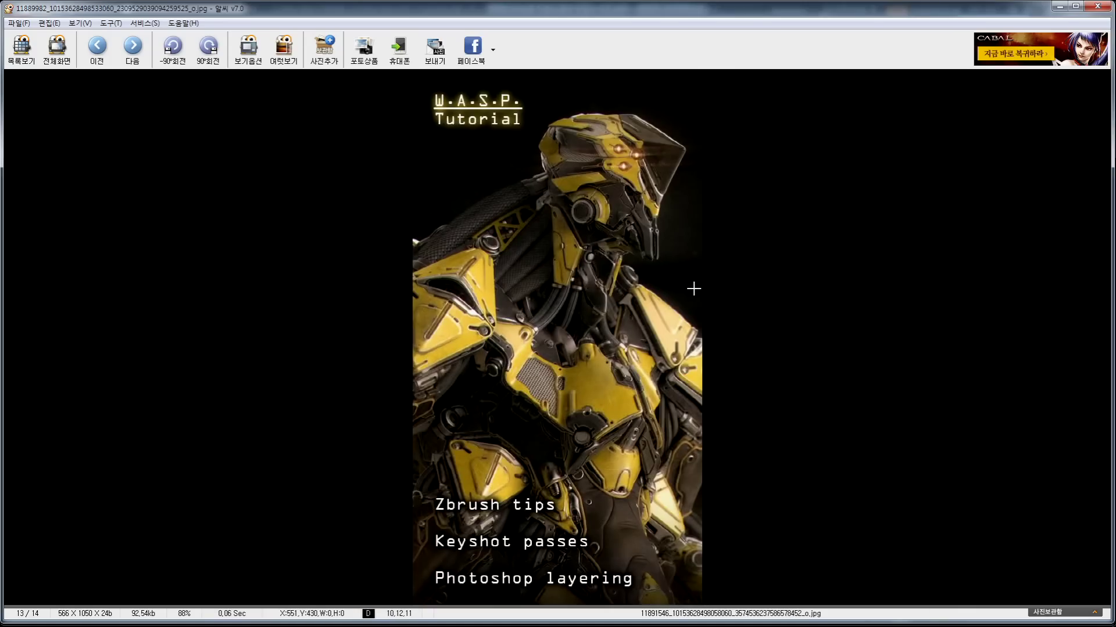
pyautogui.scroll(-1, 693, 288)
pyautogui.scroll(-1, 693, 289)
pyautogui.scroll(-1, 693, 289)
pyautogui.scroll(-1, 694, 288)
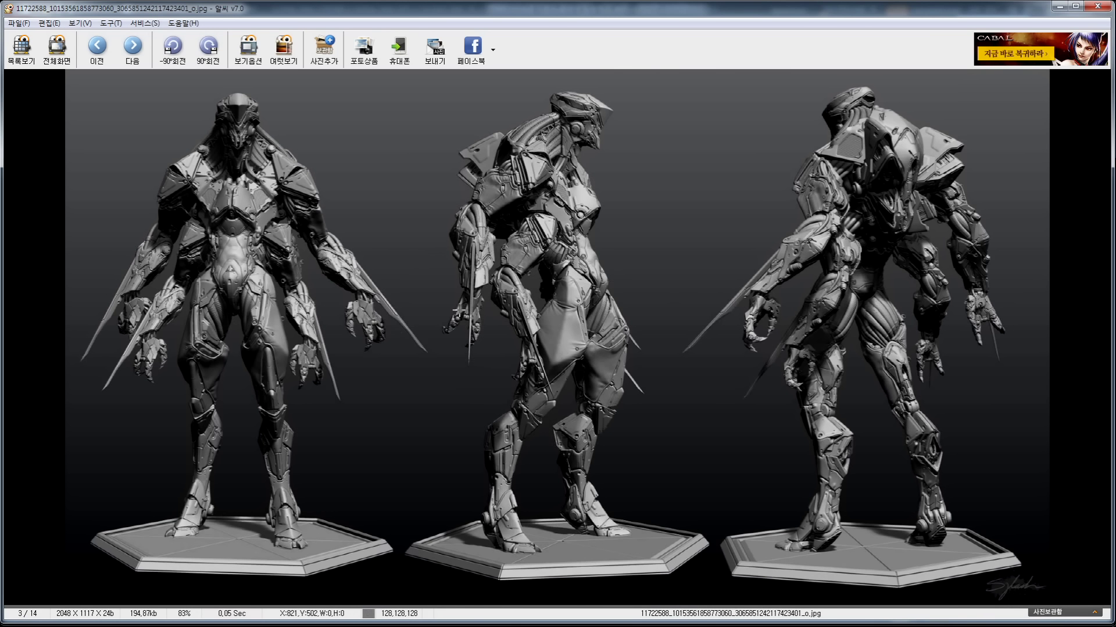
pyautogui.scroll(-1, 459, 311)
pyautogui.scroll(-2, 462, 310)
pyautogui.scroll(-1, 461, 310)
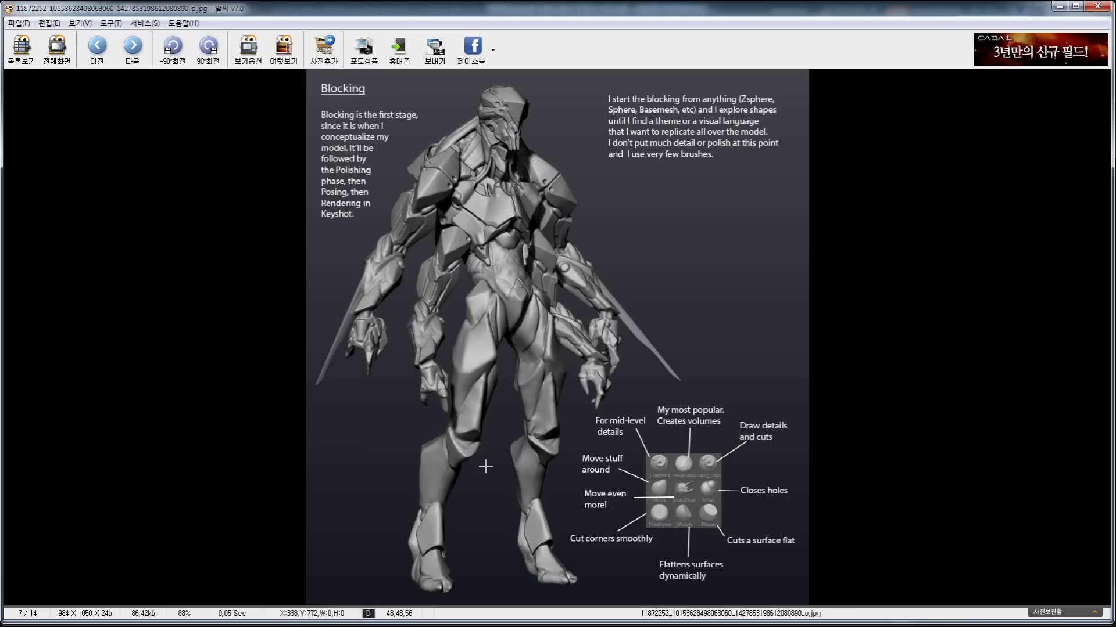
pyautogui.scroll(-1, 479, 271)
pyautogui.scroll(1, 485, 270)
pyautogui.scroll(1, 507, 442)
pyautogui.scroll(-1, 507, 441)
pyautogui.scroll(-1, 508, 440)
pyautogui.scroll(-1, 509, 440)
pyautogui.scroll(-1, 509, 440)
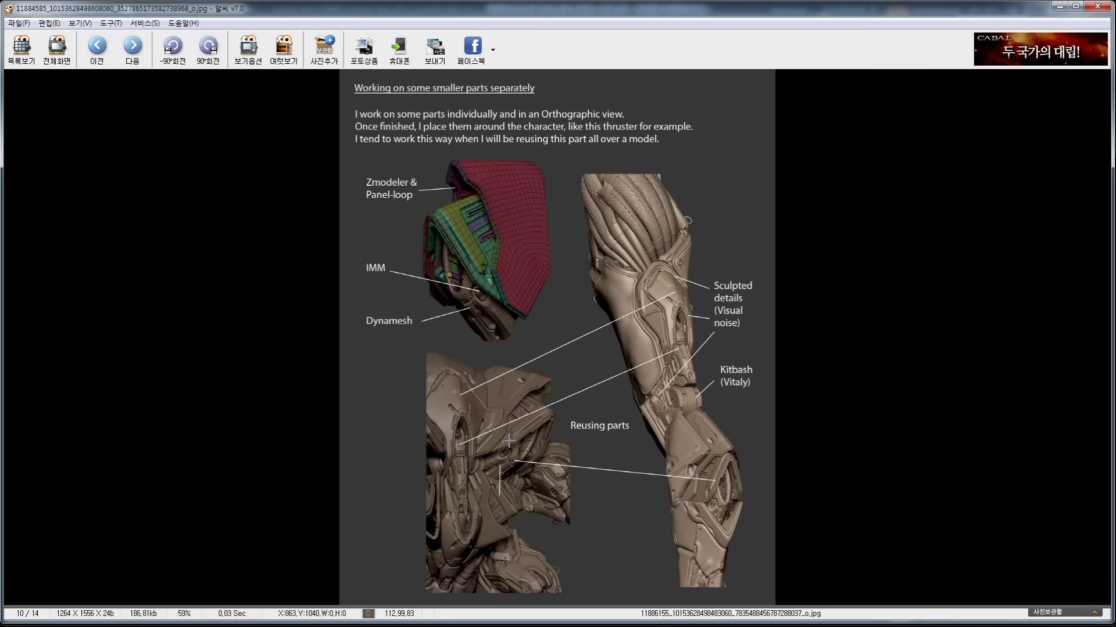
pyautogui.scroll(-1, 509, 440)
pyautogui.scroll(-1, 509, 440)
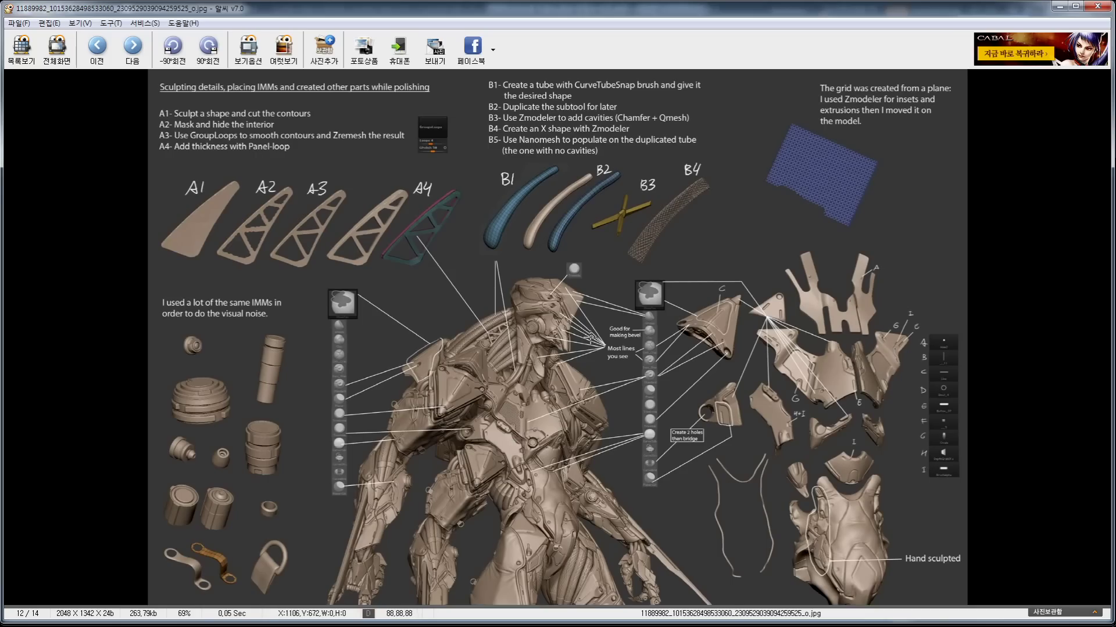
# - Open basee3d full-window and scroll through the eat3D robot concept images
pyautogui.press('Escape')
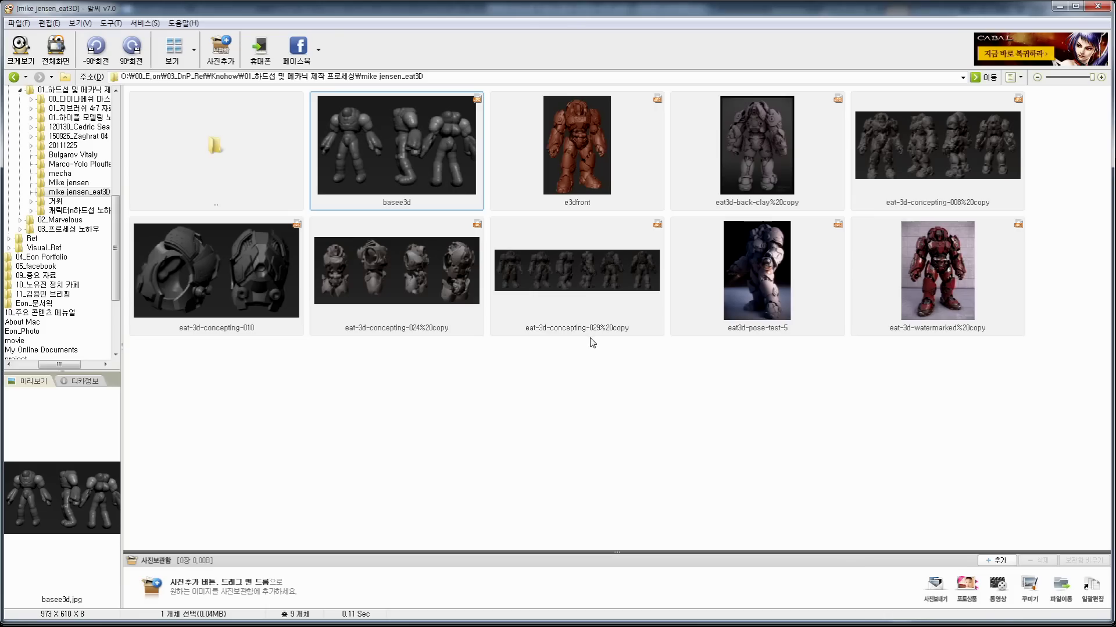
pyautogui.doubleClick(408, 152)
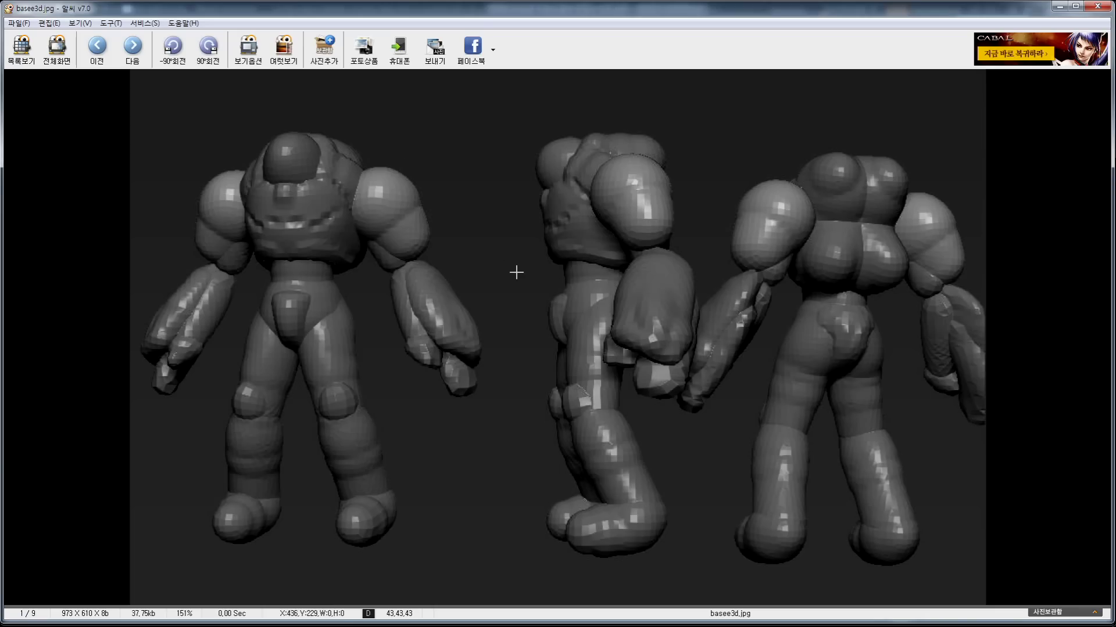
pyautogui.scroll(-1, 393, 263)
pyautogui.scroll(-1, 530, 269)
pyautogui.scroll(-1, 585, 257)
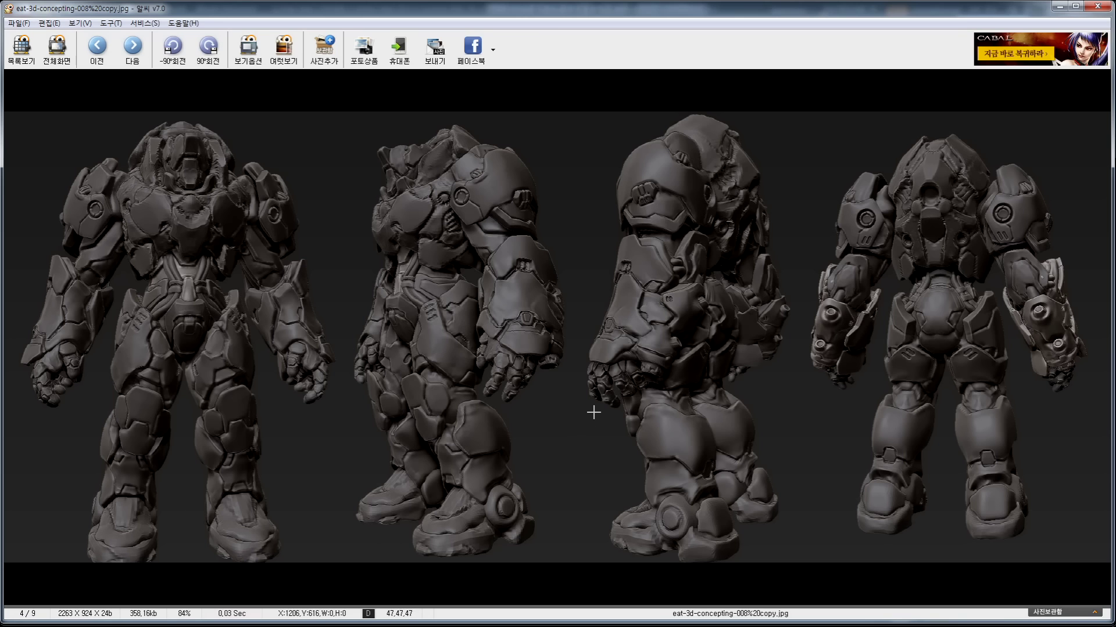
pyautogui.scroll(-1, 499, 255)
pyautogui.scroll(-1, 477, 272)
pyautogui.scroll(-1, 577, 308)
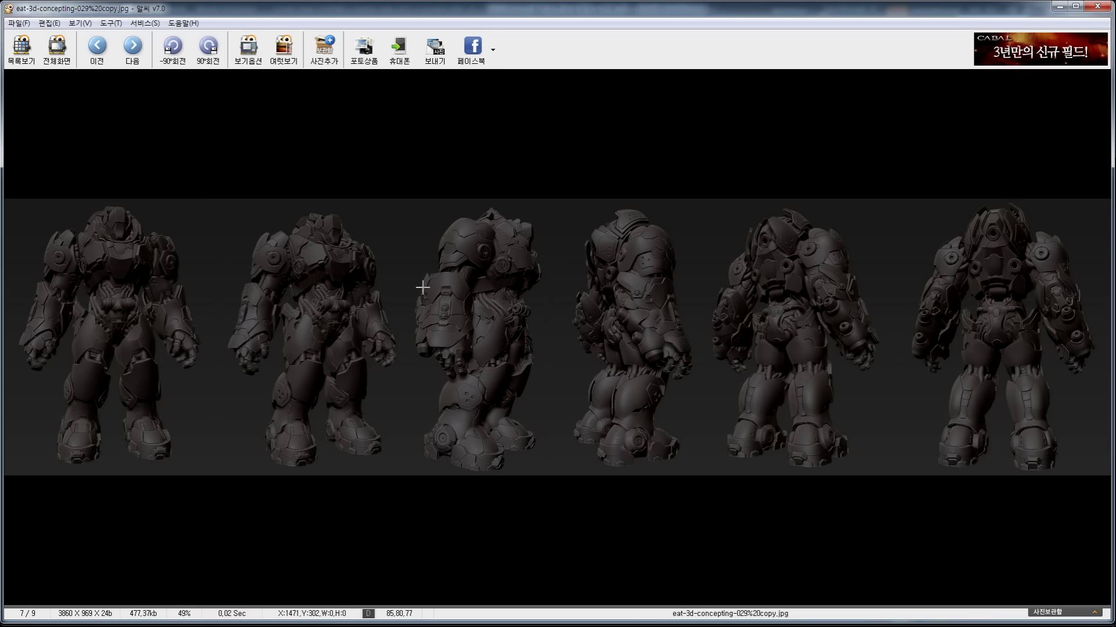
pyautogui.scroll(1, 441, 289)
pyautogui.scroll(2, 457, 301)
pyautogui.scroll(-1, 456, 300)
pyautogui.scroll(1, 456, 300)
# - Close the viewer and go back to the 120130 reference folder's thumbnails
pyautogui.doubleClick(457, 301)
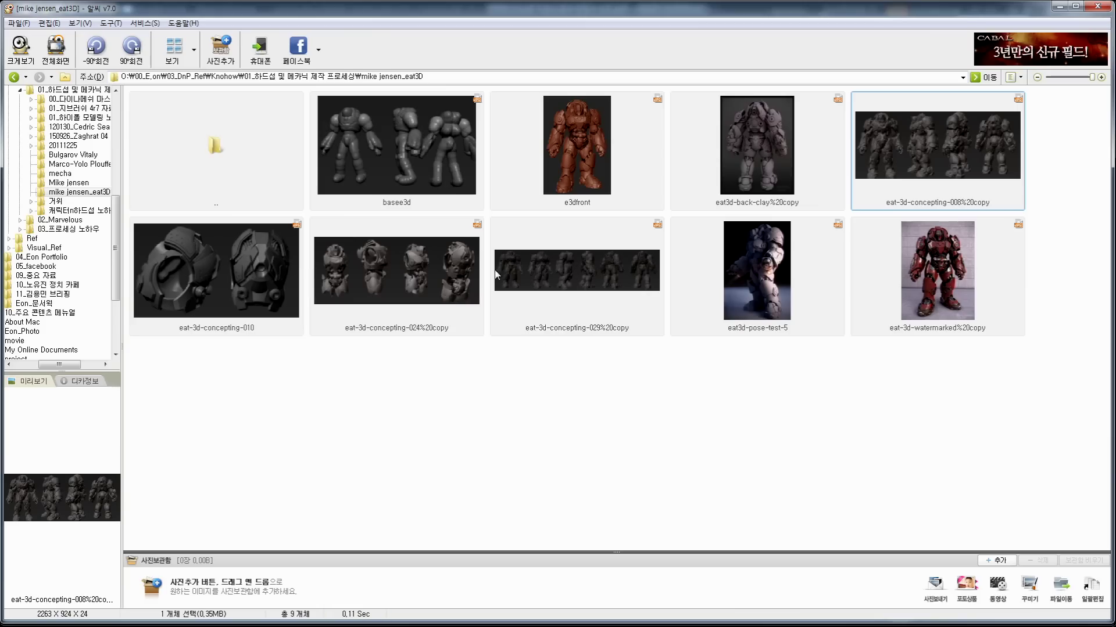
pyautogui.click(886, 424)
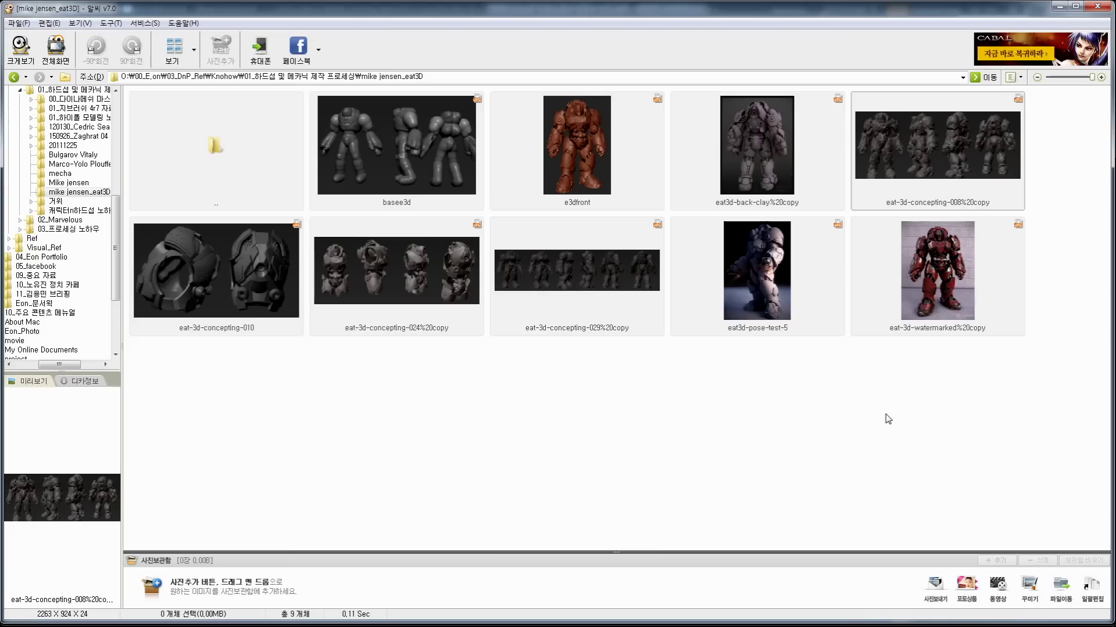
pyautogui.hotkey('alt', 'Left')
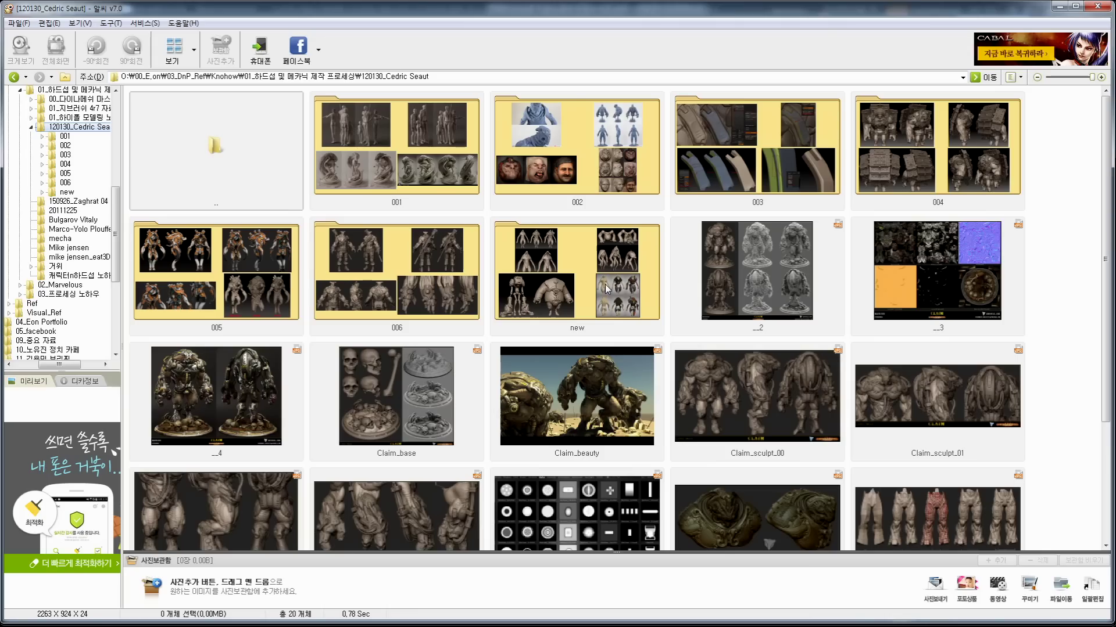
# - Switch between the mecha tutorial and 120130 folders, then preview Claim_sculpt_00 full-window
pyautogui.click(77, 233)
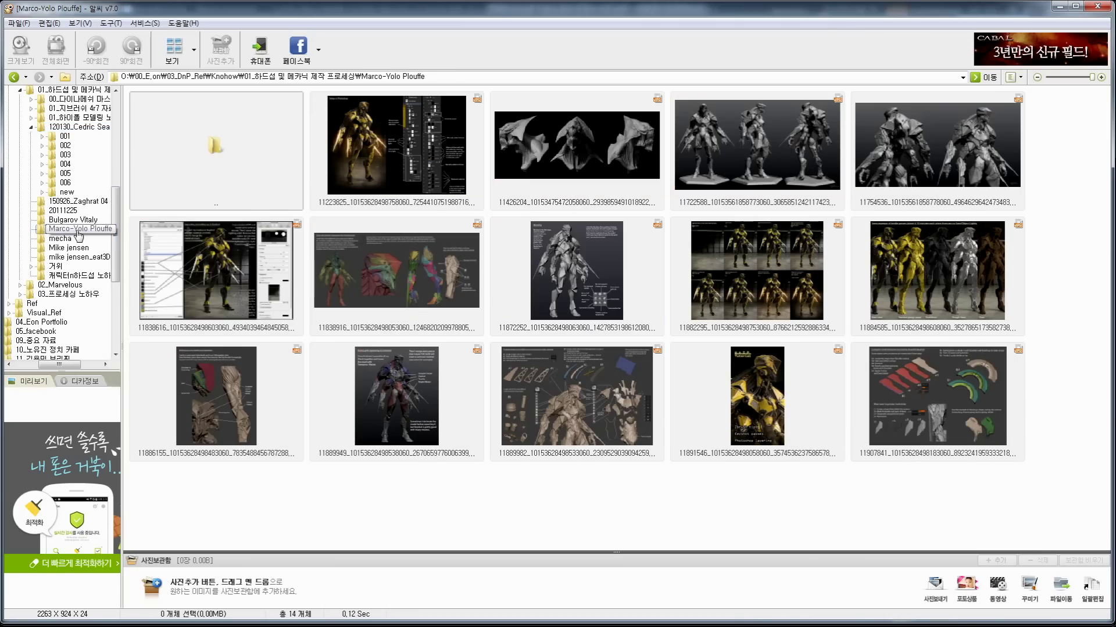
pyautogui.click(81, 129)
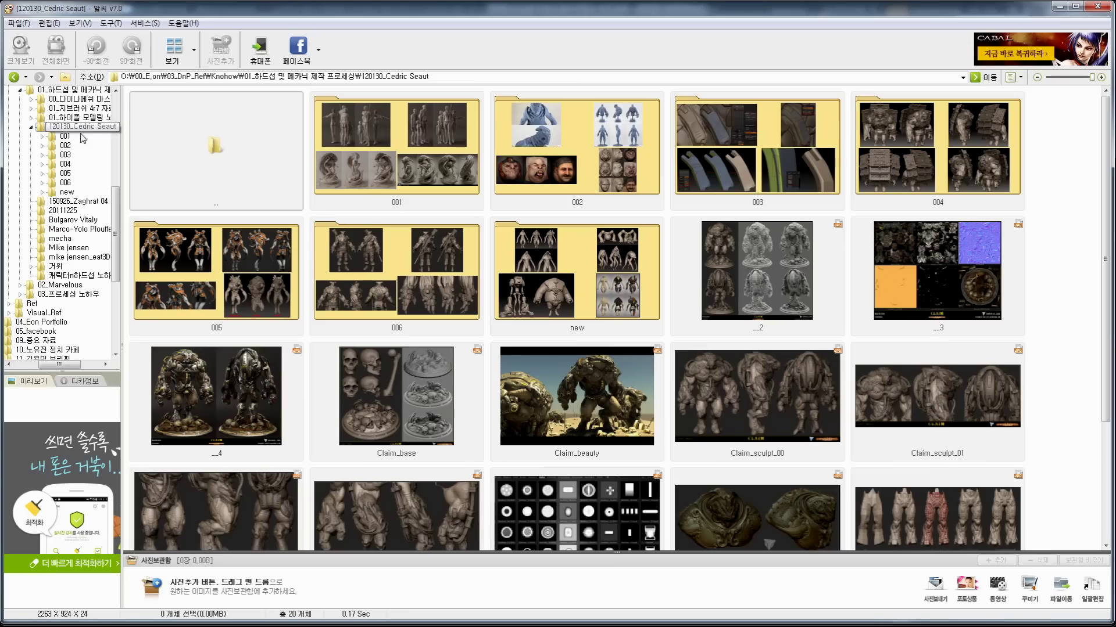
pyautogui.click(89, 231)
pyautogui.click(81, 127)
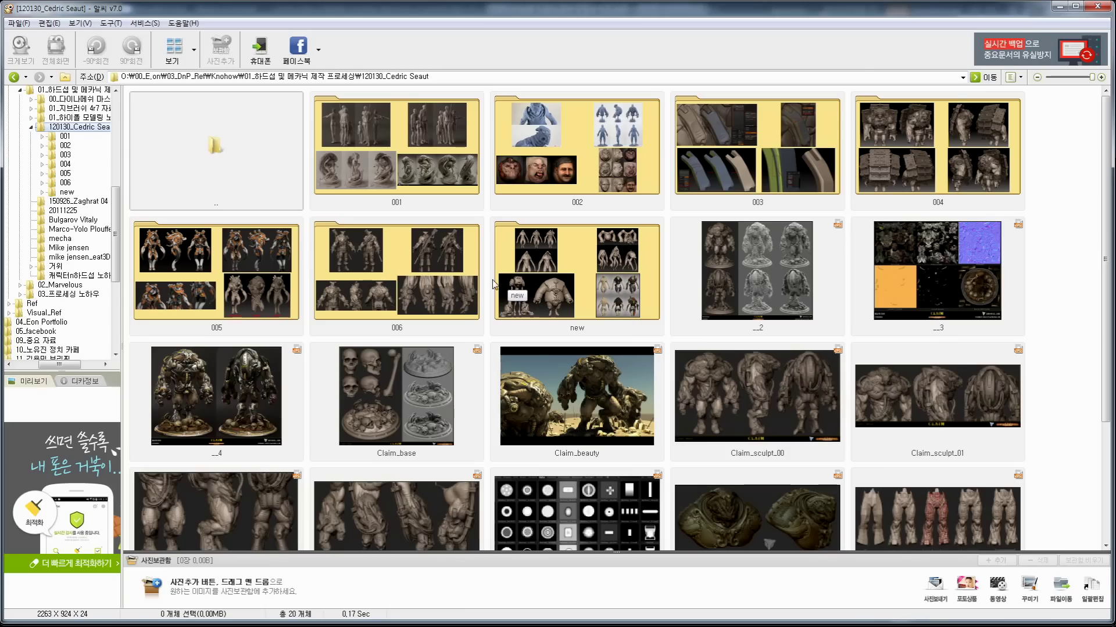
pyautogui.doubleClick(796, 410)
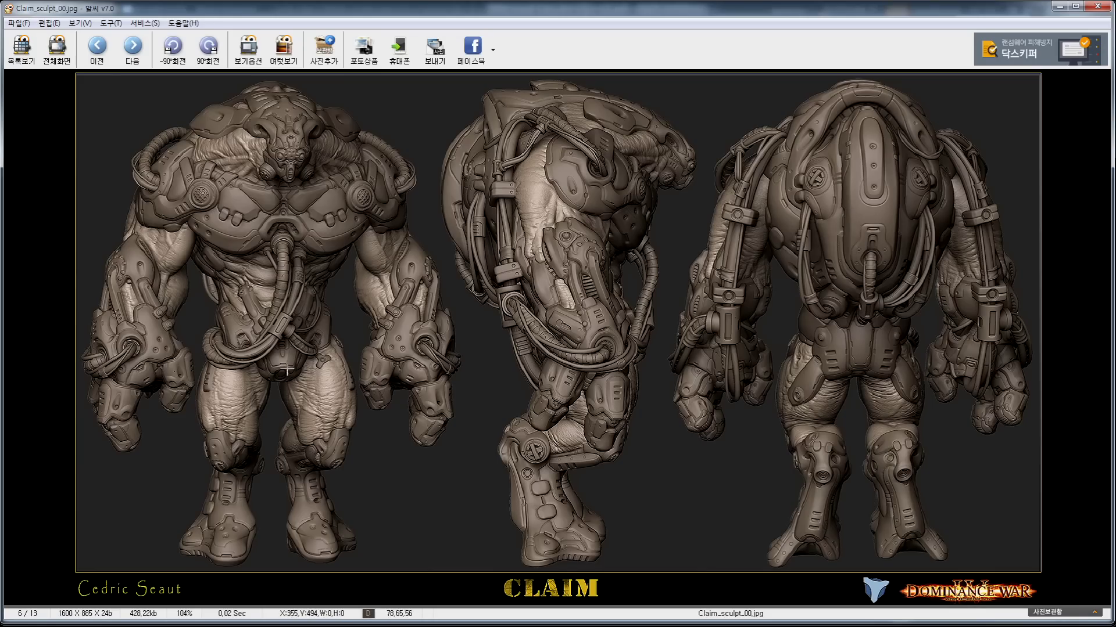
pyautogui.doubleClick(623, 313)
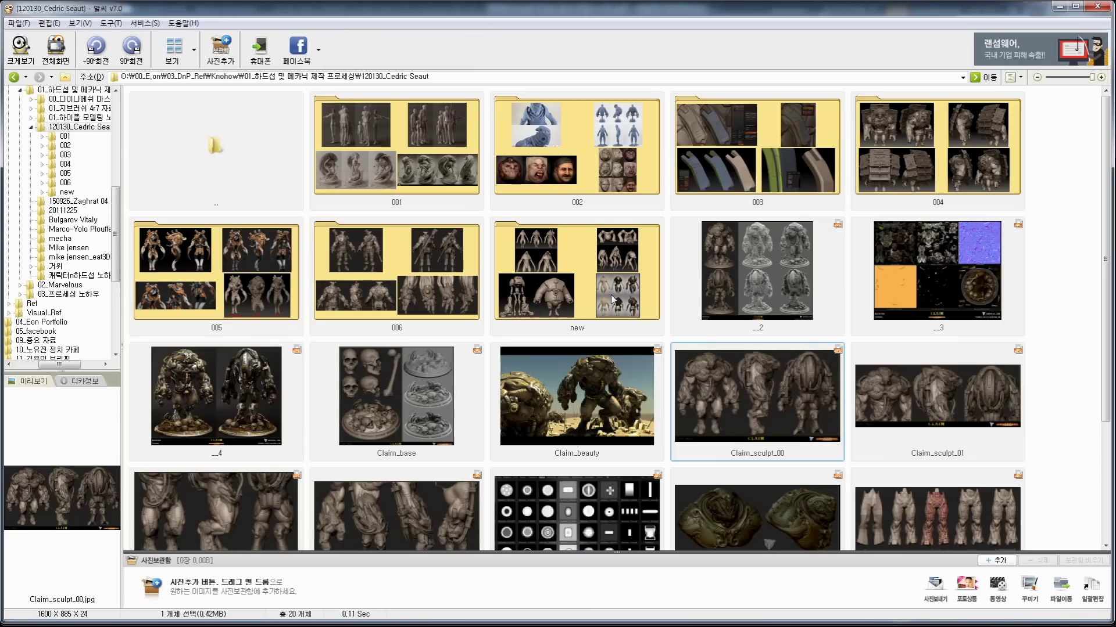
# - Preview Legion_01 in subfolder 006, then go up and open the 'new' subfolder
pyautogui.doubleClick(405, 276)
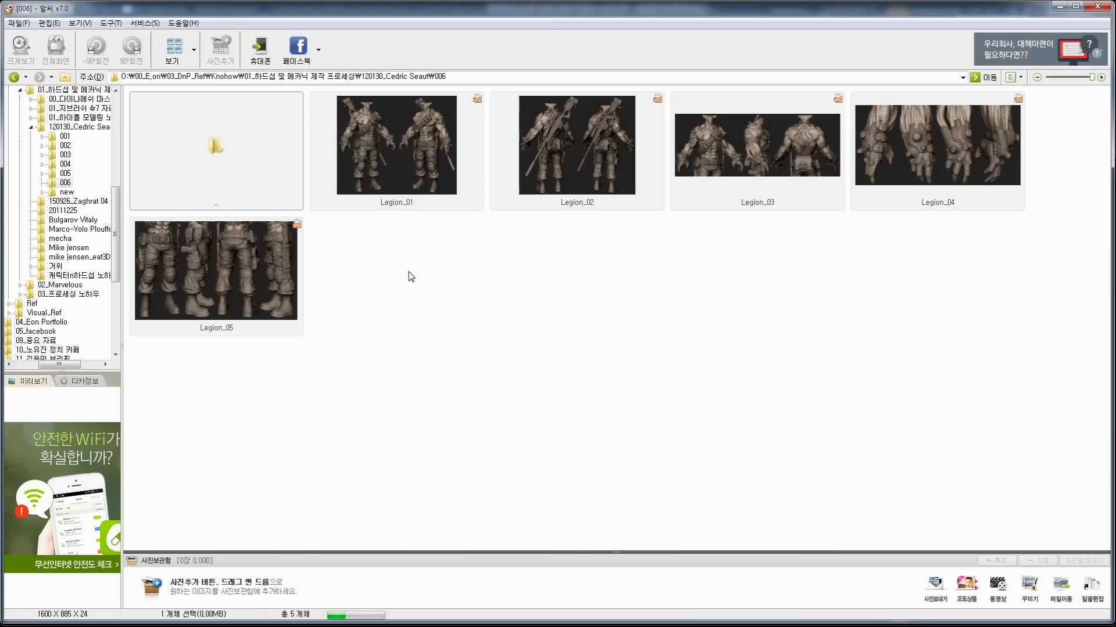
pyautogui.doubleClick(387, 163)
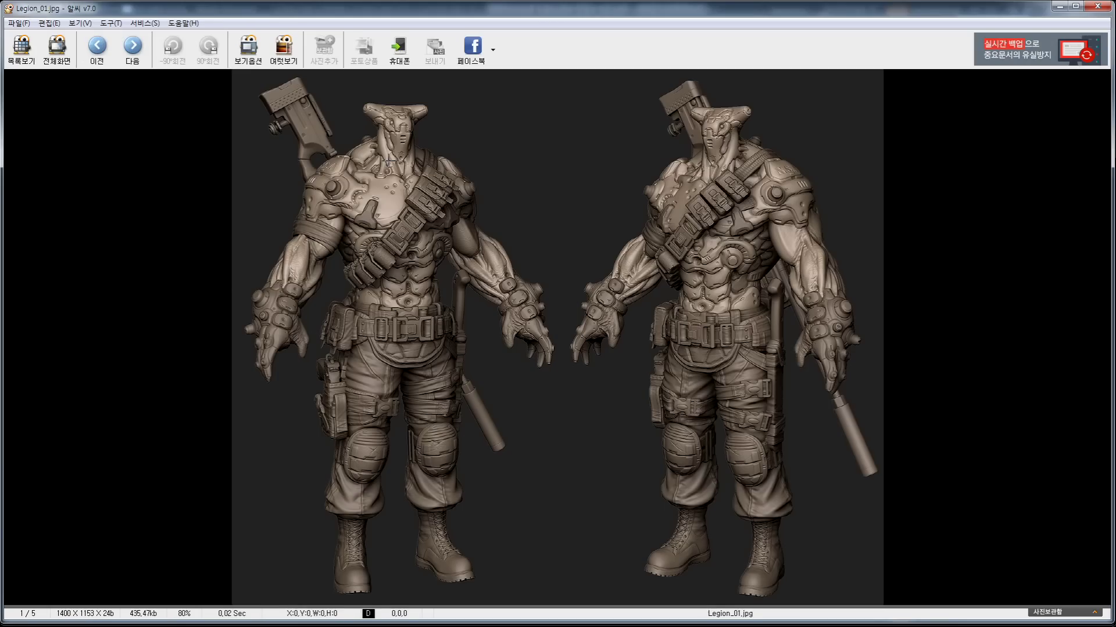
pyautogui.doubleClick(564, 336)
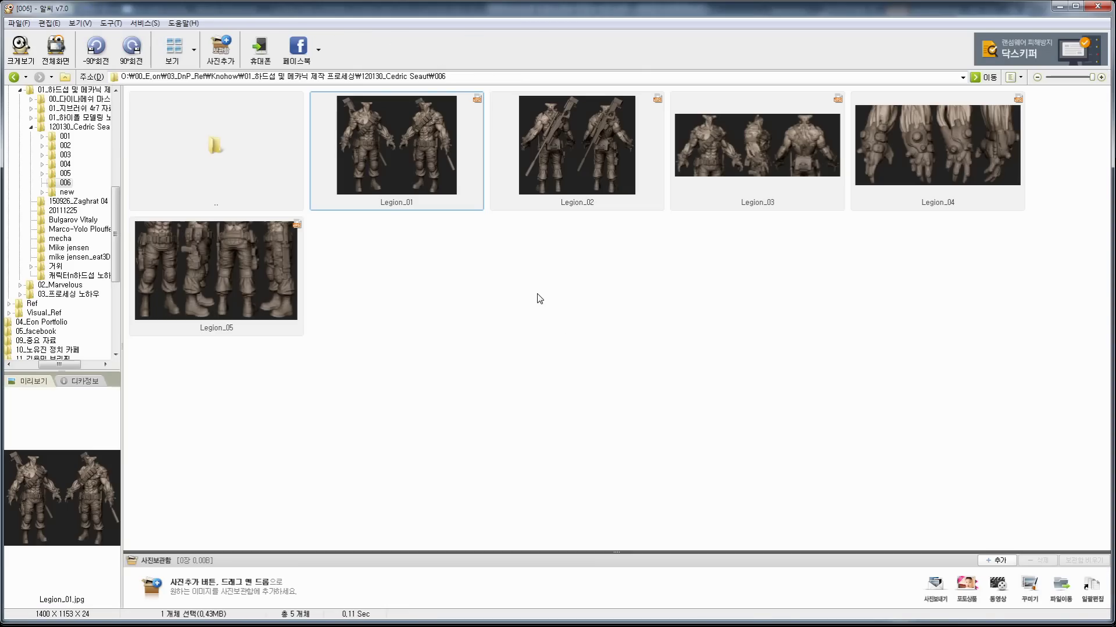
pyautogui.doubleClick(215, 153)
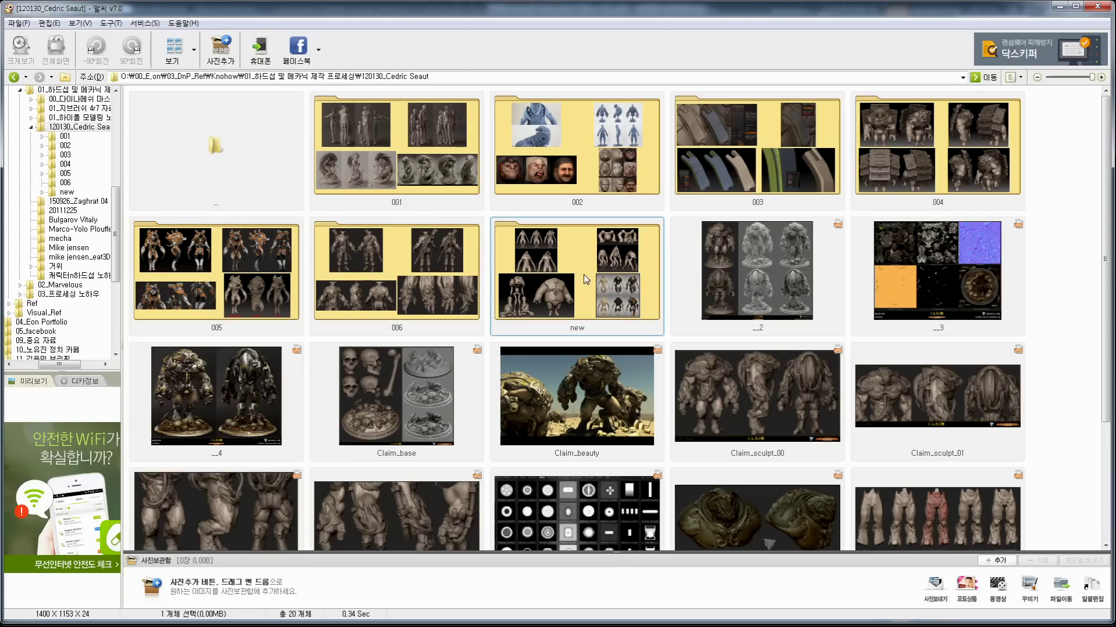
pyautogui.doubleClick(584, 274)
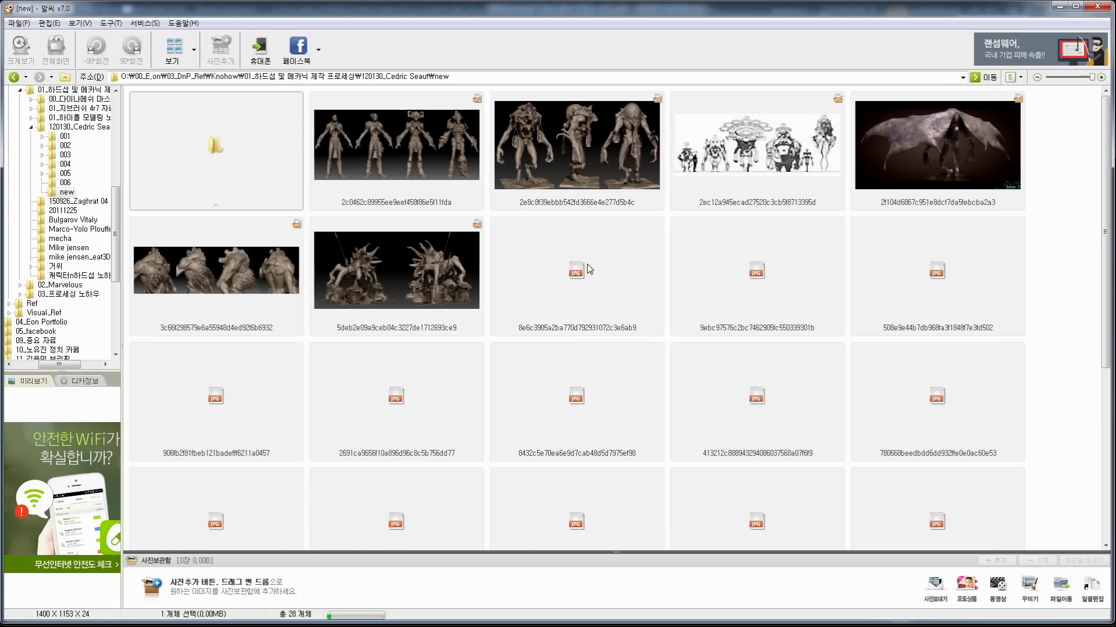
# - Open subfolder 005, view Final2 and Final_01 full-window, and return to its thumbnails
pyautogui.doubleClick(233, 153)
pyautogui.doubleClick(270, 266)
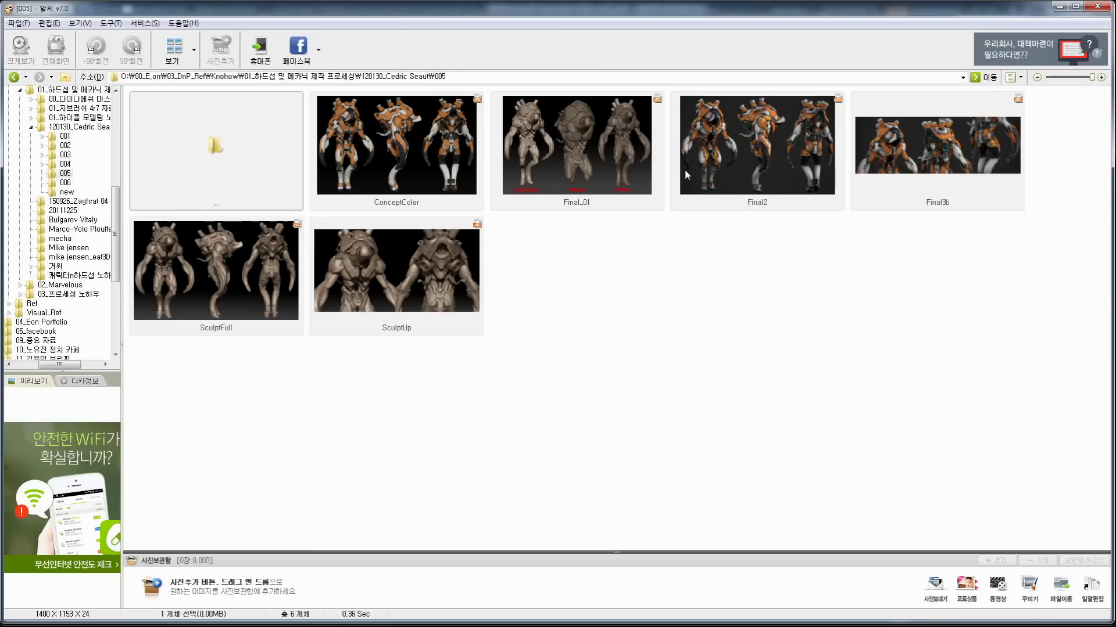
pyautogui.doubleClick(775, 153)
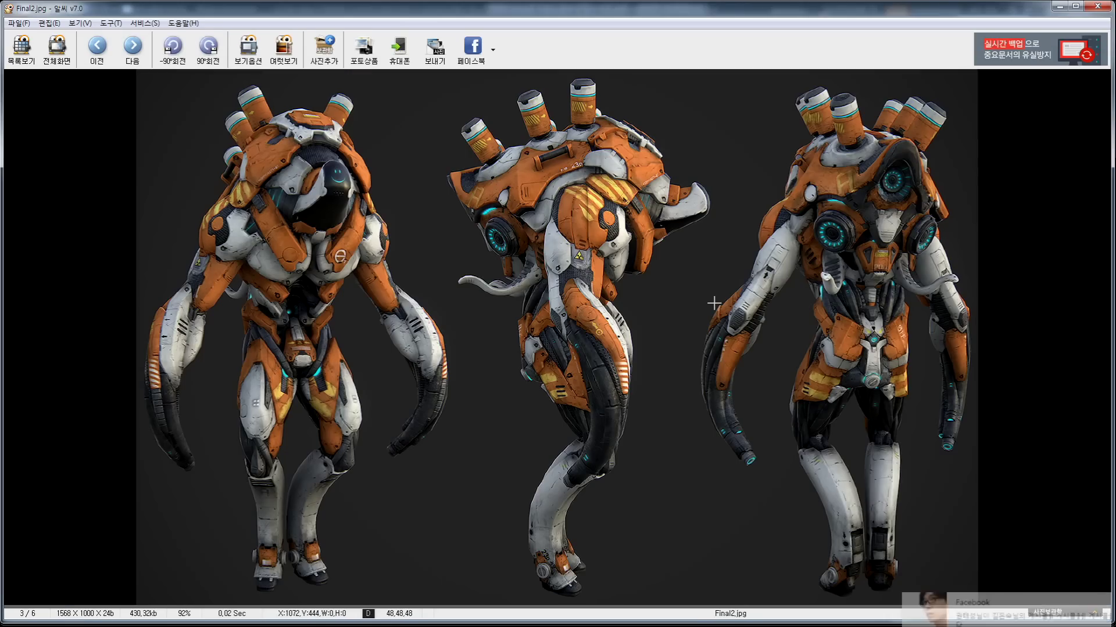
pyautogui.scroll(1, 556, 352)
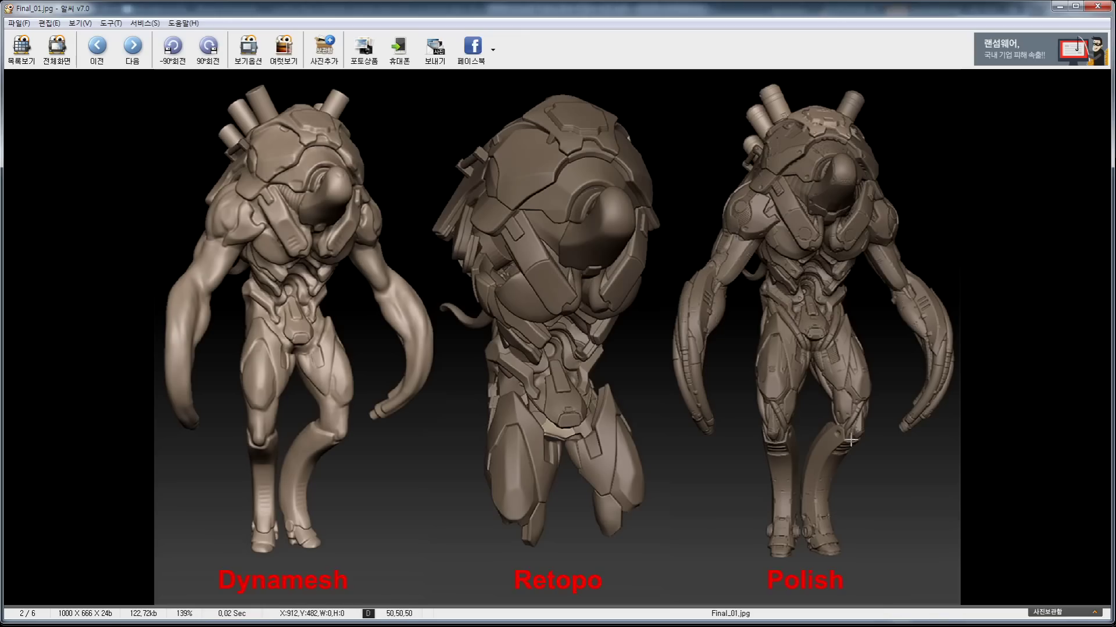
pyautogui.doubleClick(541, 343)
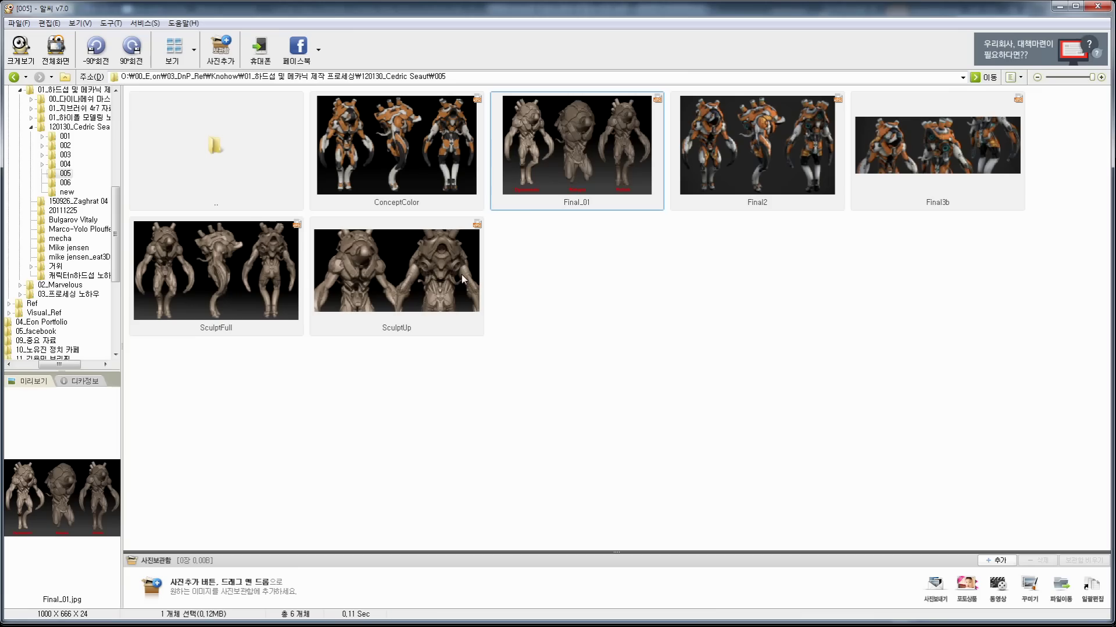
# - Open the 'new' folder and view its creature lineup image full-window
pyautogui.doubleClick(221, 149)
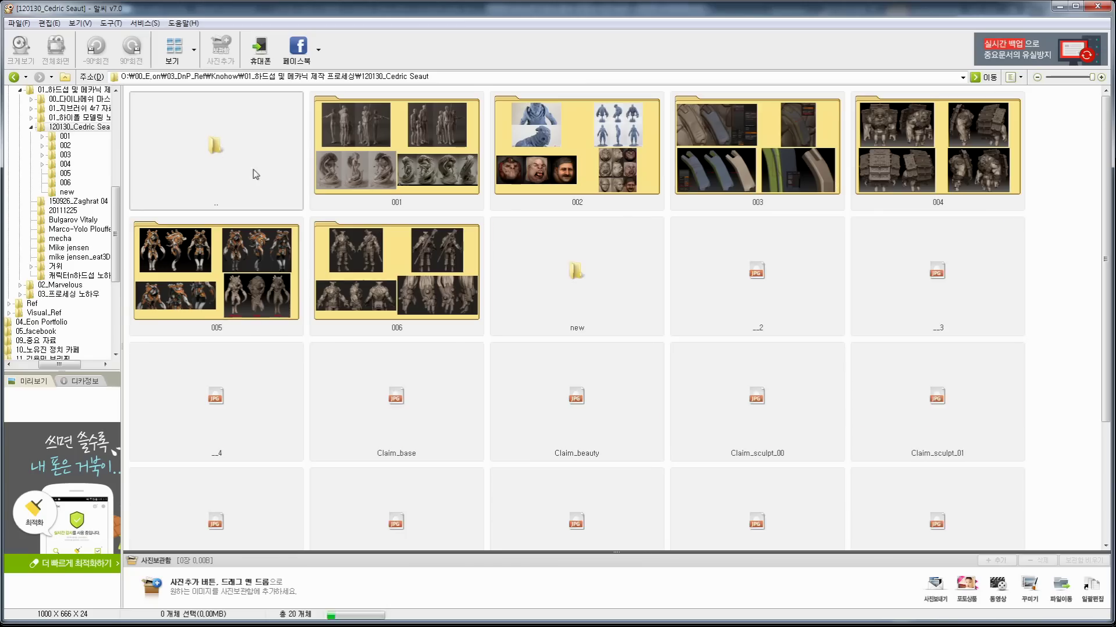
pyautogui.doubleClick(567, 285)
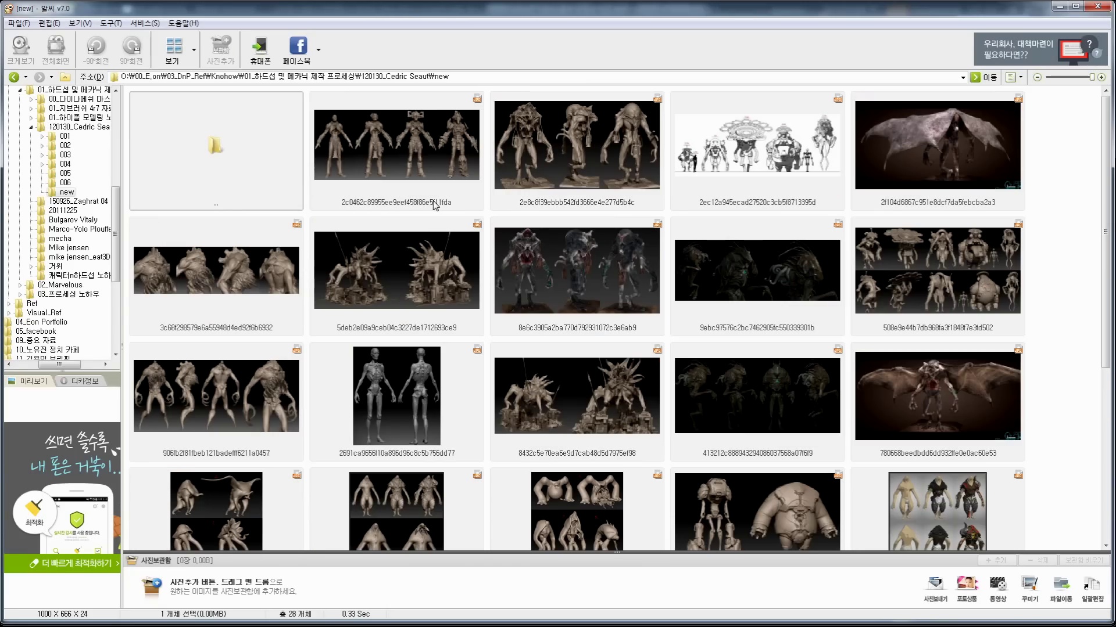
pyautogui.doubleClick(891, 290)
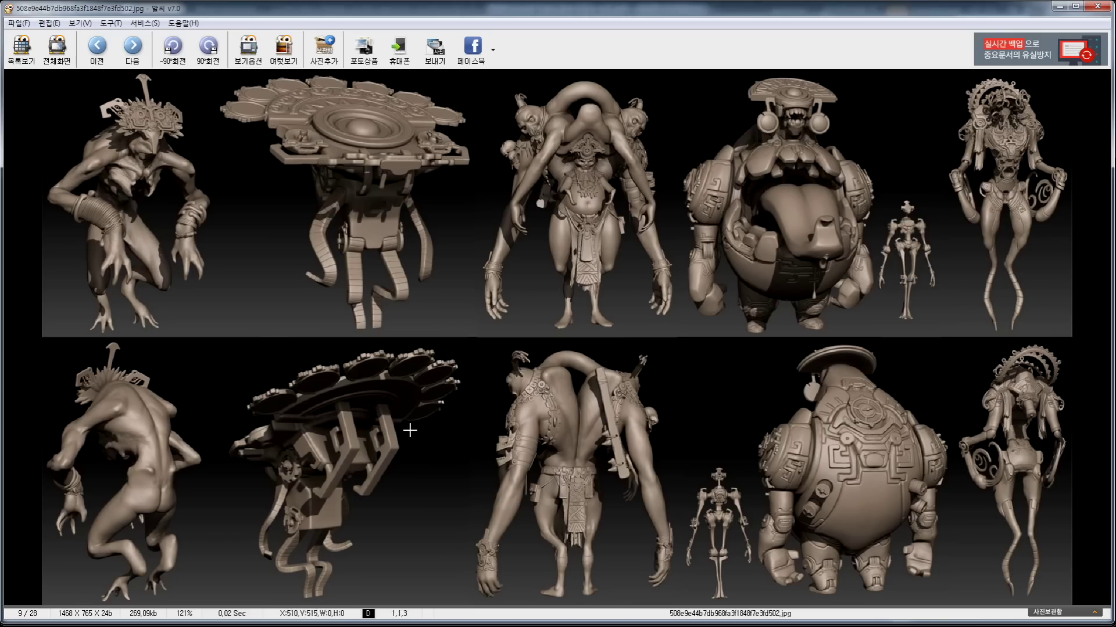
pyautogui.doubleClick(588, 375)
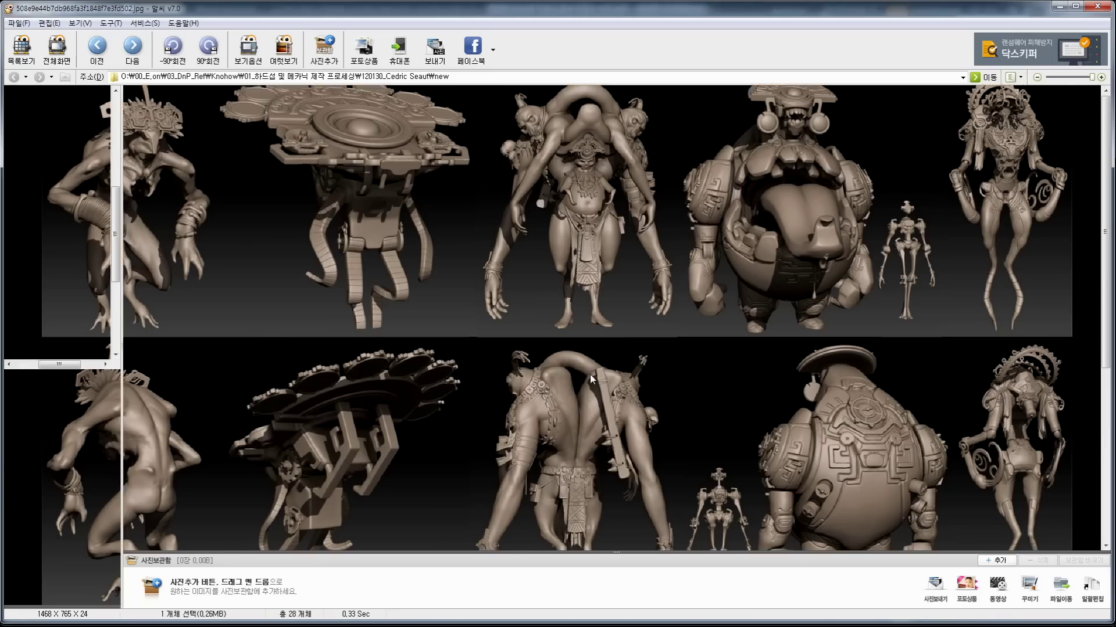
# - View the numbered creature sketches, then the hooded creature progression image
pyautogui.scroll(-2, 405, 457)
pyautogui.scroll(-2, 405, 457)
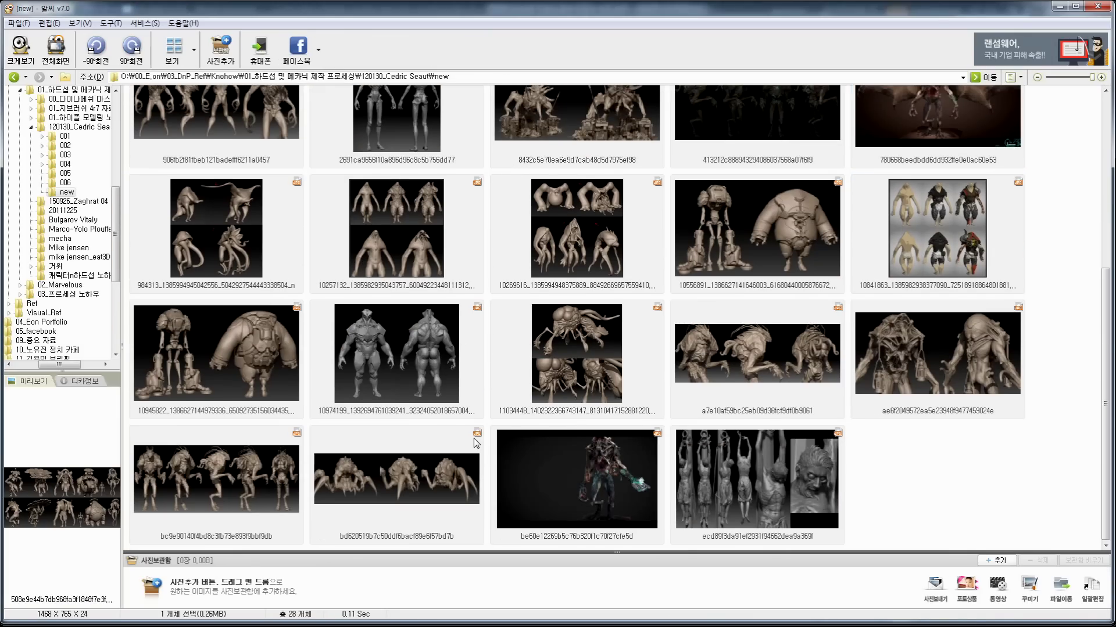
pyautogui.scroll(3, 559, 438)
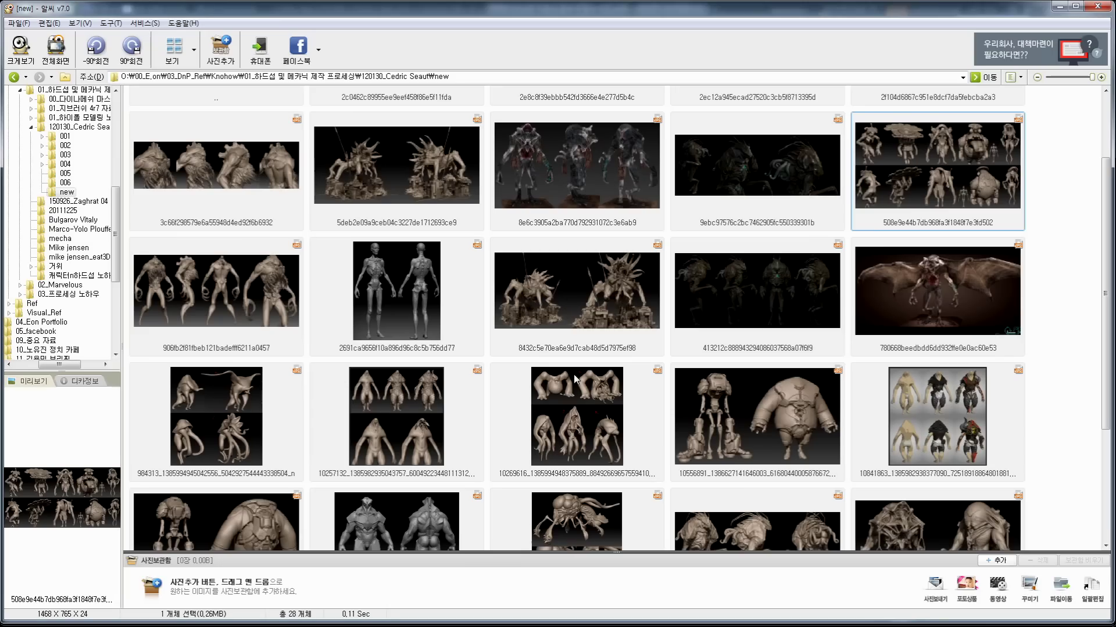
pyautogui.doubleClick(591, 431)
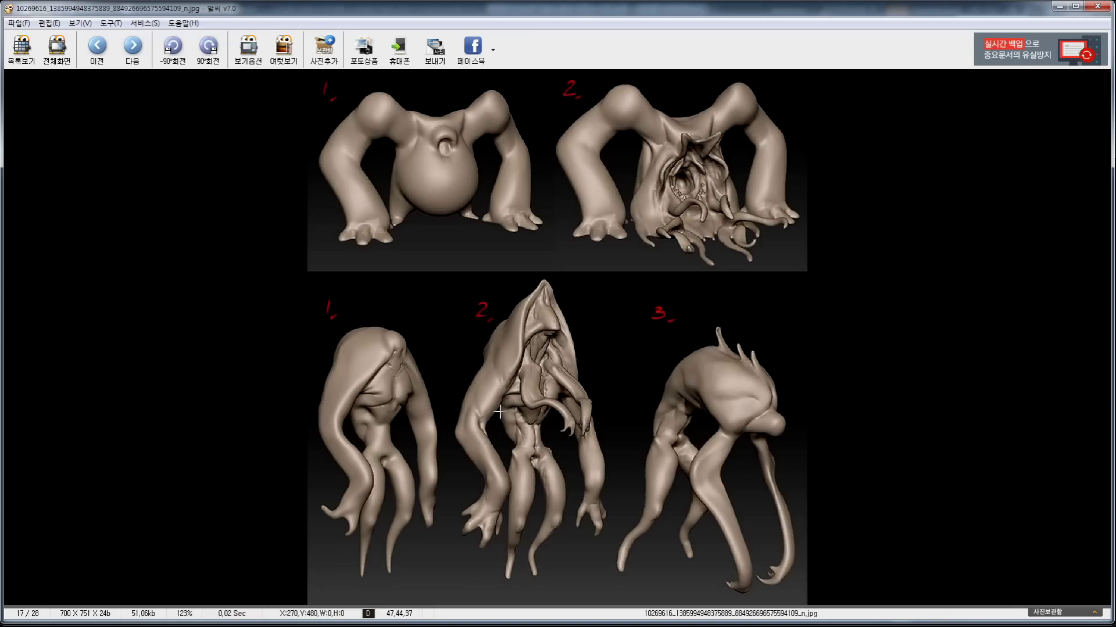
pyautogui.doubleClick(487, 463)
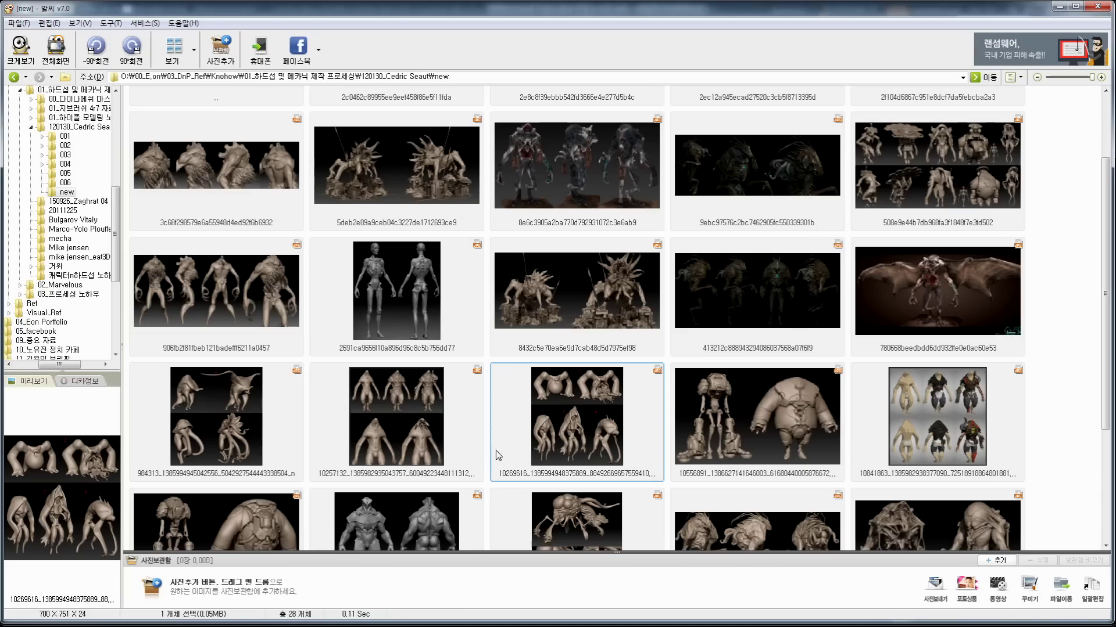
pyautogui.doubleClick(384, 410)
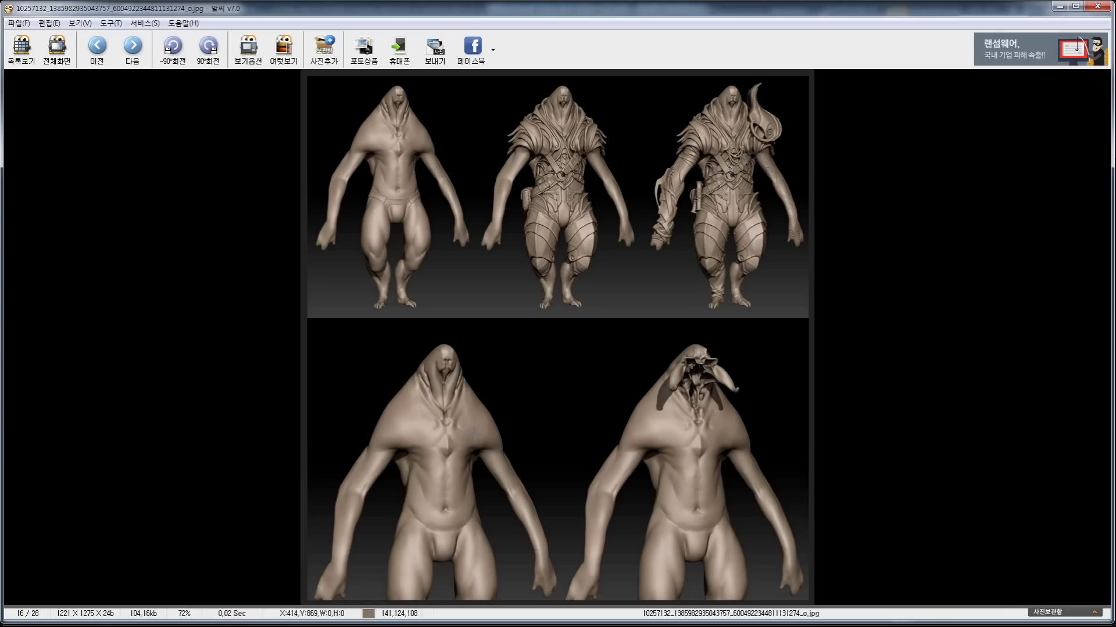
# - View the robot and heavy mech sculpt, then the tentacled-creature sketches, returning to the grid
pyautogui.doubleClick(486, 416)
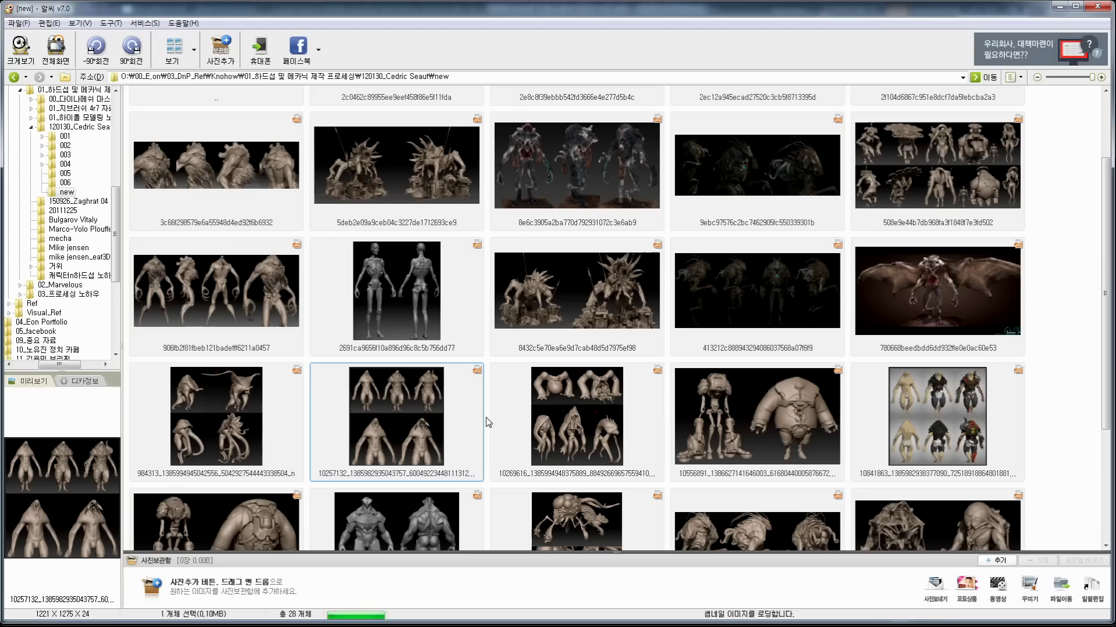
pyautogui.doubleClick(744, 423)
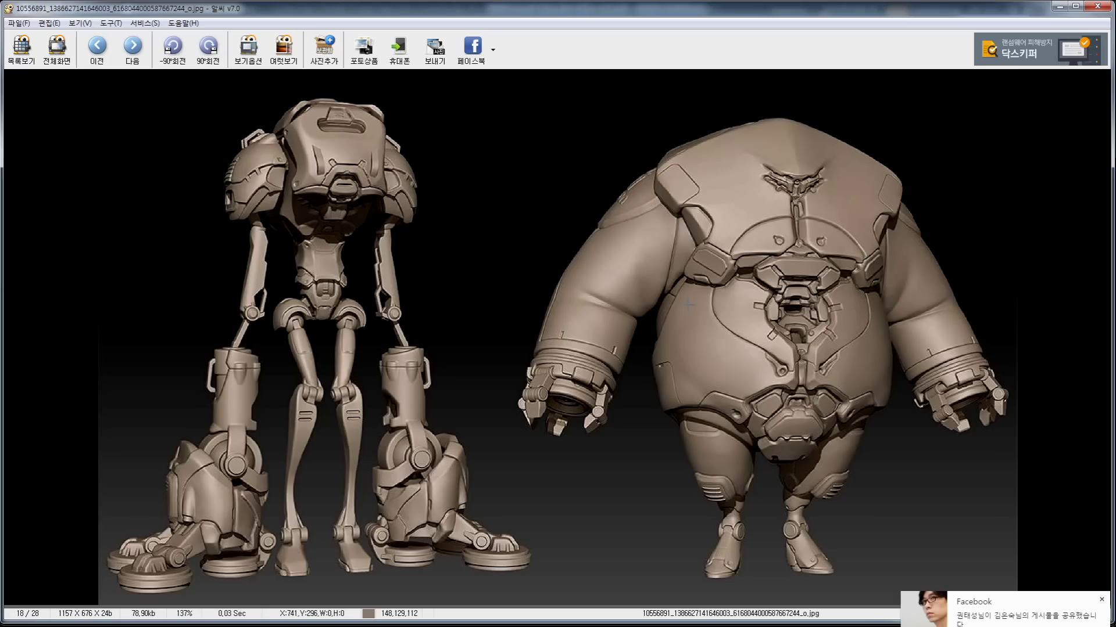
pyautogui.press('Return')
pyautogui.doubleClick(202, 440)
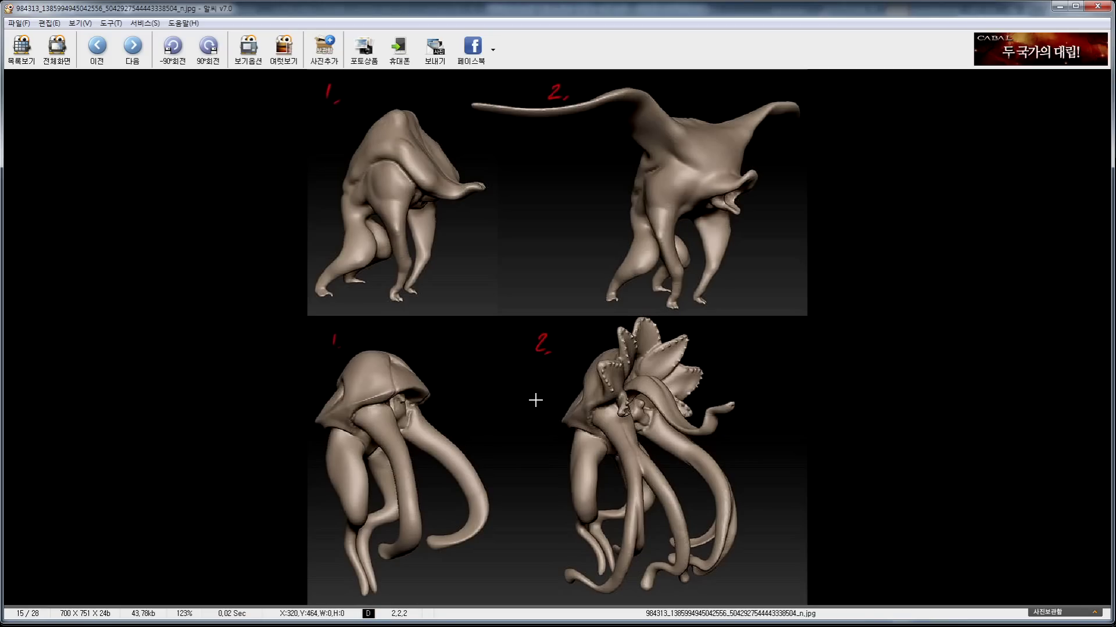
pyautogui.doubleClick(583, 381)
# - Scroll to the folder top and open the 508e9e44 front-and-back lineup (image 9 of 28)
pyautogui.scroll(-3, 556, 373)
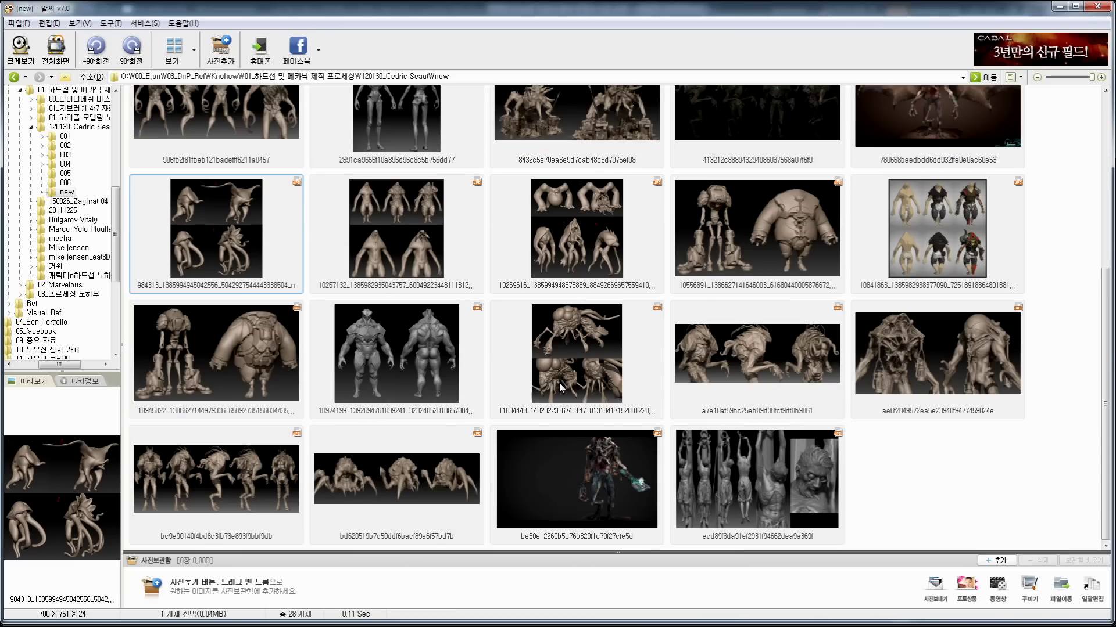
pyautogui.scroll(5, 459, 384)
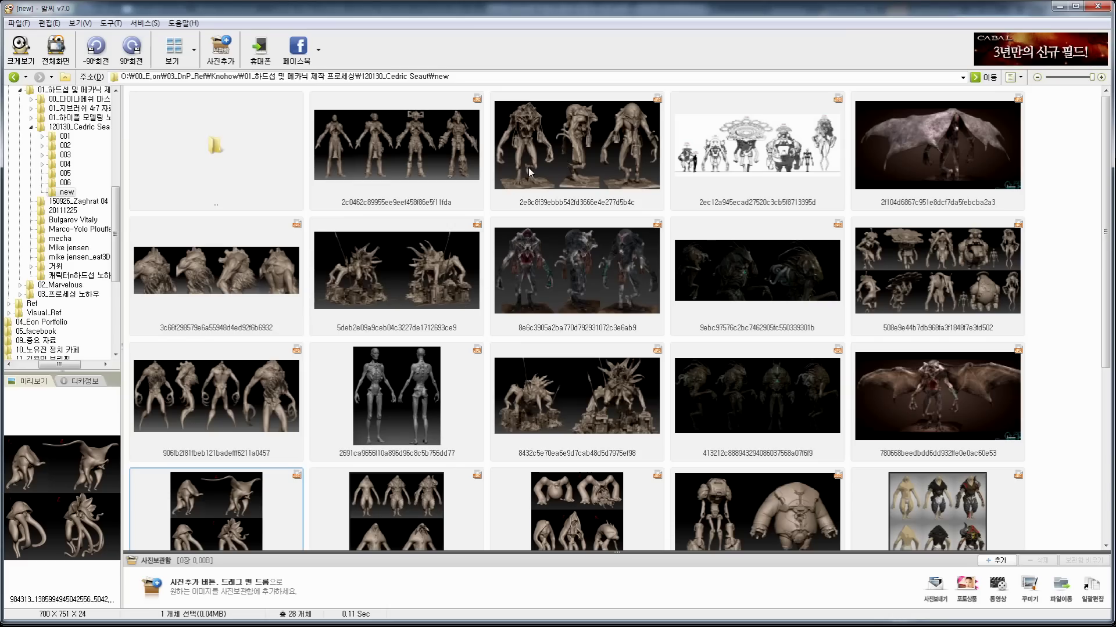
pyautogui.doubleClick(912, 281)
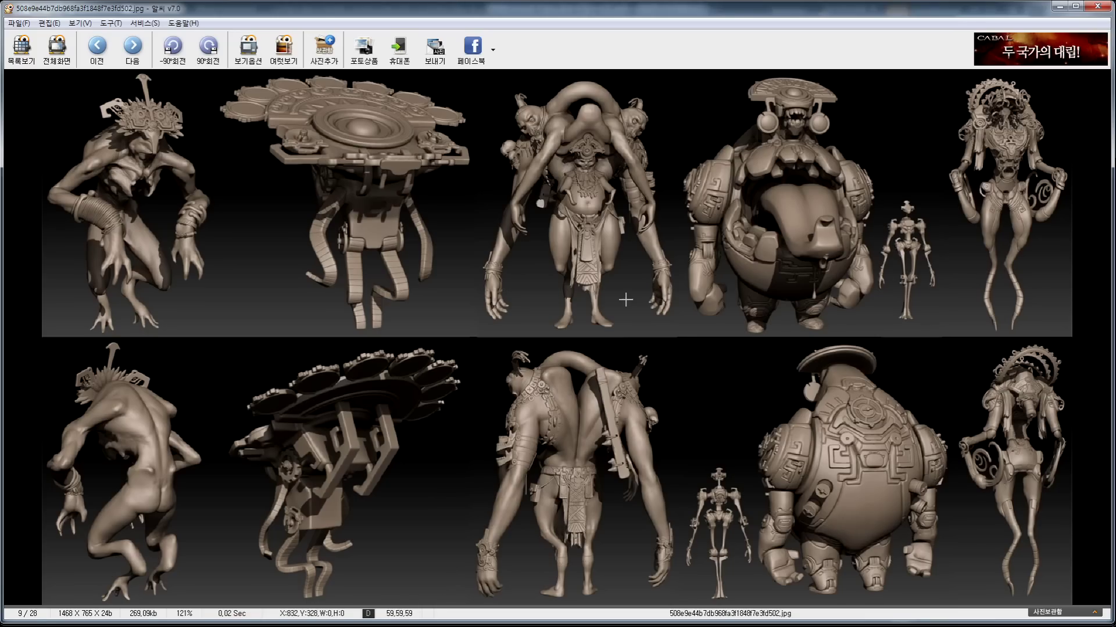
# - Hide ALSee and select the 1. 변형 topic in the 지브러쉬 컨셉 모델링 노하우 map
pyautogui.click(1060, 10)
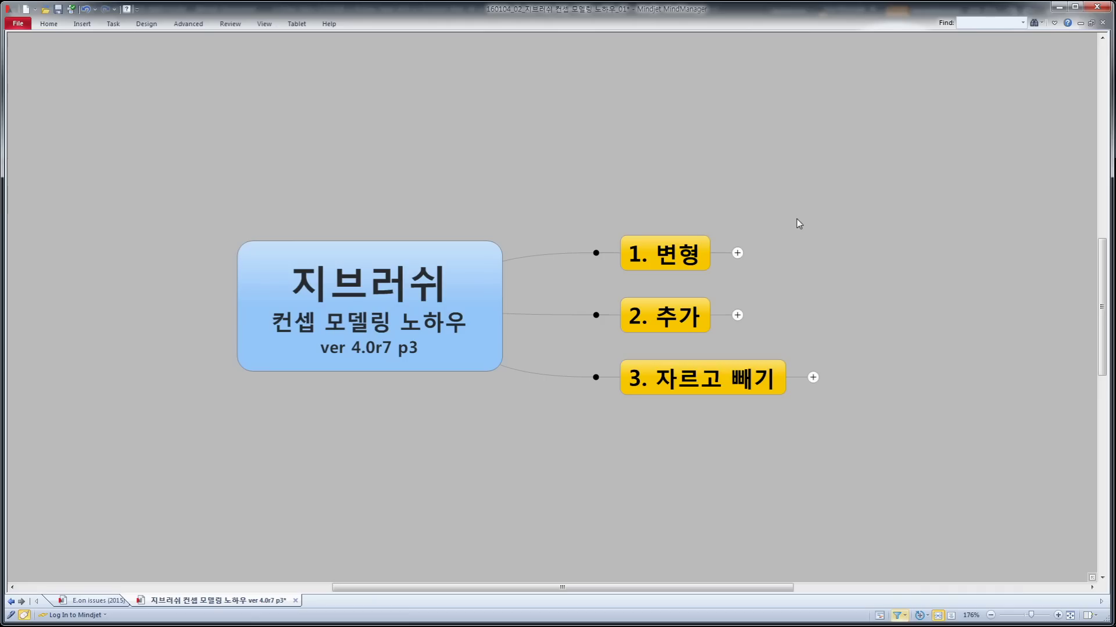
pyautogui.click(662, 252)
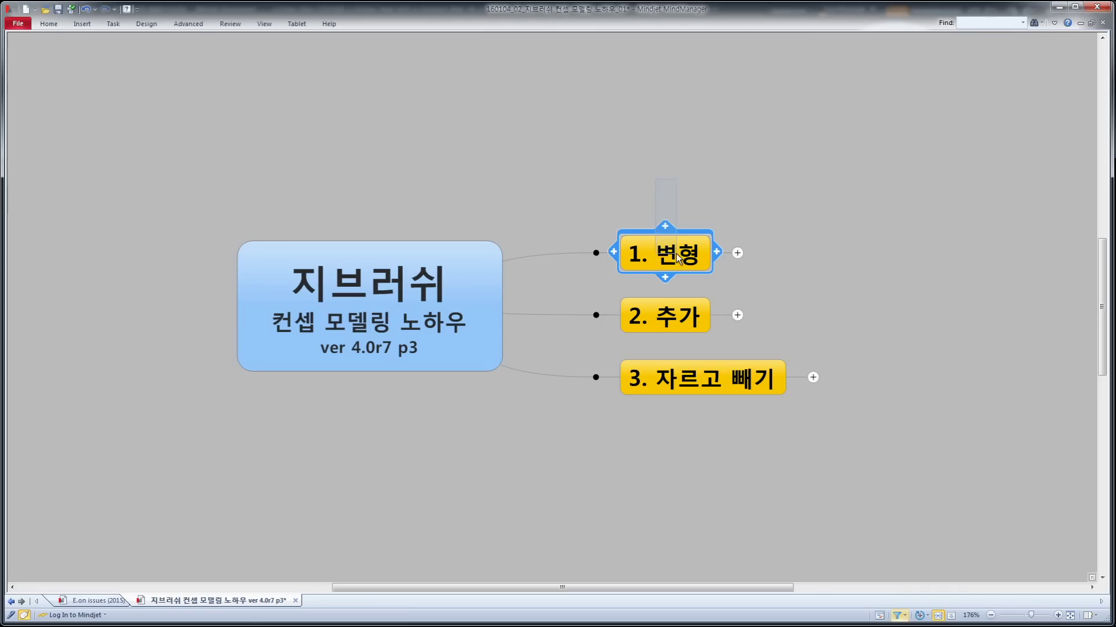
pyautogui.click(761, 171)
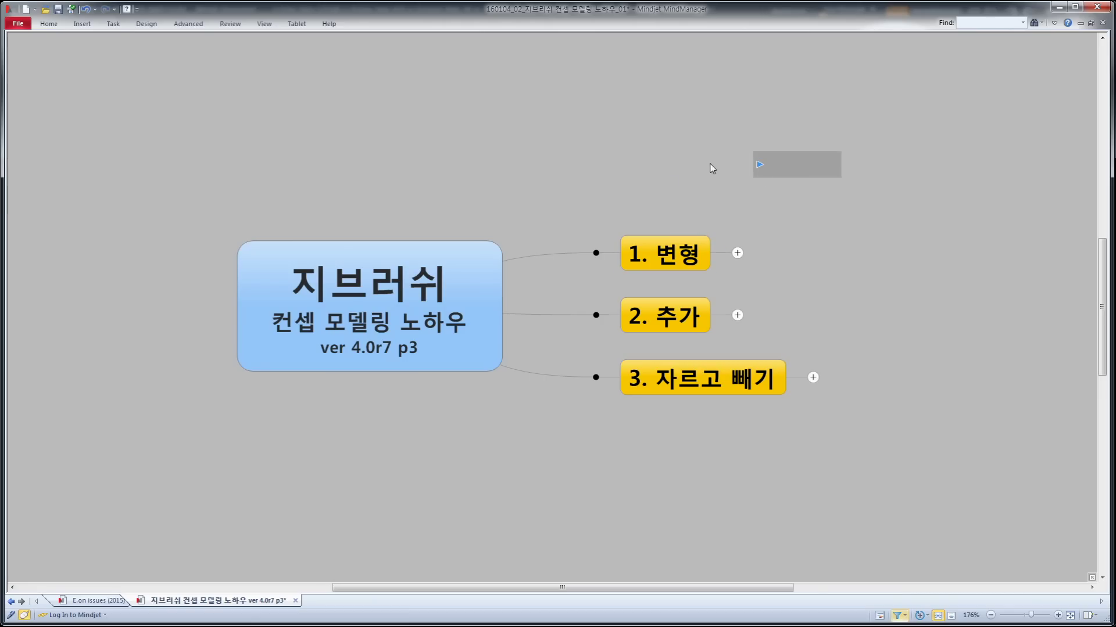
pyautogui.click(663, 256)
pyautogui.click(669, 321)
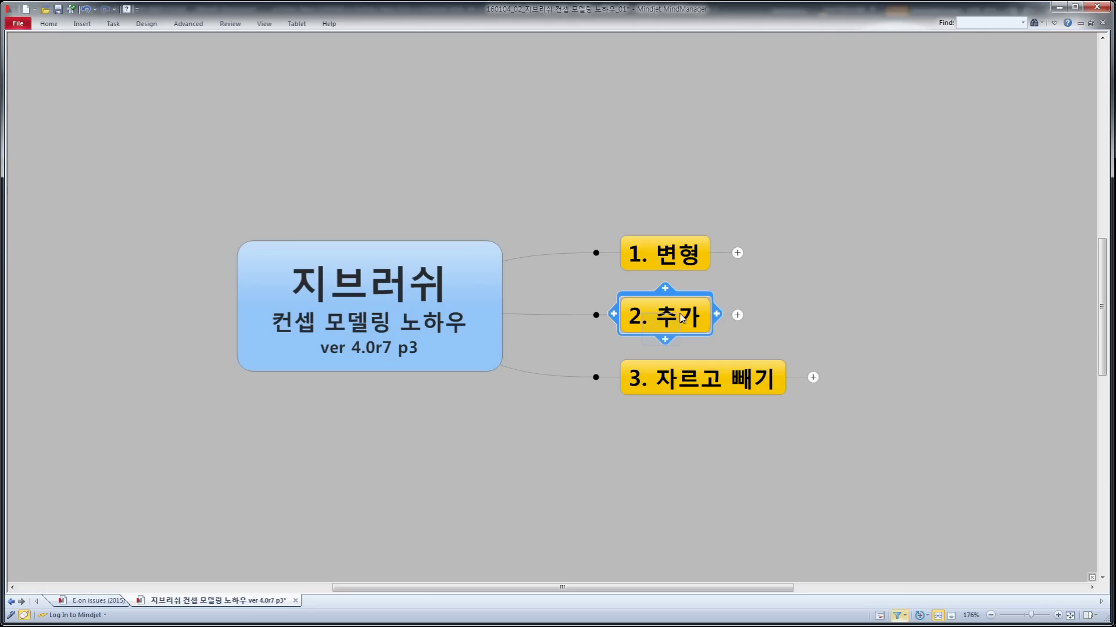
pyautogui.click(725, 376)
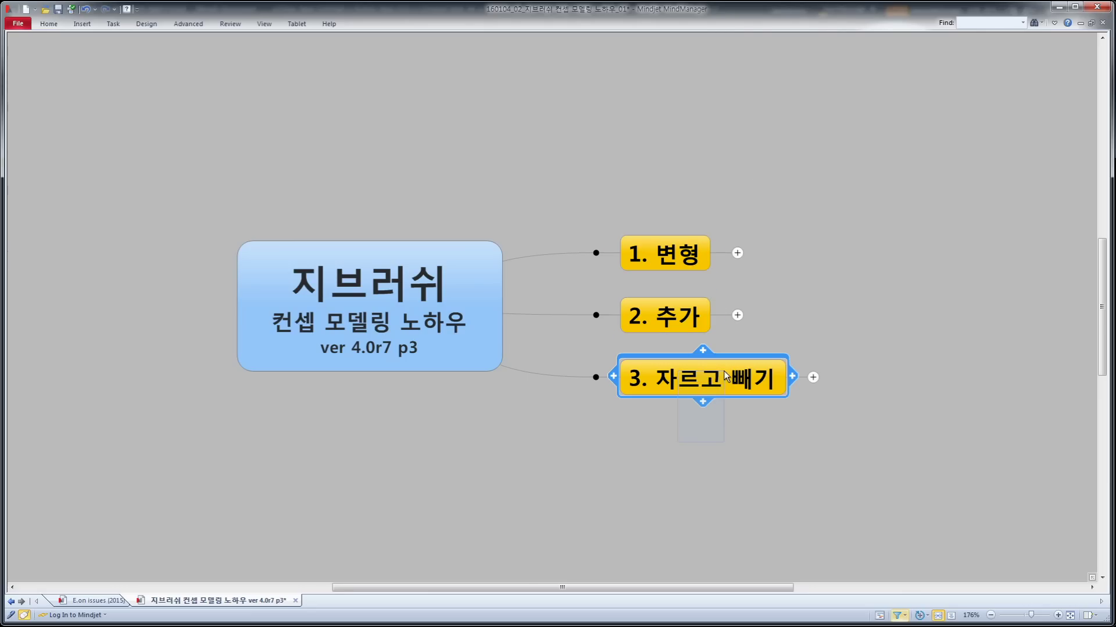
pyautogui.click(698, 460)
pyautogui.click(674, 254)
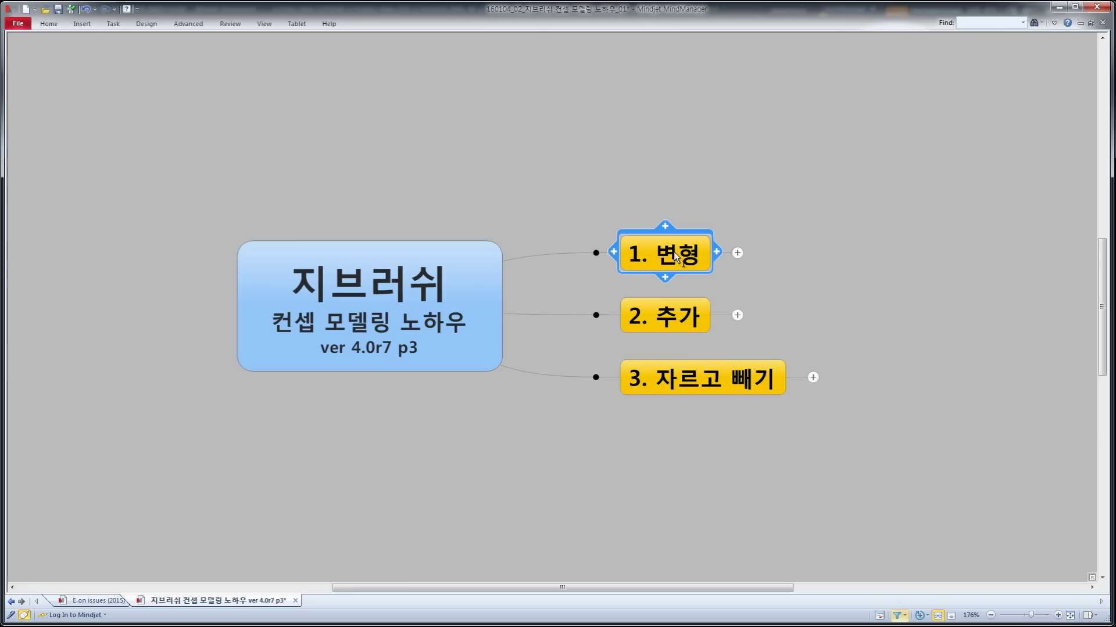
# - Expand 1. 변형 and its Keypoint into subtopics 01–05, then open 01 to show Dynamesh
pyautogui.press('F4')
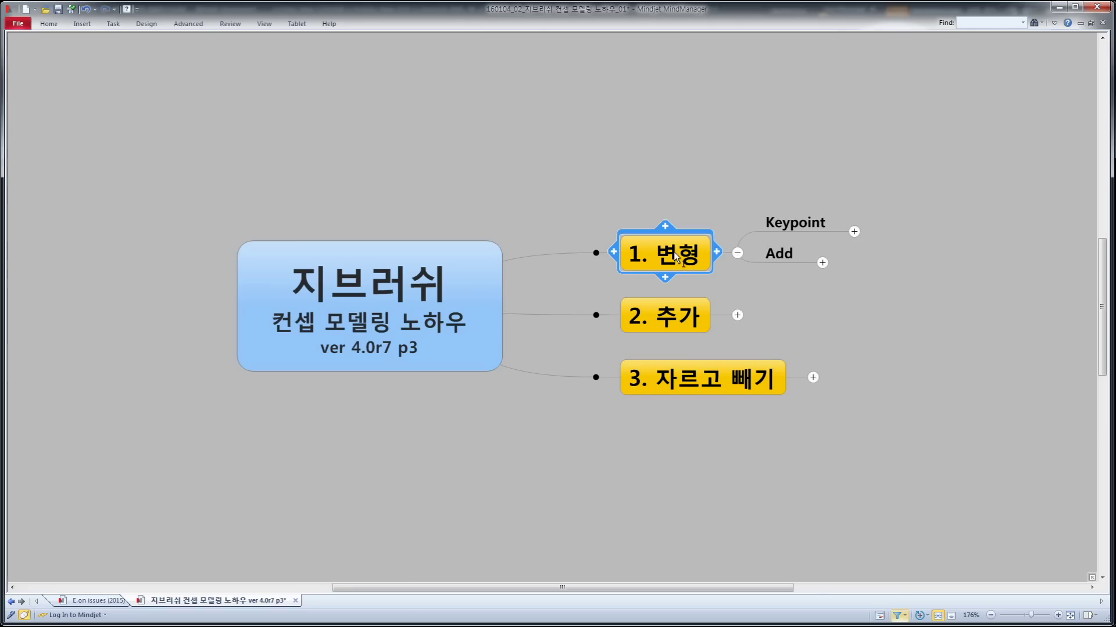
pyautogui.moveTo(901, 304); pyautogui.dragTo(801, 308)
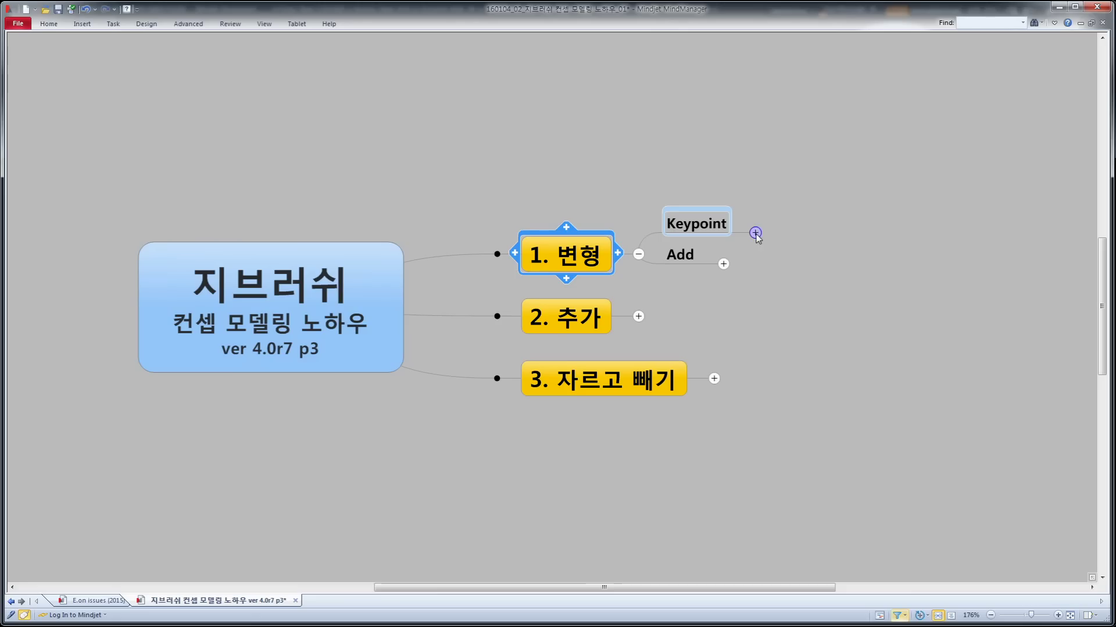
pyautogui.moveTo(734, 211); pyautogui.dragTo(694, 223)
pyautogui.click(695, 224)
pyautogui.hotkey('alt', 'shift', '+')
pyautogui.click(829, 170)
pyautogui.moveTo(941, 224); pyautogui.dragTo(931, 226)
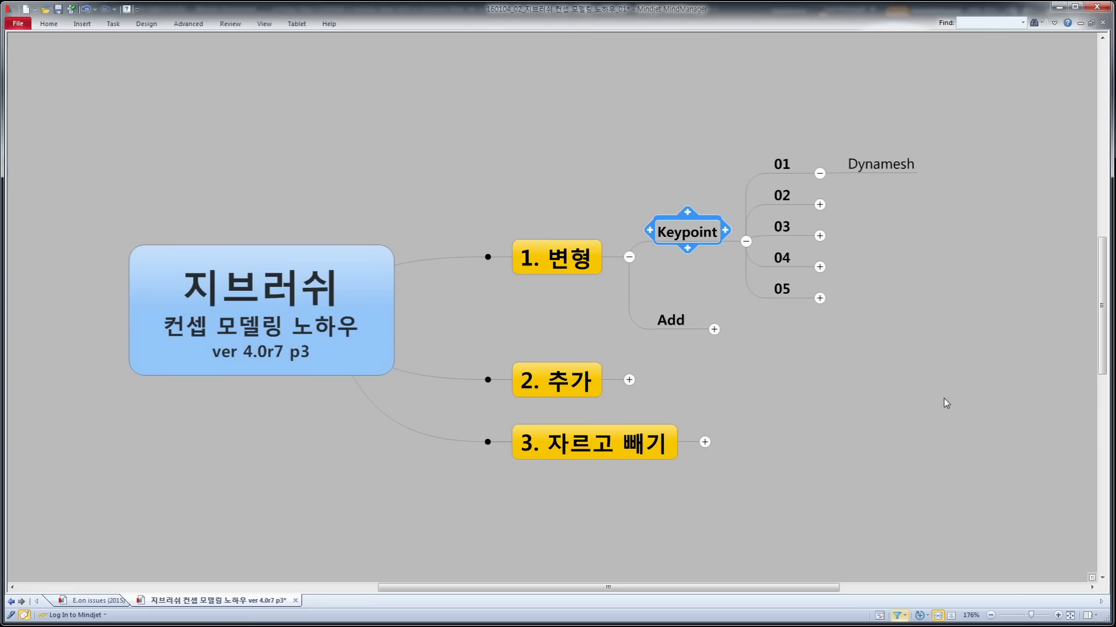
# - Load the Sphere3D tool and drag it large onto the canvas
pyautogui.hotkey('alt', 'Tab')
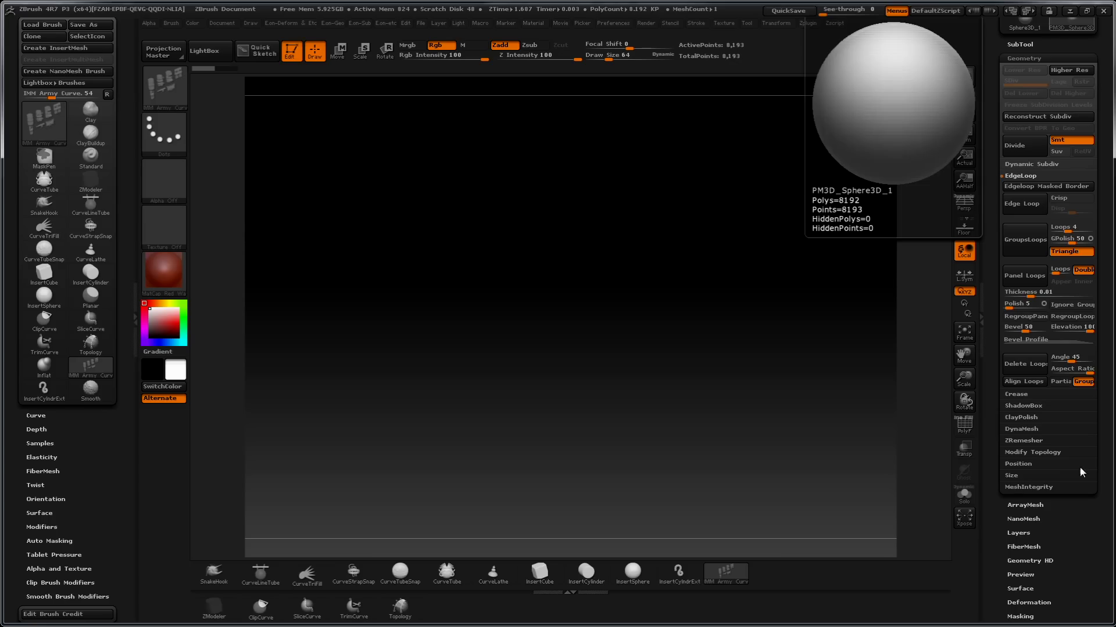
pyautogui.moveTo(989, 87); pyautogui.dragTo(994, 321)
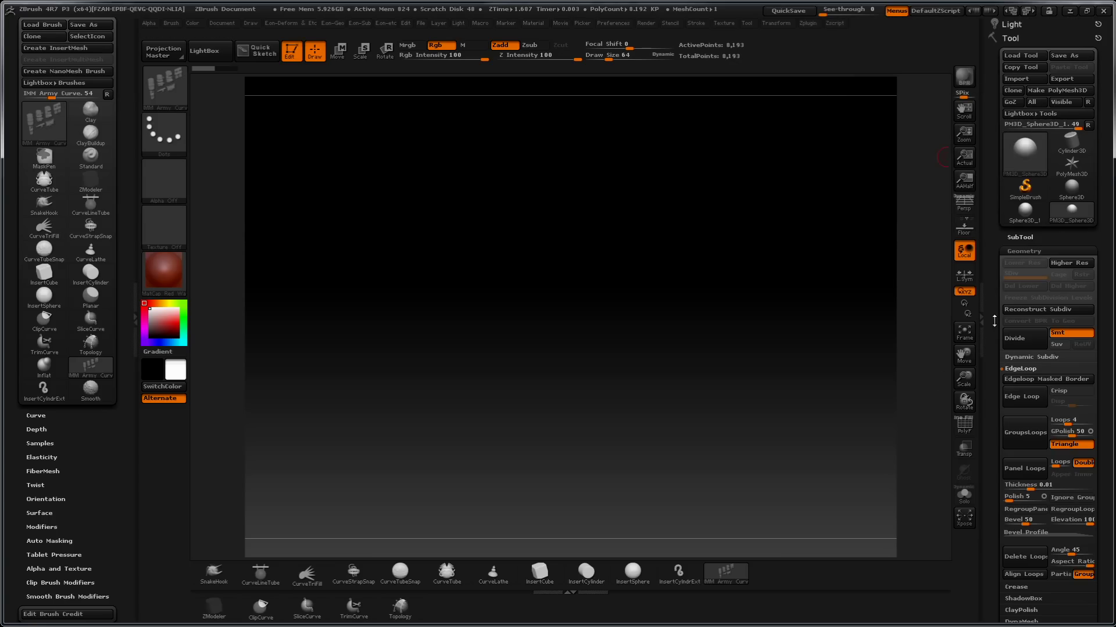
pyautogui.click(1028, 140)
pyautogui.click(619, 178)
pyautogui.click(1022, 146)
pyautogui.moveTo(826, 272)
pyautogui.mouseDown()
pyautogui.moveTo(769, 296)
pyautogui.moveTo(782, 258)
pyautogui.moveTo(741, 293)
pyautogui.mouseUp()
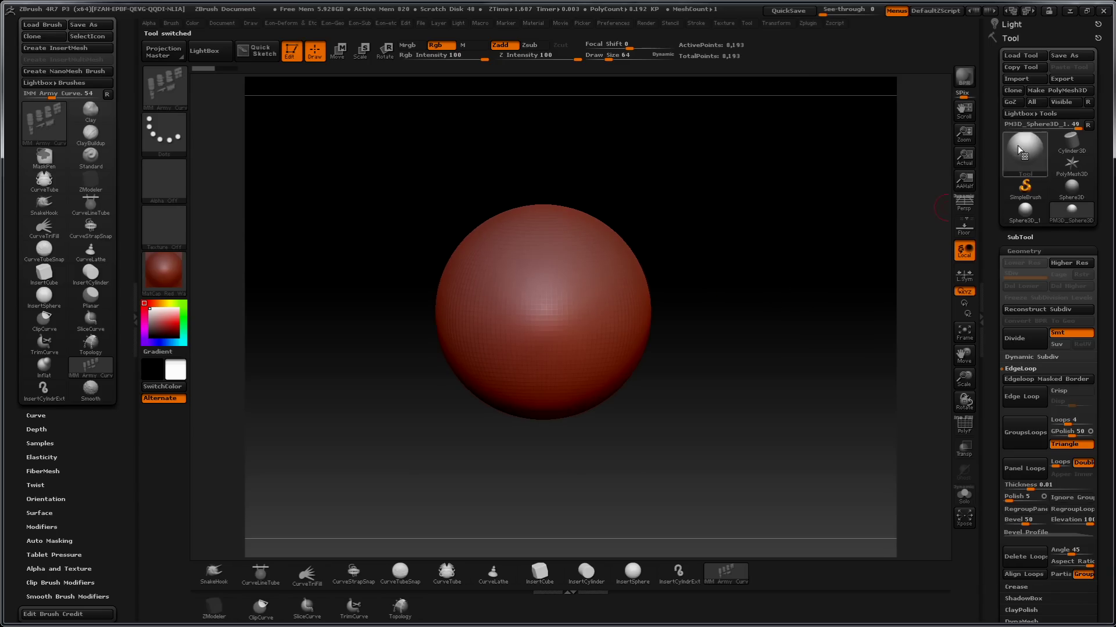
# - Reset ZBrush to defaults, then draw a fresh sphere and make it an editable PolyMesh3D
pyautogui.click(611, 23)
pyautogui.click(645, 44)
pyautogui.click(610, 371)
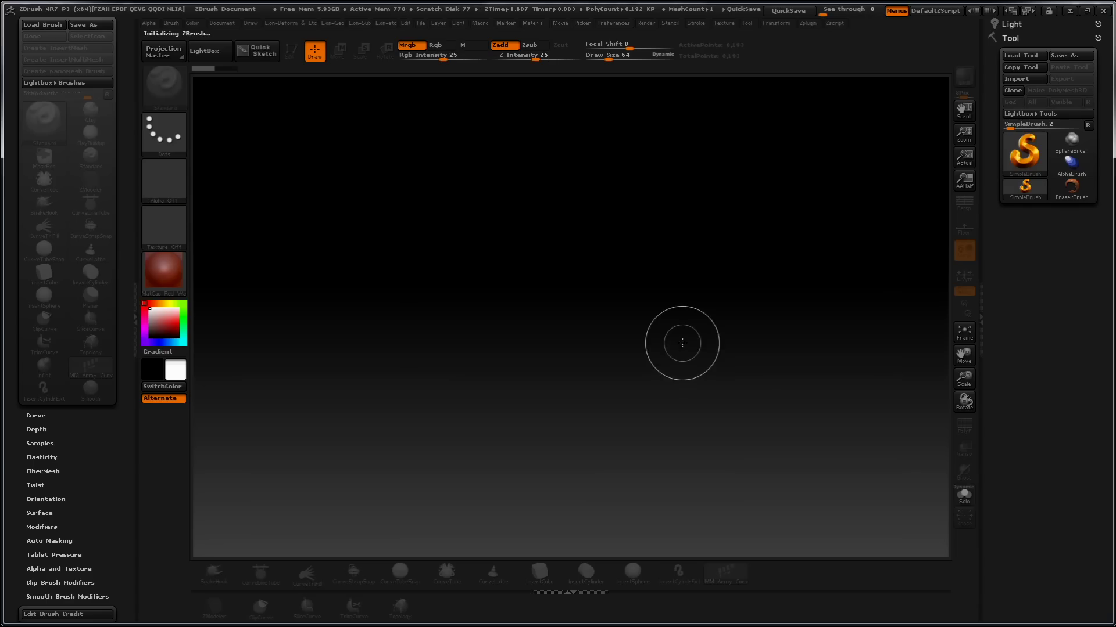
pyautogui.click(1043, 155)
pyautogui.click(548, 202)
pyautogui.moveTo(582, 294); pyautogui.dragTo(638, 434)
pyautogui.press('t')
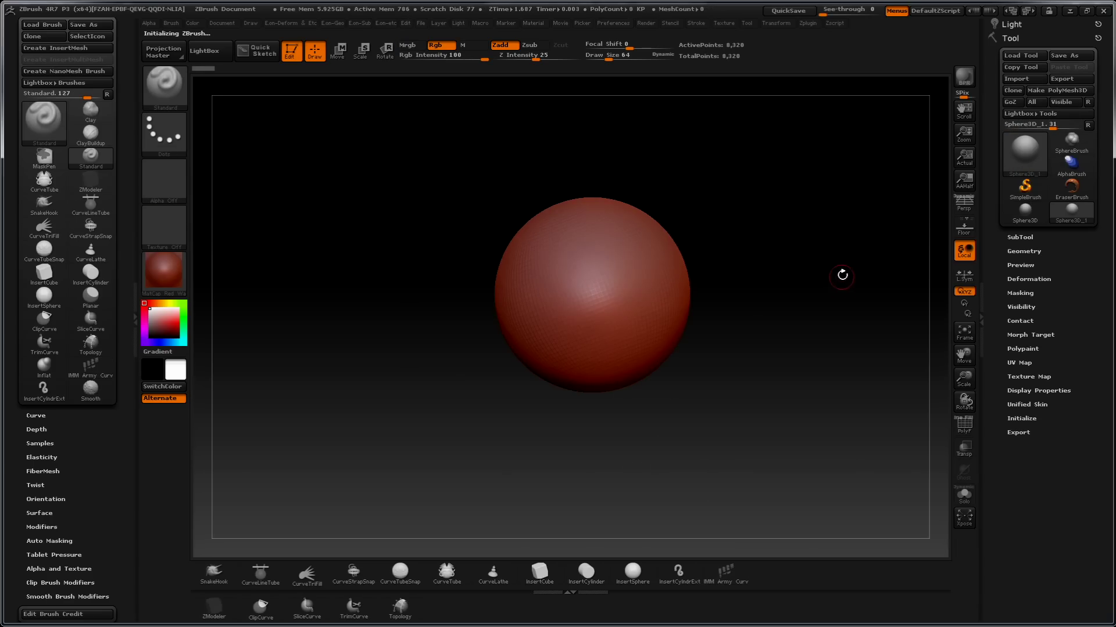
pyautogui.click(1053, 90)
pyautogui.click(1102, 605)
# - Turn on the floor grid and perspective, tilting the view so the floor shows
pyautogui.press('shift')
pyautogui.hotkey('shift', 'p')
pyautogui.keyDown('shift'); pyautogui.moveTo(795, 259); pyautogui.dragTo(790, 299); pyautogui.keyUp('shift')
pyautogui.moveTo(1071, 165)
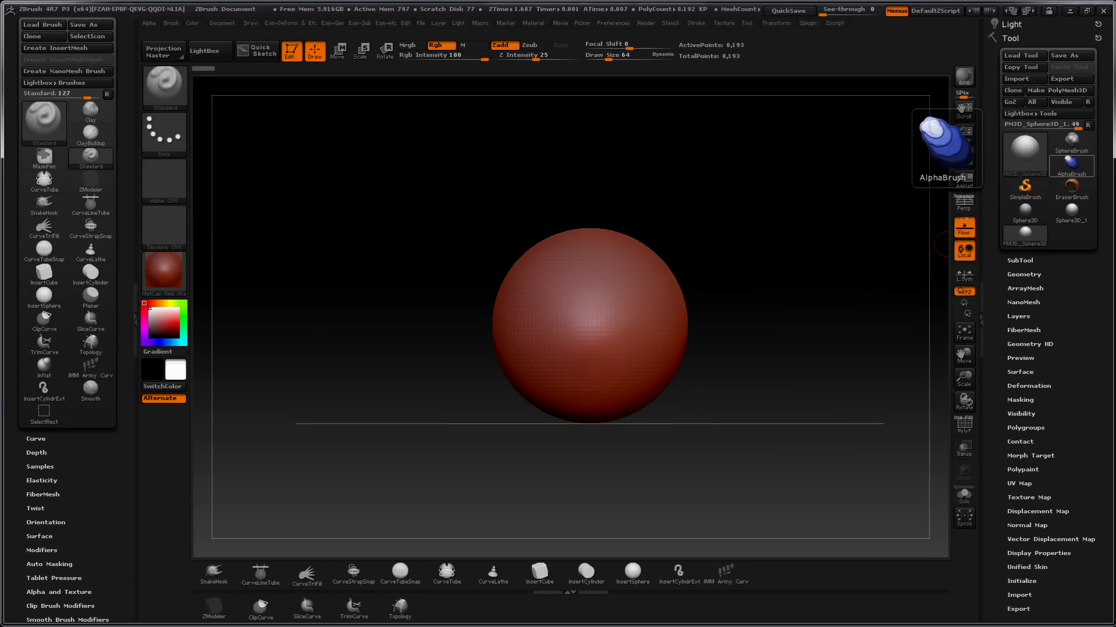
pyautogui.press('p')
pyautogui.moveTo(698, 312)
pyautogui.mouseDown()
pyautogui.moveTo(800, 240)
pyautogui.moveTo(780, 242)
pyautogui.moveTo(775, 355)
pyautogui.moveTo(534, 475)
pyautogui.mouseUp()
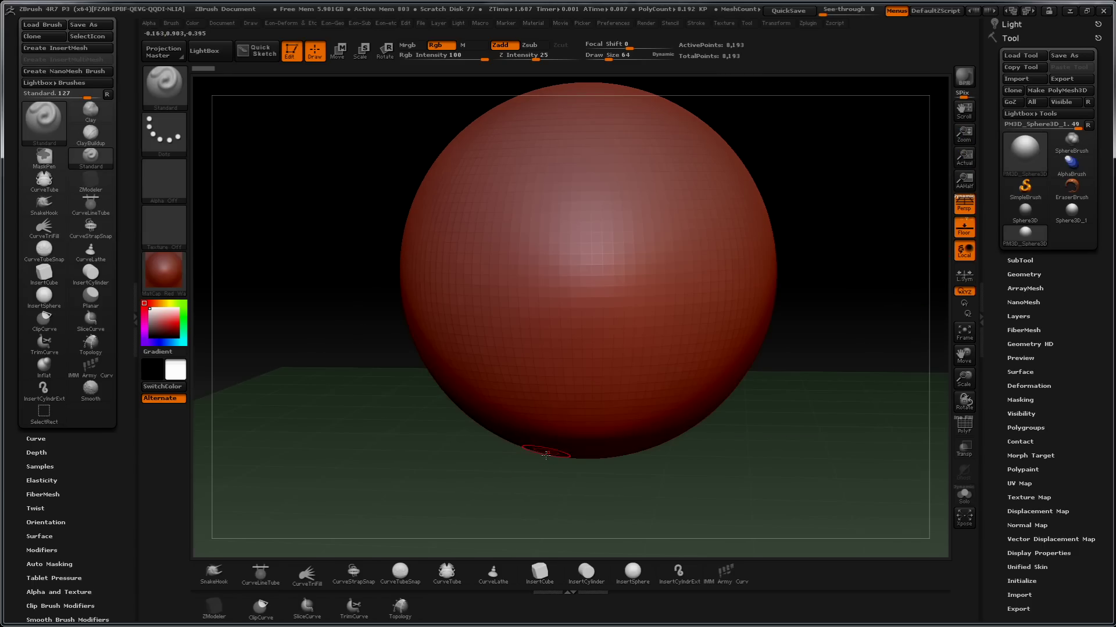
# - Lighten the document background, turn off the floor fill, and zoom out from the sphere
pyautogui.click(222, 23)
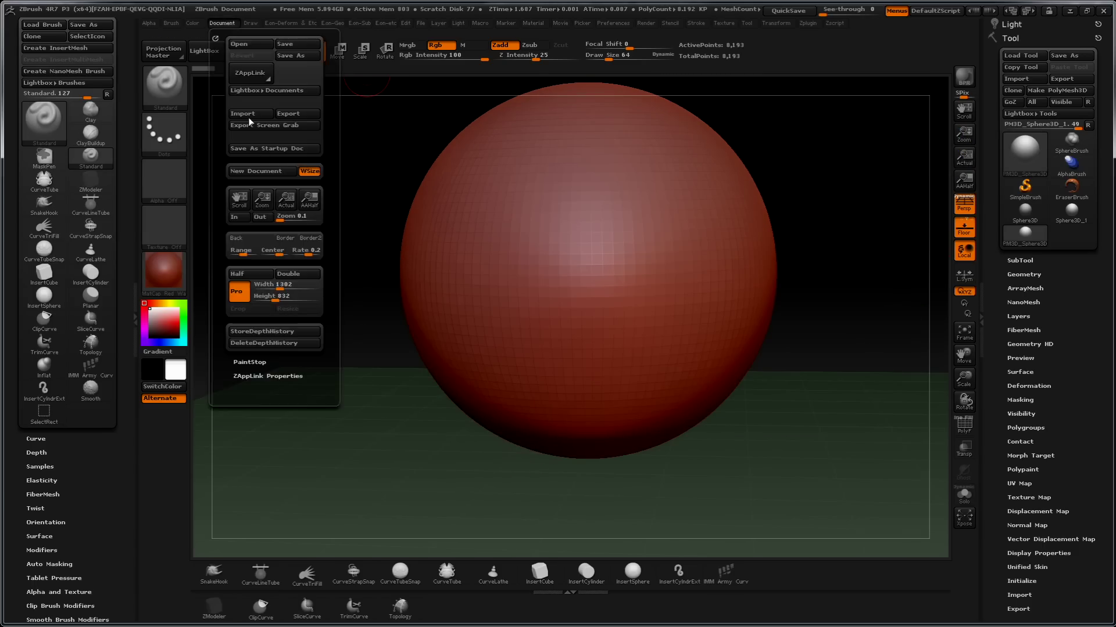
pyautogui.moveTo(230, 251); pyautogui.dragTo(235, 251)
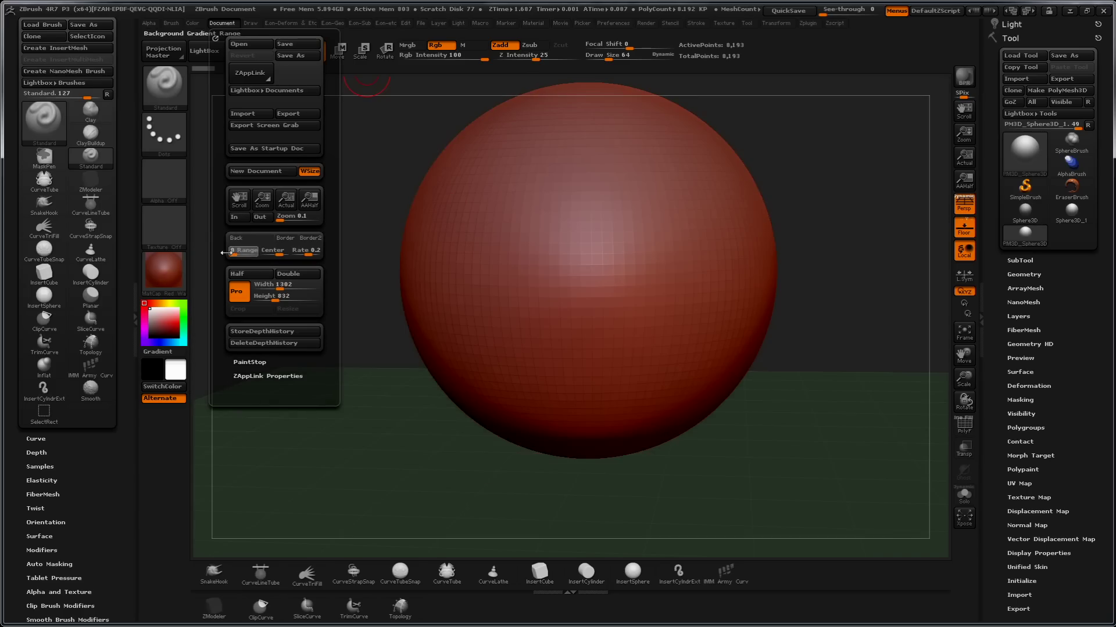
pyautogui.keyDown('alt'); pyautogui.moveTo(777, 341); pyautogui.dragTo(361, 109); pyautogui.keyUp('alt')
pyautogui.click(251, 23)
pyautogui.click(293, 331)
pyautogui.keyDown('alt'); pyautogui.moveTo(508, 425); pyautogui.dragTo(811, 398); pyautogui.keyUp('alt')
pyautogui.moveTo(822, 349)
pyautogui.keyDown('alt'); pyautogui.mouseDown()
pyautogui.moveTo(850, 297)
pyautogui.moveTo(802, 331)
pyautogui.mouseUp(); pyautogui.keyUp('alt')
# - Turn off Project and DynaMesh the sphere at resolution 128
pyautogui.click(1023, 275)
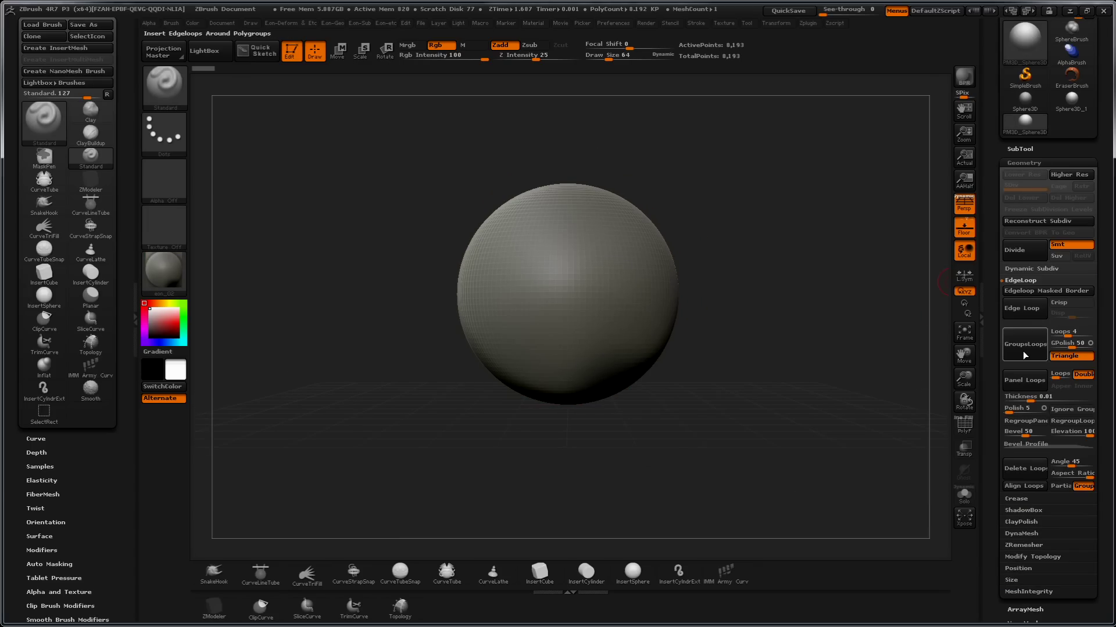
pyautogui.click(1020, 281)
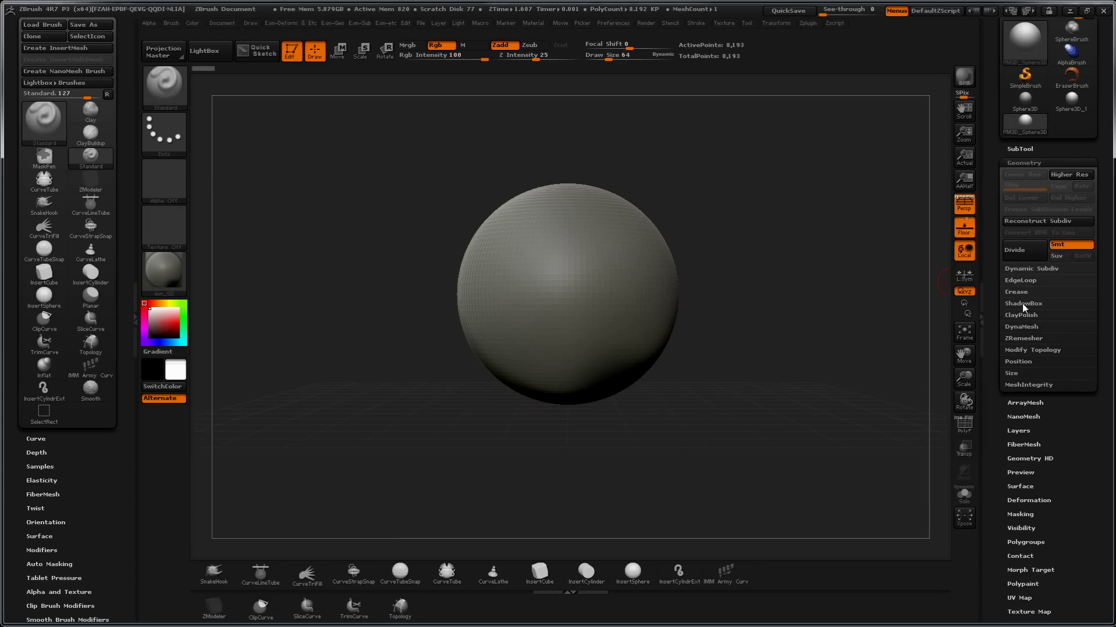
pyautogui.click(1023, 327)
pyautogui.click(1083, 349)
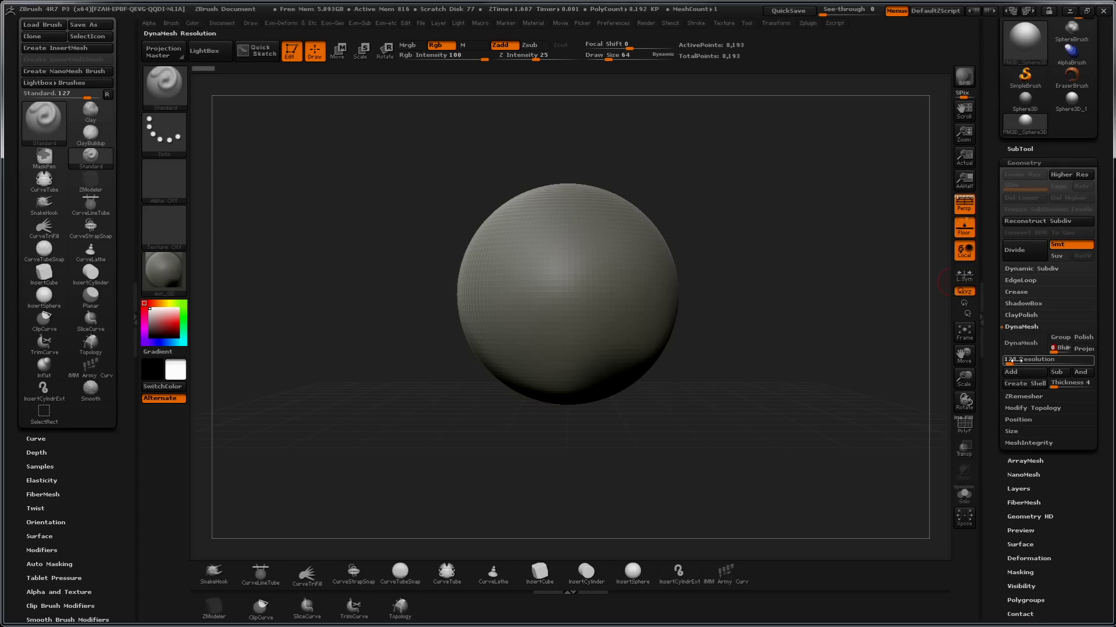
pyautogui.click(1022, 344)
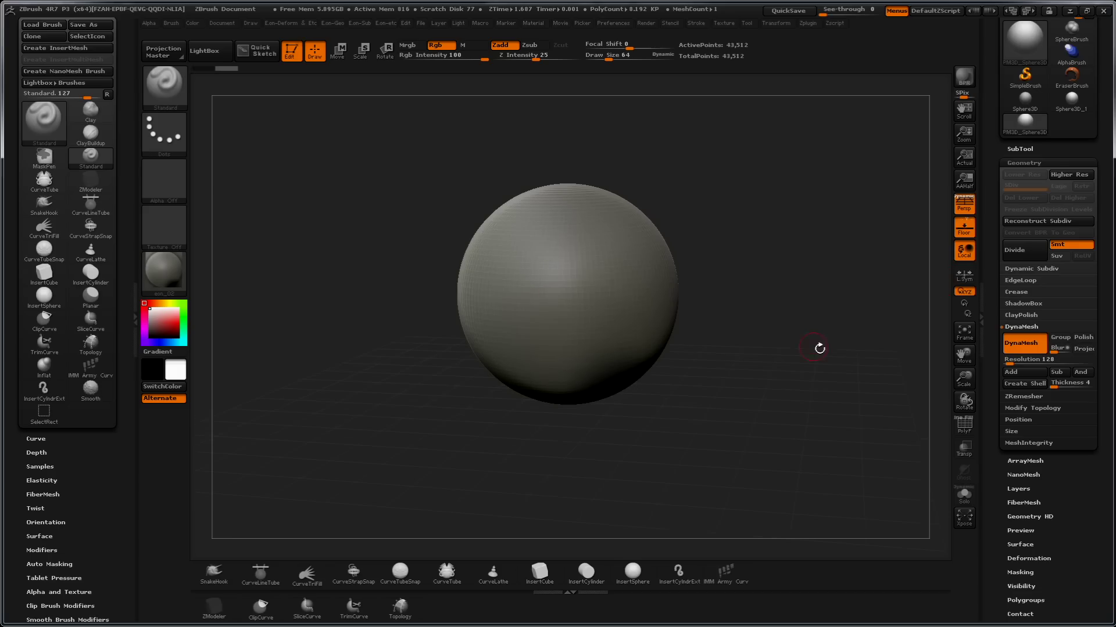
# - Set Polish By Features to 43 in the Deformation panel
pyautogui.scroll(-2, 1040, 279)
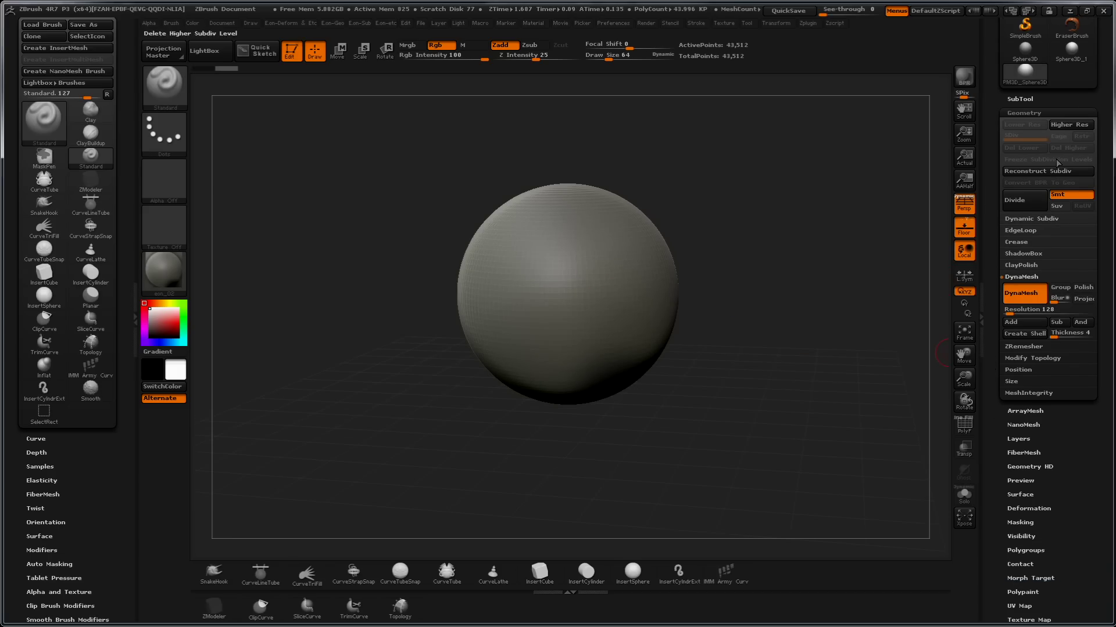
pyautogui.click(1027, 509)
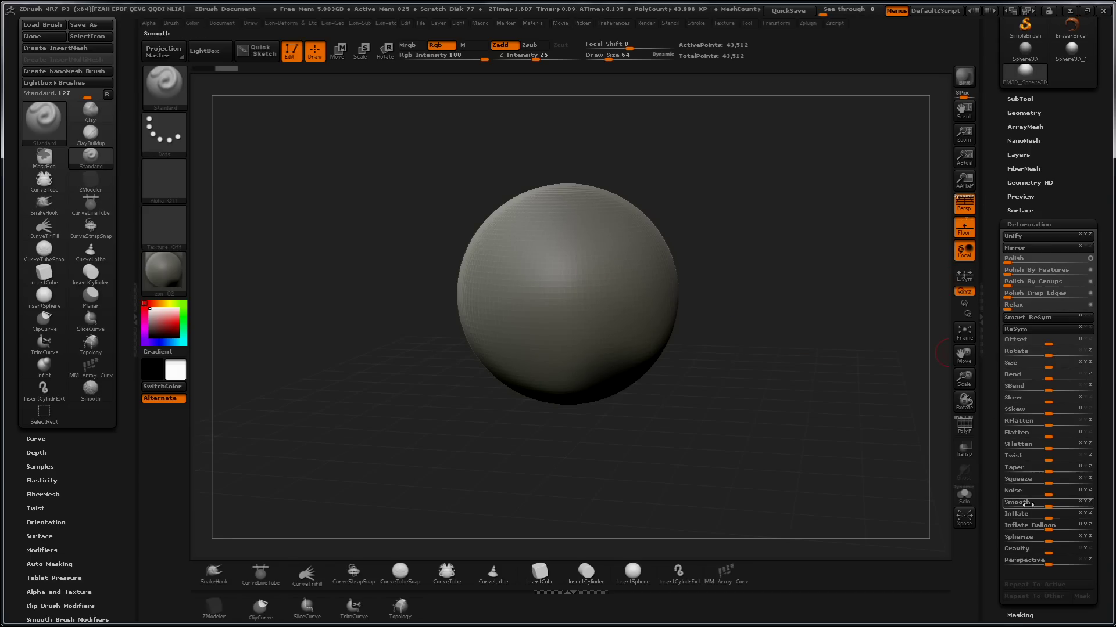
pyautogui.moveTo(1009, 270); pyautogui.dragTo(1085, 270)
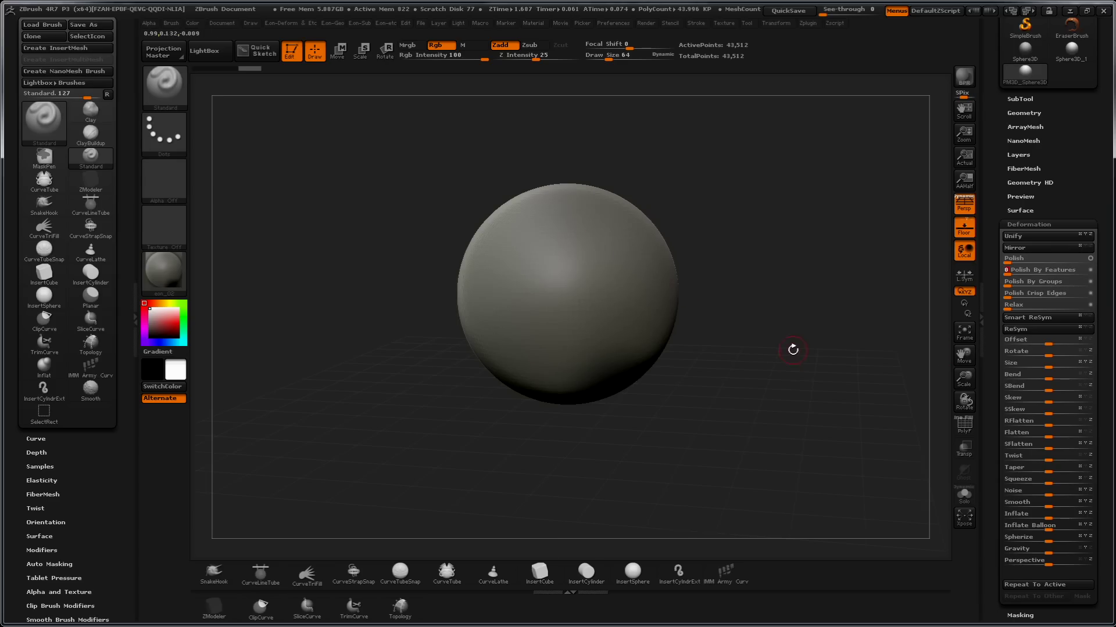
# - With an enlarged Move brush, pull the sphere's top corners out and up symmetrically
pyautogui.keyDown('alt'); pyautogui.moveTo(759, 304); pyautogui.dragTo(792, 367); pyautogui.keyUp('alt')
pyautogui.keyDown('alt'); pyautogui.moveTo(788, 414); pyautogui.dragTo(773, 347); pyautogui.keyUp('alt')
pyautogui.press('b')
pyautogui.press('m')
pyautogui.press('v')
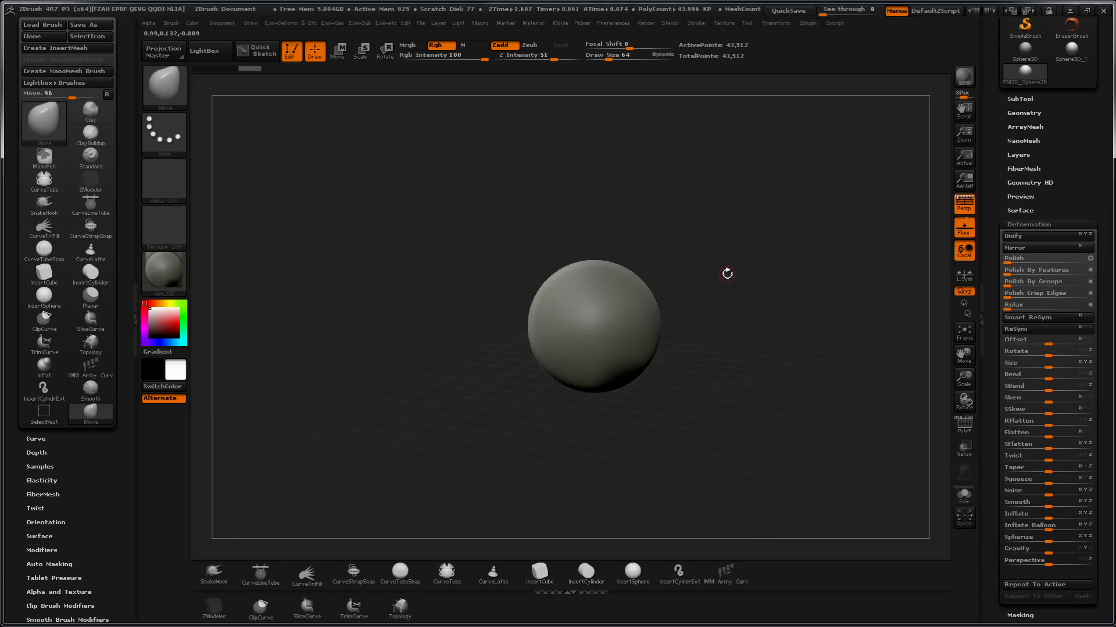
pyautogui.press('s')
pyautogui.moveTo(708, 317); pyautogui.dragTo(752, 318)
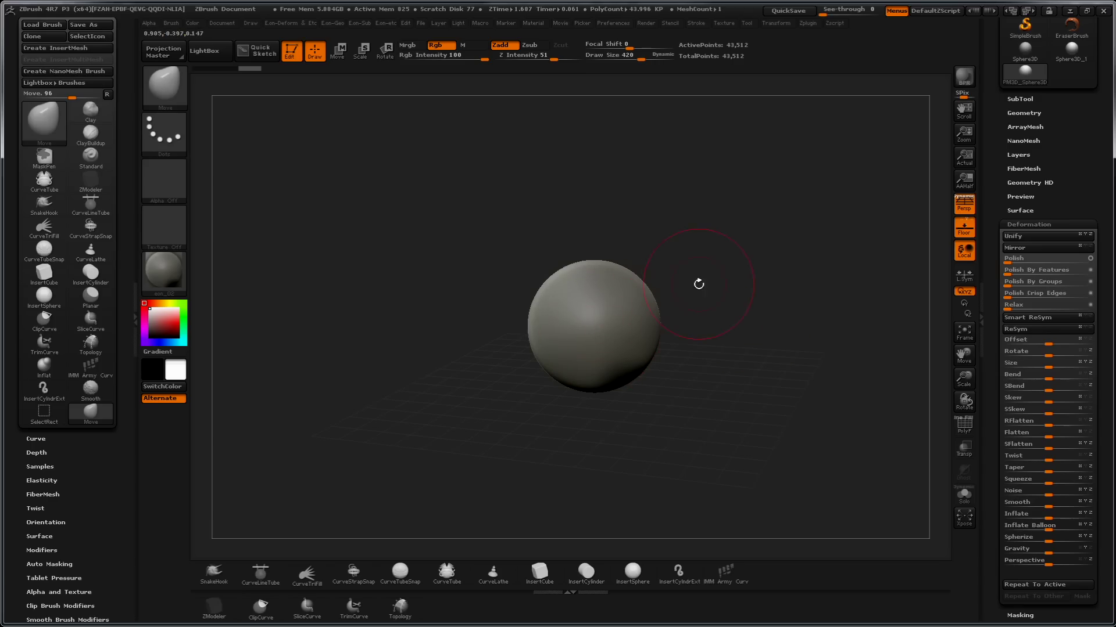
pyautogui.moveTo(639, 285); pyautogui.dragTo(697, 280)
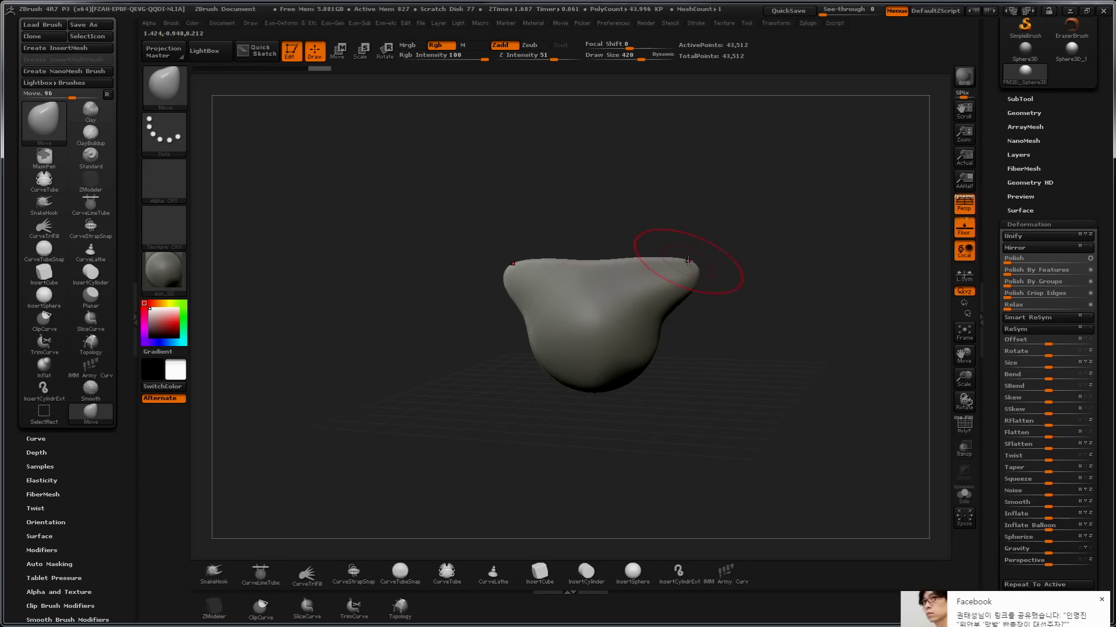
pyautogui.moveTo(665, 359); pyautogui.dragTo(705, 263)
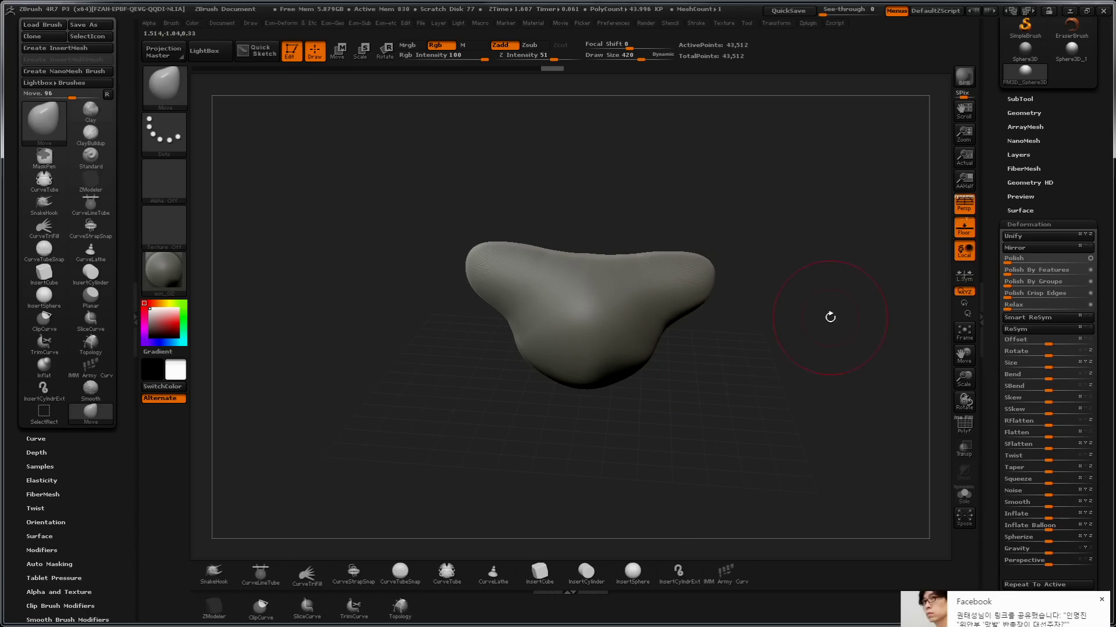
pyautogui.click(1102, 600)
# - Pull out and reshape a long leg at brush size 310, then re-DynaMesh the creature
pyautogui.hotkey('ctrl', 'shift')
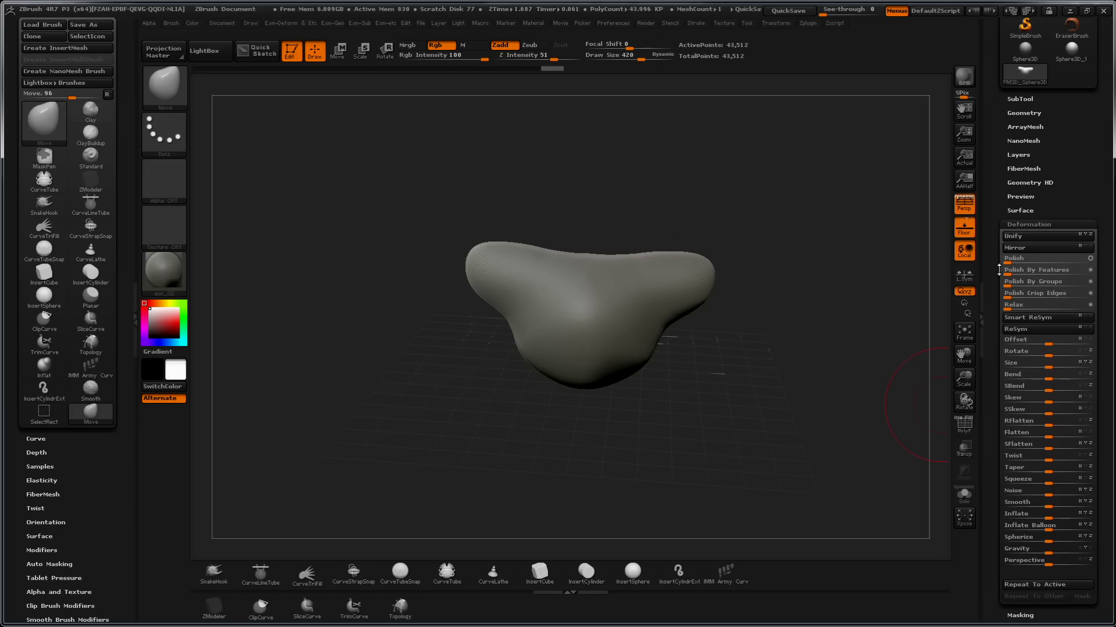
pyautogui.moveTo(754, 386)
pyautogui.mouseDown()
pyautogui.moveTo(721, 361)
pyautogui.moveTo(706, 313)
pyautogui.moveTo(708, 341)
pyautogui.moveTo(608, 313)
pyautogui.moveTo(690, 381)
pyautogui.mouseUp()
pyautogui.hotkey('shift', 'f')
pyautogui.press('s')
pyautogui.moveTo(657, 325); pyautogui.dragTo(678, 380)
pyautogui.moveTo(717, 418); pyautogui.dragTo(725, 382)
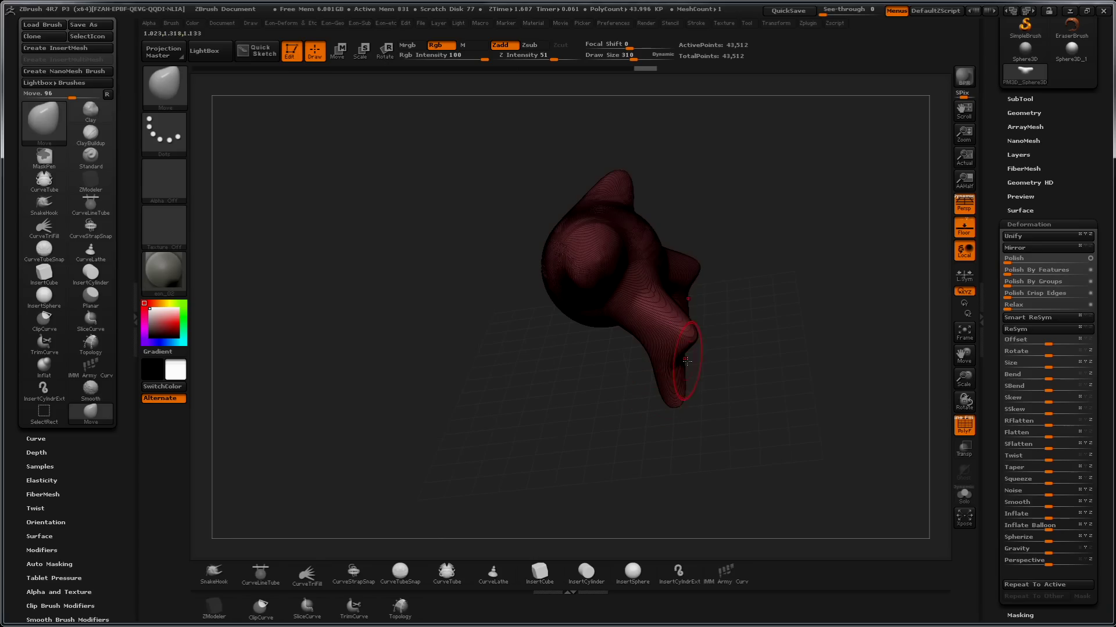
pyautogui.moveTo(638, 338); pyautogui.dragTo(651, 395)
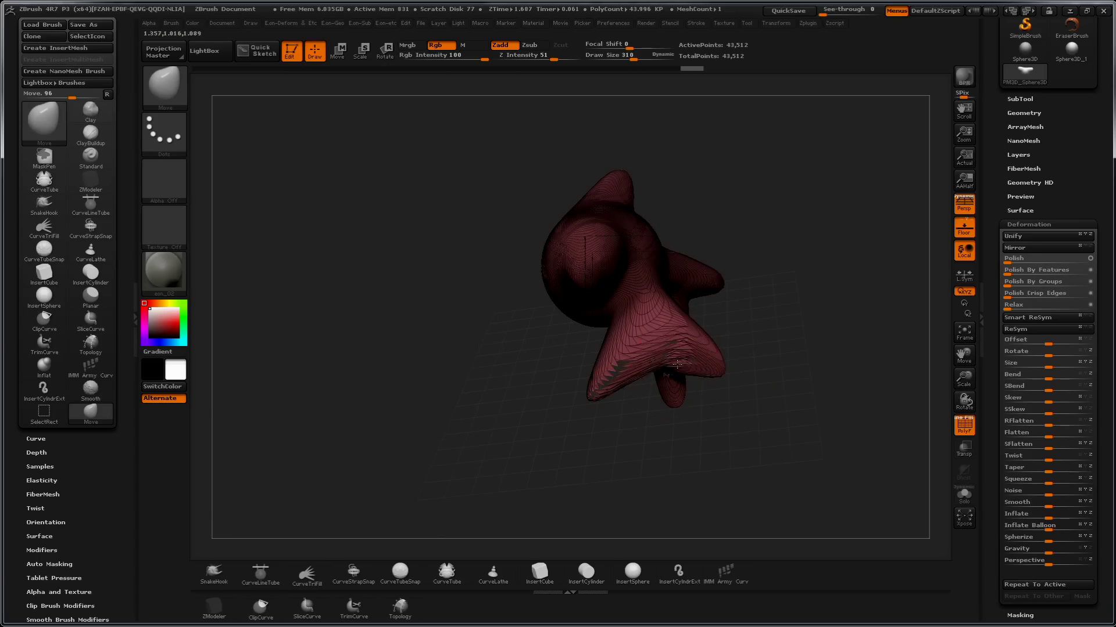
pyautogui.moveTo(720, 407); pyautogui.dragTo(759, 380)
pyautogui.moveTo(784, 282)
pyautogui.keyDown('ctrl'); pyautogui.mouseDown()
pyautogui.moveTo(793, 296)
pyautogui.moveTo(766, 286)
pyautogui.moveTo(784, 274)
pyautogui.moveTo(660, 287)
pyautogui.mouseUp(); pyautogui.keyUp('ctrl')
# - Shift-smooth the leg joints and head, checking the creature from below and other angles
pyautogui.press('shift')
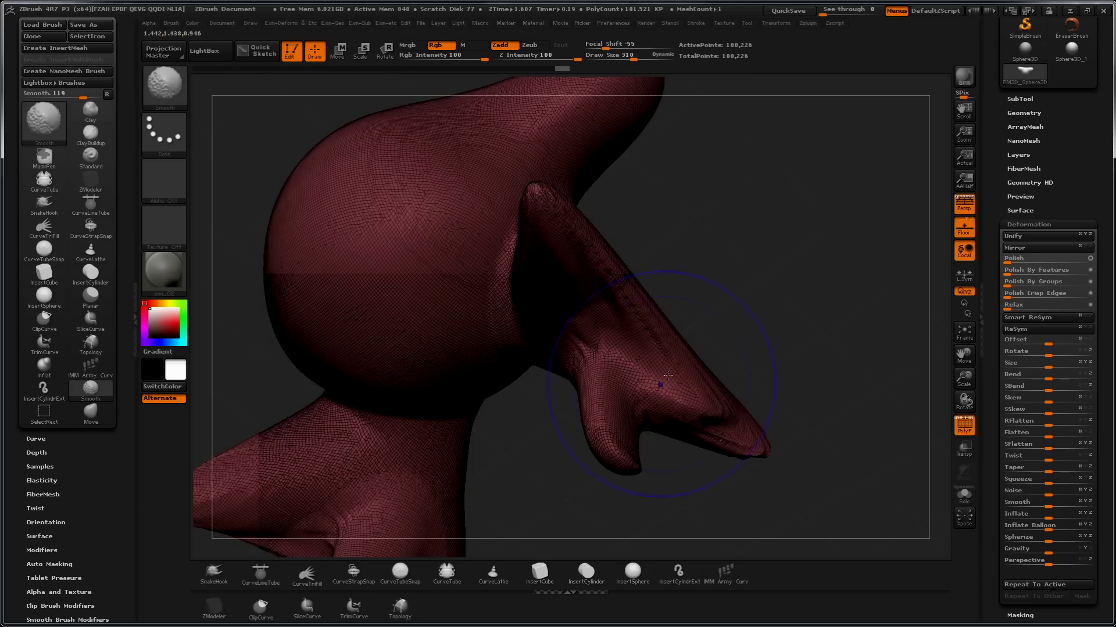
pyautogui.moveTo(780, 324); pyautogui.dragTo(599, 225)
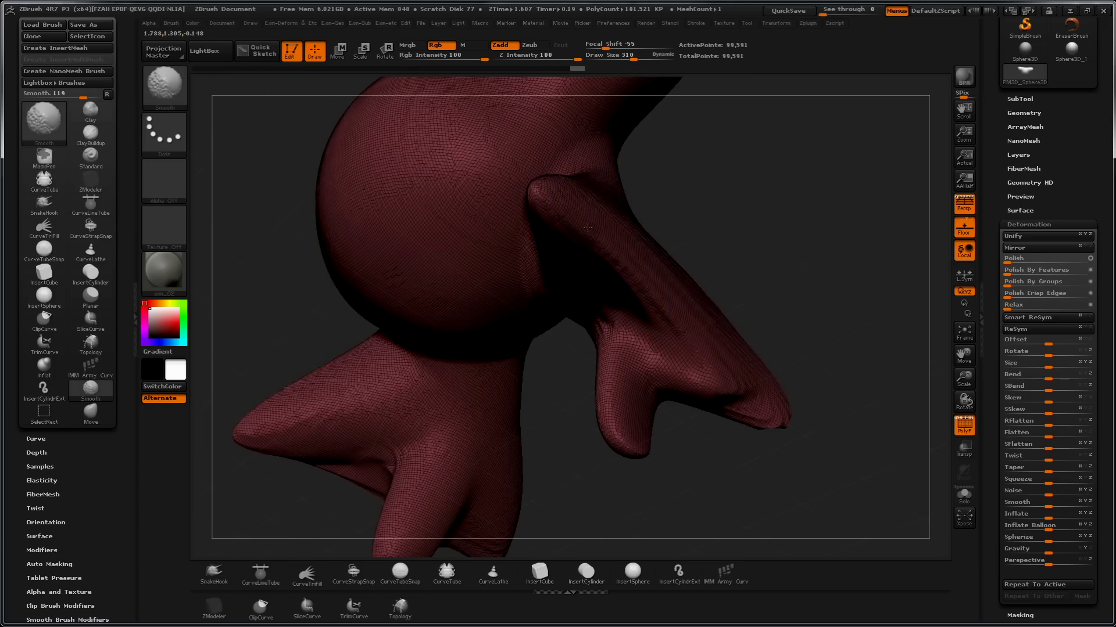
pyautogui.moveTo(804, 234)
pyautogui.mouseDown()
pyautogui.moveTo(785, 241)
pyautogui.moveTo(784, 348)
pyautogui.moveTo(817, 297)
pyautogui.moveTo(784, 294)
pyautogui.moveTo(815, 336)
pyautogui.mouseUp()
pyautogui.press('shift')
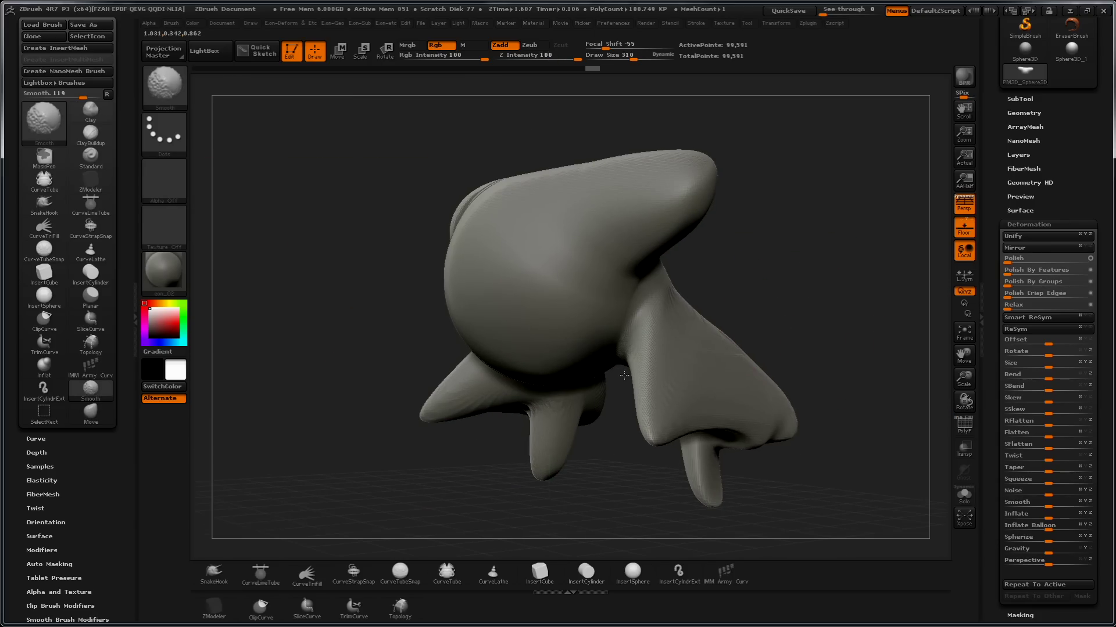
pyautogui.moveTo(797, 275)
pyautogui.mouseDown()
pyautogui.moveTo(667, 343)
pyautogui.moveTo(755, 261)
pyautogui.moveTo(934, 229)
pyautogui.moveTo(901, 335)
pyautogui.mouseUp()
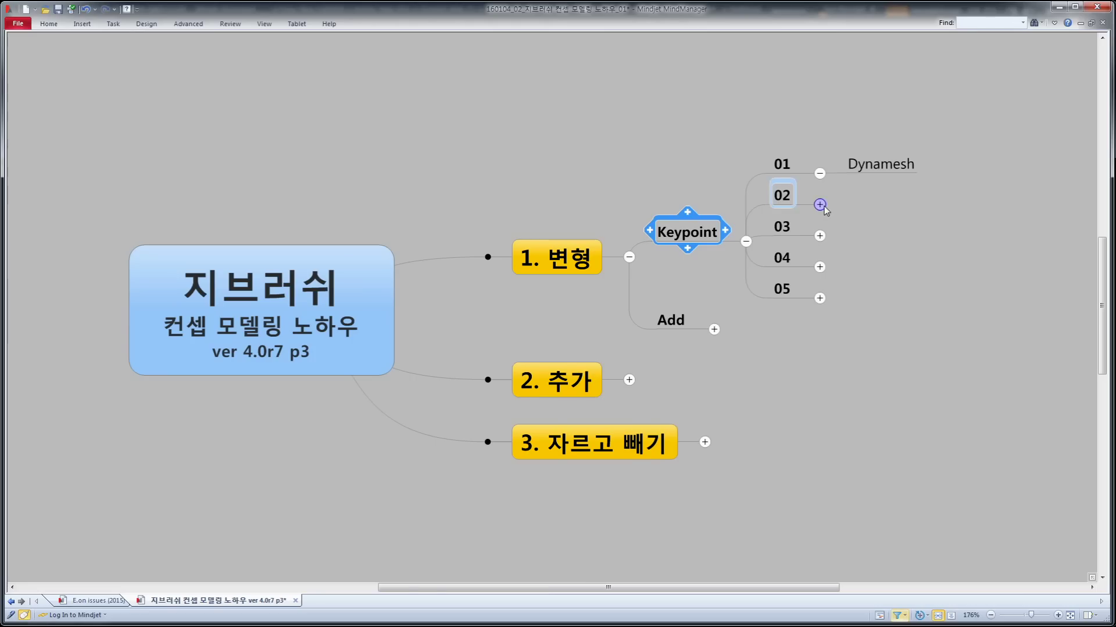
pyautogui.click(819, 205)
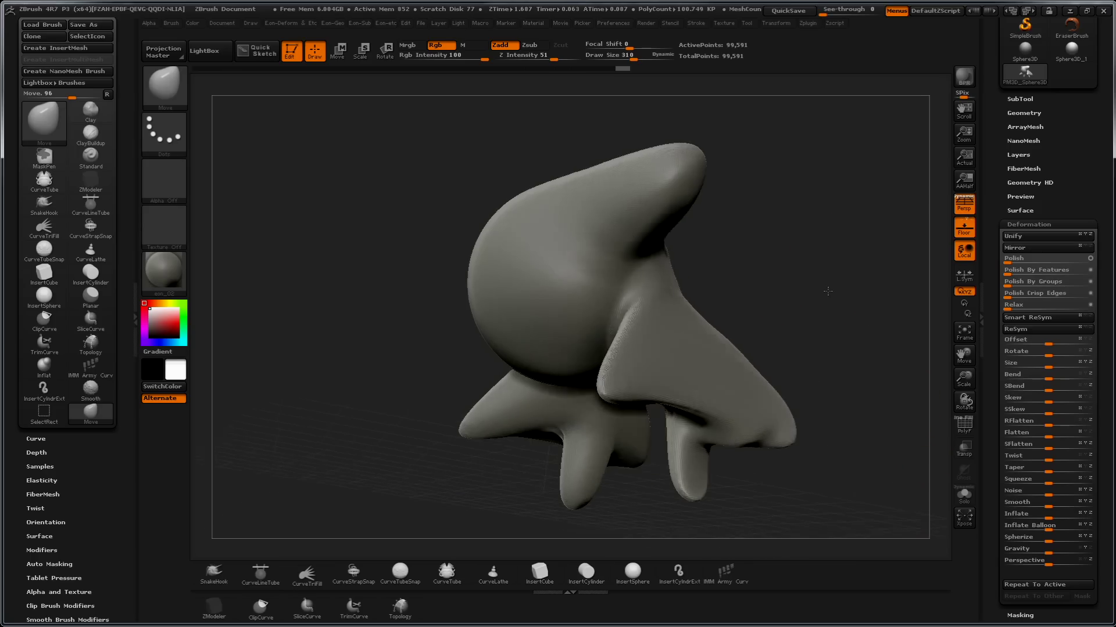
pyautogui.moveTo(990, 103); pyautogui.dragTo(991, 267)
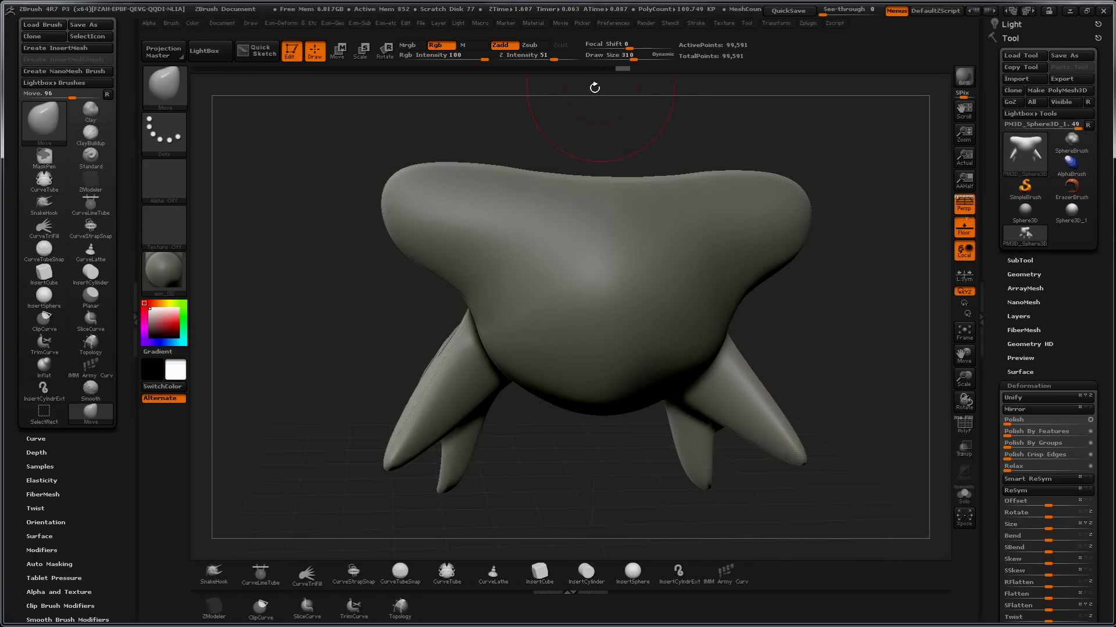
# - Roll the undo history back to the plain sphere and set brush size to 135
pyautogui.moveTo(622, 69); pyautogui.dragTo(229, 74)
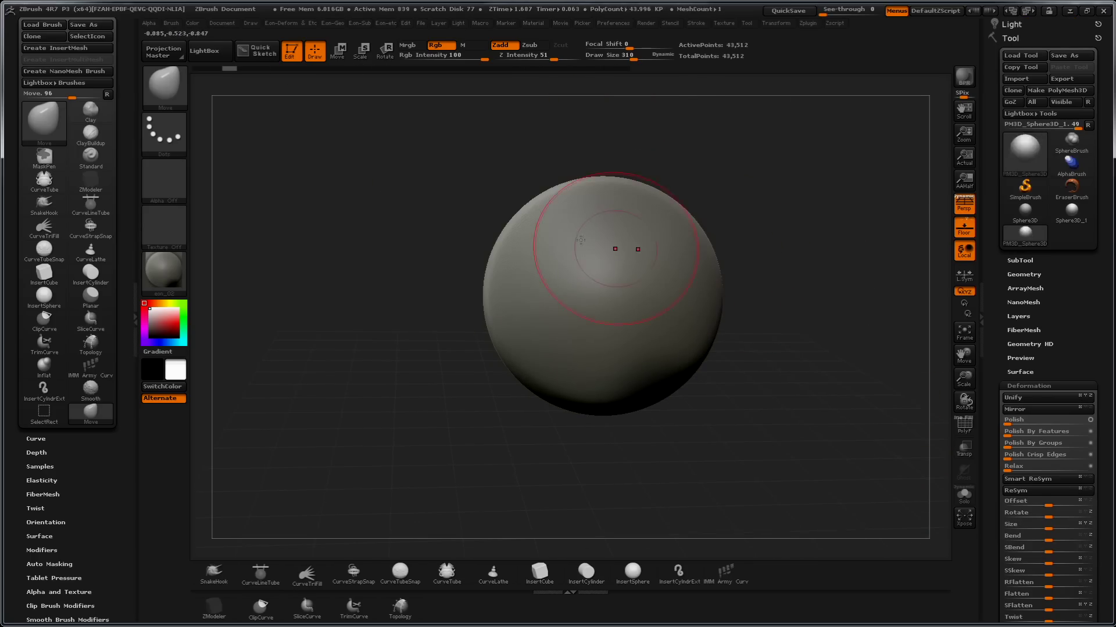
pyautogui.moveTo(828, 260); pyautogui.dragTo(830, 240)
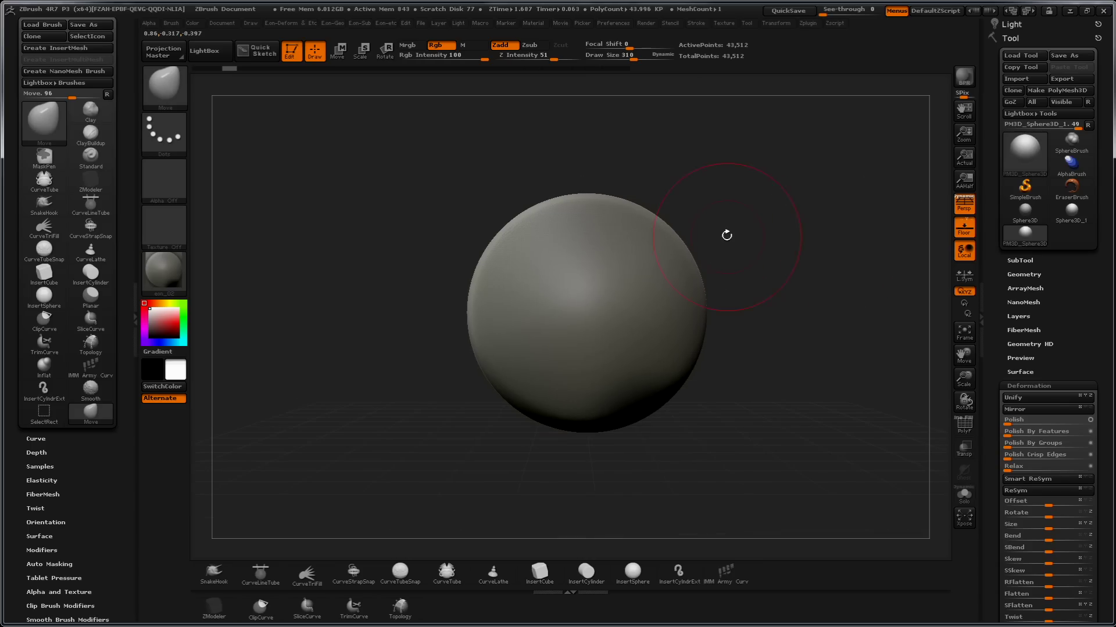
pyautogui.keyDown('alt'); pyautogui.moveTo(732, 209); pyautogui.dragTo(763, 203); pyautogui.keyUp('alt')
pyautogui.press('s')
pyautogui.moveTo(668, 259)
pyautogui.mouseDown()
pyautogui.moveTo(643, 257)
pyautogui.moveTo(596, 286)
pyautogui.mouseUp()
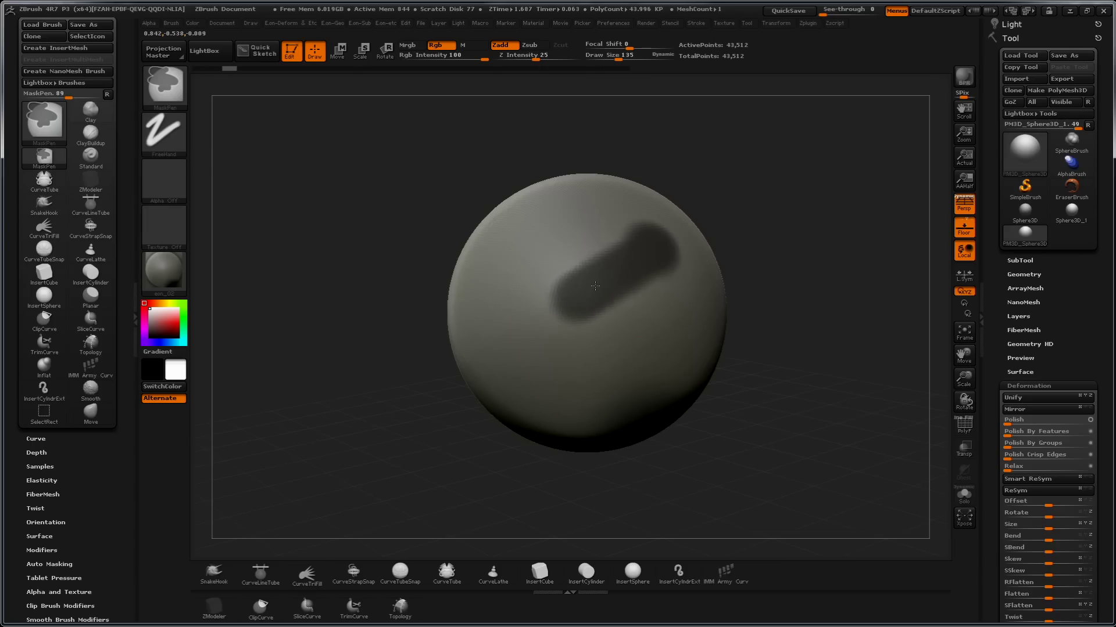
pyautogui.click(664, 272)
# - Mask and invert the upper patches, Transpose-move them out into ears, then clear the mask
pyautogui.moveTo(720, 172); pyautogui.dragTo(717, 184)
pyautogui.keyDown('ctrl'); pyautogui.click(753, 178); pyautogui.keyUp('ctrl')
pyautogui.moveTo(792, 229); pyautogui.dragTo(801, 182)
pyautogui.press('w')
pyautogui.moveTo(642, 256); pyautogui.dragTo(834, 179)
pyautogui.moveTo(738, 219); pyautogui.dragTo(794, 189)
pyautogui.hotkey('ctrl', 'z')
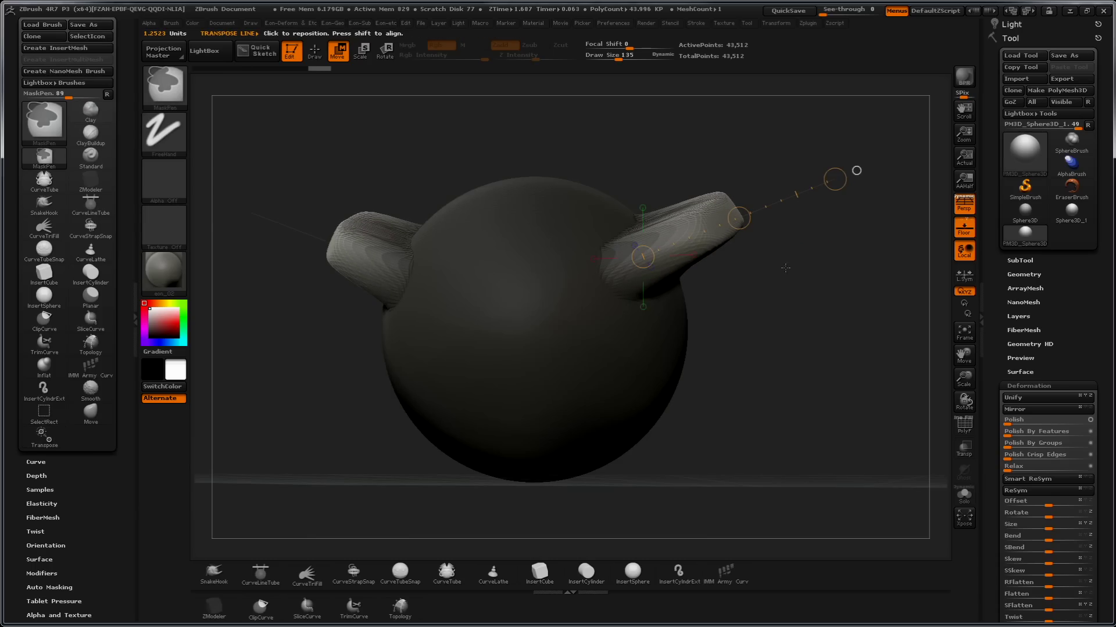
pyautogui.hotkey('ctrl', 'z')
pyautogui.moveTo(779, 268)
pyautogui.keyDown('ctrl'); pyautogui.mouseDown()
pyautogui.moveTo(788, 328)
pyautogui.moveTo(781, 309)
pyautogui.moveTo(798, 277)
pyautogui.mouseUp(); pyautogui.keyUp('ctrl')
pyautogui.press('q')
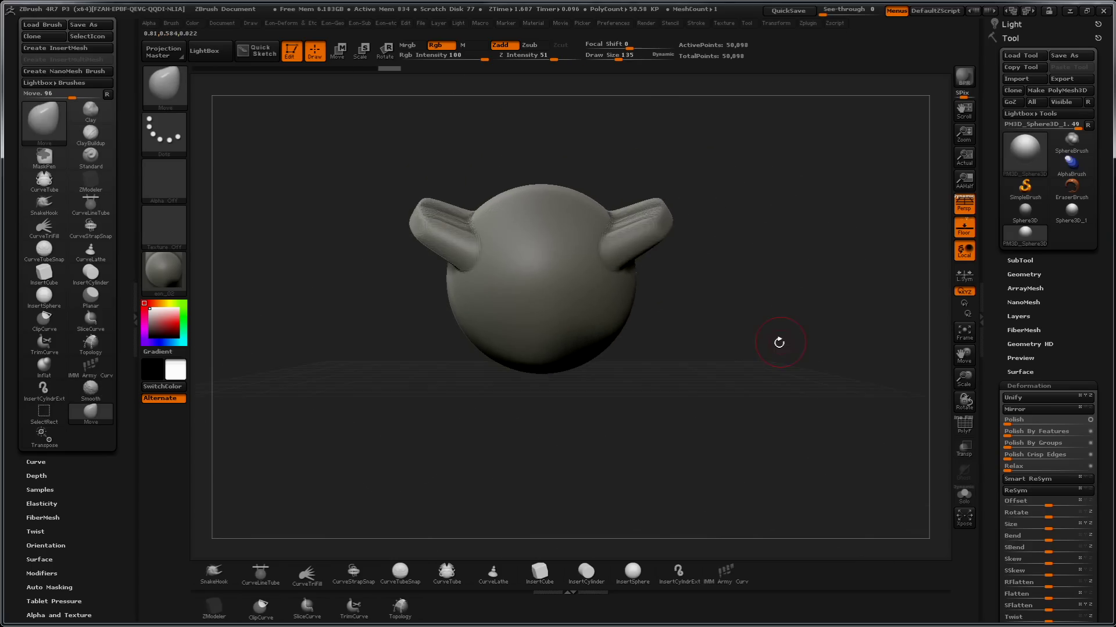
# - Mask, invert, and pull the lower bulges out into spikes with a size-342 Move brush
pyautogui.moveTo(672, 250)
pyautogui.keyDown('ctrl'); pyautogui.mouseDown()
pyautogui.moveTo(680, 237)
pyautogui.moveTo(677, 256)
pyautogui.moveTo(608, 294)
pyautogui.moveTo(539, 307)
pyautogui.mouseUp(); pyautogui.keyUp('ctrl')
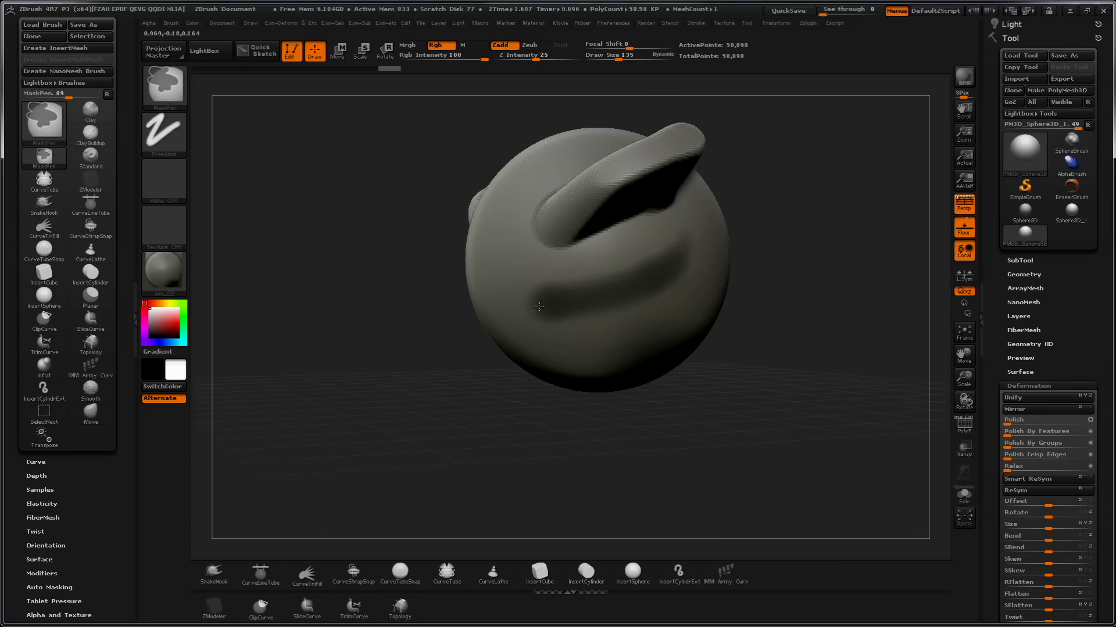
pyautogui.keyDown('ctrl'); pyautogui.click(786, 236); pyautogui.keyUp('ctrl')
pyautogui.moveTo(792, 303)
pyautogui.mouseDown()
pyautogui.moveTo(834, 318)
pyautogui.moveTo(776, 309)
pyautogui.moveTo(801, 318)
pyautogui.mouseUp()
pyautogui.press('s')
pyautogui.moveTo(825, 337)
pyautogui.mouseDown()
pyautogui.moveTo(692, 308)
pyautogui.moveTo(670, 333)
pyautogui.moveTo(677, 340)
pyautogui.moveTo(660, 338)
pyautogui.moveTo(712, 352)
pyautogui.mouseUp()
pyautogui.moveTo(802, 360); pyautogui.dragTo(719, 378)
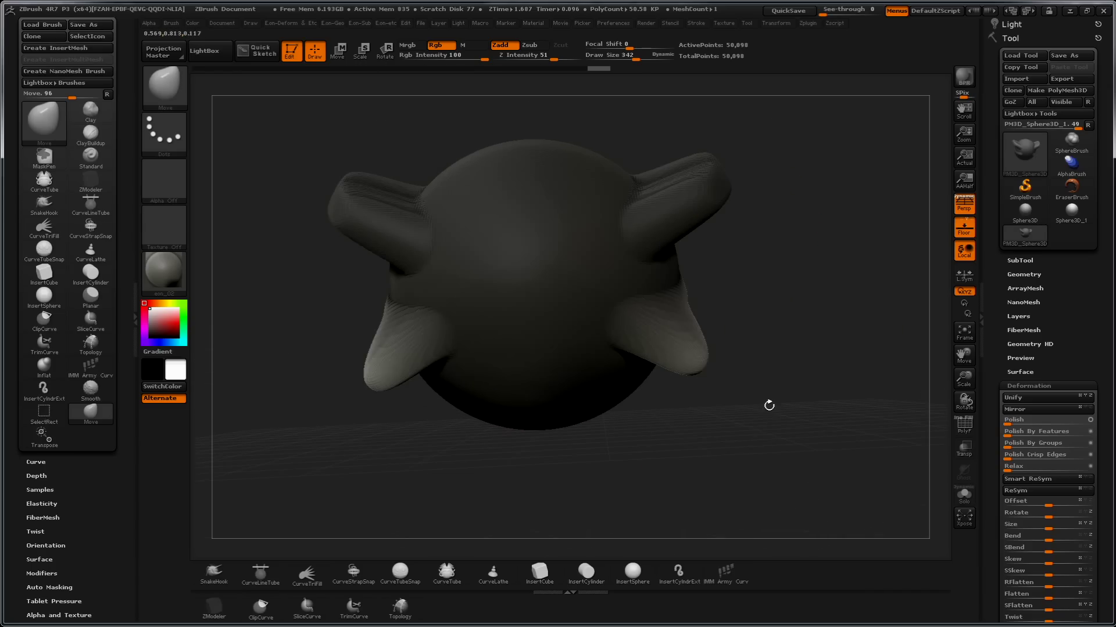
pyautogui.moveTo(680, 319)
pyautogui.mouseDown()
pyautogui.moveTo(747, 399)
pyautogui.moveTo(695, 441)
pyautogui.mouseUp()
pyautogui.keyDown('ctrl'); pyautogui.click(793, 351); pyautogui.keyUp('ctrl')
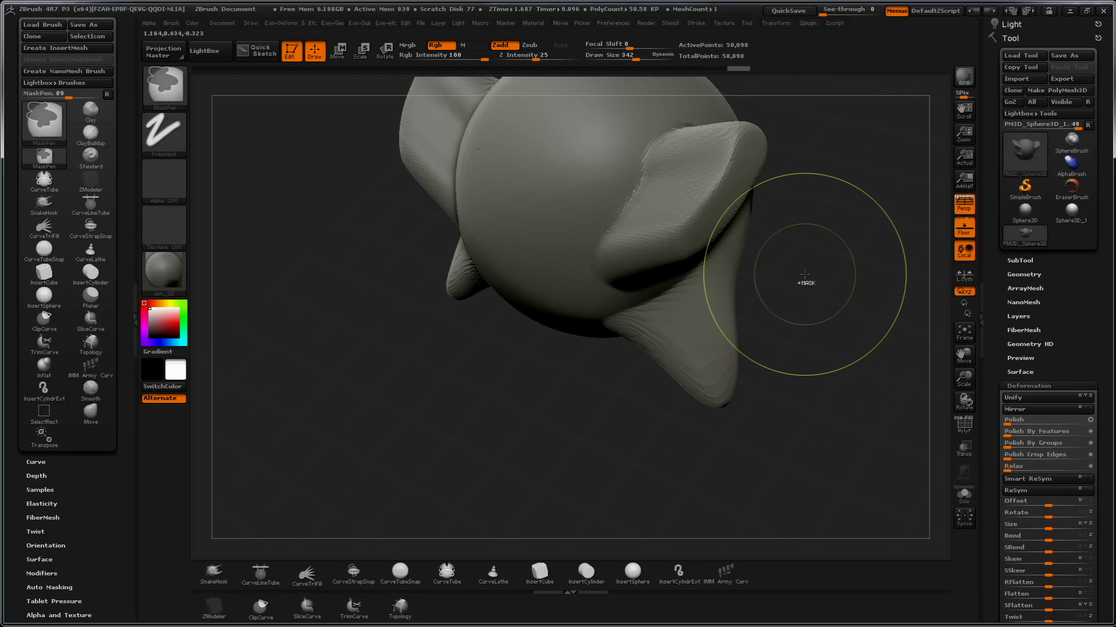
# - DynaMesh the model and orbit to view it from above and the front
pyautogui.press('f')
pyautogui.moveTo(804, 399)
pyautogui.keyDown('ctrl'); pyautogui.mouseDown()
pyautogui.moveTo(827, 384)
pyautogui.moveTo(817, 333)
pyautogui.moveTo(797, 405)
pyautogui.mouseUp(); pyautogui.keyUp('ctrl')
pyautogui.moveTo(751, 293)
pyautogui.mouseDown()
pyautogui.moveTo(610, 219)
pyautogui.moveTo(769, 344)
pyautogui.moveTo(774, 396)
pyautogui.mouseUp()
pyautogui.moveTo(786, 281)
pyautogui.mouseDown()
pyautogui.moveTo(820, 212)
pyautogui.moveTo(568, 202)
pyautogui.mouseUp()
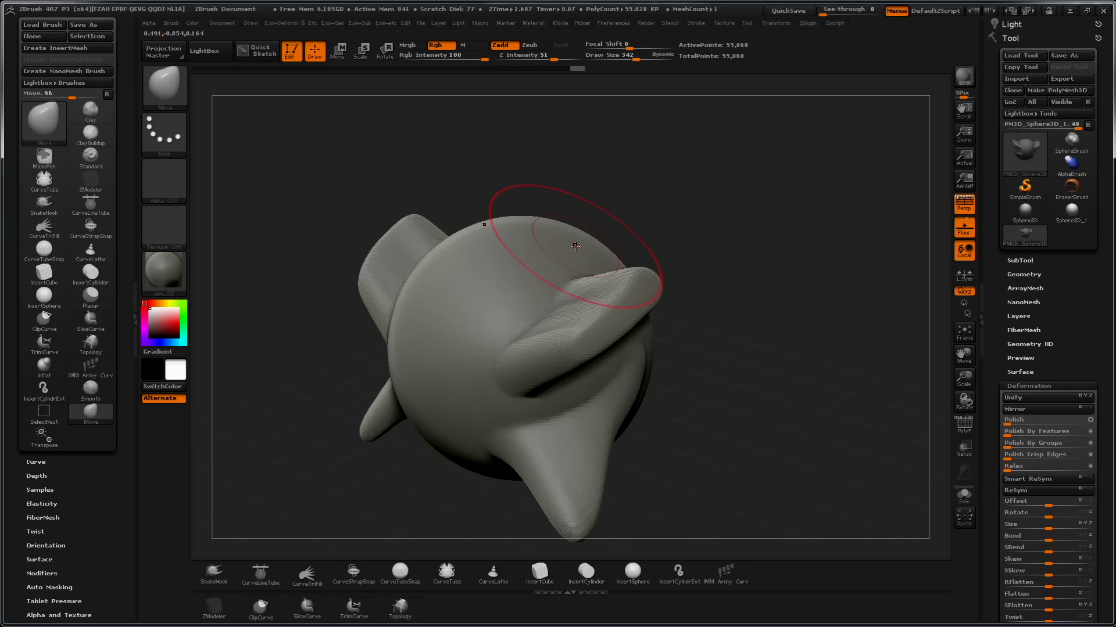
pyautogui.press('w')
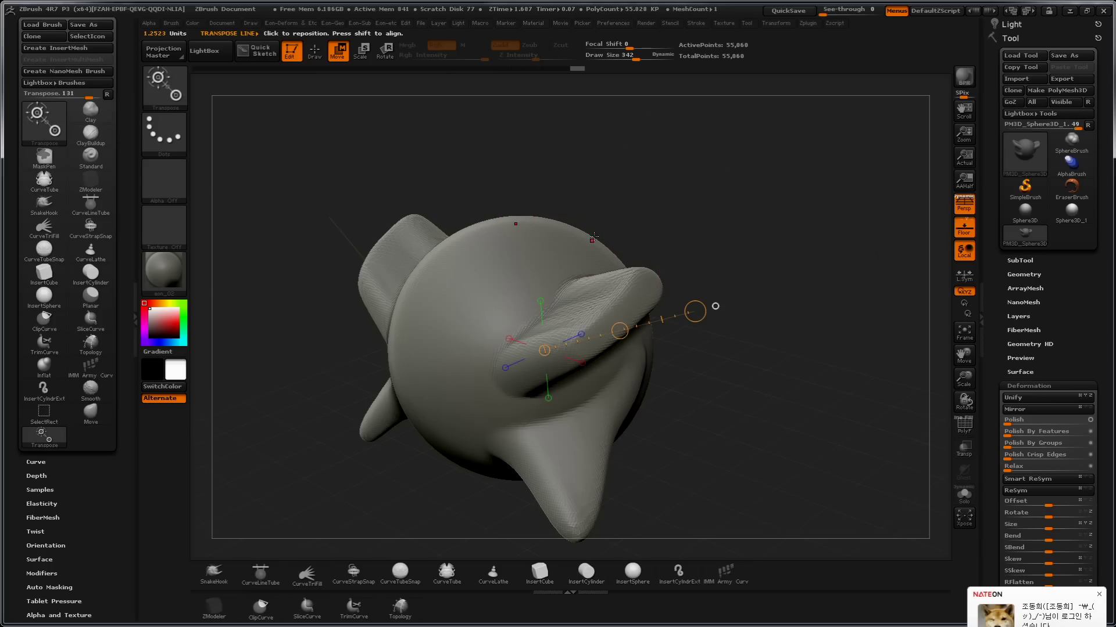
pyautogui.press('q')
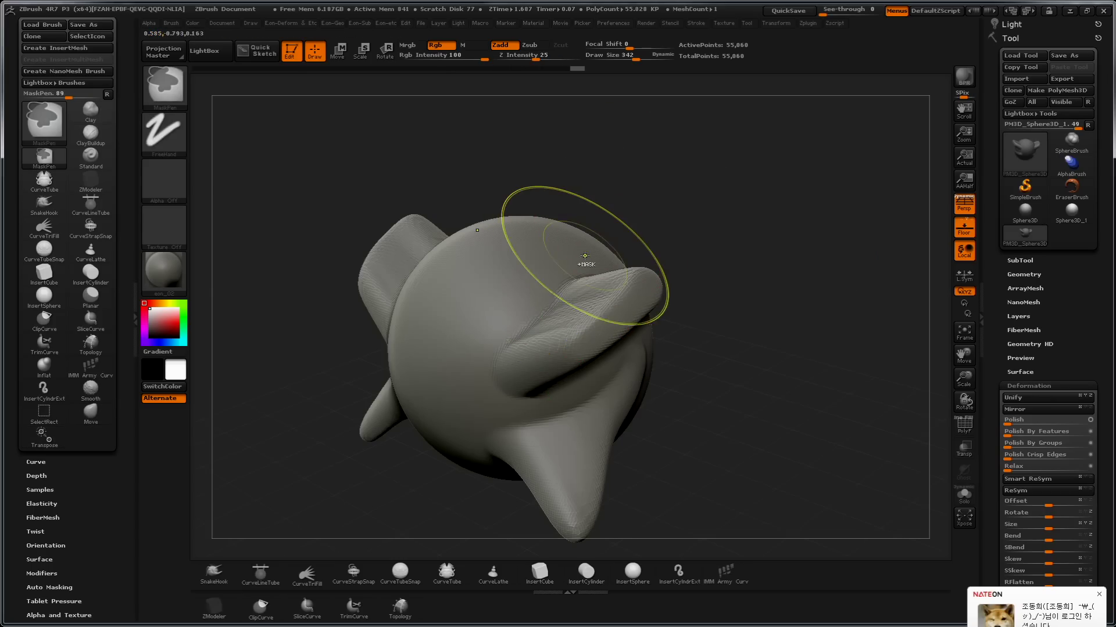
pyautogui.moveTo(584, 250)
pyautogui.mouseDown()
pyautogui.moveTo(716, 217)
pyautogui.moveTo(581, 242)
pyautogui.moveTo(572, 218)
pyautogui.mouseUp()
# - Mask the top at brush size 162, invert it, and Transpose-move it out into limbs
pyautogui.press('s')
pyautogui.keyDown('ctrl'); pyautogui.click(588, 234); pyautogui.keyUp('ctrl')
pyautogui.moveTo(691, 191); pyautogui.dragTo(705, 172)
pyautogui.keyDown('ctrl'); pyautogui.click(704, 172); pyautogui.keyUp('ctrl')
pyautogui.press('w')
pyautogui.moveTo(535, 324)
pyautogui.mouseDown()
pyautogui.moveTo(722, 319)
pyautogui.moveTo(701, 189)
pyautogui.mouseUp()
pyautogui.moveTo(586, 234); pyautogui.dragTo(756, 151)
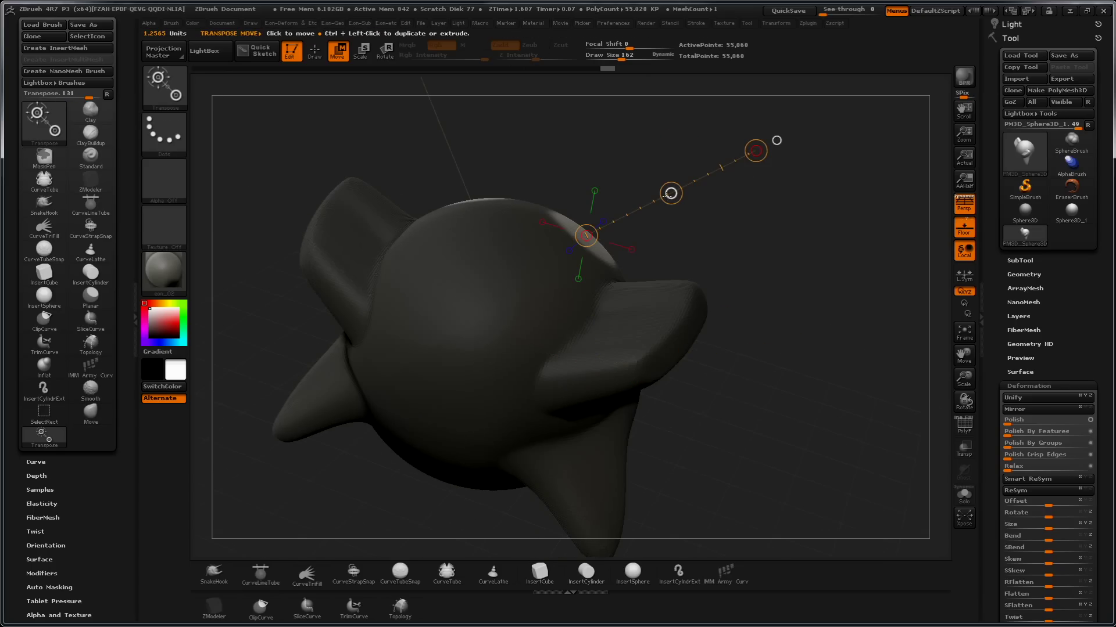
pyautogui.moveTo(670, 193); pyautogui.dragTo(693, 184)
# - Rotate and move the arm tips with Transpose to curve them into horns
pyautogui.moveTo(736, 150); pyautogui.dragTo(715, 168)
pyautogui.moveTo(586, 231)
pyautogui.mouseDown()
pyautogui.moveTo(753, 149)
pyautogui.moveTo(758, 178)
pyautogui.mouseUp()
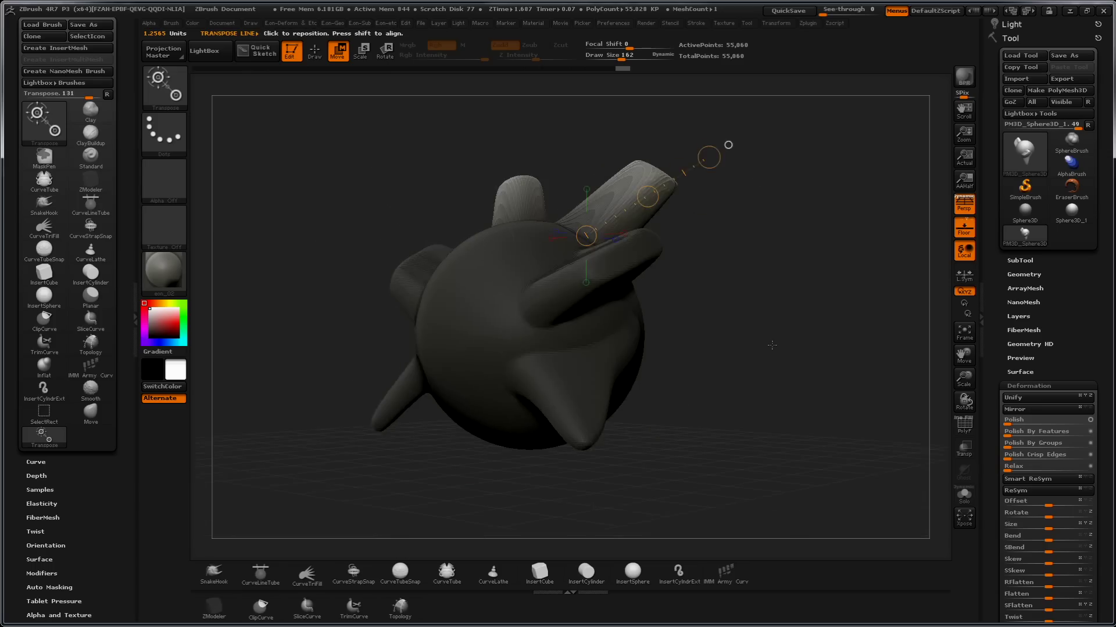
pyautogui.moveTo(649, 173); pyautogui.dragTo(796, 136)
pyautogui.press('r')
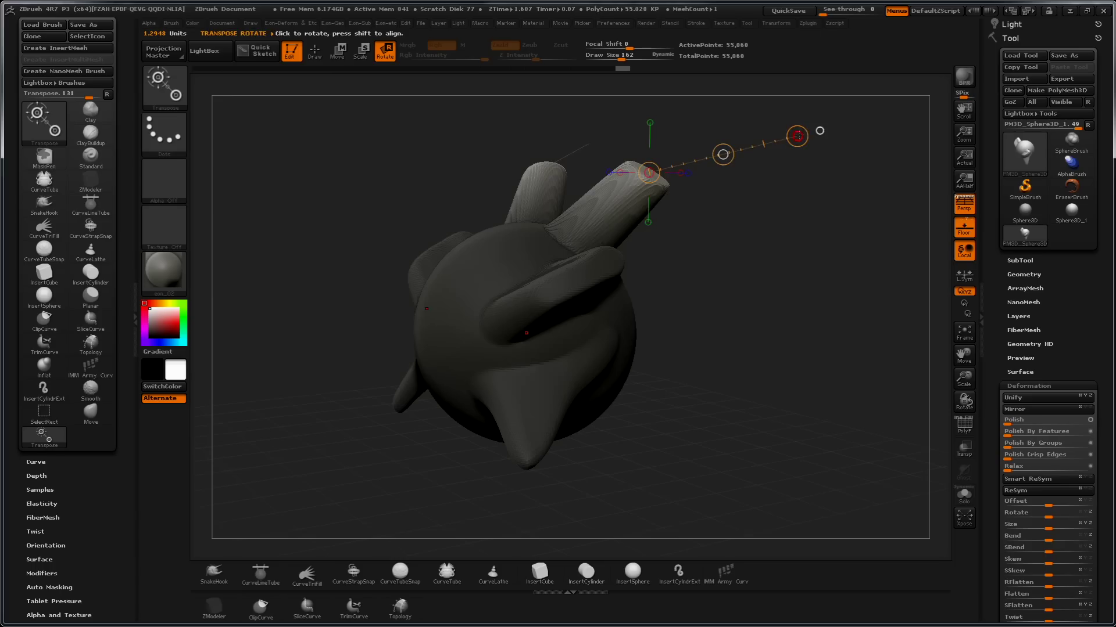
pyautogui.moveTo(797, 136); pyautogui.dragTo(794, 165)
pyautogui.press('w')
pyautogui.moveTo(723, 154); pyautogui.dragTo(785, 183)
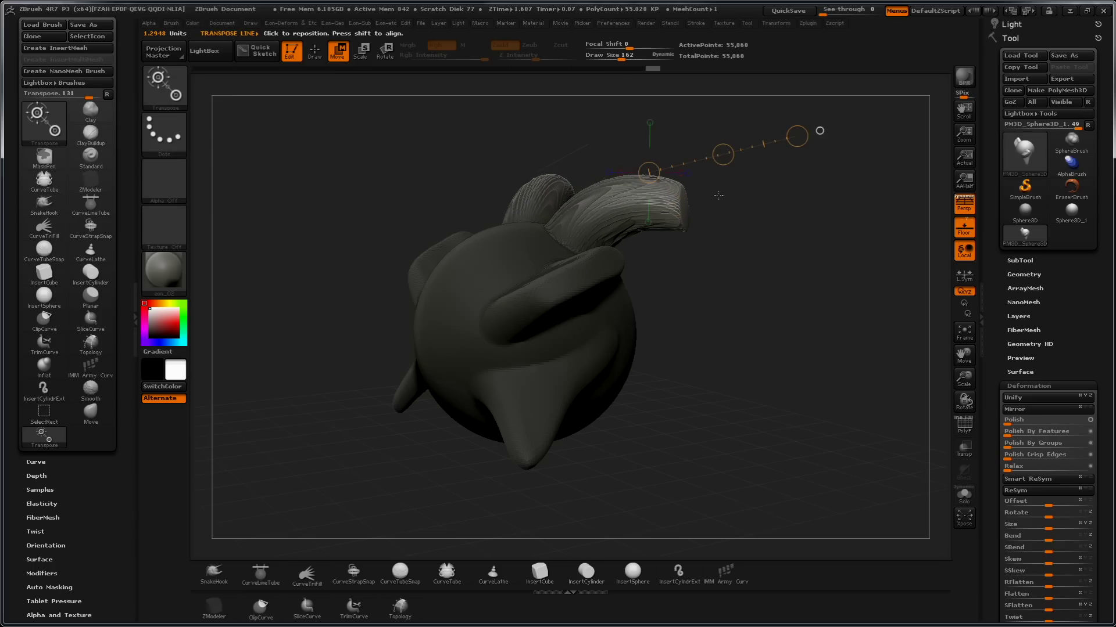
pyautogui.moveTo(686, 206); pyautogui.dragTo(833, 216)
pyautogui.press('r')
pyautogui.press('w')
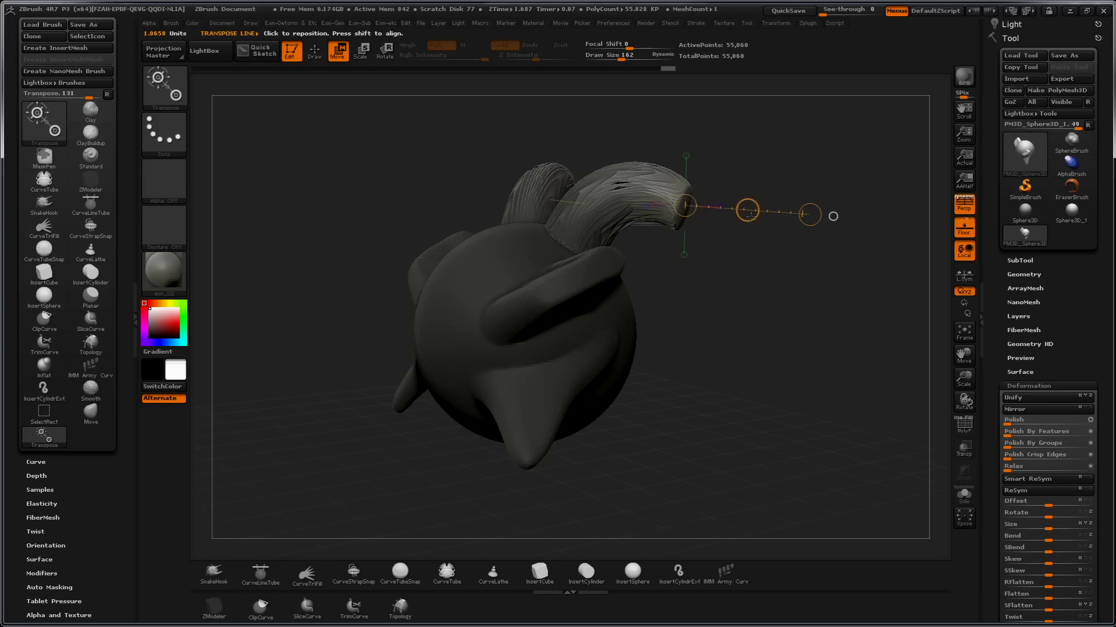
pyautogui.moveTo(745, 210); pyautogui.dragTo(770, 226)
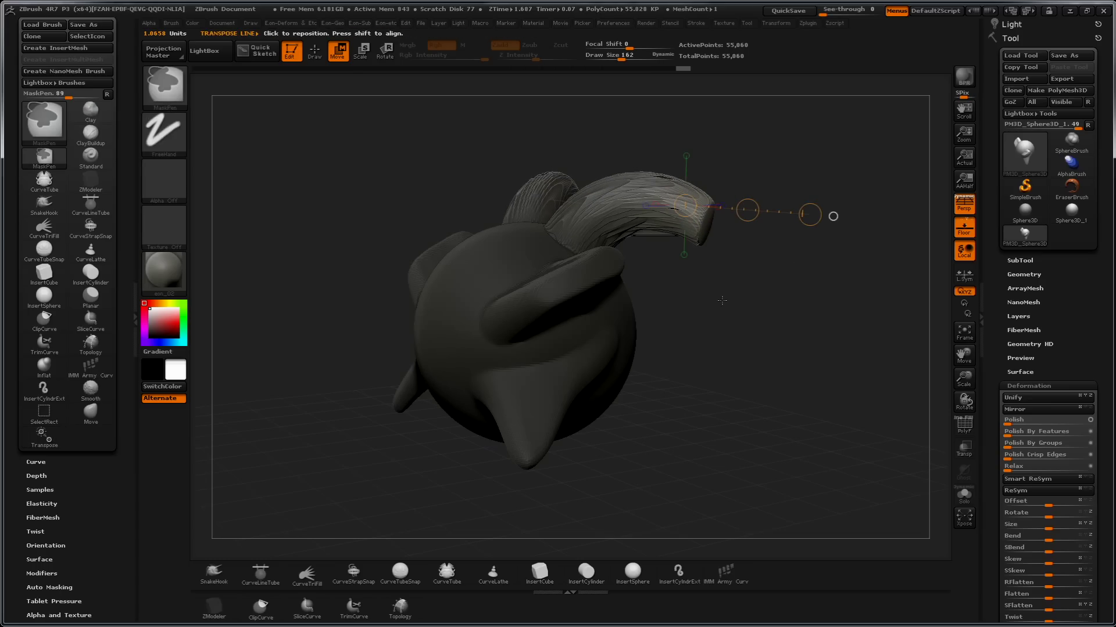
# - Clear the remaining mask and zoom out to view the whole creature
pyautogui.press('q')
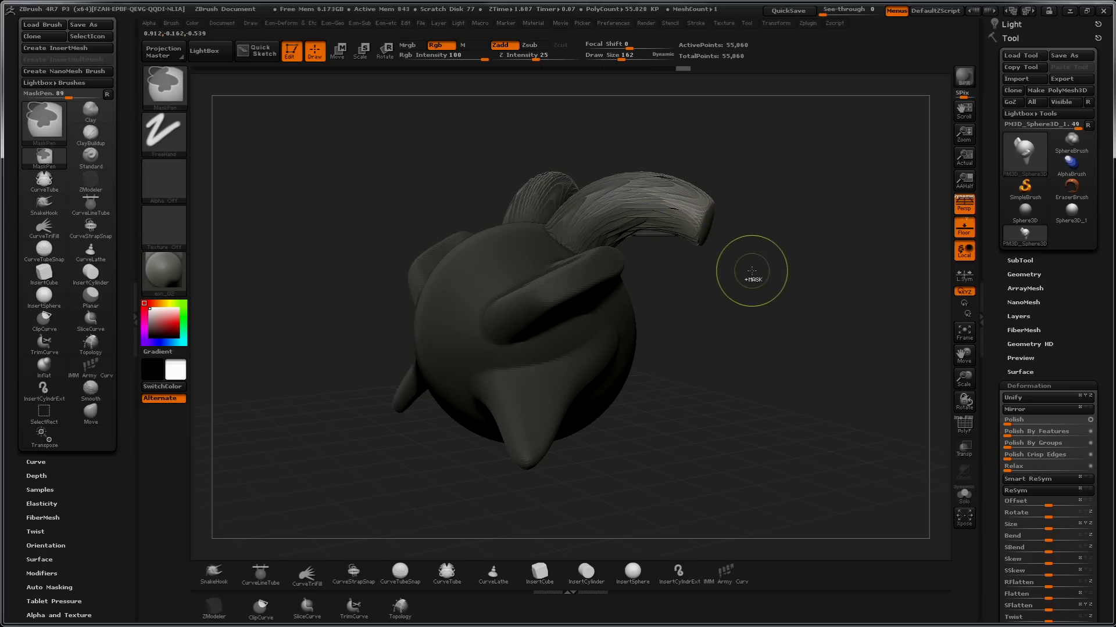
pyautogui.keyDown('ctrl'); pyautogui.click(758, 287); pyautogui.keyUp('ctrl')
pyautogui.keyDown('ctrl'); pyautogui.moveTo(736, 275); pyautogui.dragTo(759, 313); pyautogui.keyUp('ctrl')
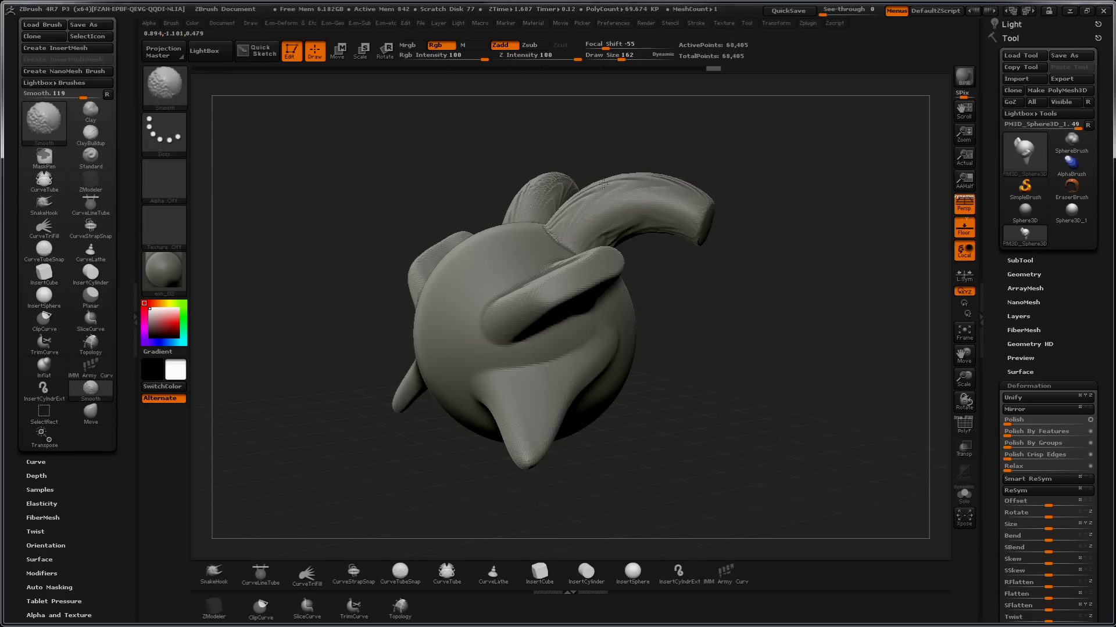
pyautogui.moveTo(672, 243); pyautogui.dragTo(788, 352)
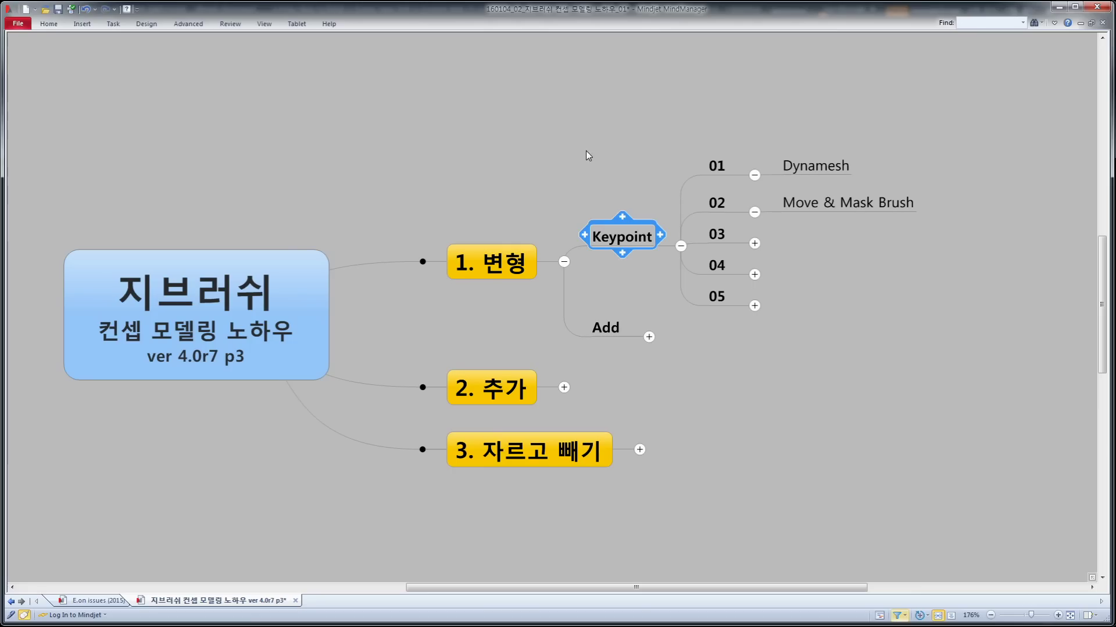
# - Expand Keypoint's topic 03 to reveal the SnakeHook Brush entry
pyautogui.click(754, 244)
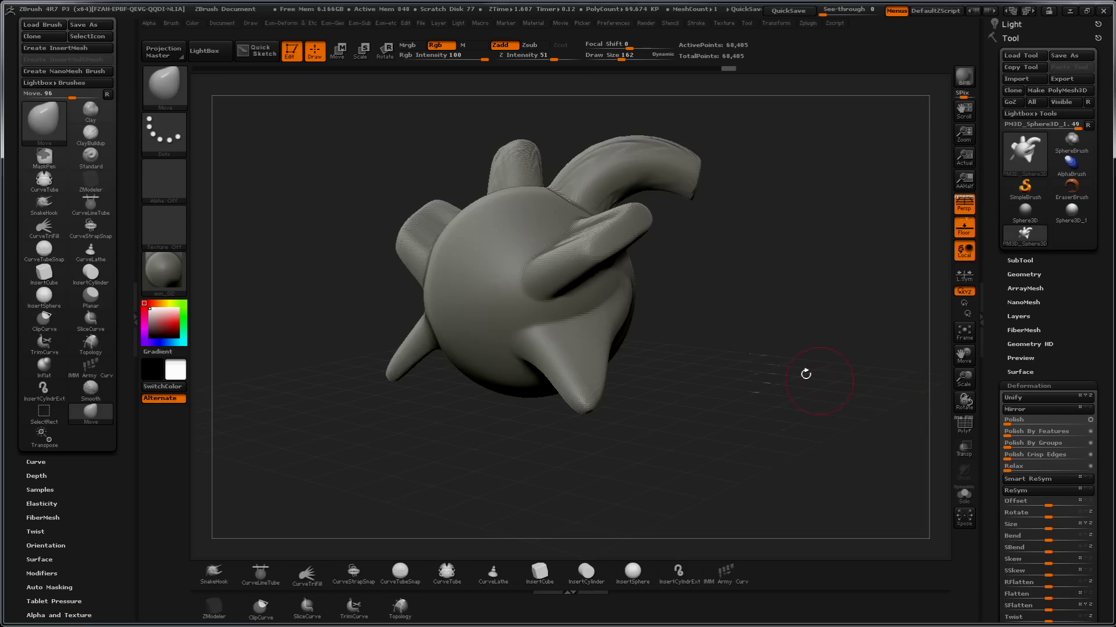
# - Roll history back to the sphere and pull out a lobe with a size-385 SnakeHook brush
pyautogui.moveTo(806, 373); pyautogui.dragTo(746, 289)
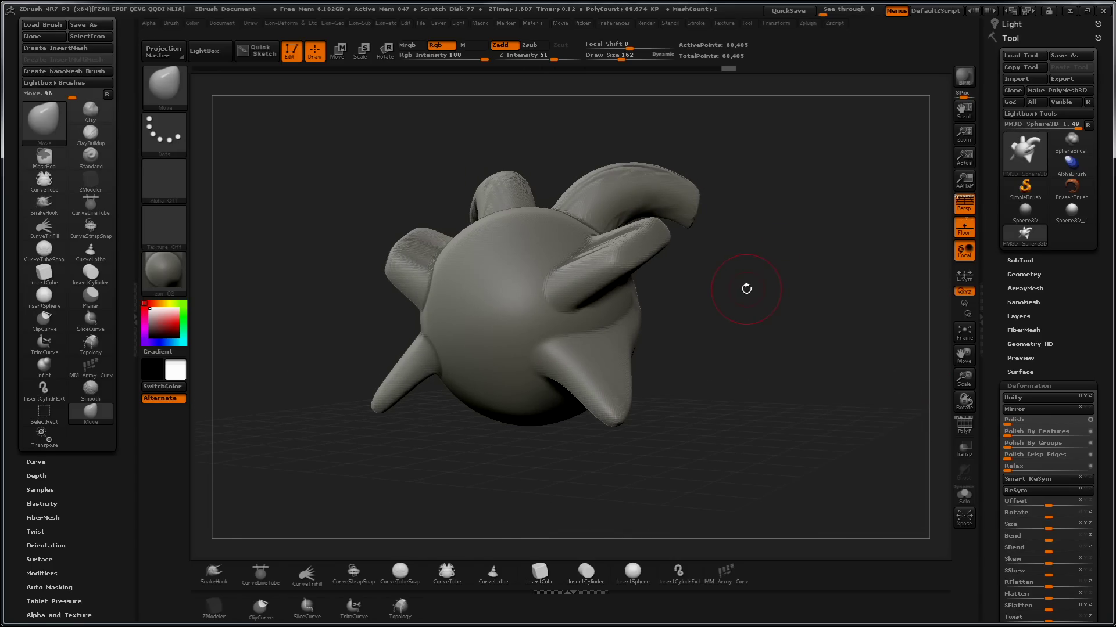
pyautogui.moveTo(727, 68); pyautogui.dragTo(223, 69)
pyautogui.moveTo(756, 263); pyautogui.dragTo(751, 260)
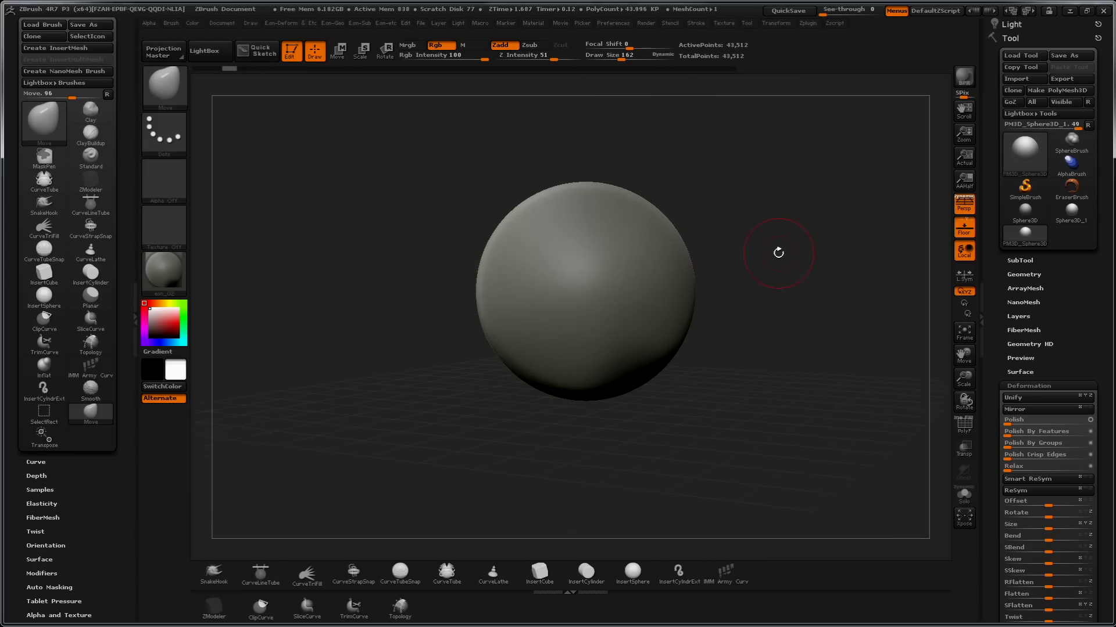
pyautogui.click(212, 577)
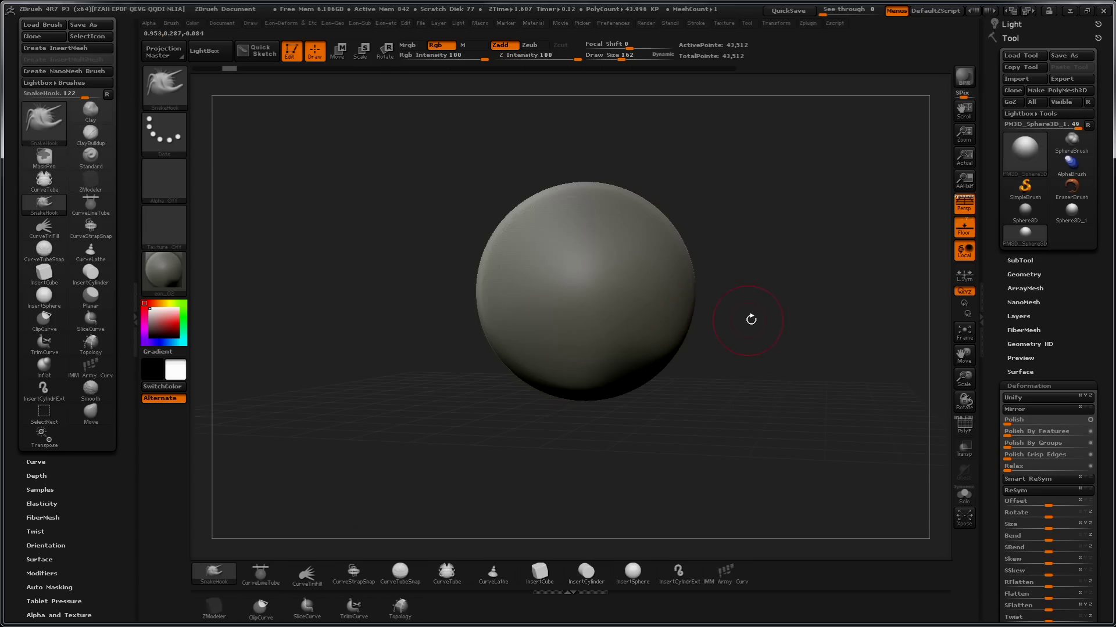
pyautogui.press('s')
pyautogui.moveTo(686, 314); pyautogui.dragTo(667, 312)
pyautogui.moveTo(682, 321)
pyautogui.mouseDown()
pyautogui.moveTo(723, 361)
pyautogui.moveTo(748, 441)
pyautogui.moveTo(721, 504)
pyautogui.moveTo(694, 524)
pyautogui.moveTo(677, 514)
pyautogui.mouseUp()
# - Close the undo history, smooth the lobe surfaces, and enlarge the brush to 634
pyautogui.click(662, 566)
pyautogui.moveTo(825, 438); pyautogui.dragTo(797, 354)
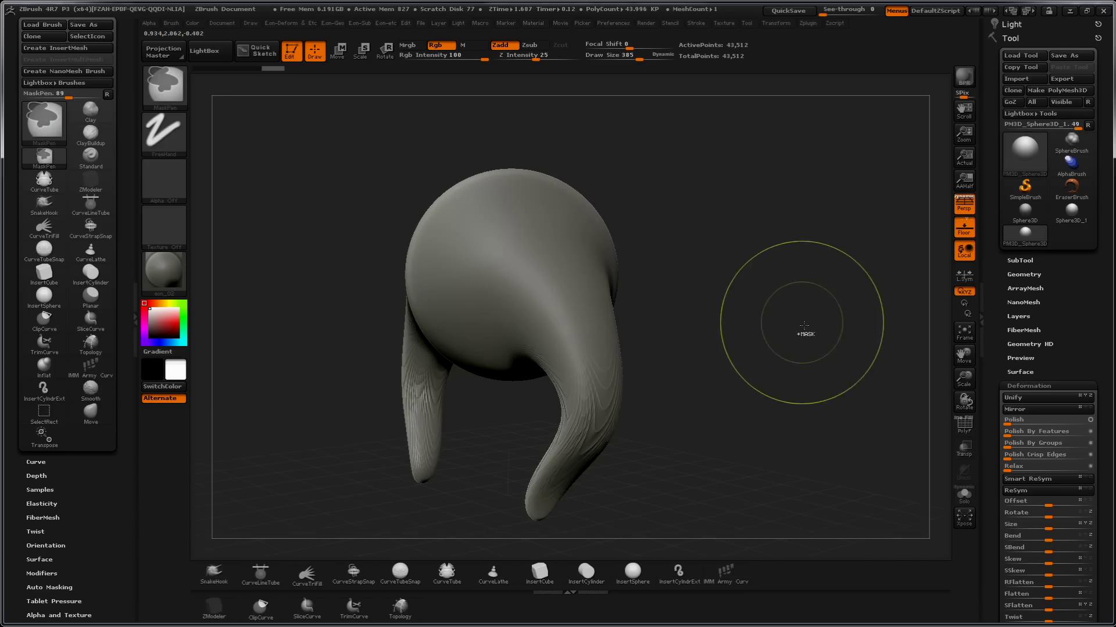
pyautogui.keyDown('ctrl'); pyautogui.moveTo(786, 473); pyautogui.dragTo(743, 419); pyautogui.keyUp('ctrl')
pyautogui.keyDown('shift'); pyautogui.moveTo(601, 328); pyautogui.dragTo(582, 366); pyautogui.keyUp('shift')
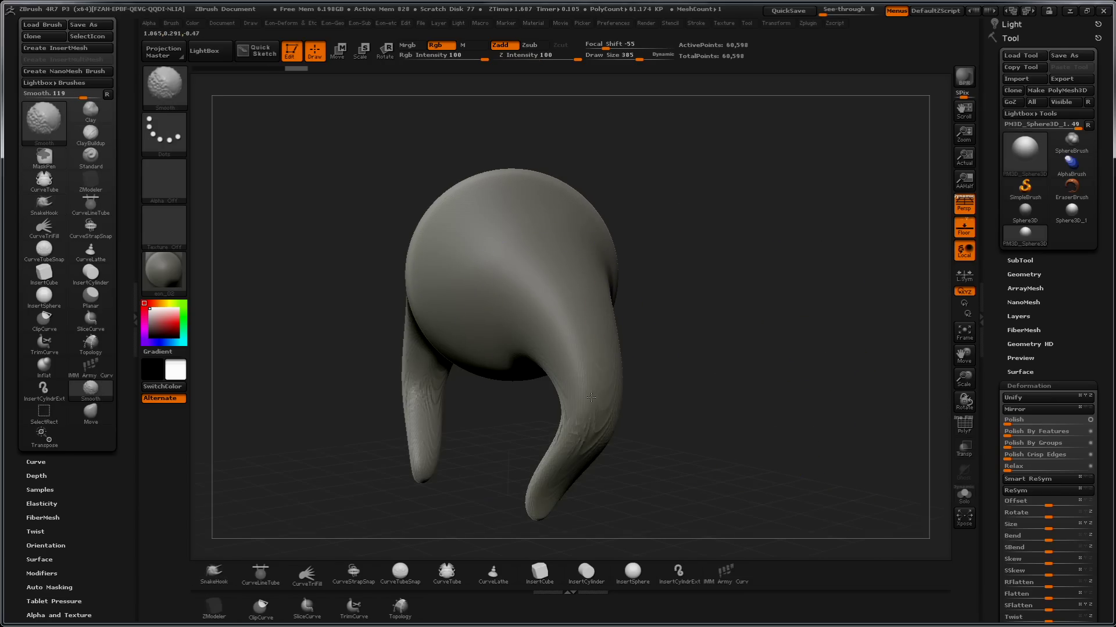
pyautogui.moveTo(757, 256)
pyautogui.mouseDown()
pyautogui.moveTo(754, 272)
pyautogui.moveTo(637, 290)
pyautogui.moveTo(600, 308)
pyautogui.moveTo(605, 293)
pyautogui.moveTo(555, 265)
pyautogui.moveTo(647, 222)
pyautogui.mouseUp()
pyautogui.press('s')
pyautogui.press('s')
# - Remesh the model, smooth the spike-base notch, and enlarge the brush to 668
pyautogui.keyDown('ctrl'); pyautogui.moveTo(709, 320); pyautogui.dragTo(721, 302); pyautogui.keyUp('ctrl')
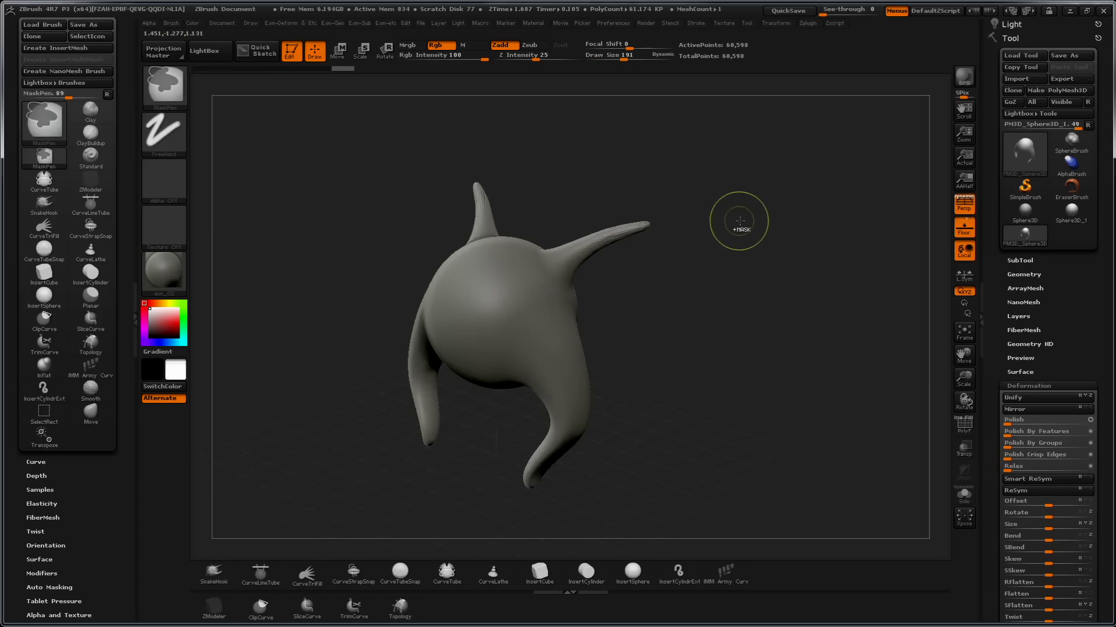
pyautogui.press('s')
pyautogui.moveTo(638, 294); pyautogui.dragTo(661, 294)
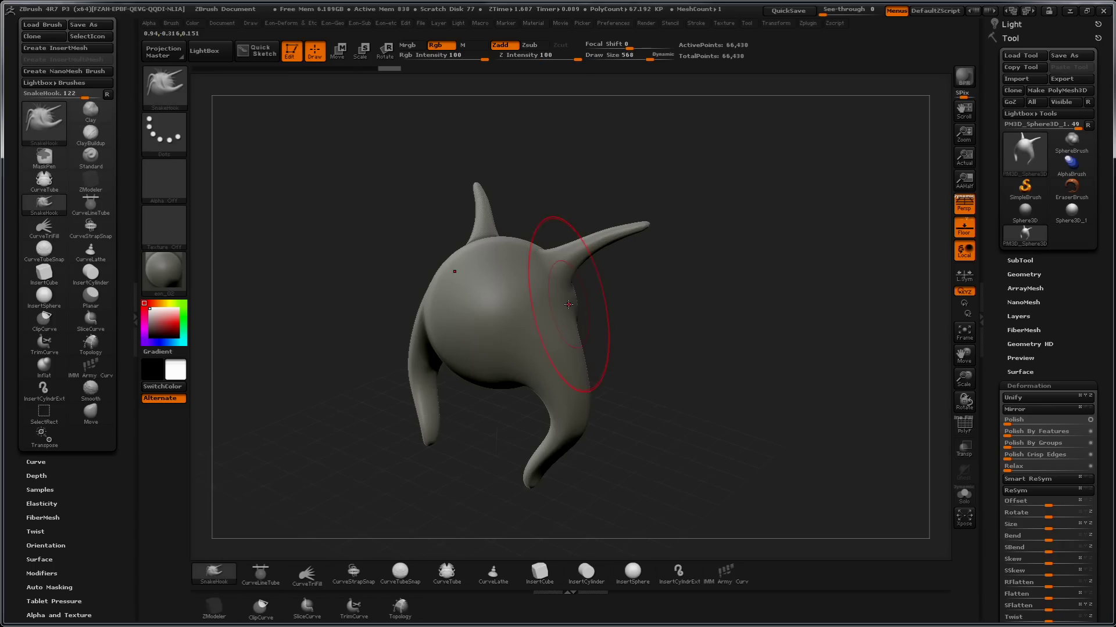
pyautogui.moveTo(582, 308)
pyautogui.keyDown('shift'); pyautogui.mouseDown()
pyautogui.moveTo(663, 307)
pyautogui.moveTo(634, 312)
pyautogui.mouseUp(); pyautogui.keyUp('shift')
pyautogui.moveTo(648, 267)
pyautogui.mouseDown()
pyautogui.moveTo(709, 363)
pyautogui.moveTo(611, 256)
pyautogui.moveTo(640, 294)
pyautogui.moveTo(642, 358)
pyautogui.mouseUp()
pyautogui.press('s')
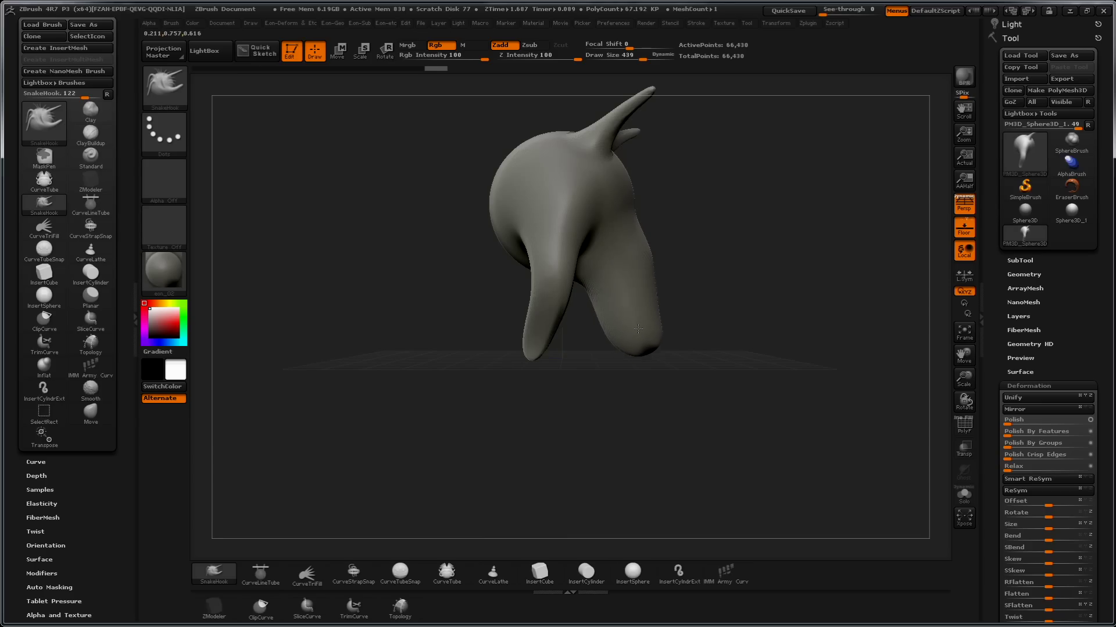
pyautogui.press('s')
pyautogui.moveTo(660, 289)
pyautogui.mouseDown()
pyautogui.moveTo(677, 289)
pyautogui.moveTo(667, 272)
pyautogui.moveTo(691, 274)
pyautogui.mouseUp()
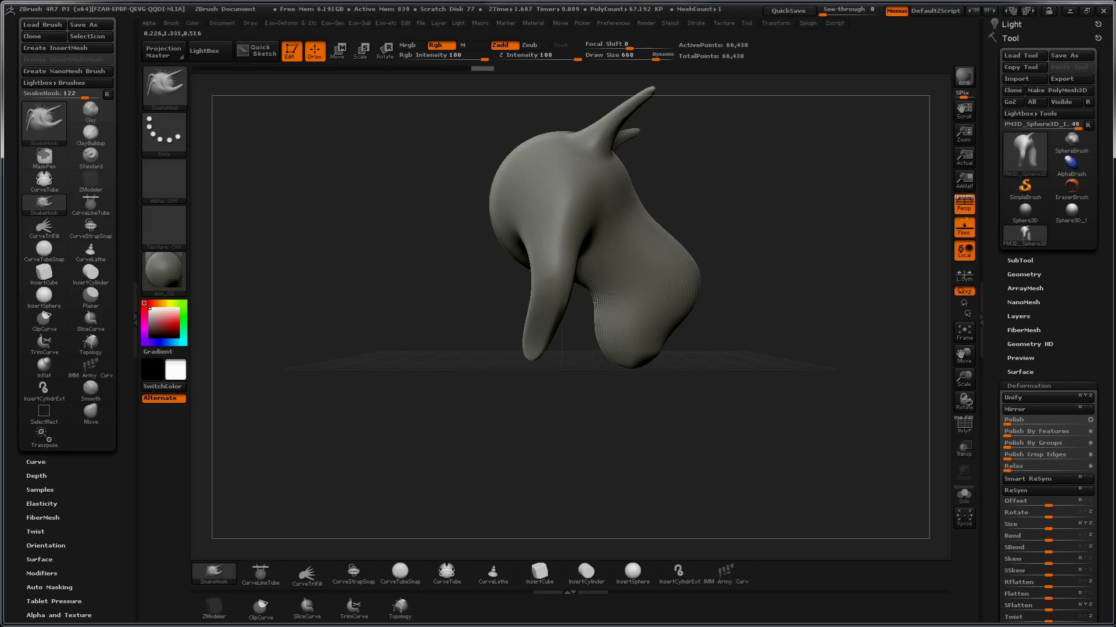
# - Pull the lower lobe down and left, lengthen its tip, and smooth its surface
pyautogui.moveTo(611, 368)
pyautogui.mouseDown()
pyautogui.moveTo(566, 395)
pyautogui.moveTo(537, 434)
pyautogui.mouseUp()
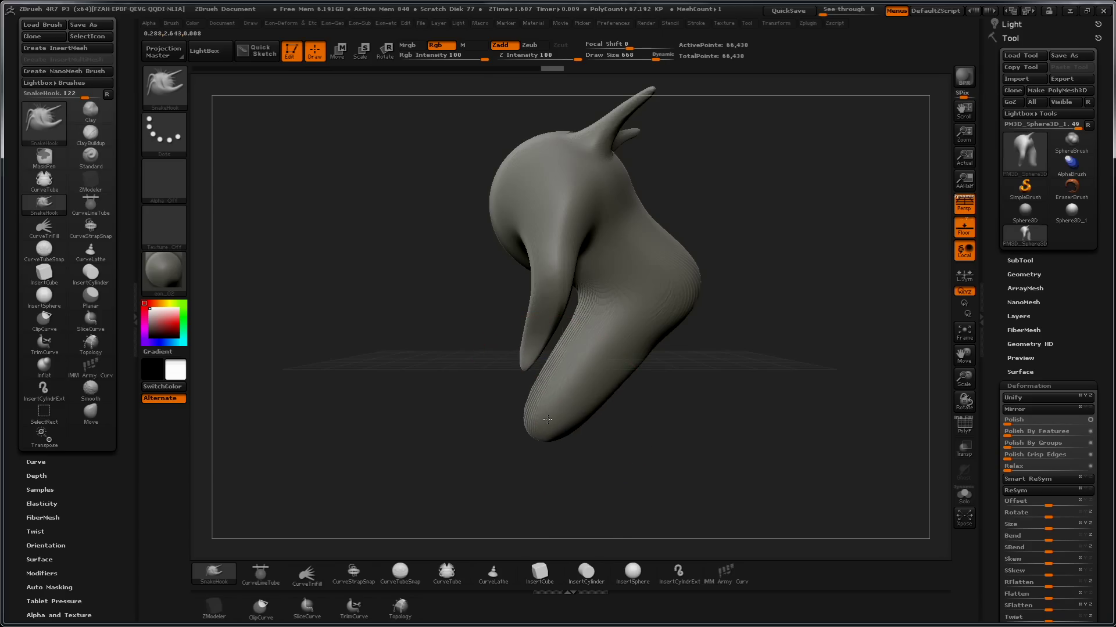
pyautogui.moveTo(536, 433); pyautogui.dragTo(526, 465)
pyautogui.moveTo(572, 411); pyautogui.dragTo(586, 461)
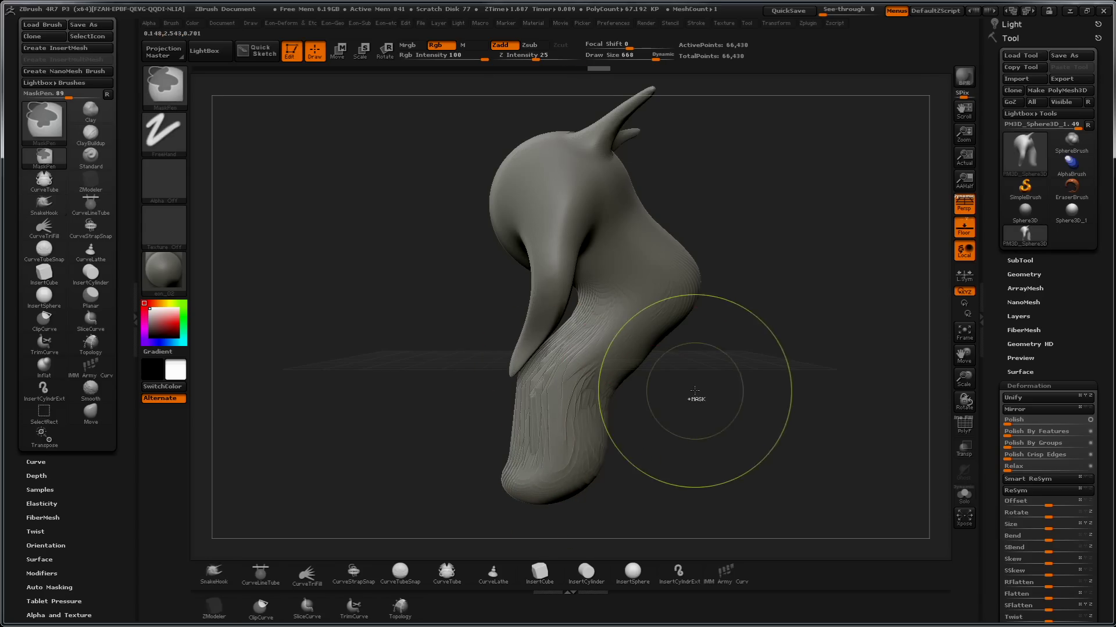
pyautogui.moveTo(633, 399)
pyautogui.keyDown('shift'); pyautogui.mouseDown()
pyautogui.moveTo(554, 356)
pyautogui.moveTo(535, 393)
pyautogui.mouseUp(); pyautogui.keyUp('shift')
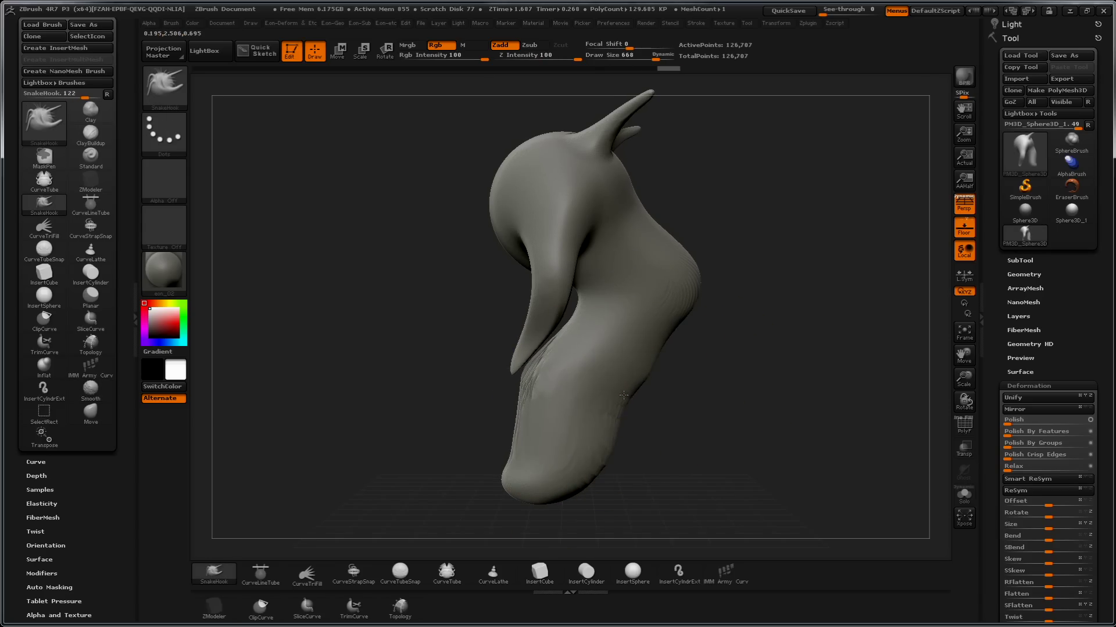
# - Hook a bulge out of the lower right side, then stretch it down with the Move brush
pyautogui.moveTo(622, 409)
pyautogui.mouseDown()
pyautogui.moveTo(685, 324)
pyautogui.moveTo(706, 317)
pyautogui.moveTo(689, 302)
pyautogui.mouseUp()
pyautogui.press('b')
pyautogui.press('m')
pyautogui.press('v')
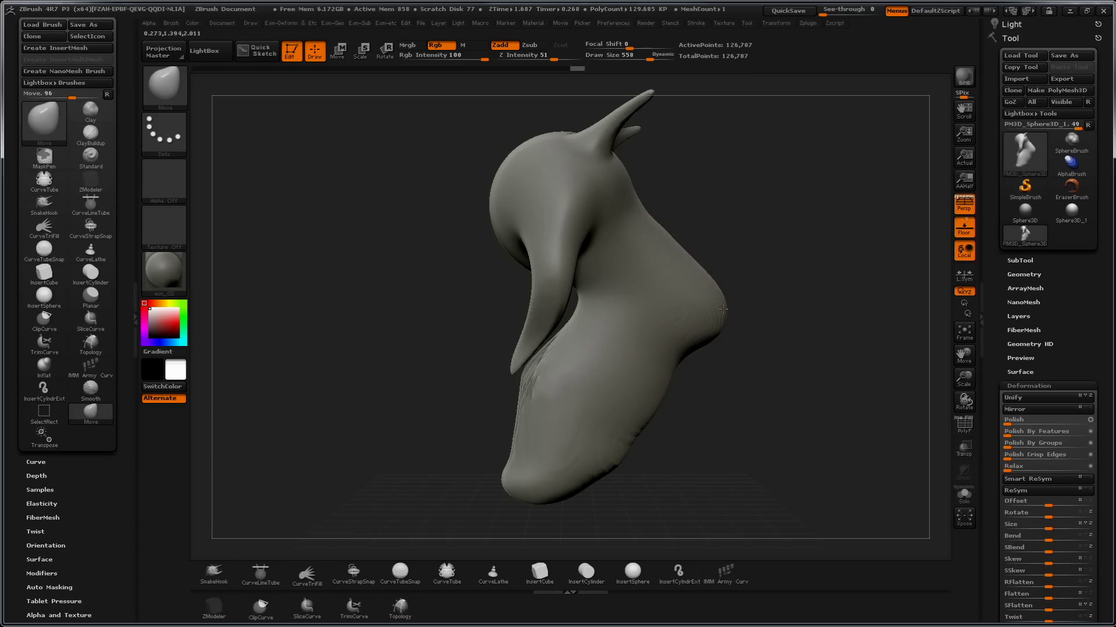
pyautogui.moveTo(727, 335); pyautogui.dragTo(725, 397)
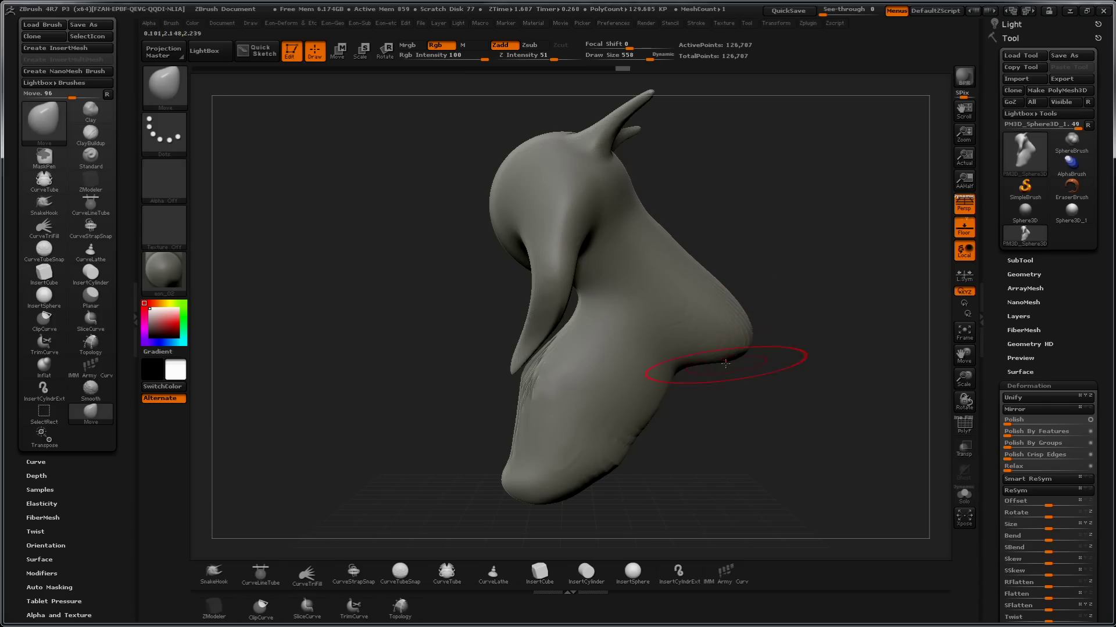
# - With SnakeHook at size 411, smooth the neck strands, then pull a new limb from the right side at 467
pyautogui.moveTo(771, 290); pyautogui.dragTo(765, 266)
pyautogui.click(213, 570)
pyautogui.press('s')
pyautogui.moveTo(736, 278)
pyautogui.mouseDown()
pyautogui.moveTo(722, 278)
pyautogui.moveTo(792, 248)
pyautogui.moveTo(723, 337)
pyautogui.mouseUp()
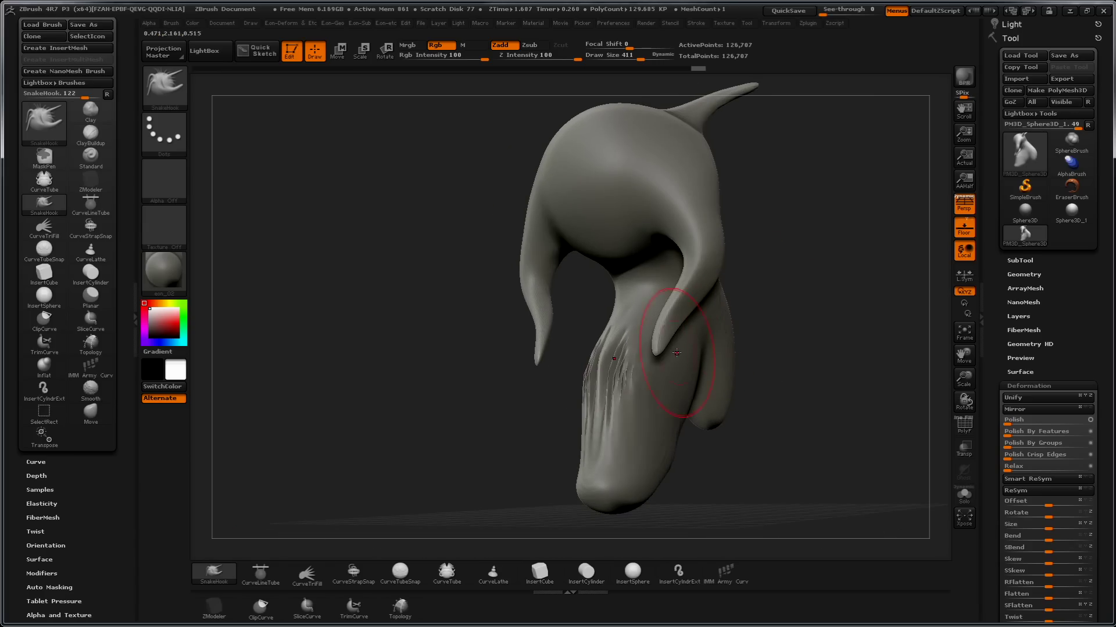
pyautogui.keyDown('shift'); pyautogui.moveTo(616, 358); pyautogui.dragTo(611, 372); pyautogui.keyUp('shift')
pyautogui.moveTo(755, 348); pyautogui.dragTo(809, 290)
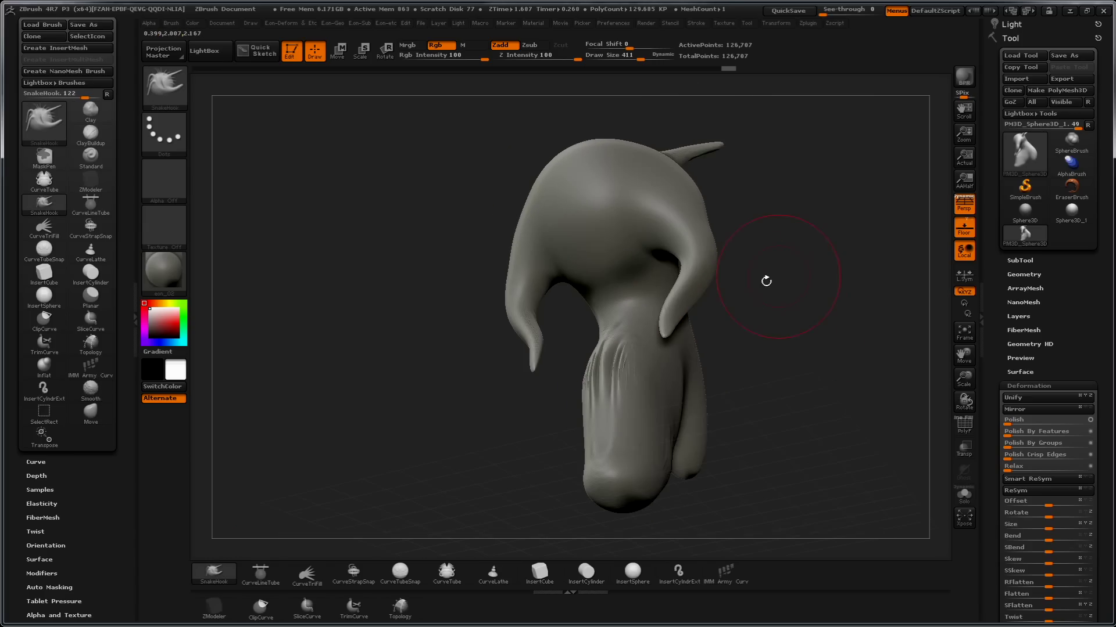
pyautogui.press('s')
pyautogui.moveTo(688, 345)
pyautogui.mouseDown()
pyautogui.moveTo(735, 328)
pyautogui.moveTo(893, 392)
pyautogui.moveTo(804, 330)
pyautogui.mouseUp()
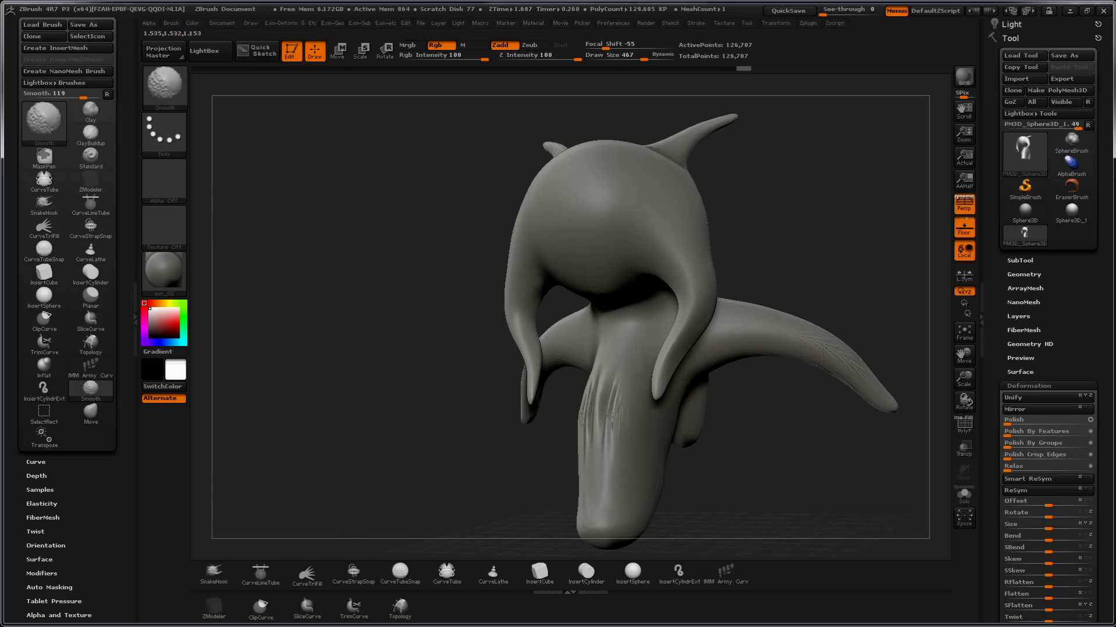
# - Pull the surface near the mouth down-left and further down, then smooth it
pyautogui.moveTo(830, 428); pyautogui.dragTo(761, 445)
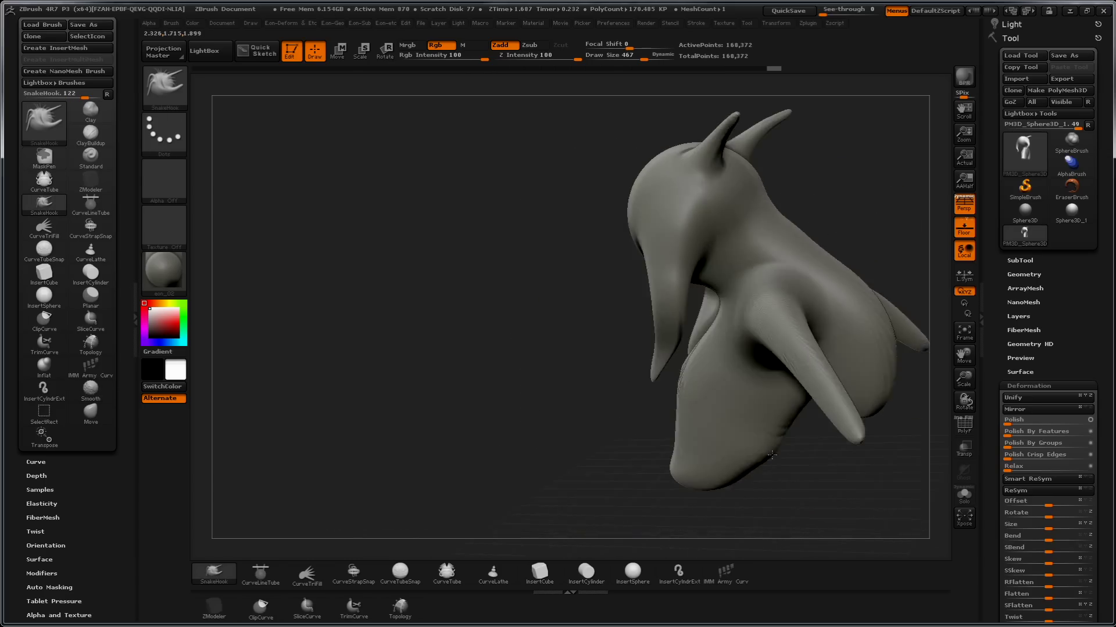
pyautogui.moveTo(598, 400); pyautogui.dragTo(713, 433)
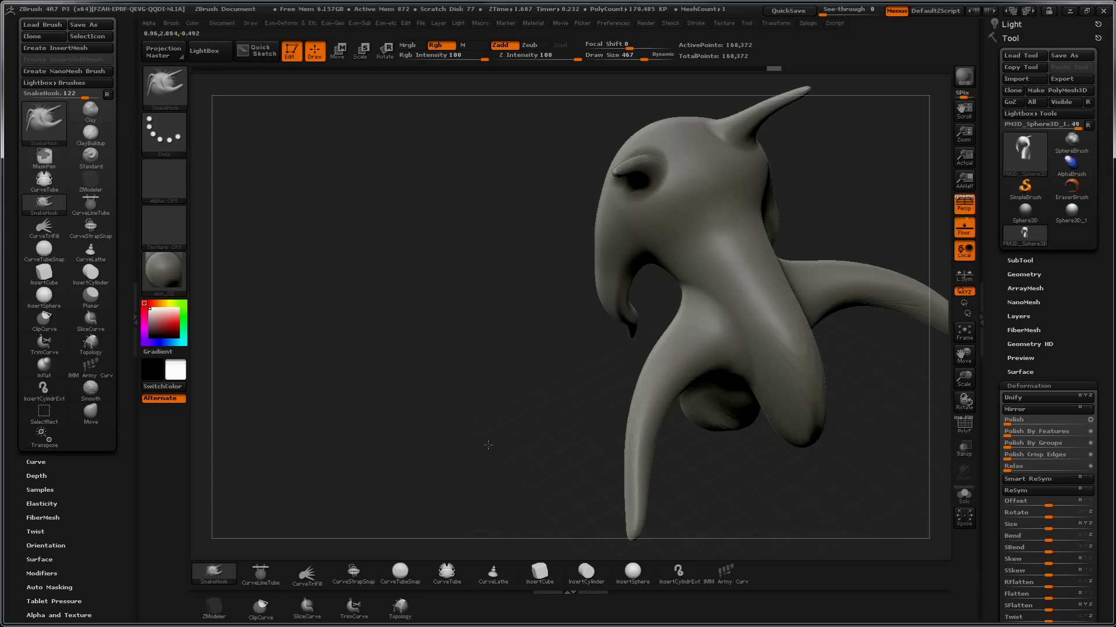
pyautogui.moveTo(739, 358); pyautogui.dragTo(684, 417)
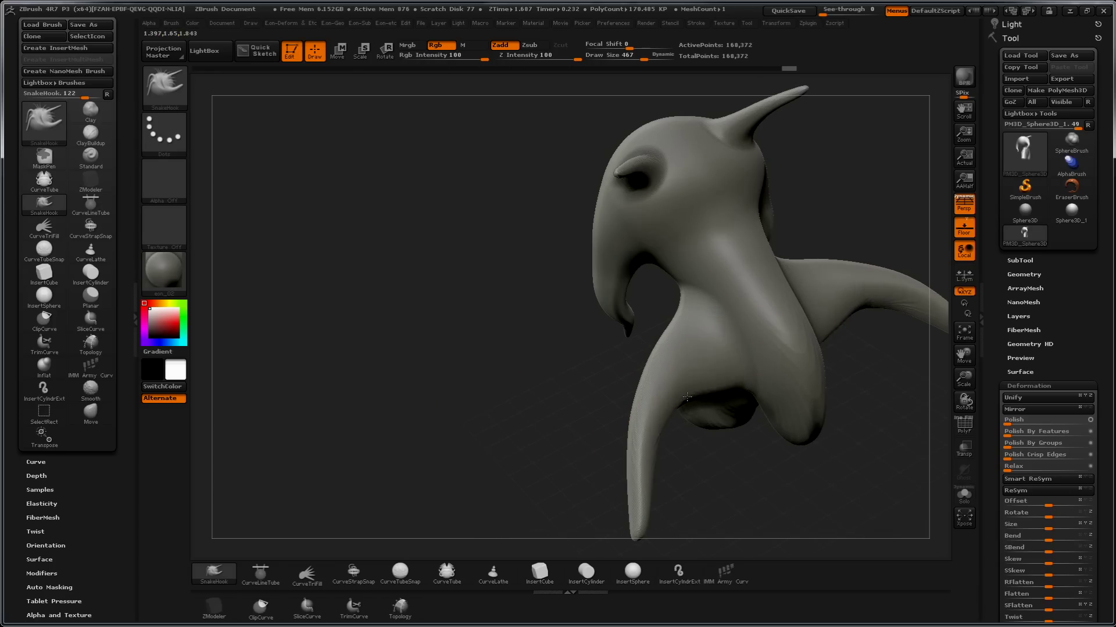
pyautogui.moveTo(676, 332)
pyautogui.mouseDown()
pyautogui.moveTo(616, 488)
pyautogui.moveTo(627, 386)
pyautogui.moveTo(607, 332)
pyautogui.moveTo(768, 343)
pyautogui.moveTo(814, 332)
pyautogui.mouseUp()
pyautogui.press('shift')
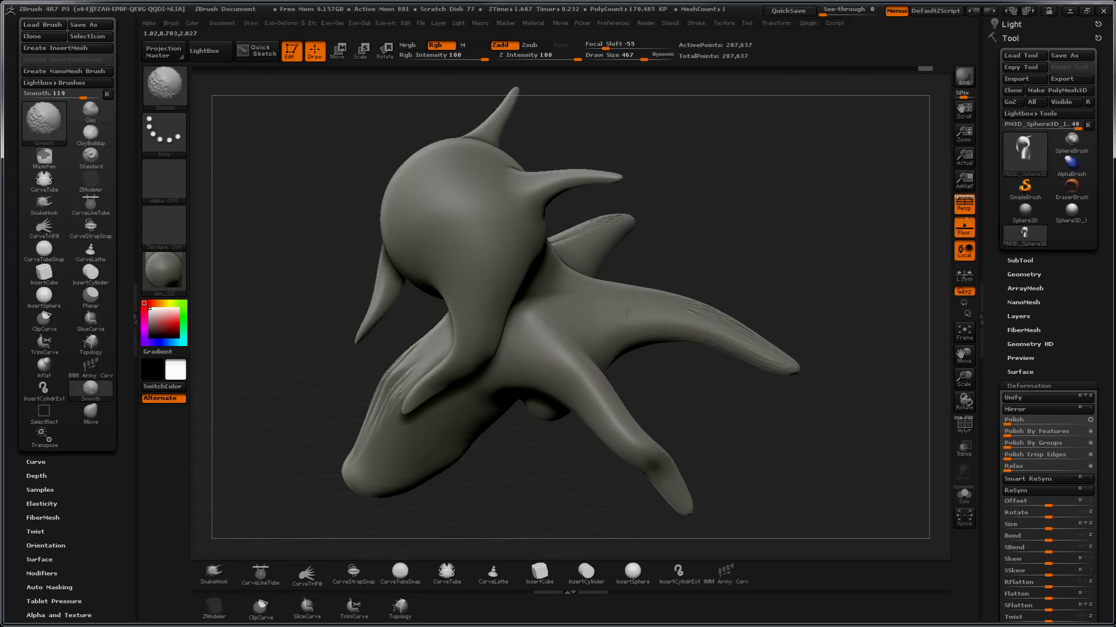
pyautogui.moveTo(646, 304)
pyautogui.mouseDown()
pyautogui.moveTo(817, 338)
pyautogui.moveTo(779, 201)
pyautogui.mouseUp()
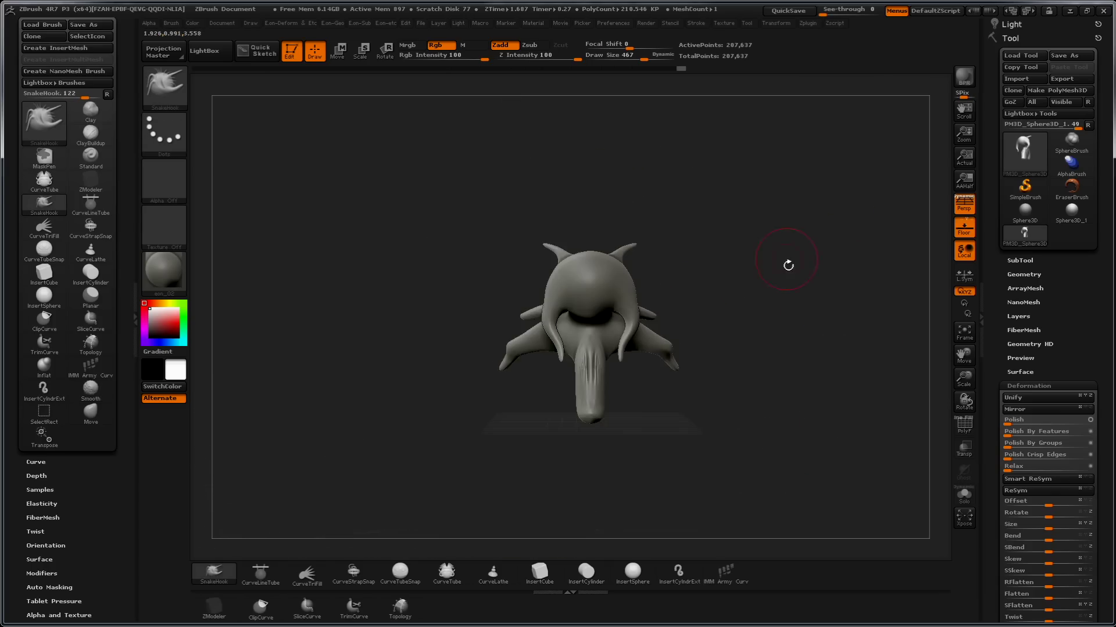
# - With a 334 brush, pull the lower lobe downward and DynaMesh the stretched legs
pyautogui.moveTo(781, 289)
pyautogui.mouseDown()
pyautogui.moveTo(690, 407)
pyautogui.moveTo(602, 415)
pyautogui.moveTo(595, 433)
pyautogui.moveTo(673, 406)
pyautogui.moveTo(705, 378)
pyautogui.moveTo(697, 358)
pyautogui.moveTo(718, 295)
pyautogui.mouseUp()
pyautogui.press('s')
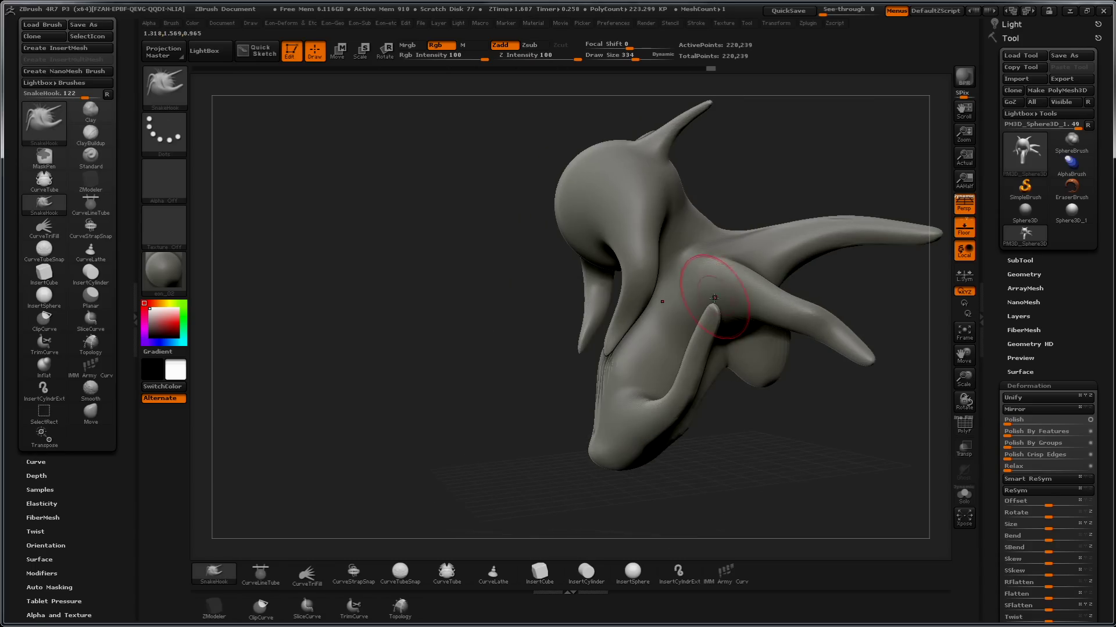
pyautogui.moveTo(743, 443)
pyautogui.mouseDown()
pyautogui.moveTo(757, 314)
pyautogui.moveTo(725, 278)
pyautogui.moveTo(757, 292)
pyautogui.moveTo(727, 290)
pyautogui.moveTo(697, 314)
pyautogui.mouseUp()
pyautogui.press('ctrl')
pyautogui.moveTo(777, 283); pyautogui.dragTo(776, 366)
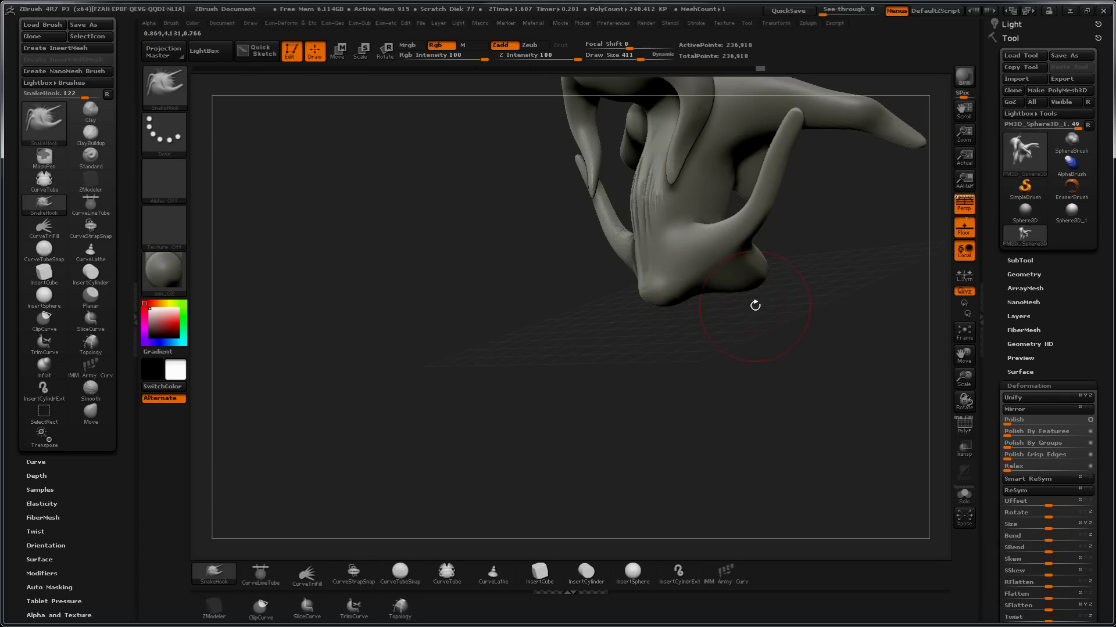
pyautogui.moveTo(711, 279); pyautogui.dragTo(660, 285)
pyautogui.moveTo(786, 287)
pyautogui.keyDown('shift'); pyautogui.mouseDown()
pyautogui.moveTo(709, 307)
pyautogui.moveTo(749, 334)
pyautogui.moveTo(768, 402)
pyautogui.moveTo(723, 472)
pyautogui.mouseUp(); pyautogui.keyUp('shift')
pyautogui.press('s')
pyautogui.keyDown('ctrl'); pyautogui.moveTo(819, 399); pyautogui.dragTo(817, 459); pyautogui.keyUp('ctrl')
# - Undo the lower-leg pull, remesh, and curl both leg tips inward and down
pyautogui.moveTo(849, 355); pyautogui.dragTo(719, 283)
pyautogui.moveTo(730, 419); pyautogui.dragTo(526, 248)
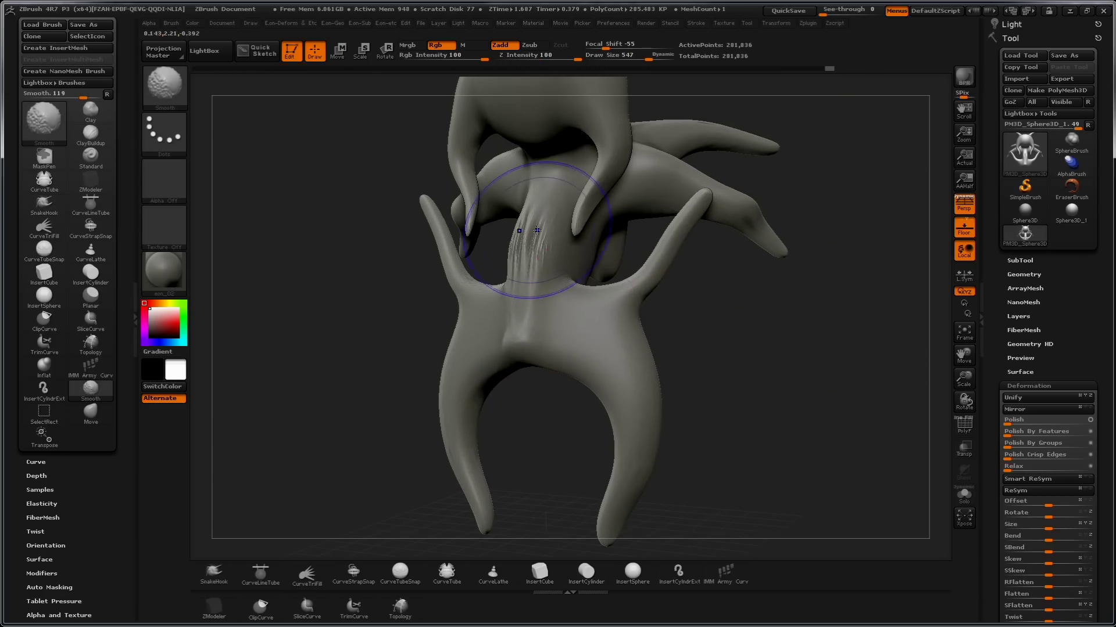
pyautogui.moveTo(670, 299)
pyautogui.mouseDown()
pyautogui.moveTo(699, 389)
pyautogui.moveTo(585, 303)
pyautogui.moveTo(666, 463)
pyautogui.mouseUp()
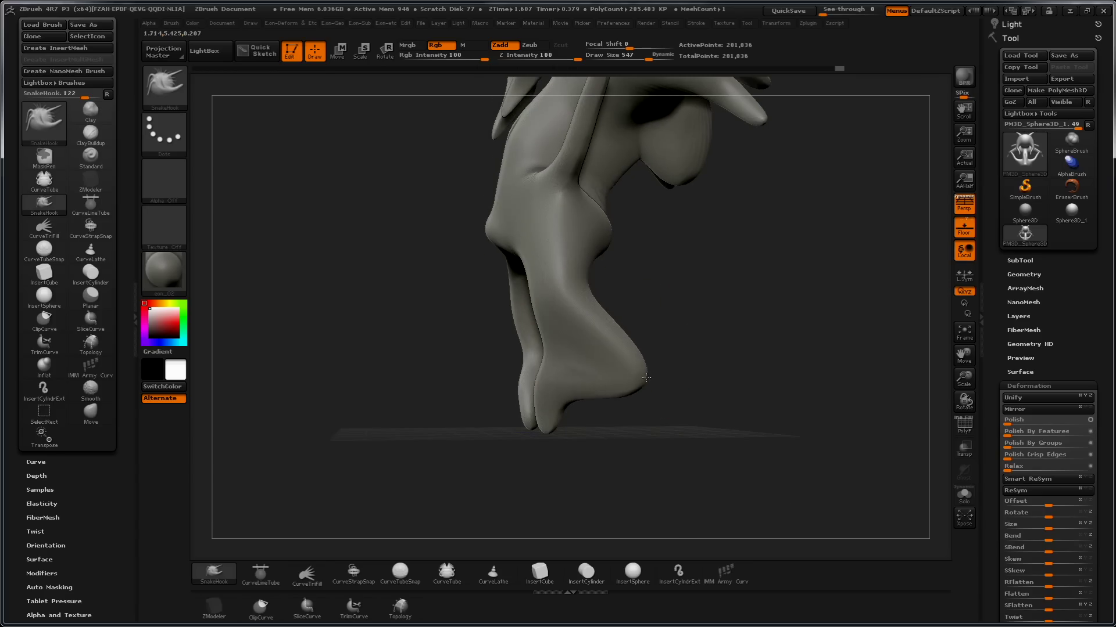
pyautogui.hotkey('ctrl', 'z')
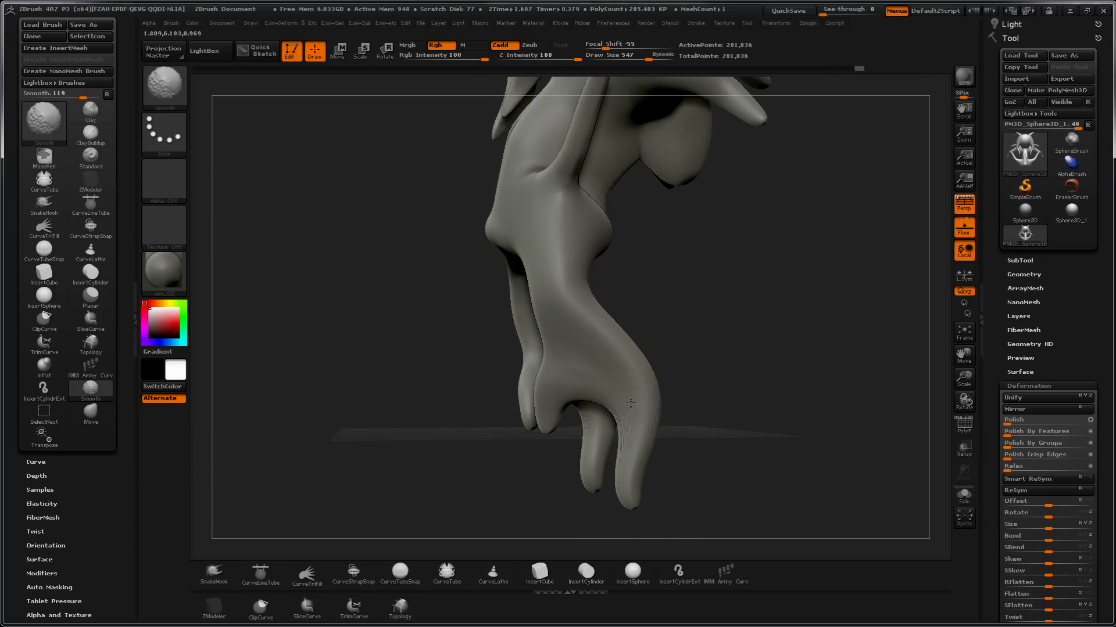
pyautogui.keyDown('ctrl'); pyautogui.moveTo(758, 329); pyautogui.dragTo(773, 388); pyautogui.keyUp('ctrl')
pyautogui.moveTo(722, 347)
pyautogui.mouseDown()
pyautogui.moveTo(732, 334)
pyautogui.moveTo(598, 365)
pyautogui.mouseUp()
pyautogui.moveTo(679, 426); pyautogui.dragTo(640, 427)
pyautogui.hotkey('ctrl', 'z')
pyautogui.hotkey('ctrl', 'shift', 'z')
# - Remesh, pull branches outward and down from both legs, and stretch the legs further
pyautogui.keyDown('ctrl'); pyautogui.moveTo(706, 347); pyautogui.dragTo(715, 372); pyautogui.keyUp('ctrl')
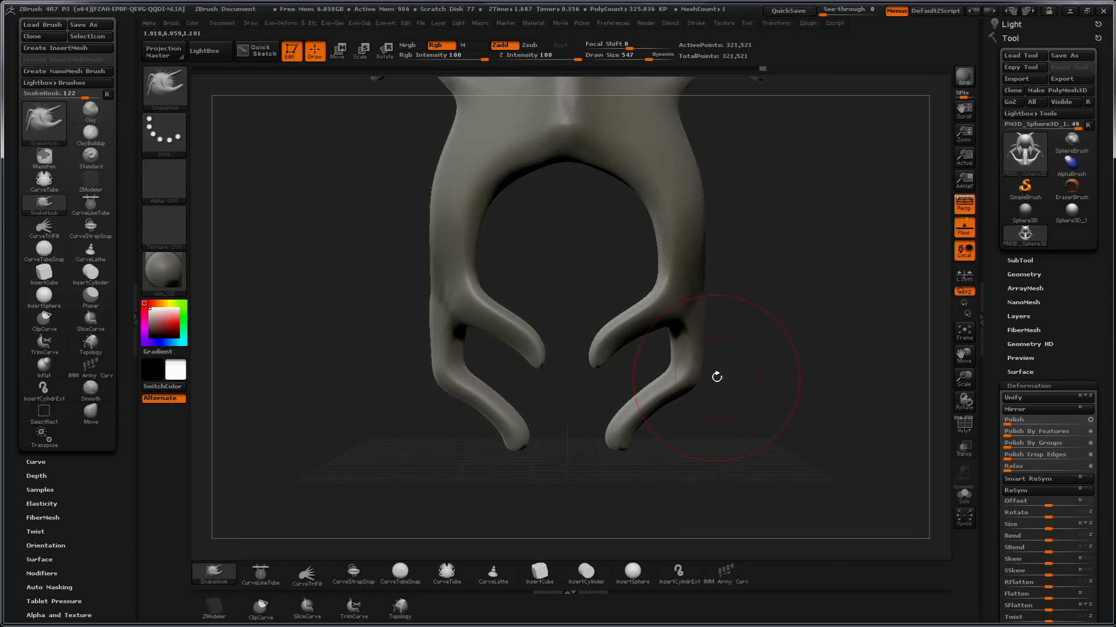
pyautogui.moveTo(689, 225)
pyautogui.mouseDown()
pyautogui.moveTo(794, 427)
pyautogui.moveTo(767, 489)
pyautogui.mouseUp()
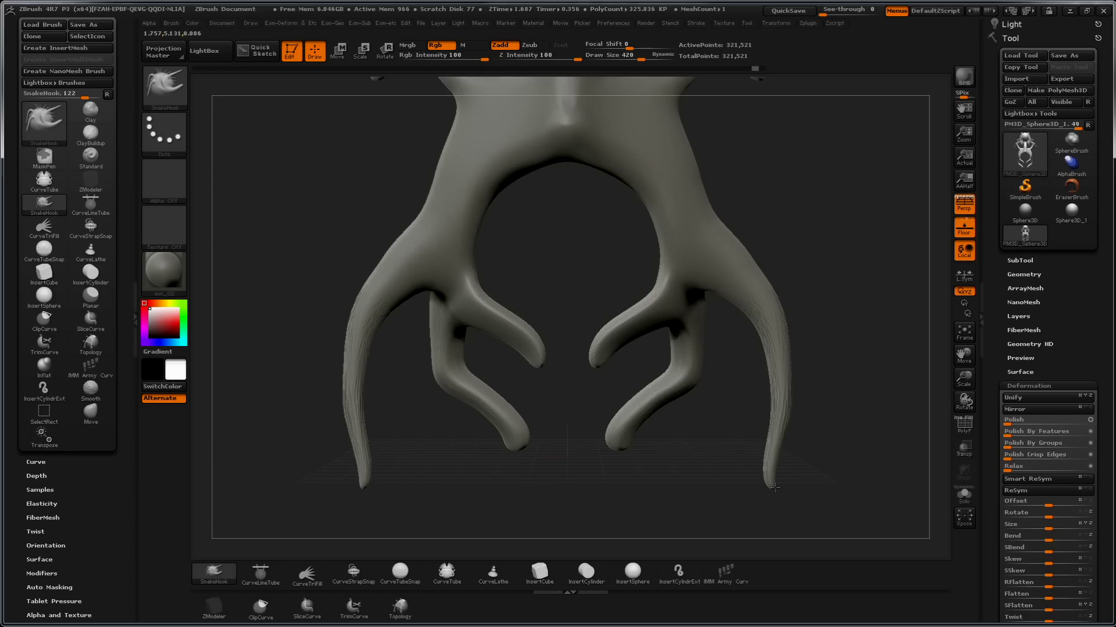
pyautogui.keyDown('ctrl'); pyautogui.moveTo(841, 356); pyautogui.dragTo(830, 473); pyautogui.keyUp('ctrl')
pyautogui.press('shift')
pyautogui.moveTo(750, 479)
pyautogui.keyDown('alt'); pyautogui.mouseDown()
pyautogui.moveTo(812, 326)
pyautogui.moveTo(743, 416)
pyautogui.moveTo(753, 398)
pyautogui.moveTo(743, 391)
pyautogui.moveTo(801, 393)
pyautogui.moveTo(782, 325)
pyautogui.moveTo(784, 223)
pyautogui.moveTo(695, 238)
pyautogui.moveTo(720, 244)
pyautogui.mouseUp(); pyautogui.keyUp('alt')
# - At brush size 668, hook a long limb down to the right, then reduce the brush to 458
pyautogui.press('s')
pyautogui.moveTo(811, 191)
pyautogui.mouseDown()
pyautogui.moveTo(687, 168)
pyautogui.moveTo(717, 191)
pyautogui.mouseUp()
pyautogui.moveTo(671, 222)
pyautogui.mouseDown()
pyautogui.moveTo(717, 250)
pyautogui.moveTo(773, 229)
pyautogui.moveTo(705, 193)
pyautogui.mouseUp()
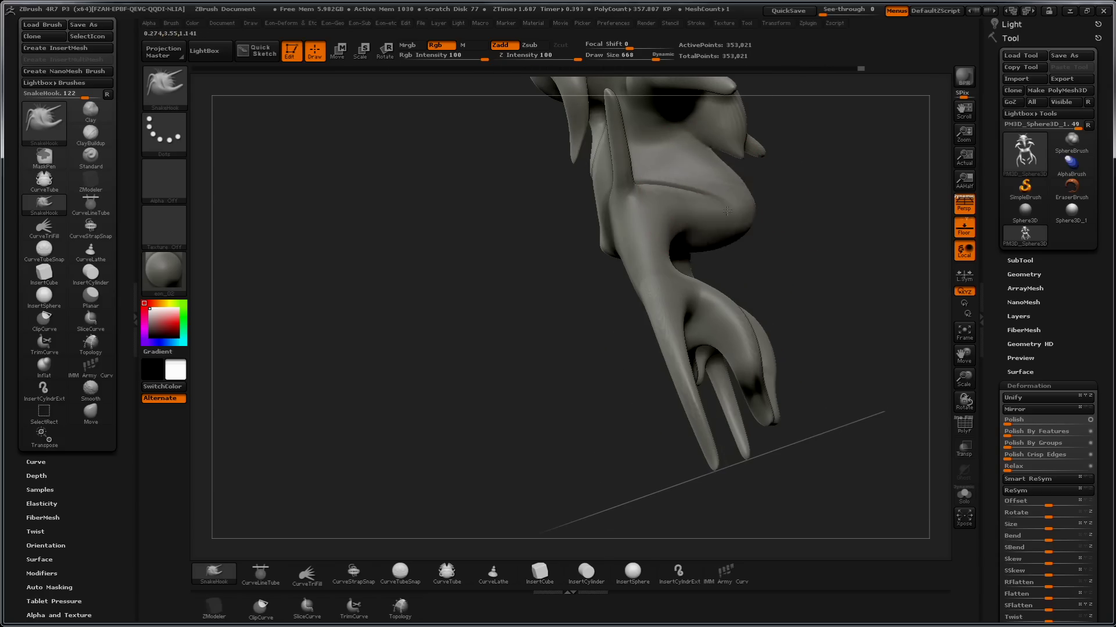
pyautogui.press('s')
pyautogui.moveTo(711, 211)
pyautogui.mouseDown()
pyautogui.moveTo(695, 203)
pyautogui.moveTo(865, 254)
pyautogui.moveTo(907, 325)
pyautogui.mouseUp()
pyautogui.press('ctrl')
pyautogui.press('shift')
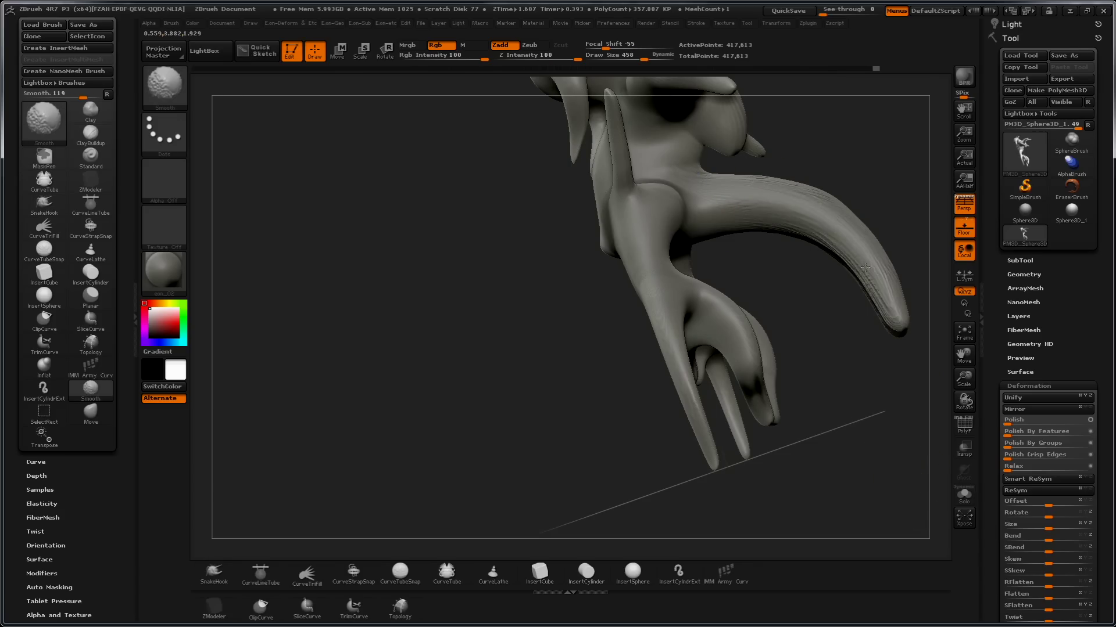
# - Paint and clear a mask on a limb, then mask the entire model
pyautogui.moveTo(807, 273)
pyautogui.mouseDown()
pyautogui.moveTo(805, 183)
pyautogui.moveTo(753, 235)
pyautogui.mouseUp()
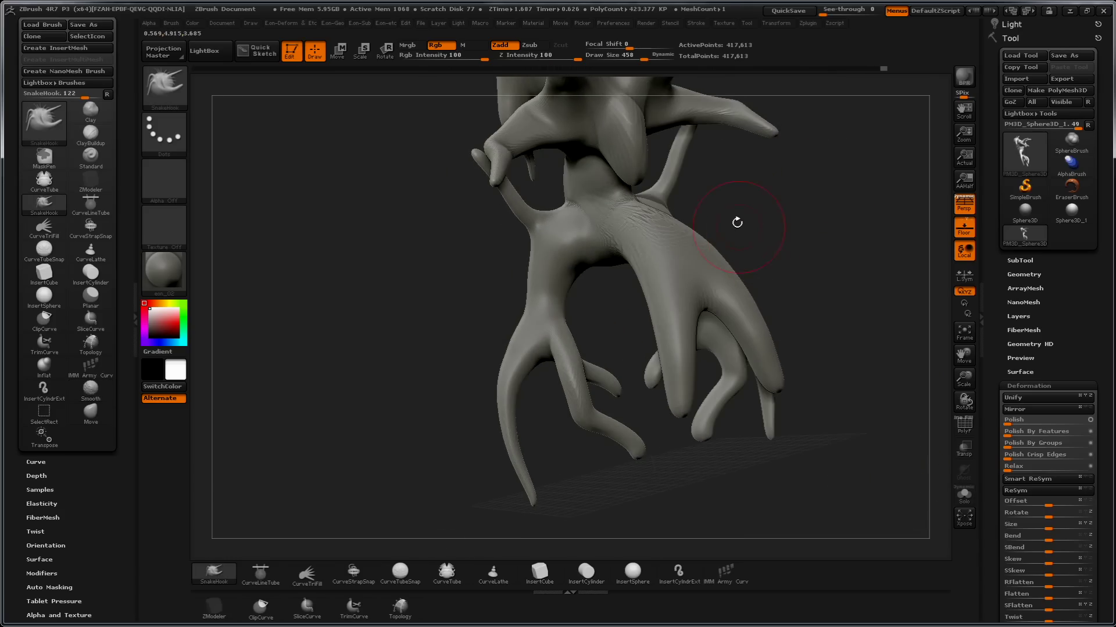
pyautogui.moveTo(792, 198); pyautogui.dragTo(590, 237)
pyautogui.press('ctrl')
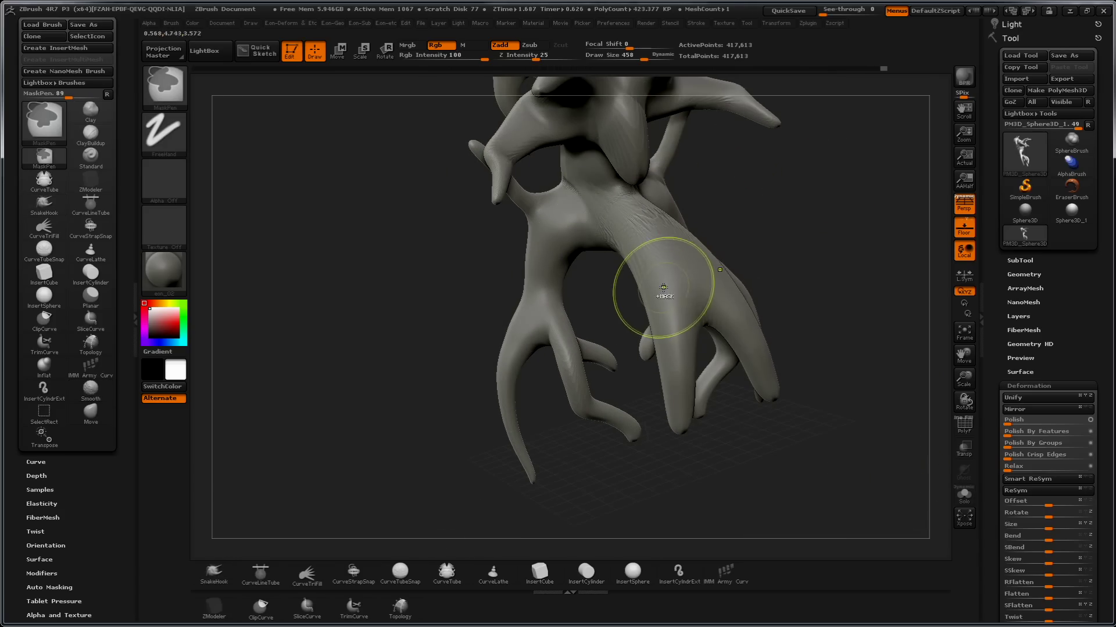
pyautogui.keyDown('ctrl'); pyautogui.moveTo(671, 290); pyautogui.dragTo(719, 276); pyautogui.keyUp('ctrl')
pyautogui.moveTo(792, 242)
pyautogui.keyDown('ctrl'); pyautogui.mouseDown()
pyautogui.moveTo(772, 232)
pyautogui.moveTo(643, 266)
pyautogui.mouseUp(); pyautogui.keyUp('ctrl')
pyautogui.press('ctrl')
pyautogui.keyDown('ctrl'); pyautogui.click(736, 209); pyautogui.keyUp('ctrl')
# - Clear the mask and zoom out to see the whole creature upright
pyautogui.moveTo(737, 209); pyautogui.dragTo(513, 243)
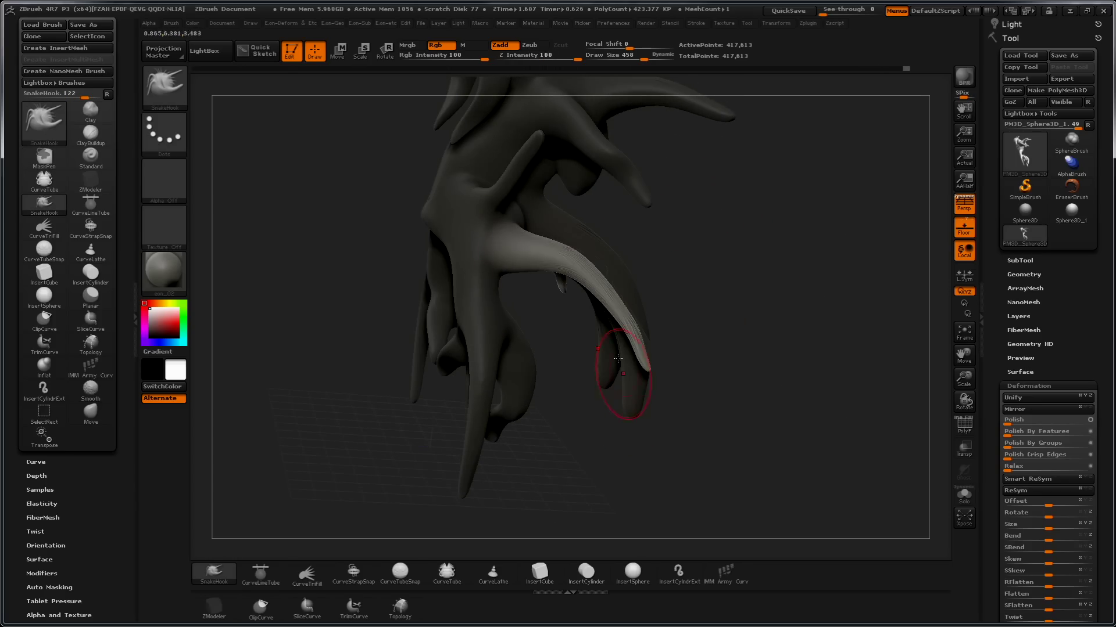
pyautogui.moveTo(615, 234); pyautogui.dragTo(407, 262)
pyautogui.keyDown('ctrl'); pyautogui.click(409, 422); pyautogui.keyUp('ctrl')
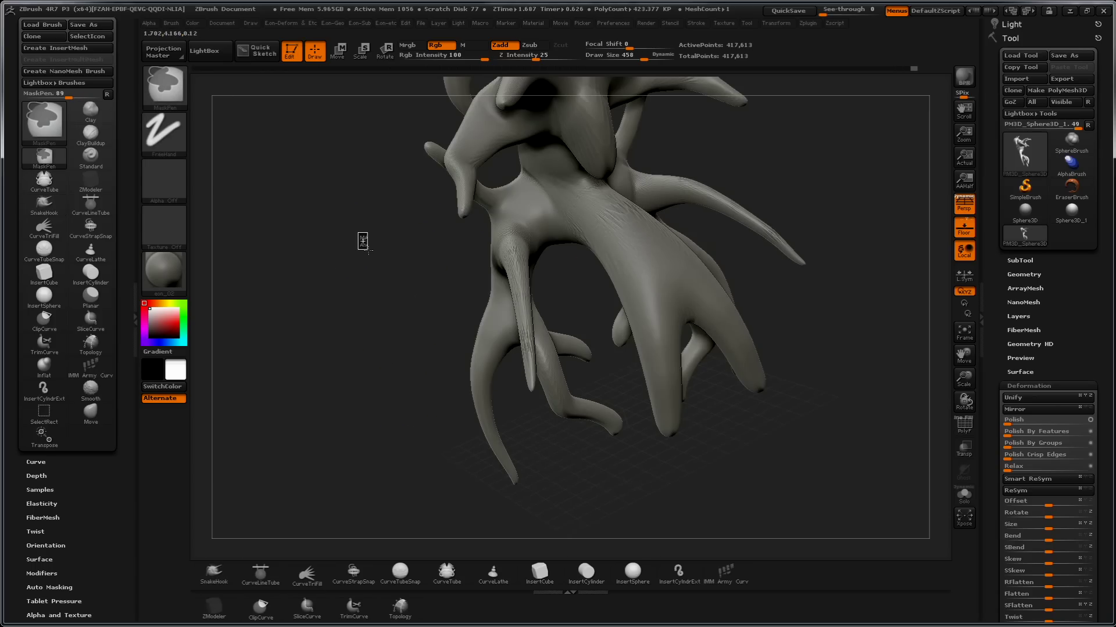
pyautogui.press('shift')
pyautogui.moveTo(542, 401)
pyautogui.mouseDown()
pyautogui.moveTo(757, 312)
pyautogui.moveTo(779, 262)
pyautogui.moveTo(746, 322)
pyautogui.mouseUp()
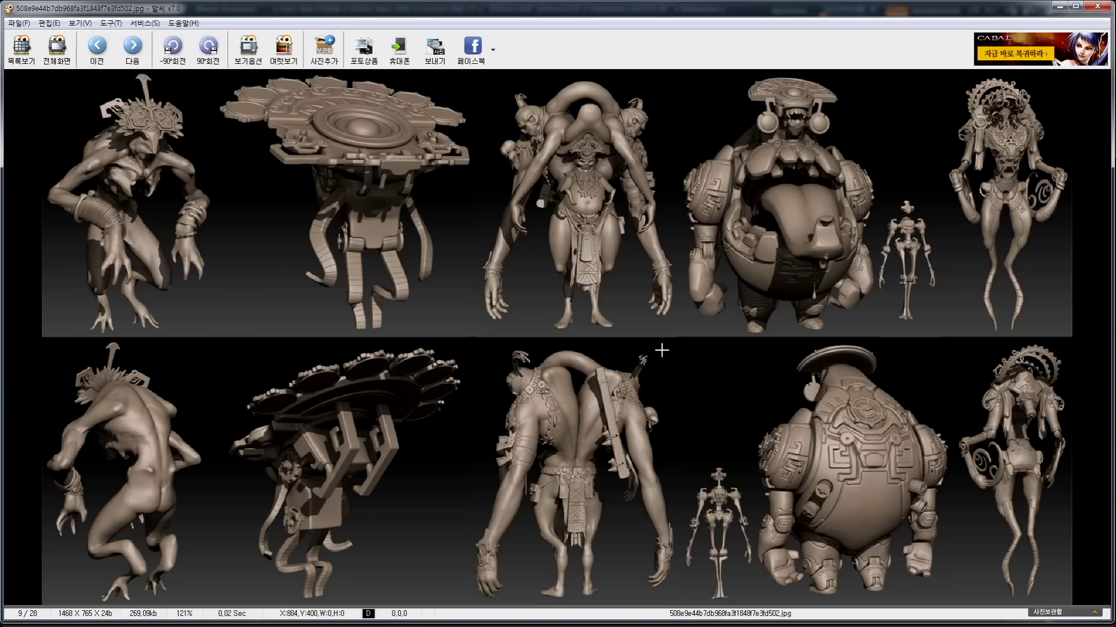
# - View the two-row pose sheet and creature sheet 16, then open the tentacle creature sheet
pyautogui.doubleClick(589, 320)
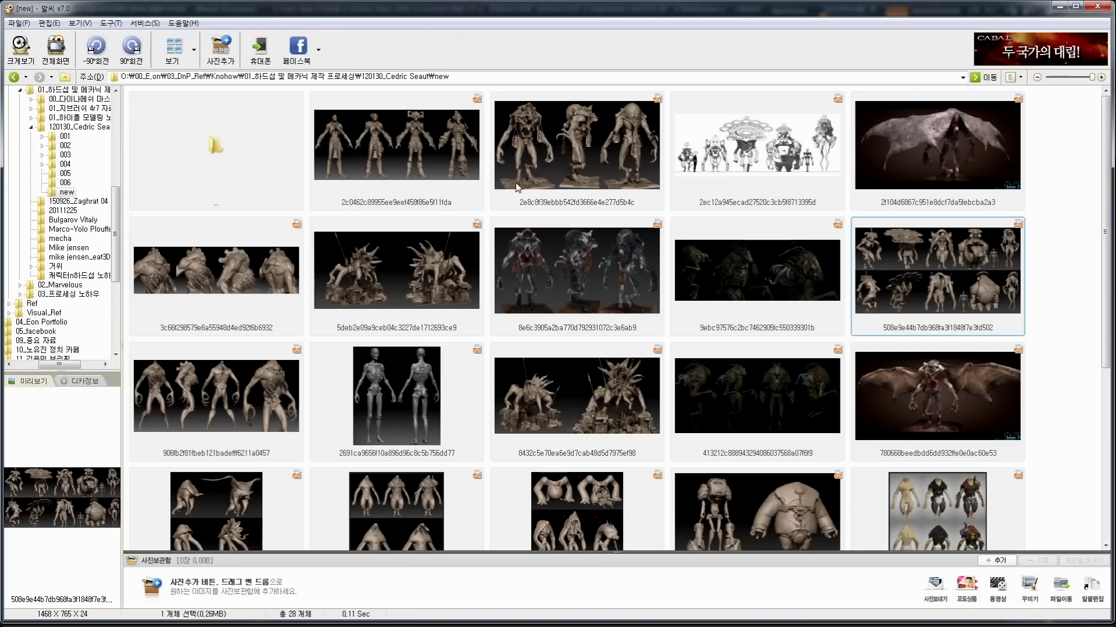
pyautogui.scroll(-3, 411, 348)
pyautogui.doubleClick(551, 329)
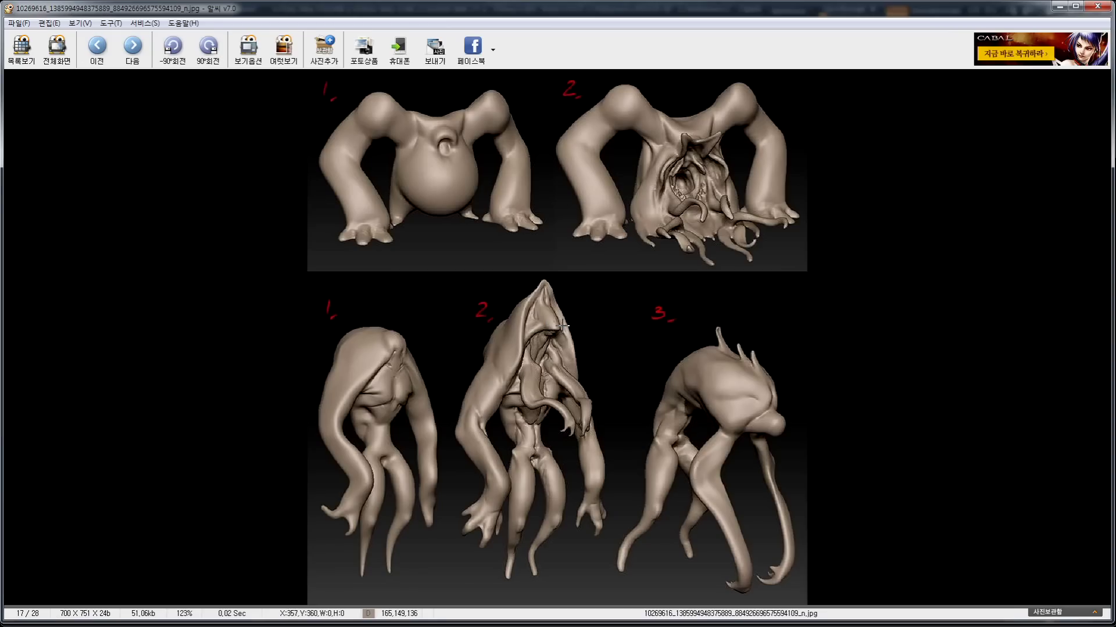
pyautogui.doubleClick(460, 359)
pyautogui.doubleClick(417, 350)
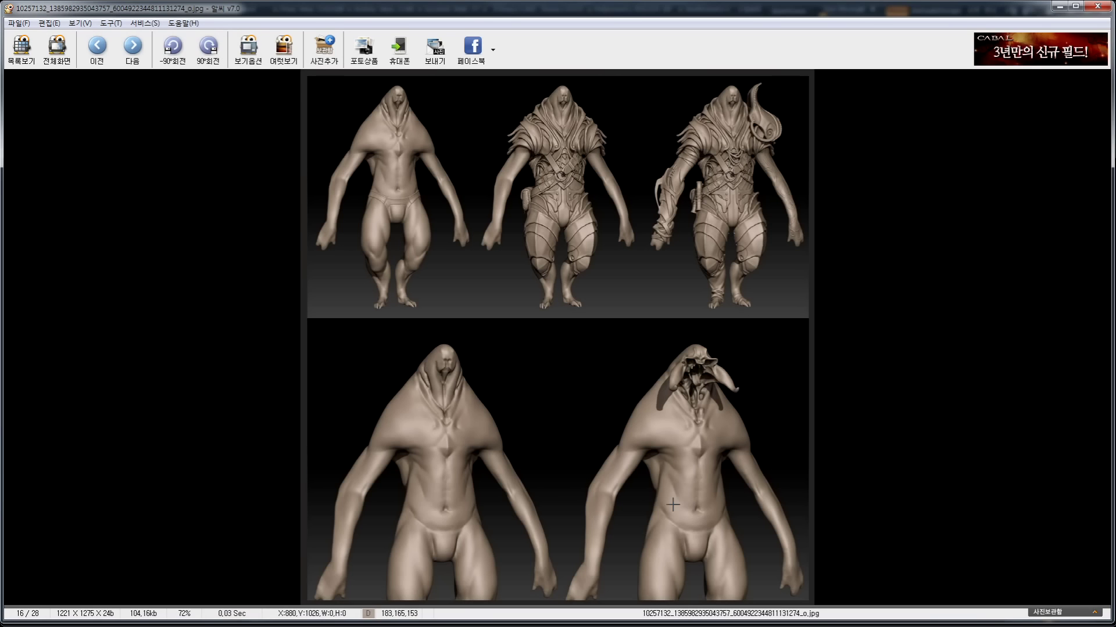
pyautogui.doubleClick(489, 345)
pyautogui.doubleClick(424, 367)
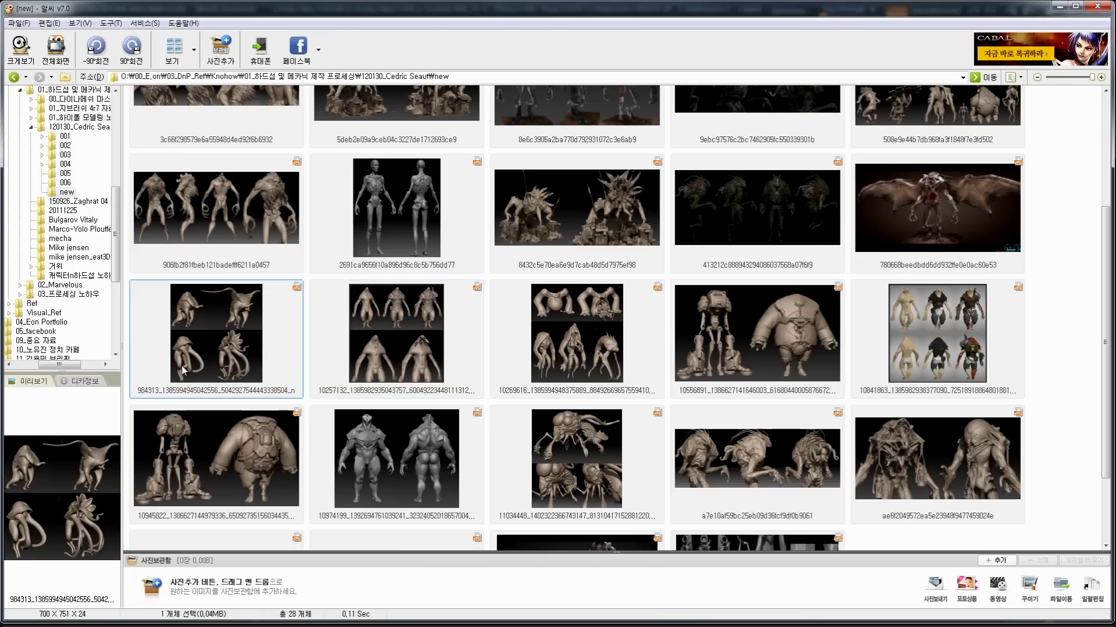
# - Back in ZBrush, swell the lower tendril tips with the Inflat brush and smooth them
pyautogui.click(1059, 7)
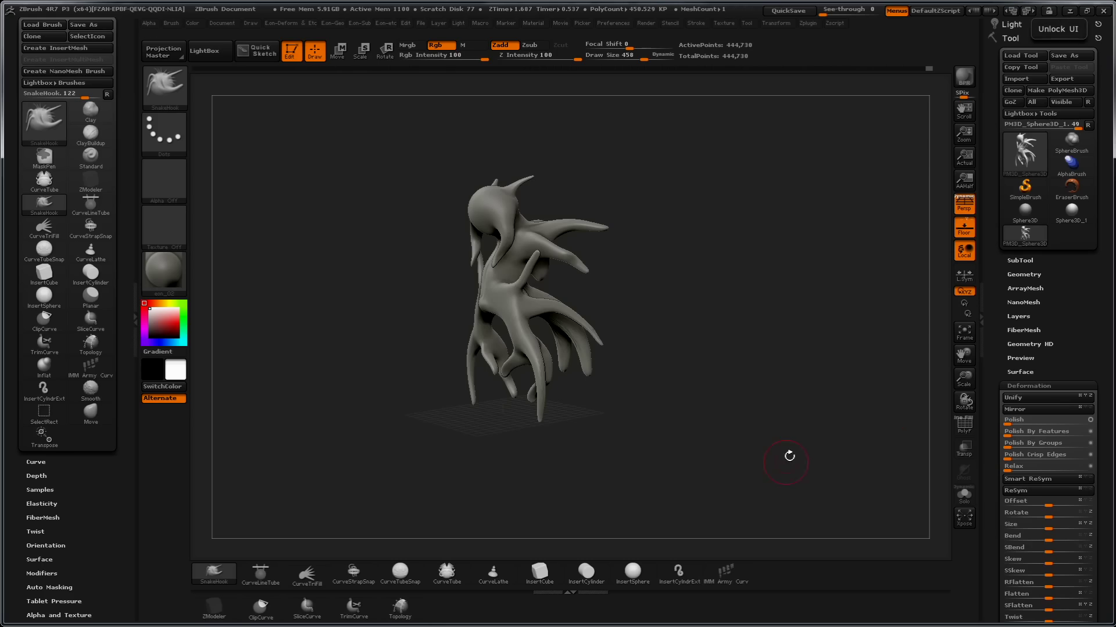
pyautogui.moveTo(777, 440); pyautogui.dragTo(794, 294)
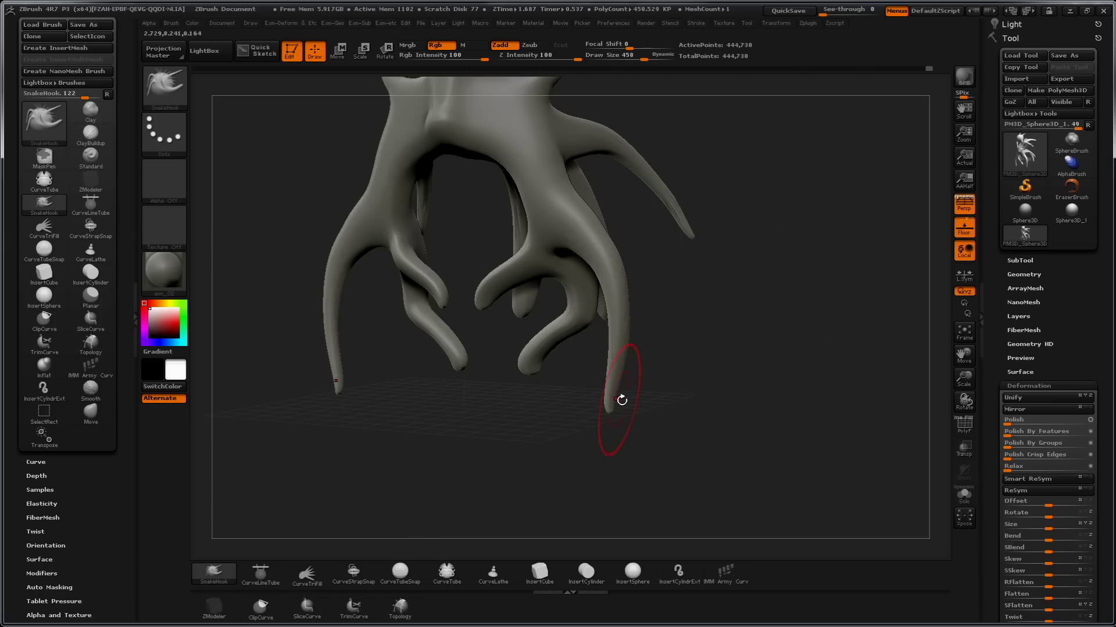
pyautogui.press('b')
pyautogui.press('i')
pyautogui.press('f')
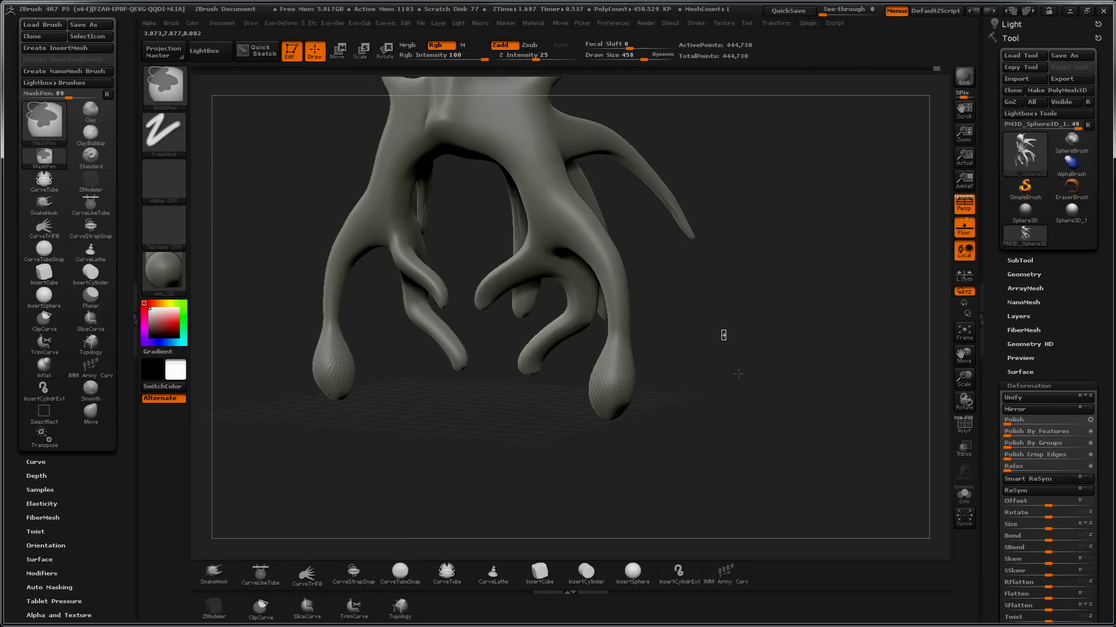
pyautogui.moveTo(697, 413)
pyautogui.mouseDown()
pyautogui.moveTo(696, 435)
pyautogui.moveTo(610, 427)
pyautogui.mouseUp()
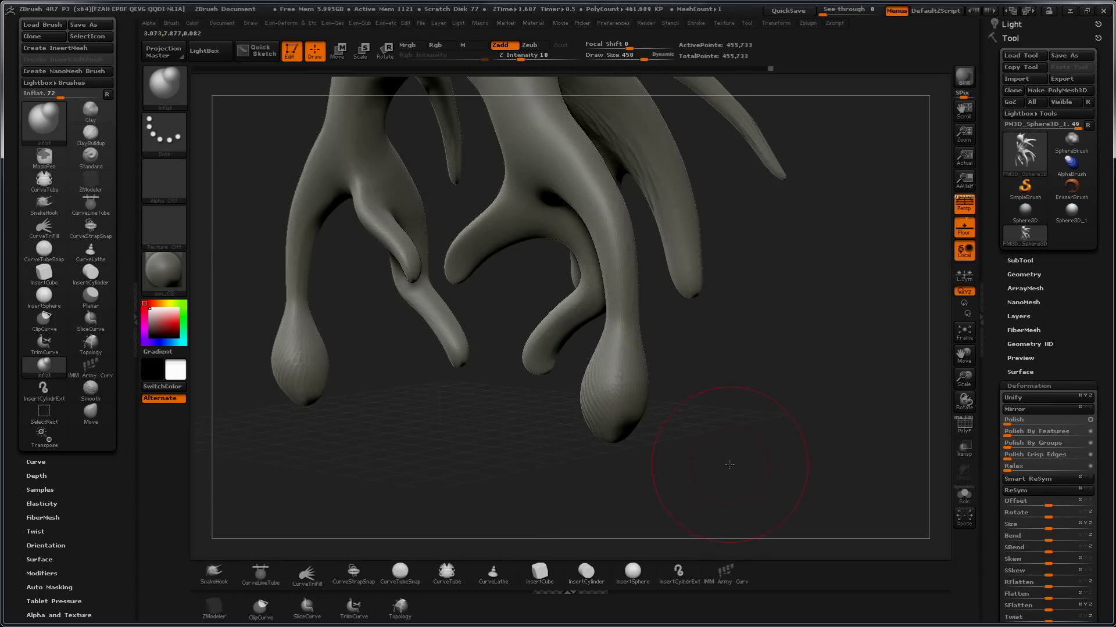
pyautogui.keyDown('shift'); pyautogui.moveTo(605, 377); pyautogui.dragTo(610, 401); pyautogui.keyUp('shift')
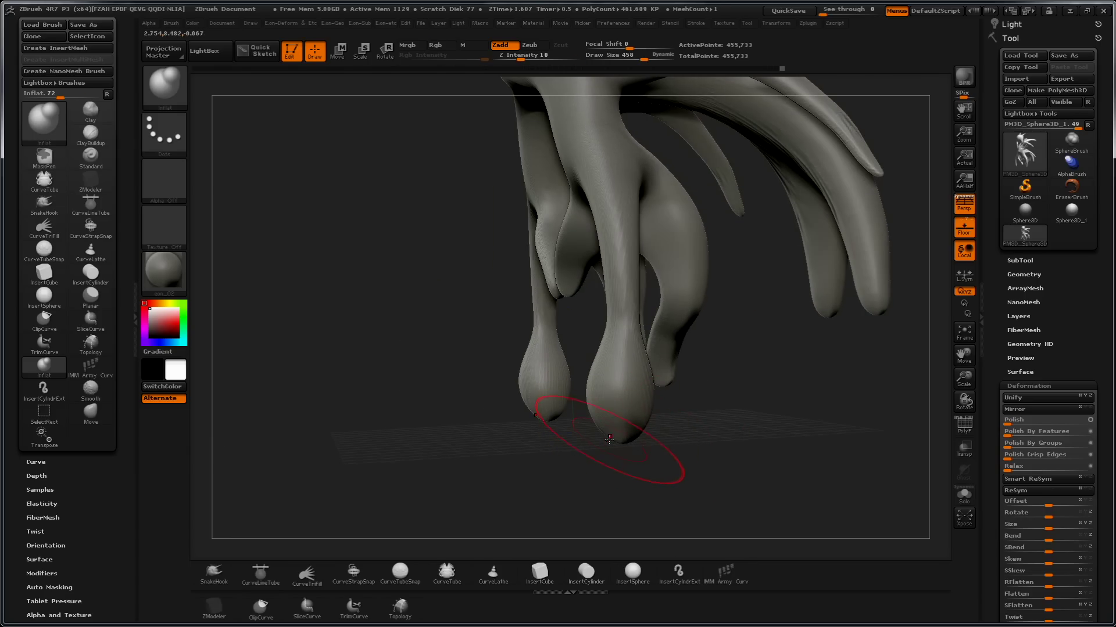
# - With SnakeHook at Draw Size 135, pull small claws out of the bulbous foot tip
pyautogui.click(213, 573)
pyautogui.moveTo(326, 521)
pyautogui.mouseDown()
pyautogui.moveTo(456, 437)
pyautogui.moveTo(599, 429)
pyautogui.mouseUp()
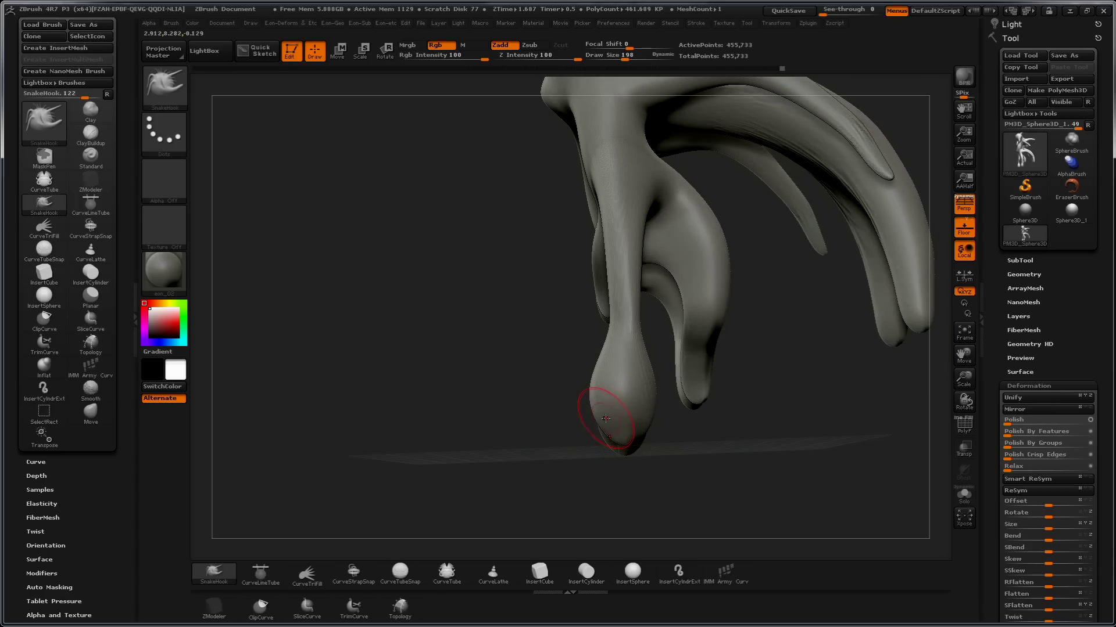
pyautogui.write('135')
pyautogui.press('Return')
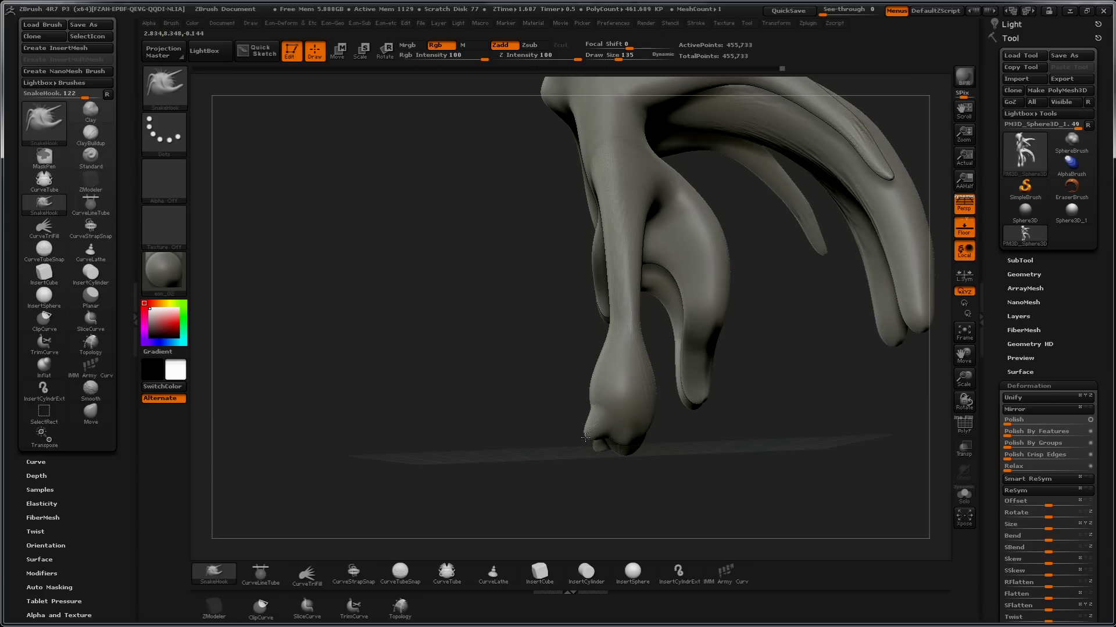
pyautogui.moveTo(527, 402); pyautogui.dragTo(566, 416)
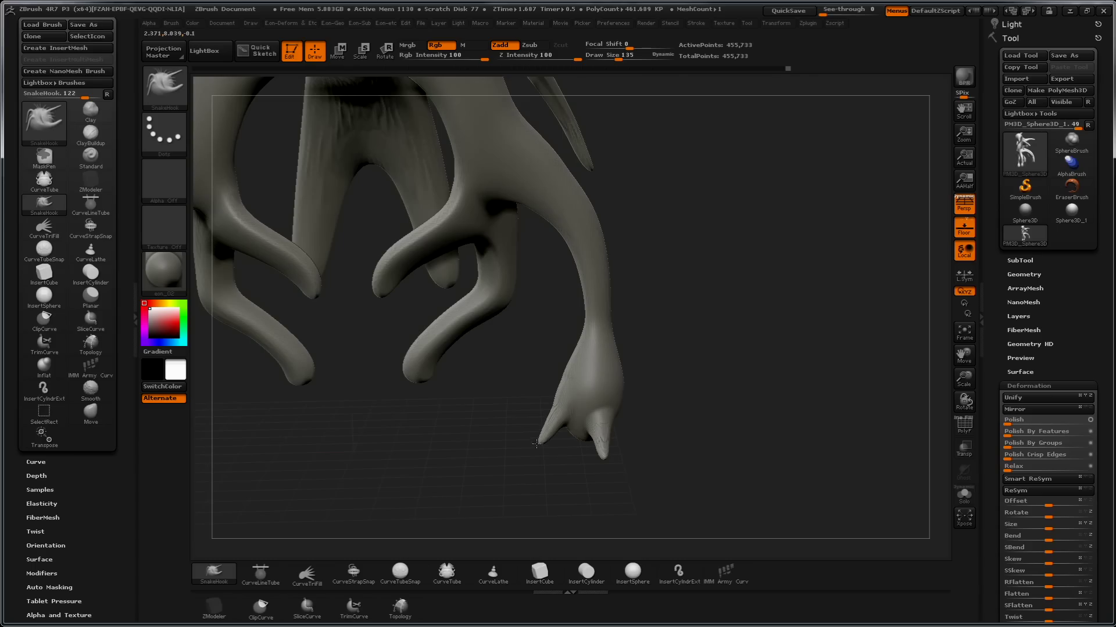
pyautogui.moveTo(650, 418); pyautogui.dragTo(630, 412)
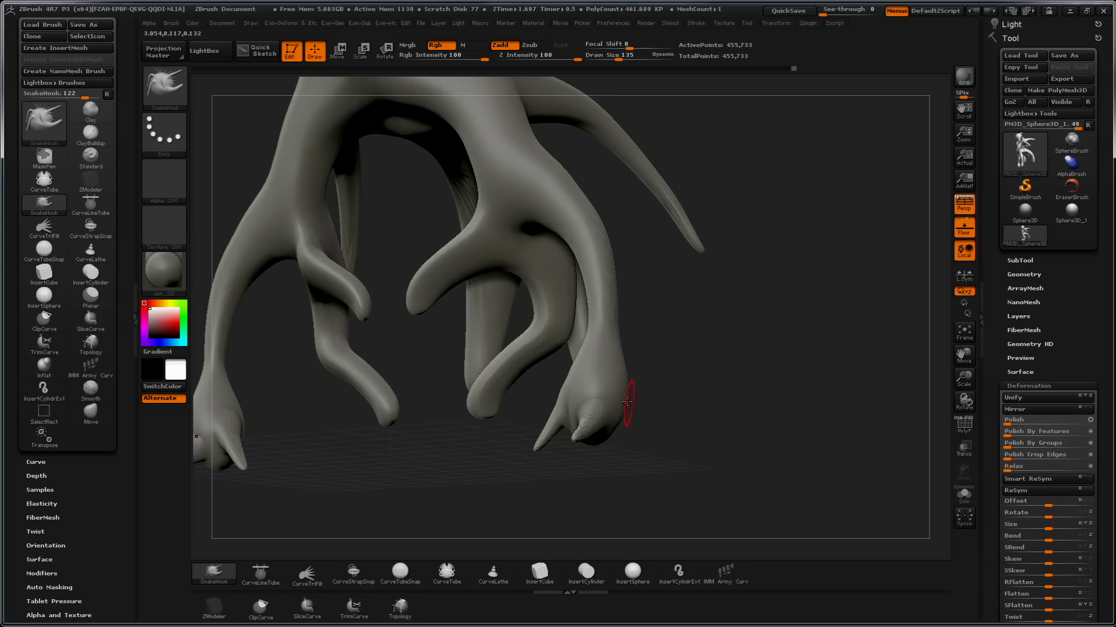
# - Turn to the head, set the brush to 156, and mask the entire model
pyautogui.press('ctrl')
pyautogui.moveTo(714, 428)
pyautogui.mouseDown()
pyautogui.moveTo(681, 468)
pyautogui.moveTo(654, 270)
pyautogui.moveTo(805, 314)
pyautogui.moveTo(737, 321)
pyautogui.mouseUp()
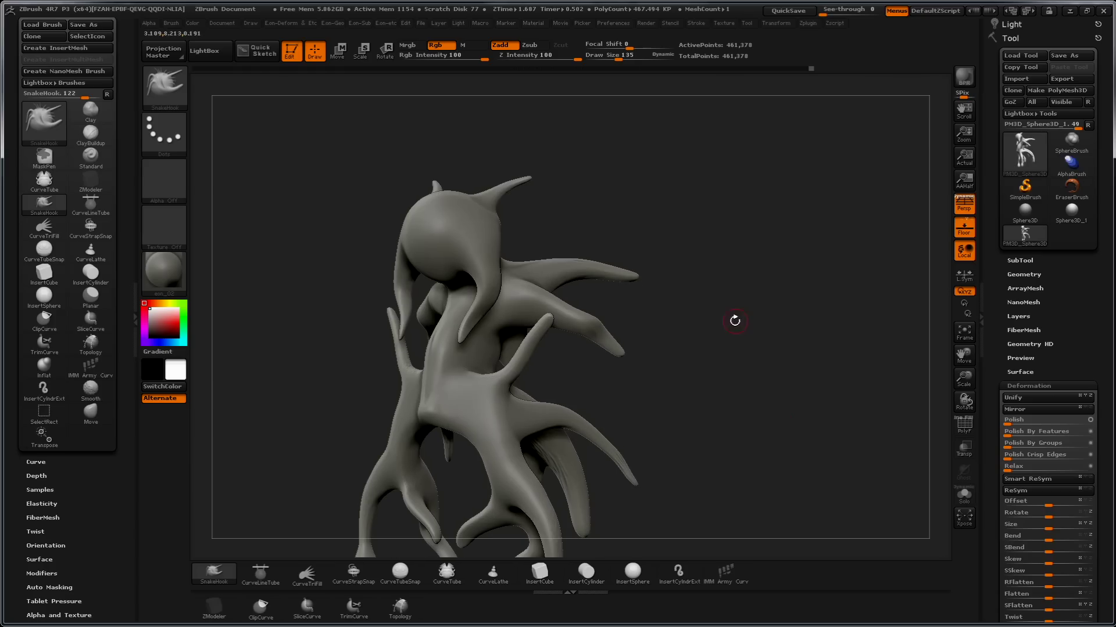
pyautogui.moveTo(469, 193)
pyautogui.mouseDown()
pyautogui.moveTo(630, 166)
pyautogui.moveTo(591, 167)
pyautogui.mouseUp()
pyautogui.moveTo(526, 191)
pyautogui.mouseDown()
pyautogui.moveTo(560, 179)
pyautogui.moveTo(570, 188)
pyautogui.mouseUp()
pyautogui.press('s')
pyautogui.moveTo(517, 220)
pyautogui.mouseDown()
pyautogui.moveTo(533, 185)
pyautogui.moveTo(620, 219)
pyautogui.mouseUp()
pyautogui.moveTo(591, 163); pyautogui.dragTo(583, 185)
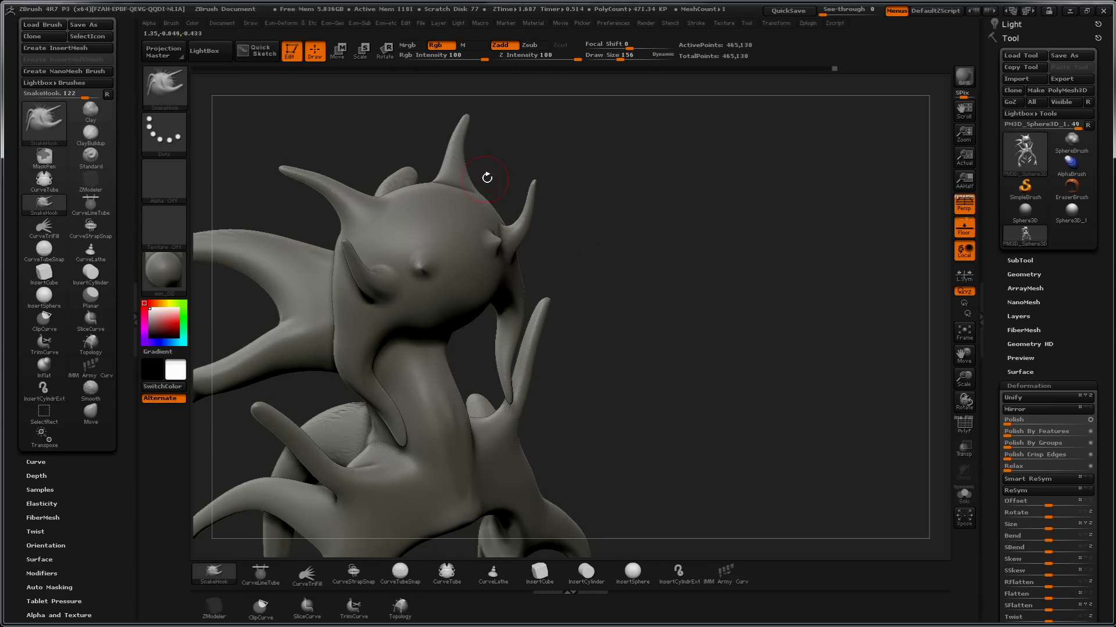
pyautogui.press('s')
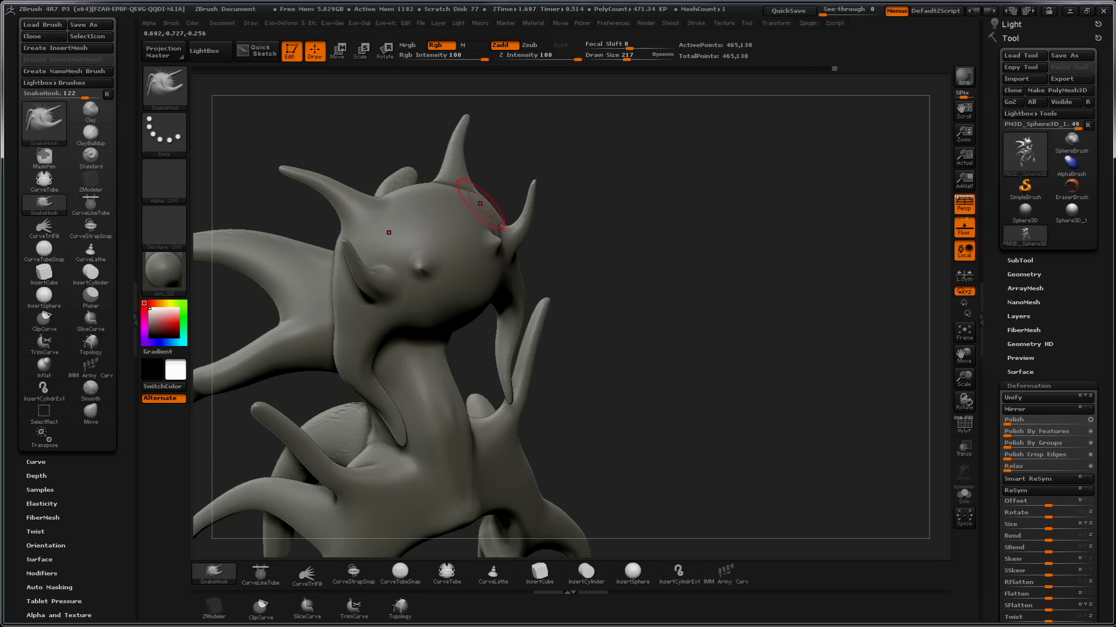
pyautogui.press('ctrl')
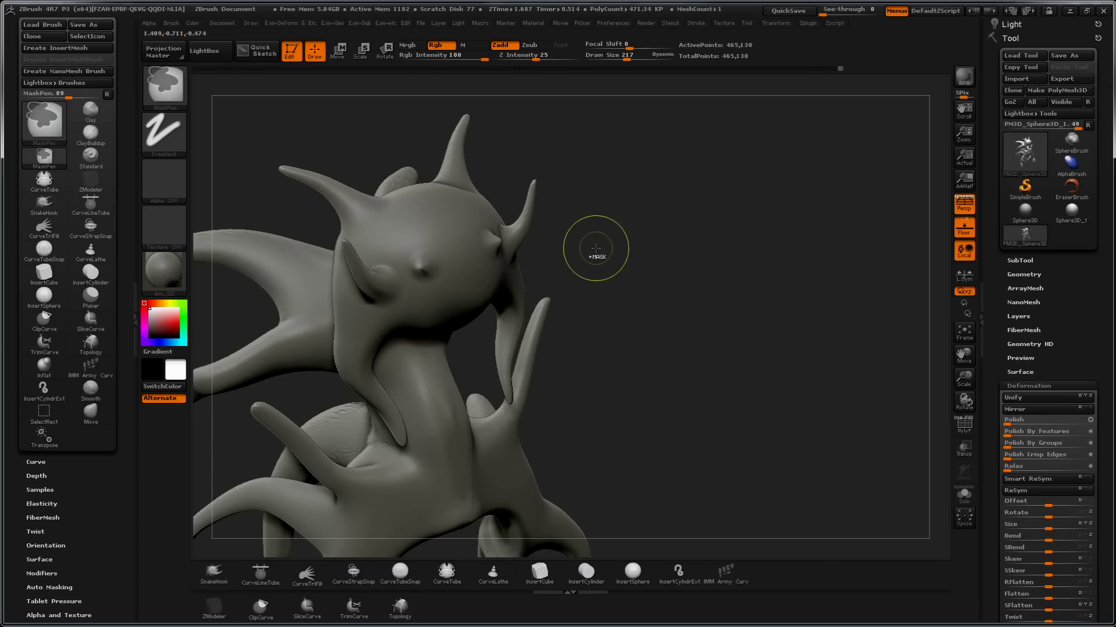
pyautogui.keyDown('ctrl'); pyautogui.click(494, 191); pyautogui.keyUp('ctrl')
# - At brush size 516, pull a horn up from the head and smooth it, then shrink the brush to 402
pyautogui.press('s')
pyautogui.moveTo(588, 169)
pyautogui.mouseDown()
pyautogui.moveTo(617, 178)
pyautogui.moveTo(552, 221)
pyautogui.mouseUp()
pyautogui.moveTo(459, 288)
pyautogui.mouseDown()
pyautogui.moveTo(495, 246)
pyautogui.moveTo(465, 127)
pyautogui.mouseUp()
pyautogui.moveTo(592, 151)
pyautogui.mouseDown()
pyautogui.moveTo(672, 194)
pyautogui.moveTo(772, 224)
pyautogui.moveTo(645, 259)
pyautogui.mouseUp()
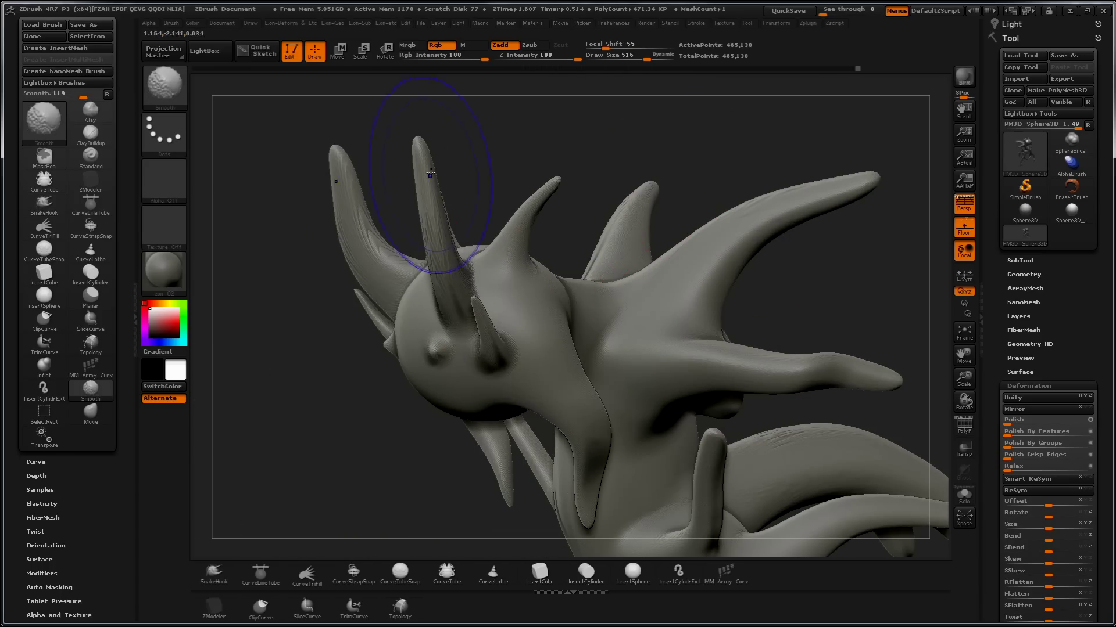
pyautogui.press('ctrl')
pyautogui.moveTo(361, 435)
pyautogui.mouseDown()
pyautogui.moveTo(431, 269)
pyautogui.moveTo(419, 274)
pyautogui.mouseUp()
pyautogui.moveTo(397, 221)
pyautogui.mouseDown()
pyautogui.moveTo(659, 256)
pyautogui.moveTo(697, 388)
pyautogui.moveTo(792, 368)
pyautogui.moveTo(747, 386)
pyautogui.moveTo(755, 434)
pyautogui.moveTo(880, 145)
pyautogui.moveTo(564, 391)
pyautogui.mouseUp()
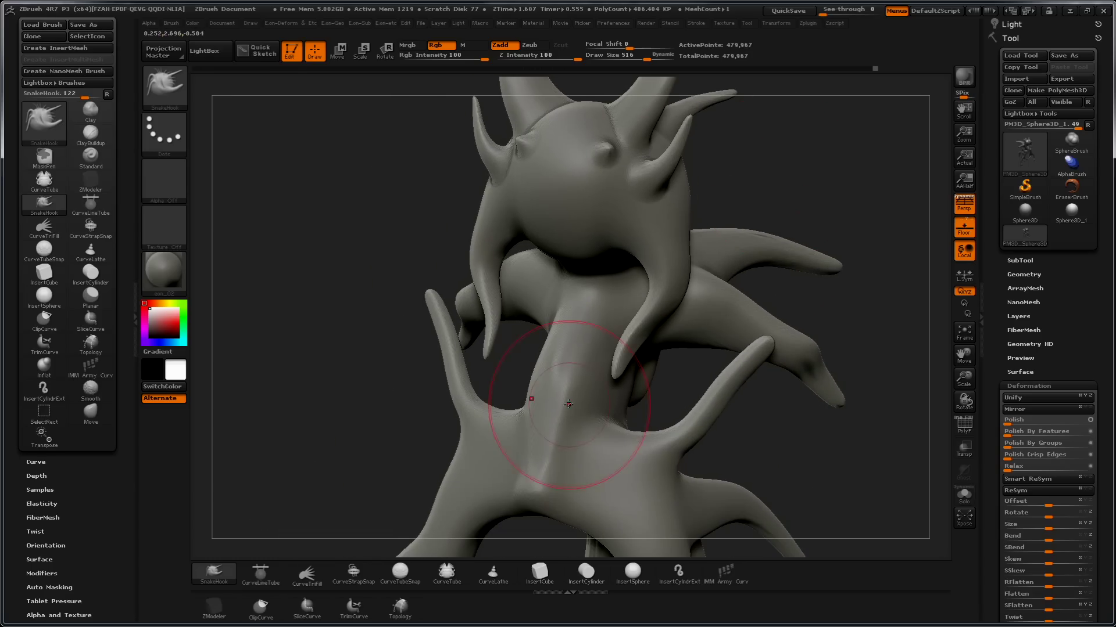
pyautogui.press('s')
pyautogui.moveTo(615, 417); pyautogui.dragTo(609, 419)
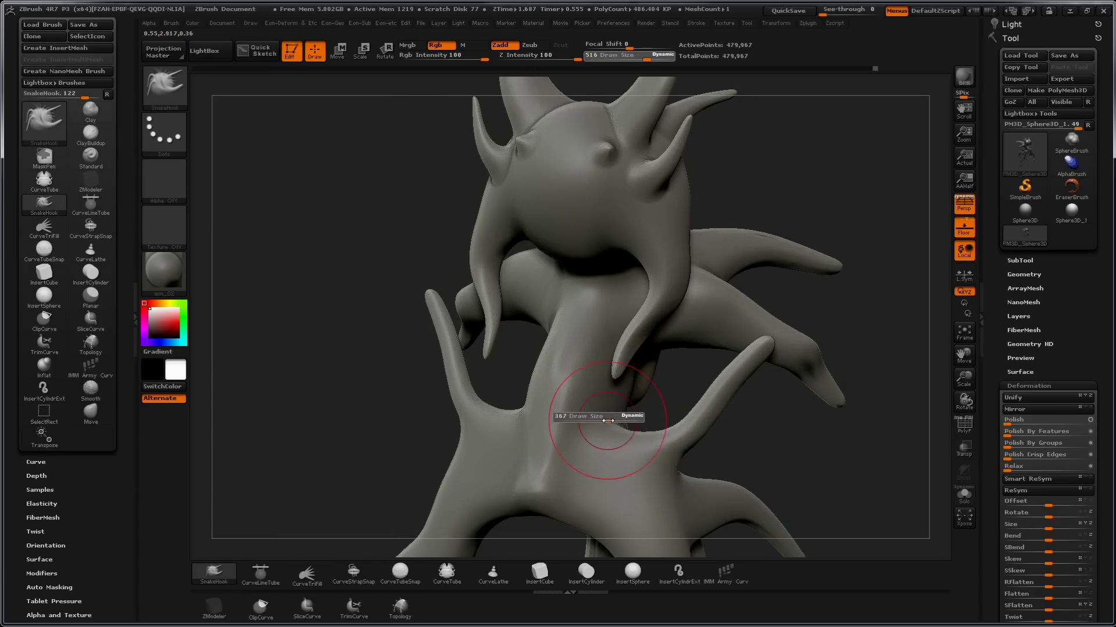
pyautogui.press('ctrl')
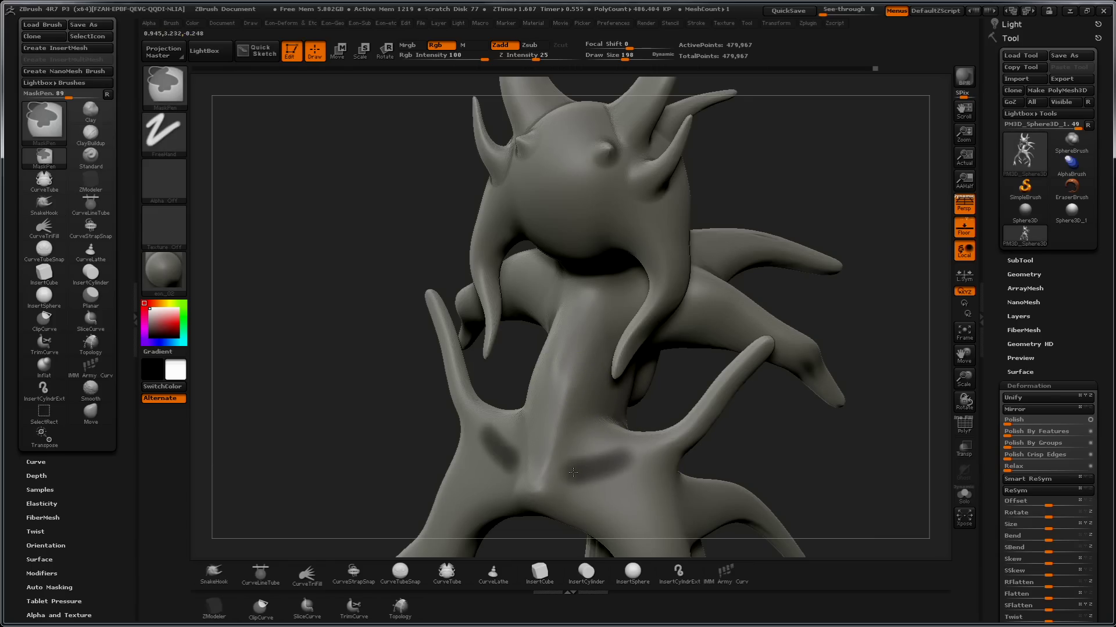
# - Mask spots on the chest and lower branches, invert, and Move-pull them into finger-like spikes
pyautogui.moveTo(629, 500)
pyautogui.keyDown('ctrl'); pyautogui.mouseDown()
pyautogui.moveTo(608, 506)
pyautogui.moveTo(651, 429)
pyautogui.mouseUp(); pyautogui.keyUp('ctrl')
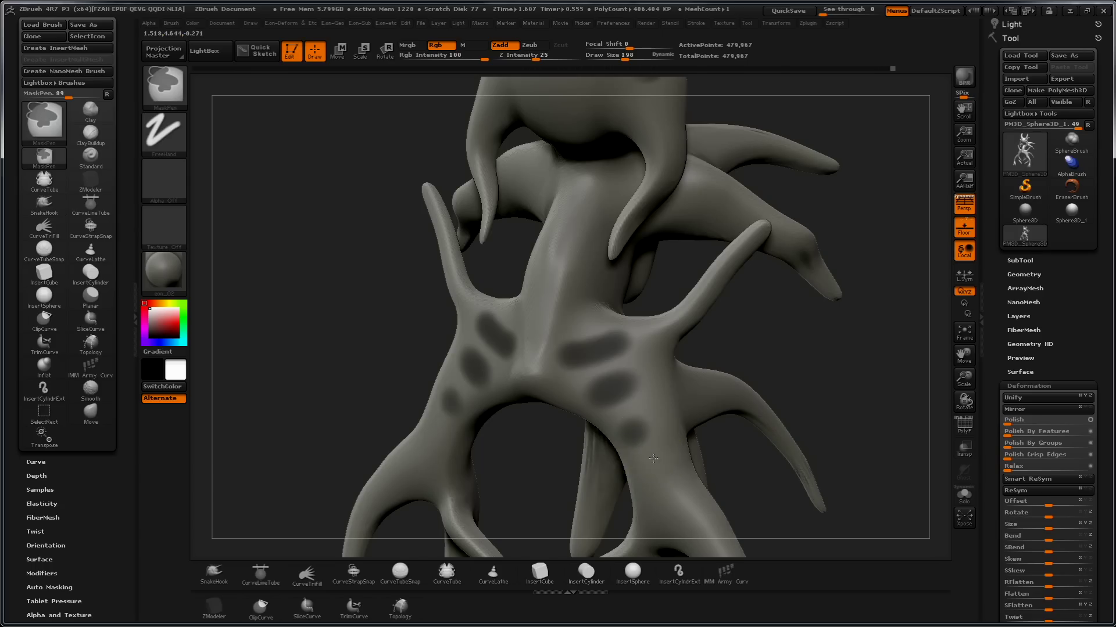
pyautogui.keyDown('ctrl'); pyautogui.moveTo(824, 369); pyautogui.dragTo(854, 482); pyautogui.keyUp('ctrl')
pyautogui.hotkey('ctrl', 'z')
pyautogui.keyDown('ctrl'); pyautogui.click(767, 377); pyautogui.keyUp('ctrl')
pyautogui.moveTo(767, 378)
pyautogui.mouseDown()
pyautogui.moveTo(755, 347)
pyautogui.moveTo(727, 360)
pyautogui.moveTo(674, 354)
pyautogui.moveTo(712, 348)
pyautogui.mouseUp()
pyautogui.press('b')
pyautogui.press('m')
pyautogui.press('v')
pyautogui.press('s')
pyautogui.press('s')
pyautogui.moveTo(628, 394); pyautogui.dragTo(773, 270)
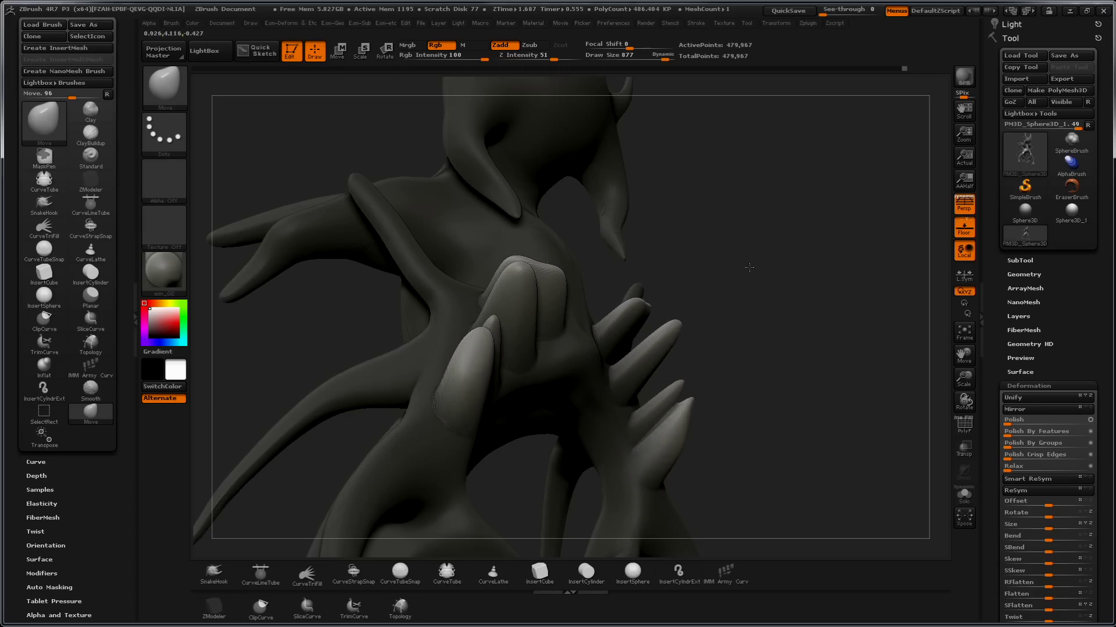
# - Clear the mask from the whole creature and turn it to a three-quarter view
pyautogui.moveTo(773, 270)
pyautogui.mouseDown()
pyautogui.moveTo(787, 391)
pyautogui.moveTo(834, 442)
pyautogui.moveTo(610, 418)
pyautogui.mouseUp()
pyautogui.moveTo(561, 384)
pyautogui.keyDown('ctrl'); pyautogui.mouseDown()
pyautogui.moveTo(507, 496)
pyautogui.moveTo(774, 281)
pyautogui.moveTo(805, 299)
pyautogui.mouseUp(); pyautogui.keyUp('ctrl')
pyautogui.press('f')
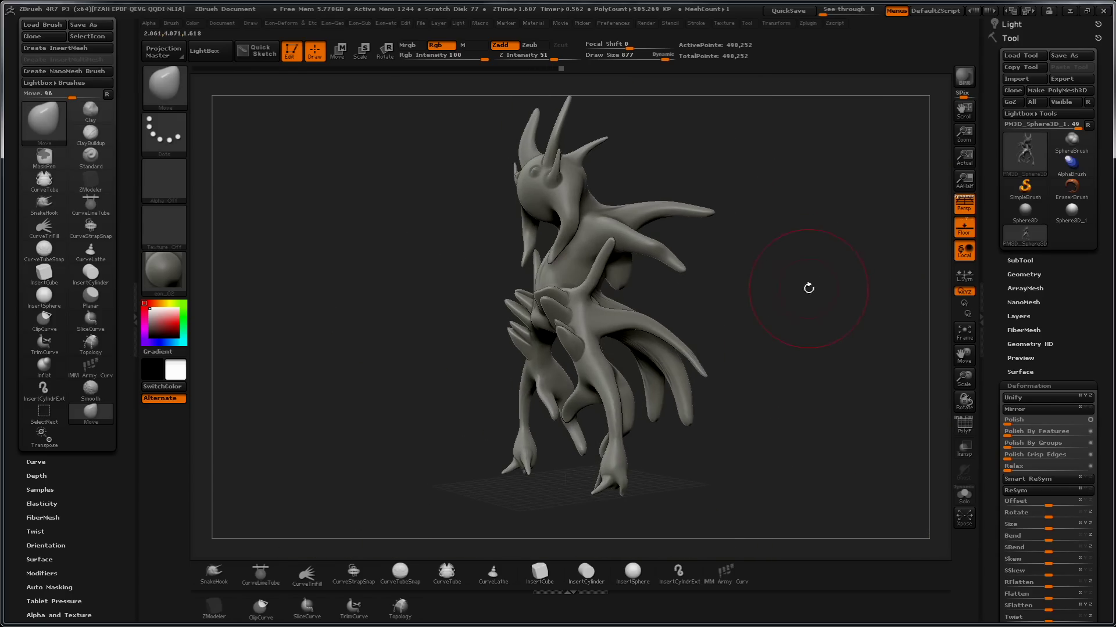
pyautogui.keyDown('ctrl'); pyautogui.click(811, 308); pyautogui.keyUp('ctrl')
pyautogui.moveTo(804, 309); pyautogui.dragTo(857, 265)
pyautogui.moveTo(799, 232)
pyautogui.keyDown('ctrl'); pyautogui.mouseDown()
pyautogui.moveTo(784, 351)
pyautogui.moveTo(786, 339)
pyautogui.moveTo(651, 375)
pyautogui.mouseUp(); pyautogui.keyUp('ctrl')
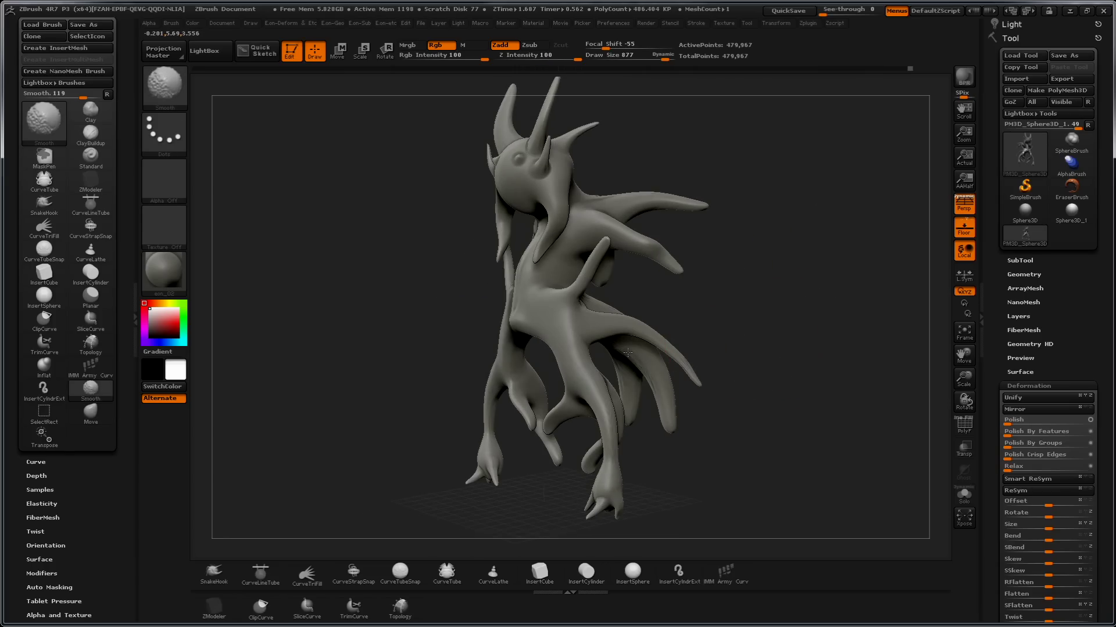
pyautogui.moveTo(736, 369)
pyautogui.mouseDown()
pyautogui.moveTo(603, 303)
pyautogui.moveTo(849, 262)
pyautogui.mouseUp()
pyautogui.moveTo(790, 287); pyautogui.dragTo(767, 313)
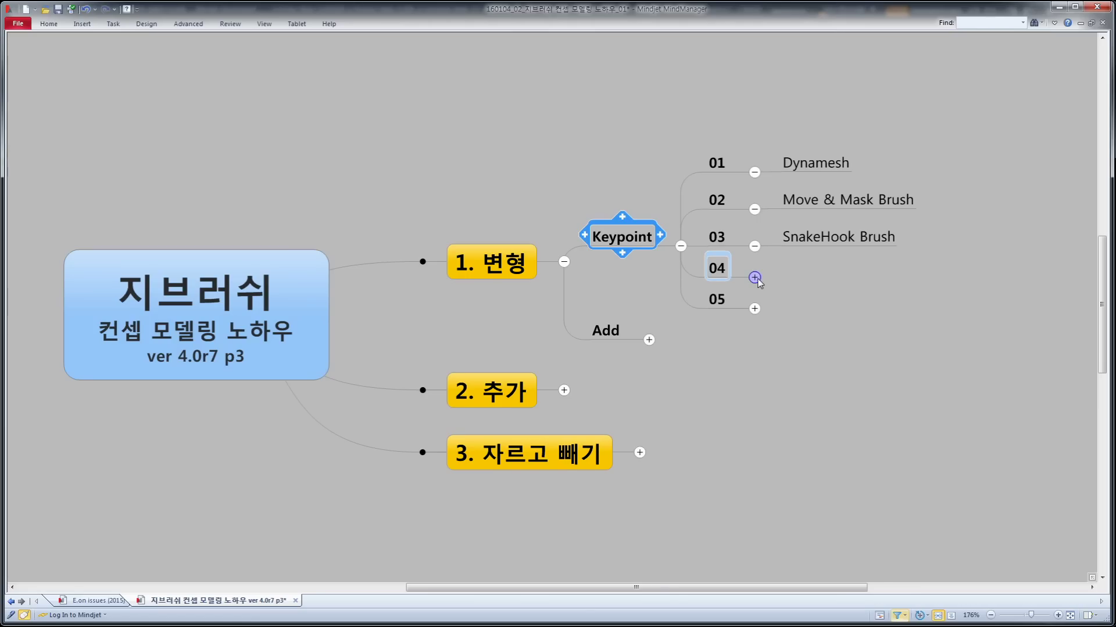
# - Expand mind-map node 04 to show ClayBuildUp Brush, then switch ZBrush to ClayBuildup
pyautogui.click(755, 278)
pyautogui.moveTo(899, 350); pyautogui.dragTo(886, 357)
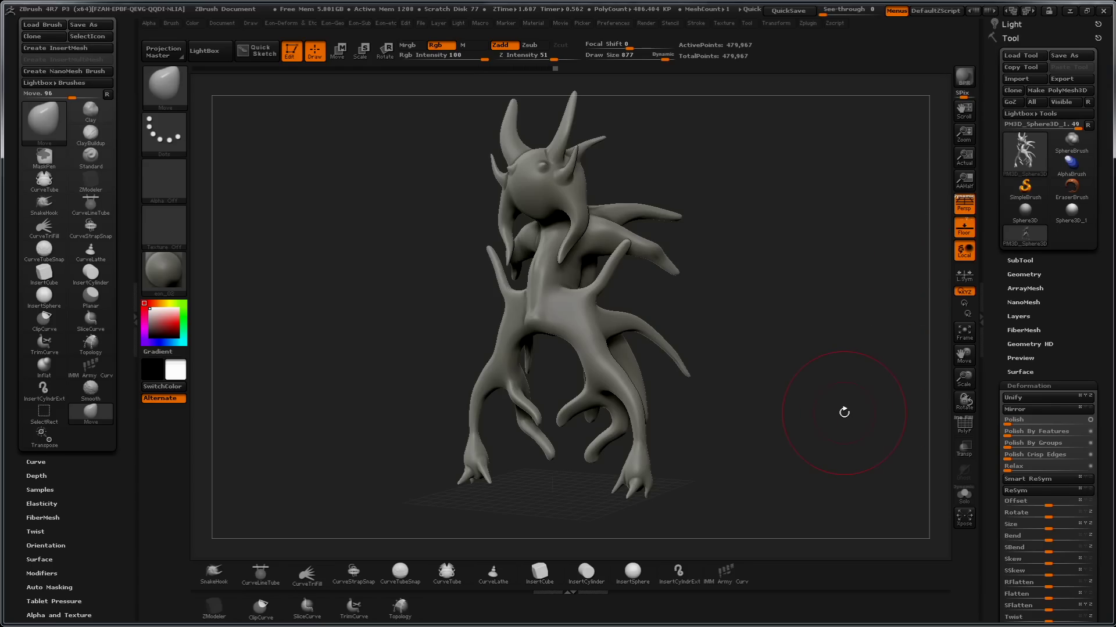
pyautogui.keyDown('alt'); pyautogui.moveTo(758, 303); pyautogui.dragTo(721, 314); pyautogui.keyUp('alt')
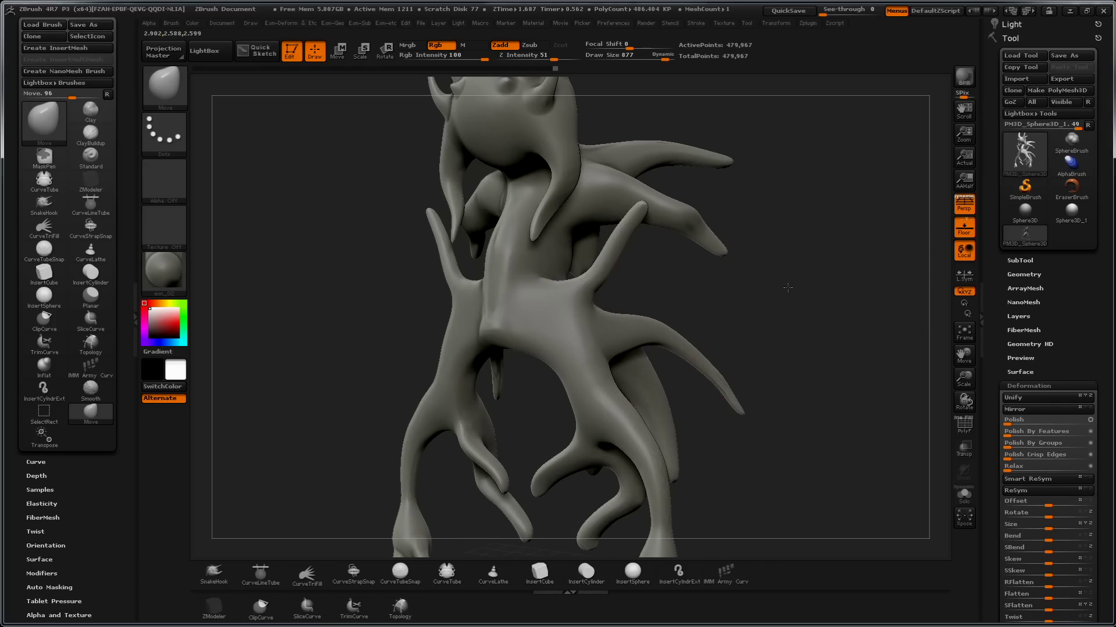
pyautogui.press('s')
pyautogui.moveTo(581, 309); pyautogui.dragTo(559, 306)
pyautogui.press('b')
pyautogui.press('c')
pyautogui.press('b')
# - At brush size 351, build clay patches on the torso and along the face and nose ridge
pyautogui.press('s')
pyautogui.moveTo(508, 301); pyautogui.dragTo(473, 300)
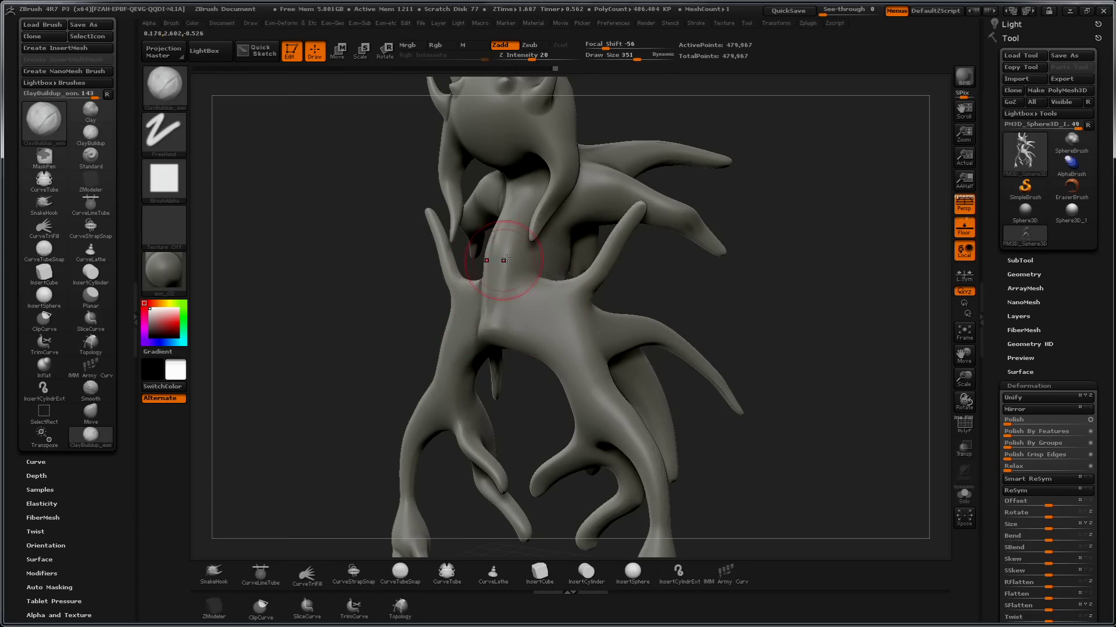
pyautogui.moveTo(512, 269)
pyautogui.mouseDown()
pyautogui.moveTo(507, 300)
pyautogui.moveTo(524, 312)
pyautogui.mouseUp()
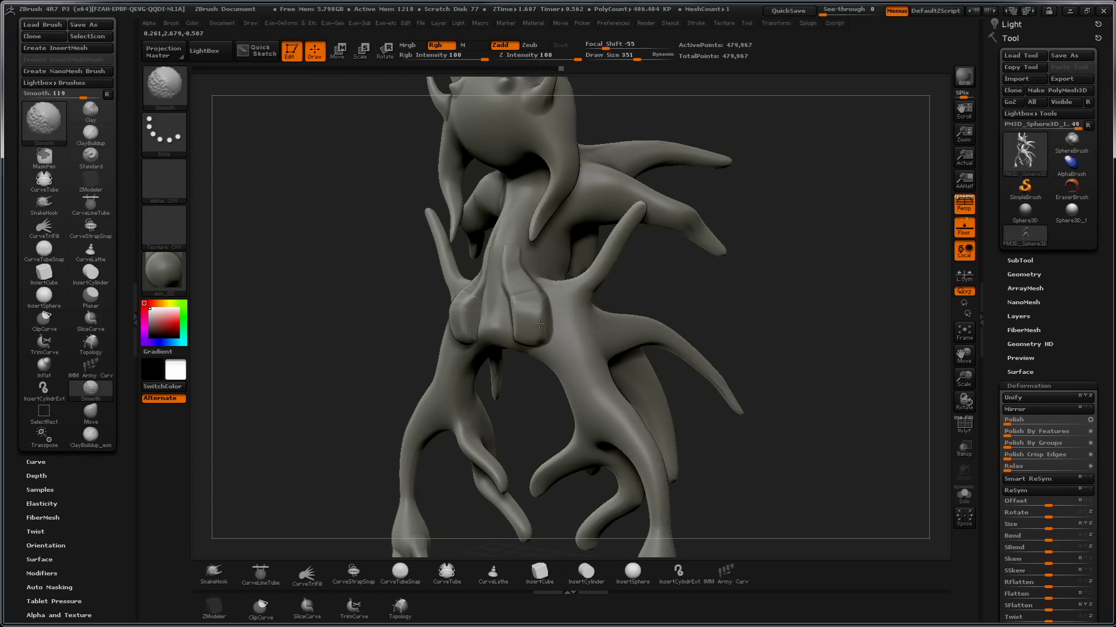
pyautogui.moveTo(821, 279)
pyautogui.mouseDown()
pyautogui.moveTo(846, 273)
pyautogui.moveTo(752, 266)
pyautogui.mouseUp()
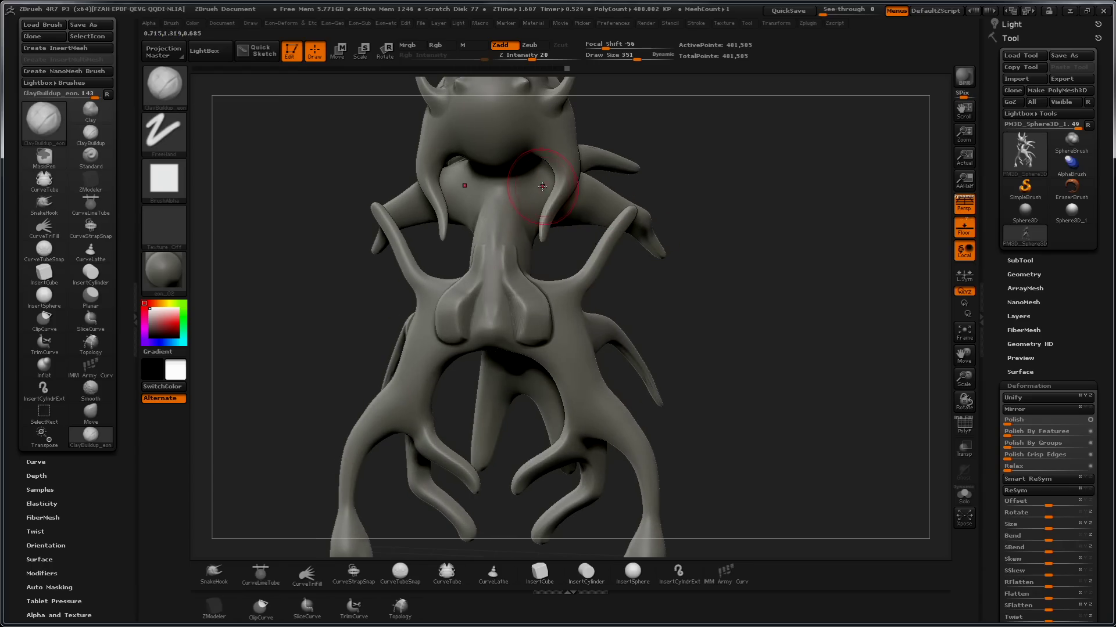
pyautogui.moveTo(531, 193); pyautogui.dragTo(511, 225)
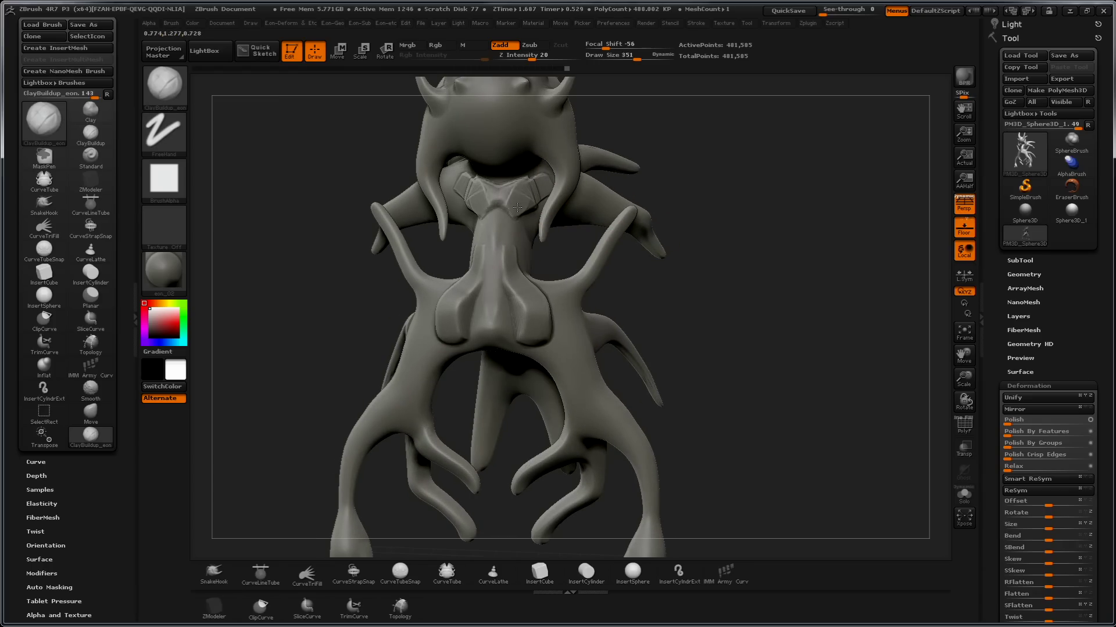
pyautogui.press('shift')
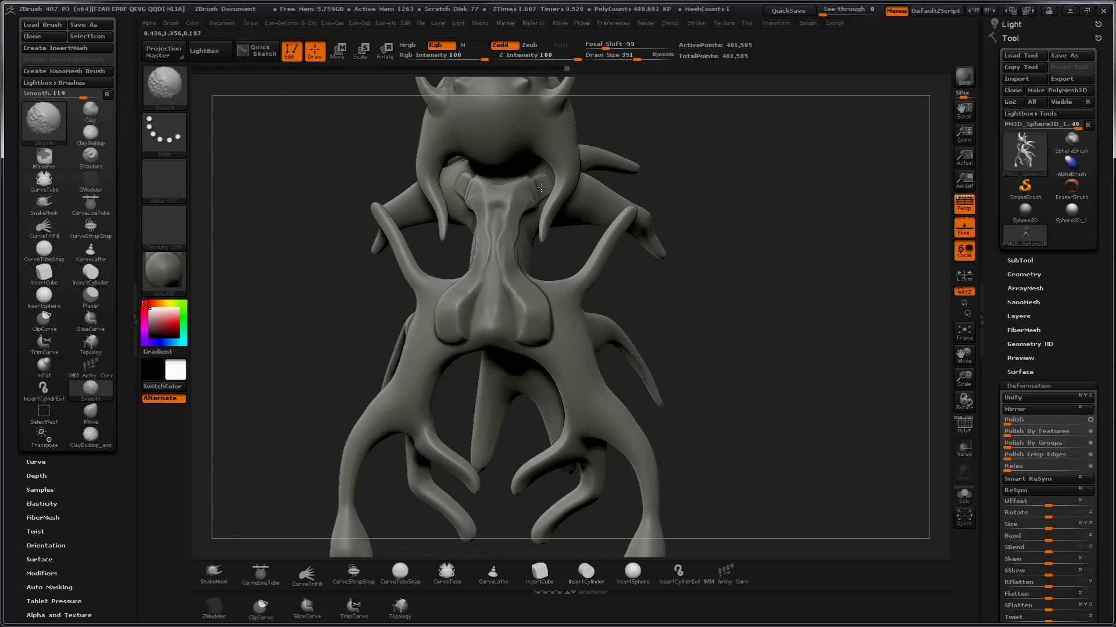
pyautogui.press('ctrl')
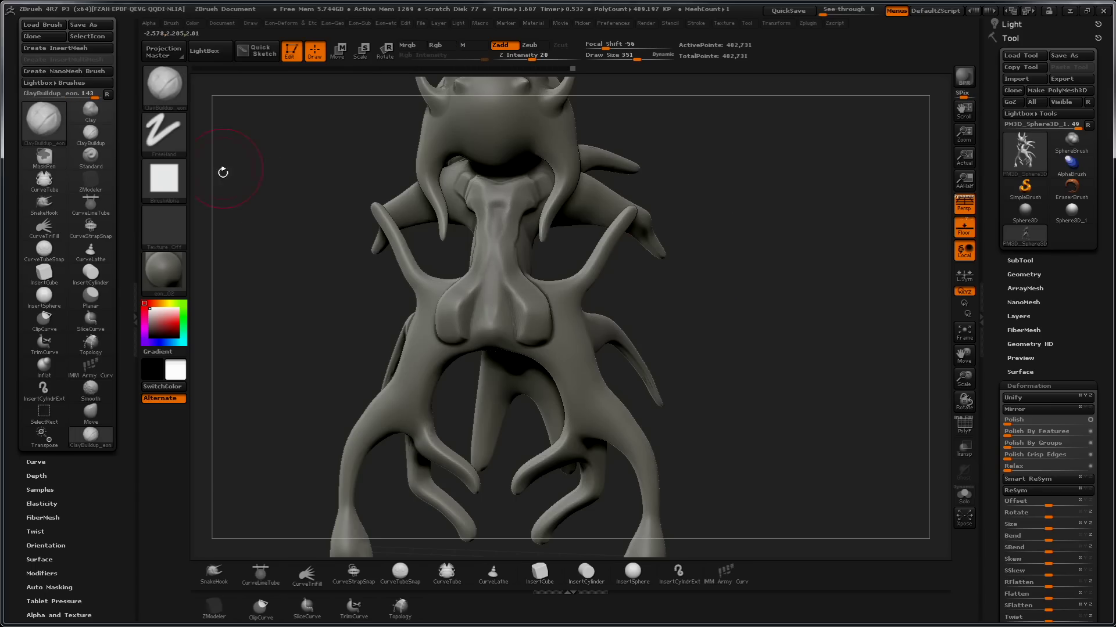
# - Turn the ClayBuildup alpha off and set Draw Size to 287
pyautogui.click(164, 181)
pyautogui.click(240, 203)
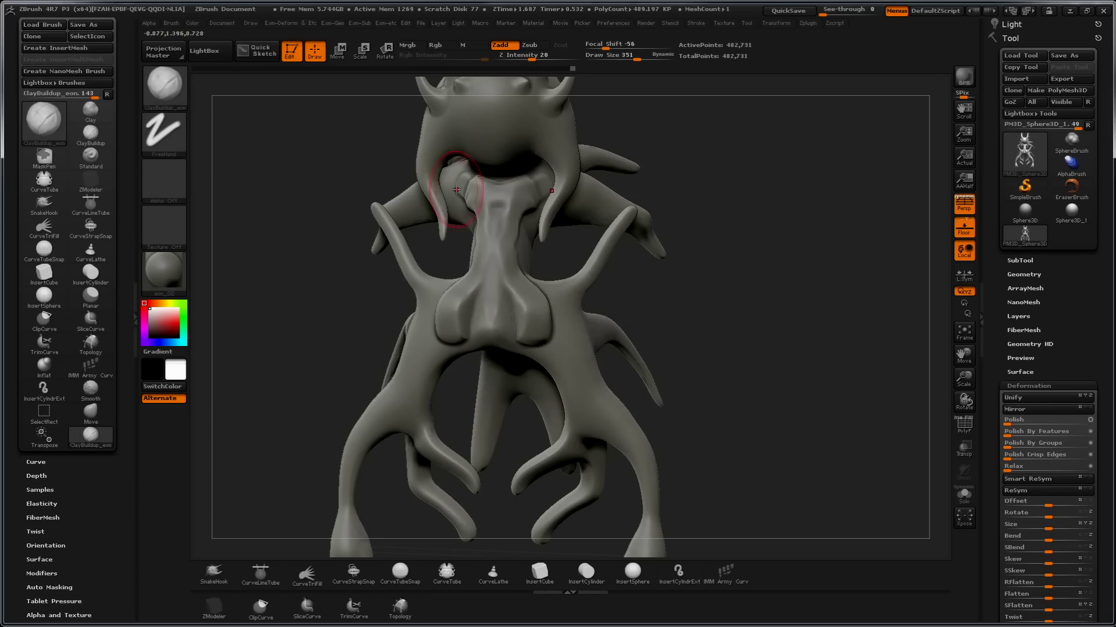
pyautogui.moveTo(659, 239); pyautogui.dragTo(705, 282)
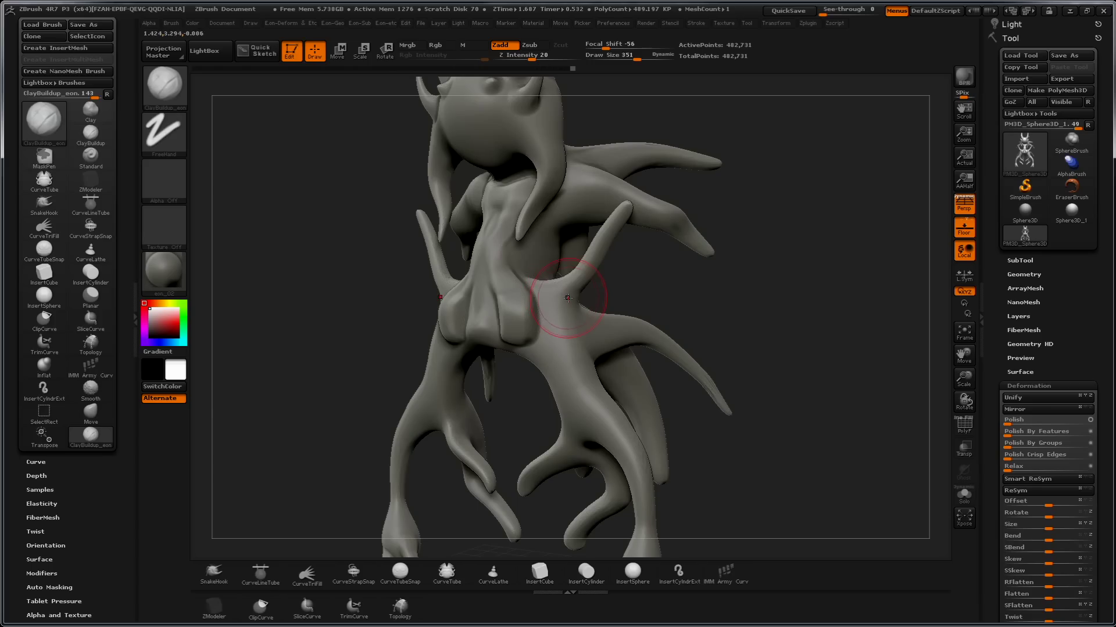
pyautogui.write('s287')
pyautogui.press('Return')
# - Stroke a mirrored chest ridge, then at size 210 extend the chest bulge into an elongated ridge
pyautogui.moveTo(549, 315); pyautogui.dragTo(578, 366)
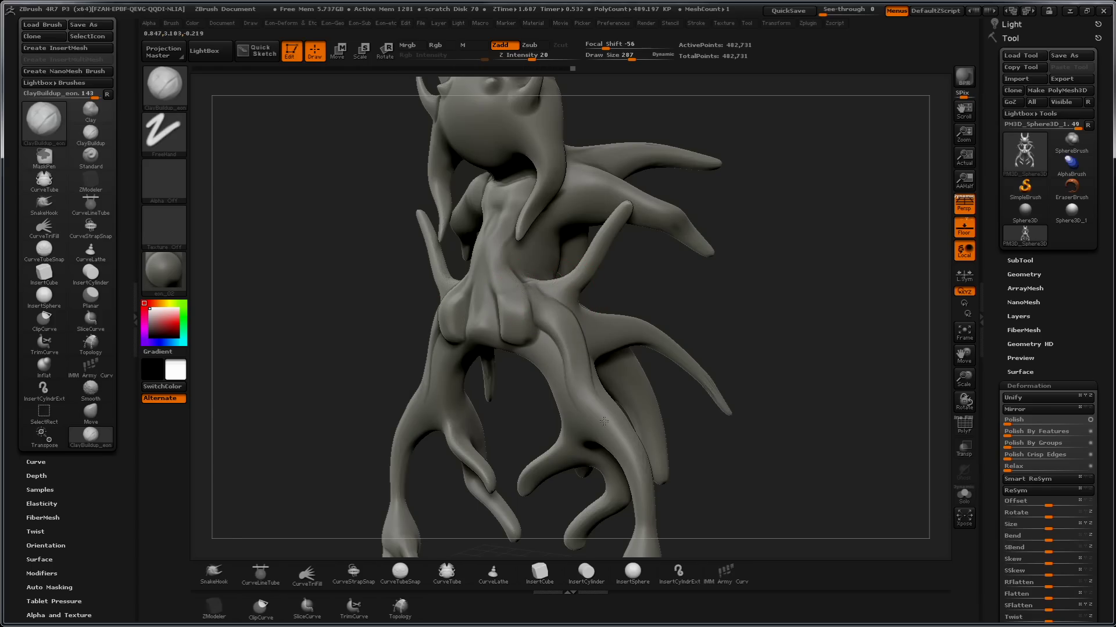
pyautogui.press('s')
pyautogui.moveTo(532, 298)
pyautogui.mouseDown()
pyautogui.moveTo(563, 321)
pyautogui.moveTo(576, 360)
pyautogui.mouseUp()
pyautogui.moveTo(616, 429); pyautogui.dragTo(699, 336)
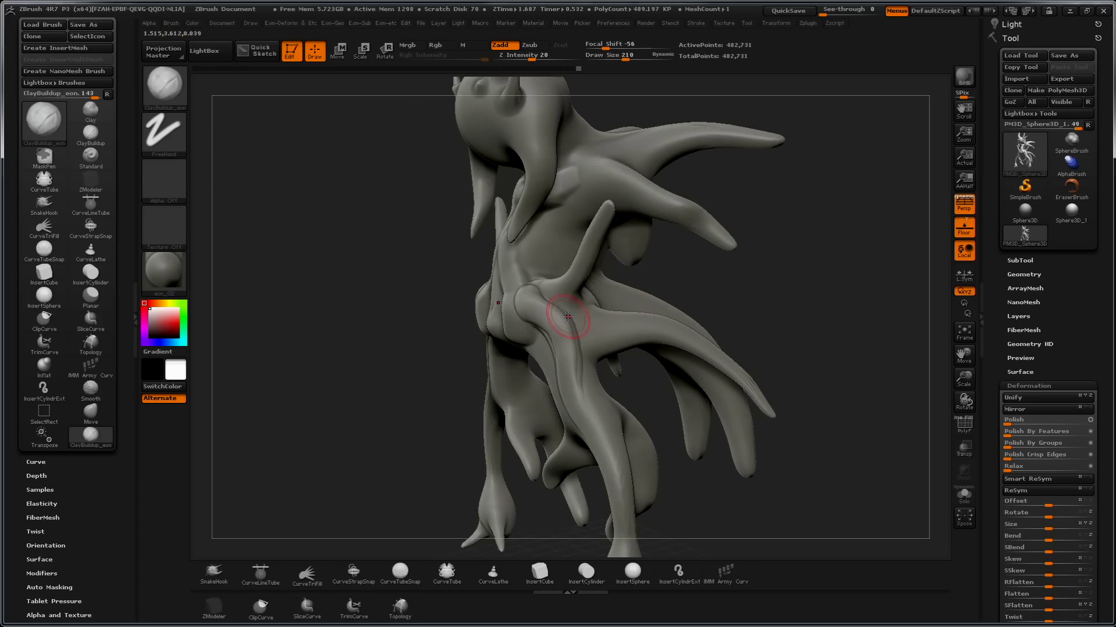
pyautogui.moveTo(587, 326); pyautogui.dragTo(615, 327)
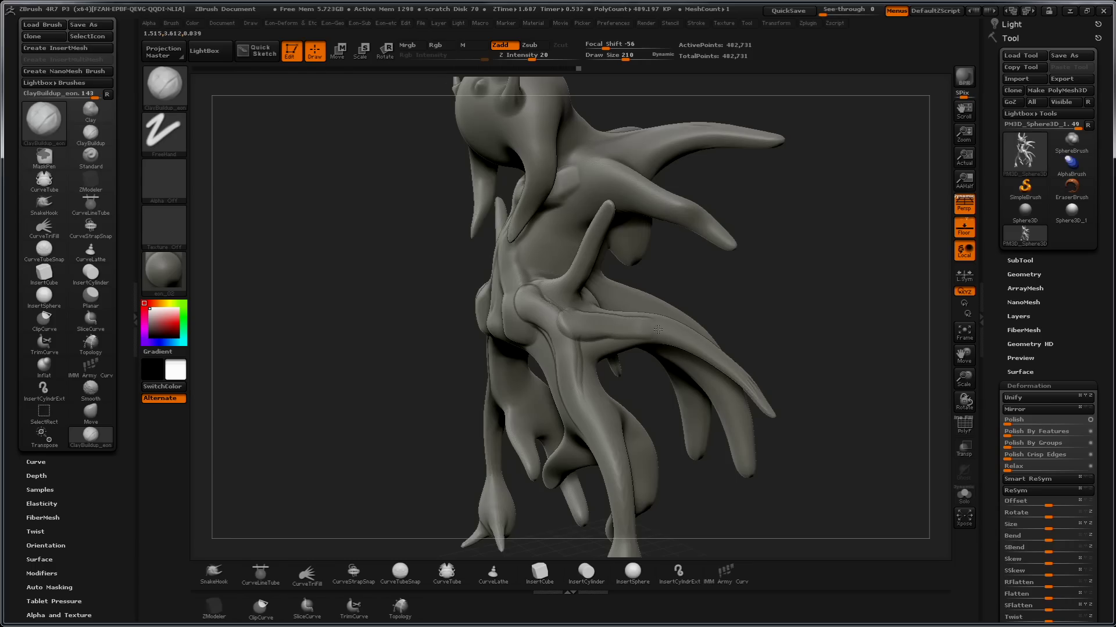
pyautogui.moveTo(743, 418); pyautogui.dragTo(695, 381)
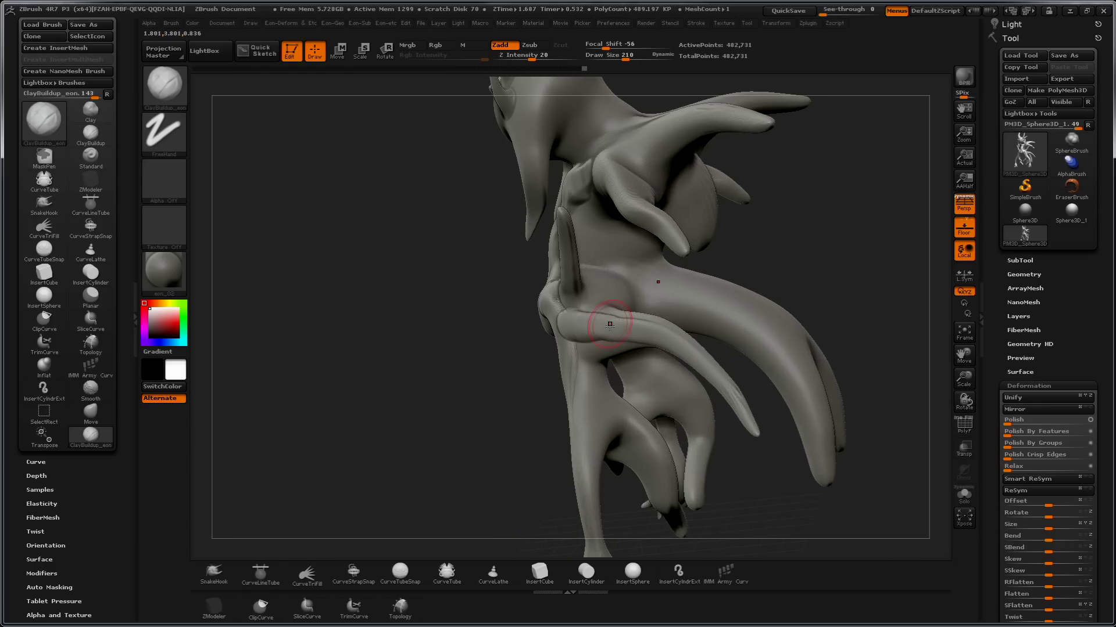
pyautogui.moveTo(413, 381); pyautogui.dragTo(355, 361)
pyautogui.moveTo(122, 476); pyautogui.dragTo(118, 383)
# - Expand the Auto Masking options and add a clay lump to the chest from a front view
pyautogui.click(51, 401)
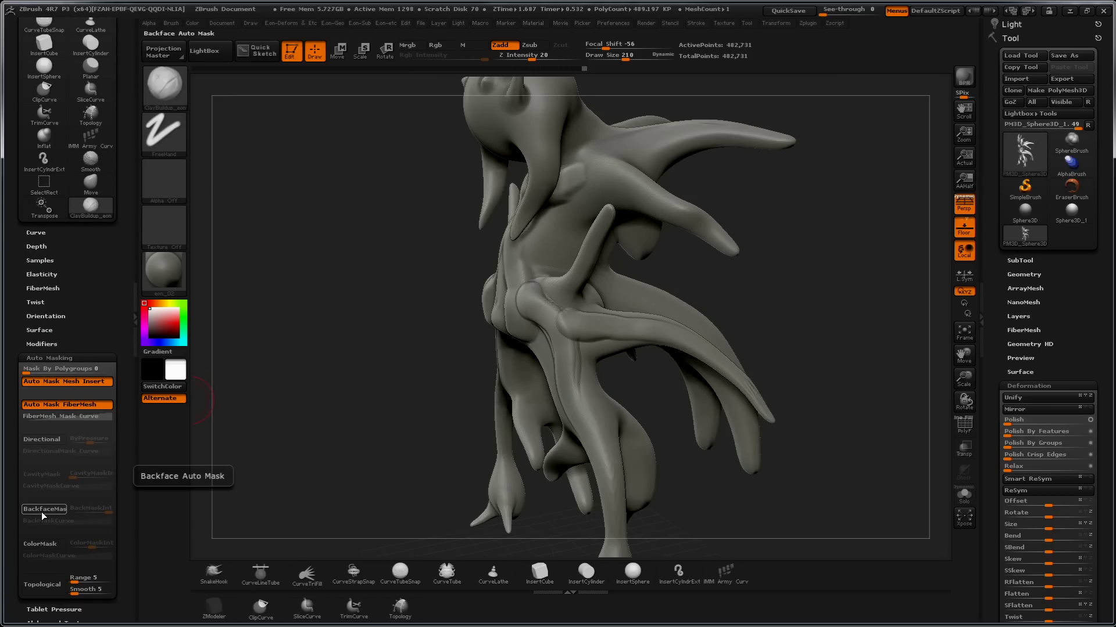
pyautogui.moveTo(825, 371)
pyautogui.mouseDown()
pyautogui.moveTo(785, 317)
pyautogui.moveTo(754, 319)
pyautogui.mouseUp()
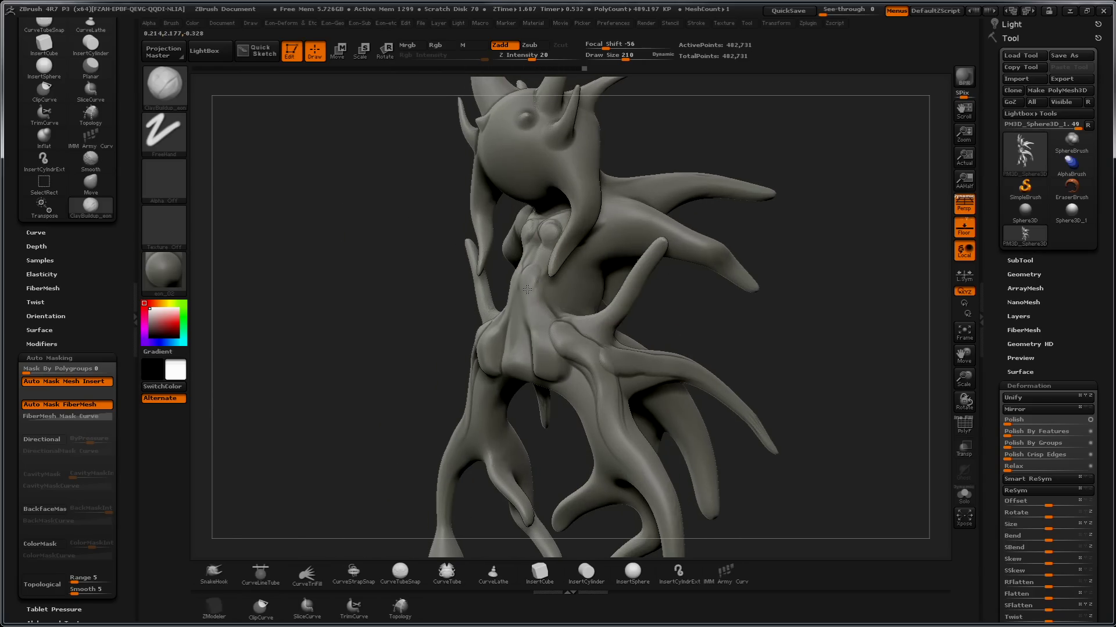
pyautogui.moveTo(548, 324)
pyautogui.mouseDown()
pyautogui.moveTo(585, 329)
pyautogui.moveTo(620, 304)
pyautogui.mouseUp()
pyautogui.moveTo(835, 370)
pyautogui.mouseDown()
pyautogui.moveTo(809, 316)
pyautogui.moveTo(818, 370)
pyautogui.moveTo(811, 361)
pyautogui.mouseUp()
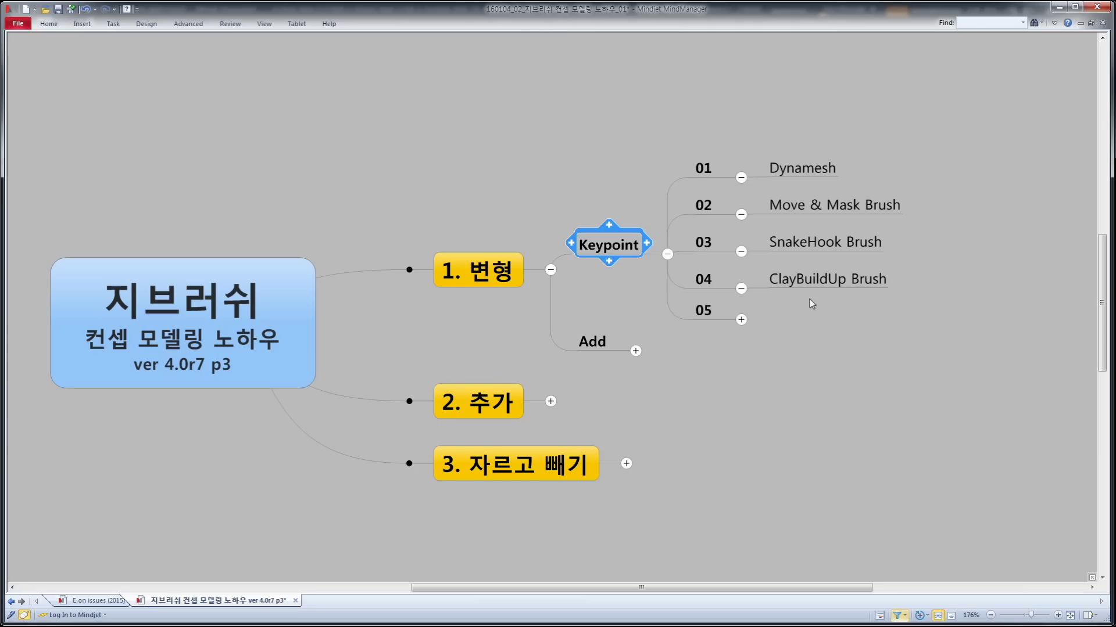
# - Expand topic 05 in the mind map so Dam_Standard Brush appears beneath it
pyautogui.click(741, 319)
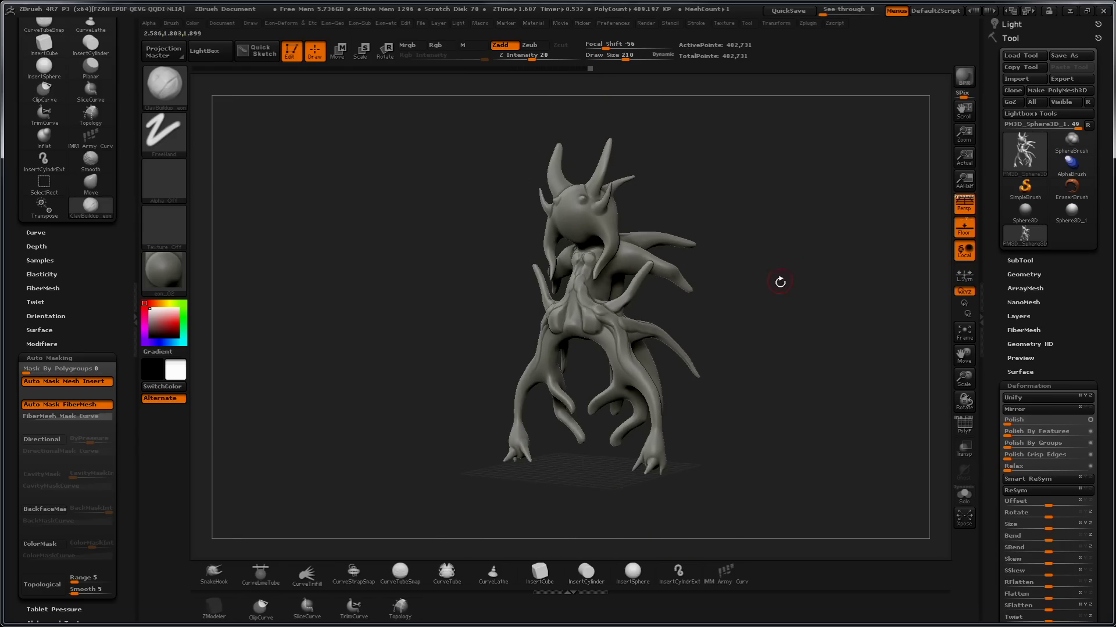
# - Frame the creature's torso and head, enlarging the brush to 310
pyautogui.moveTo(777, 282)
pyautogui.mouseDown()
pyautogui.moveTo(758, 316)
pyautogui.moveTo(623, 308)
pyautogui.mouseUp()
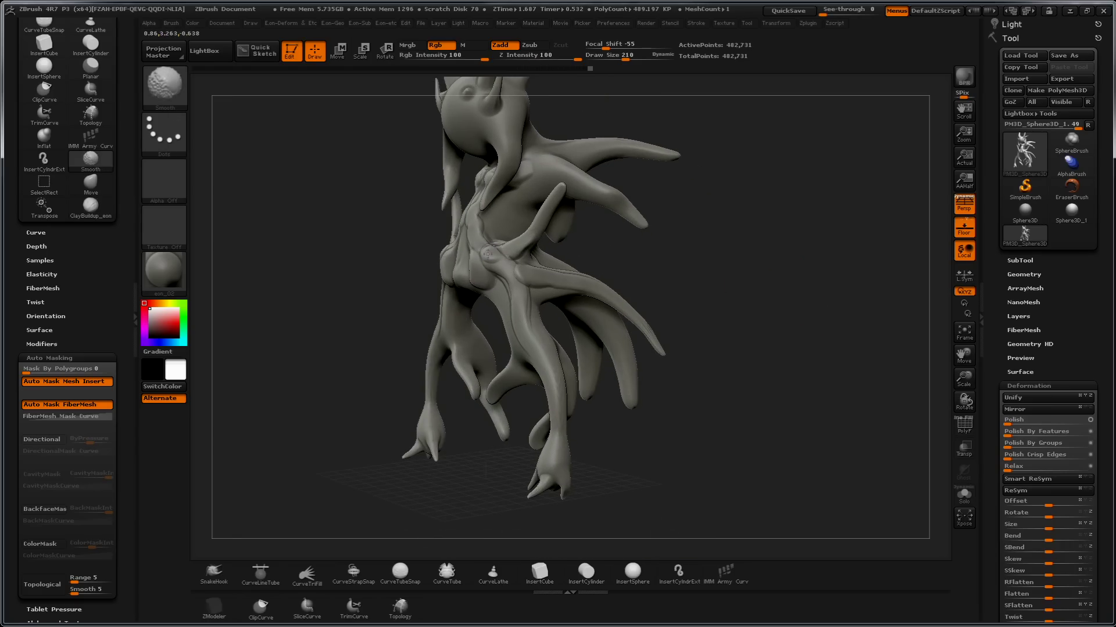
pyautogui.moveTo(494, 284); pyautogui.dragTo(634, 266)
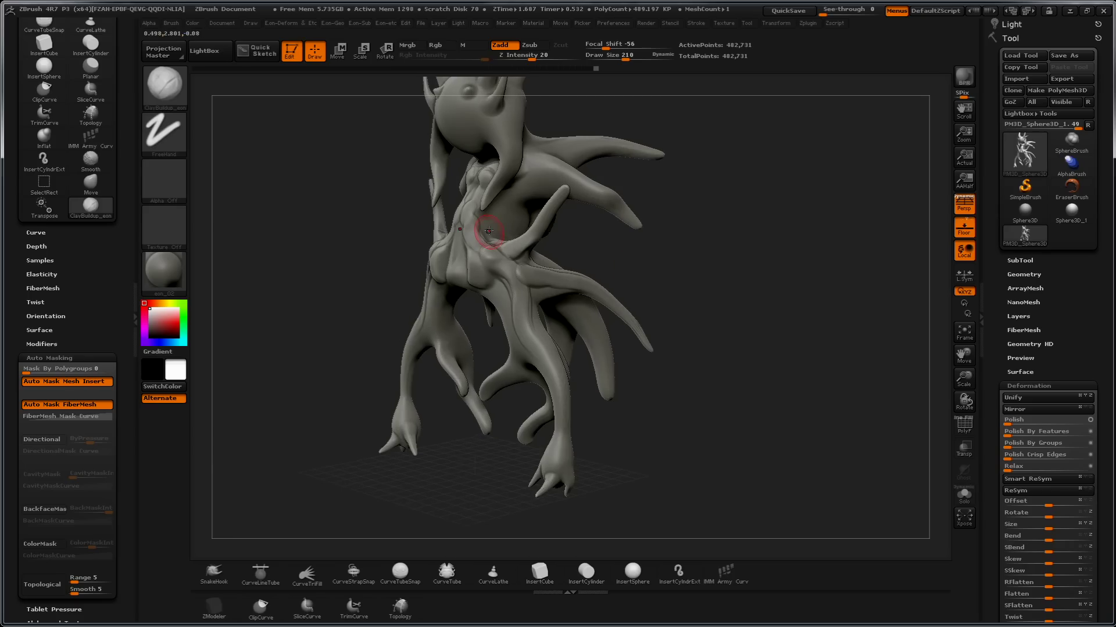
pyautogui.moveTo(687, 218)
pyautogui.mouseDown()
pyautogui.moveTo(821, 267)
pyautogui.moveTo(813, 285)
pyautogui.mouseUp()
pyautogui.press('s')
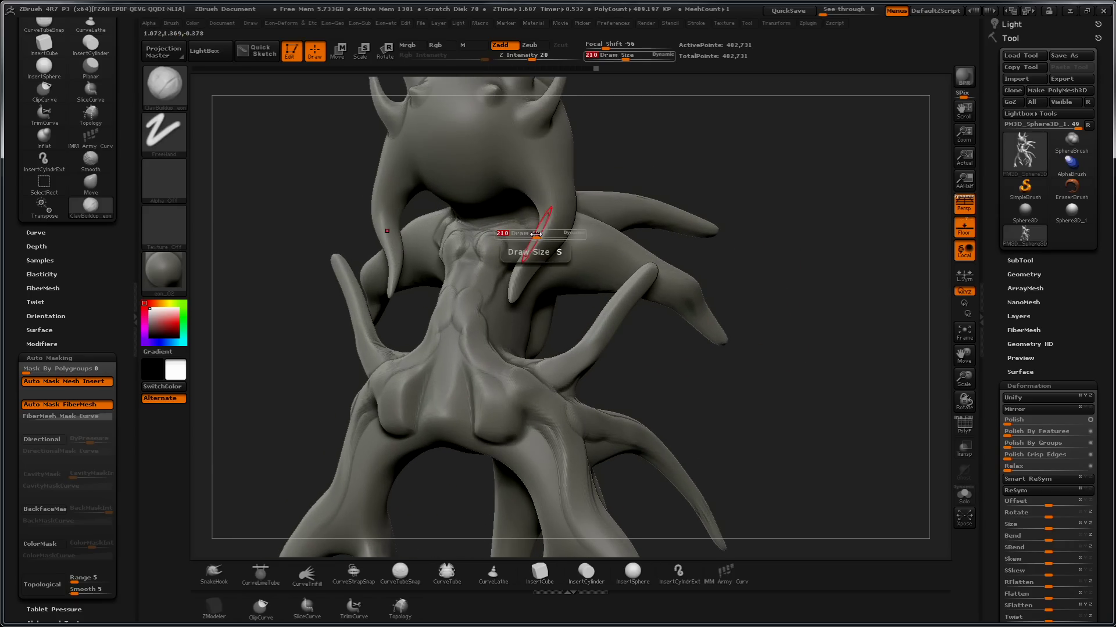
pyautogui.moveTo(536, 235); pyautogui.dragTo(547, 235)
pyautogui.moveTo(690, 155); pyautogui.dragTo(577, 237)
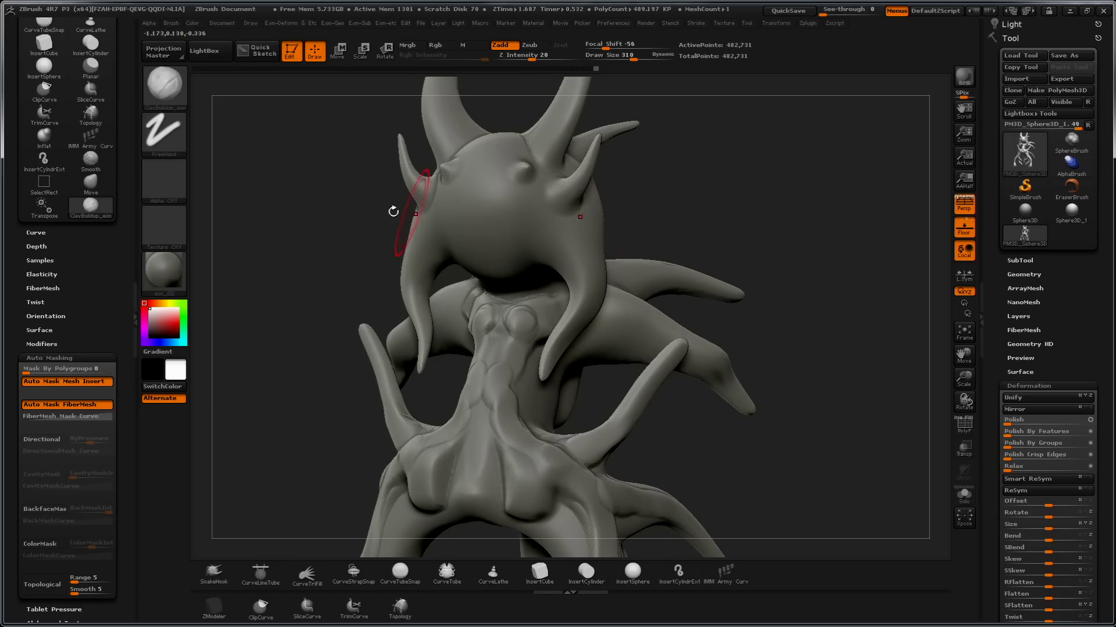
pyautogui.moveTo(288, 199); pyautogui.dragTo(294, 199)
# - Switch to Dam_Standard at Draw Size 237 and carve a mirrored groove down the head's side
pyautogui.press('b')
pyautogui.press('d')
pyautogui.press('s')
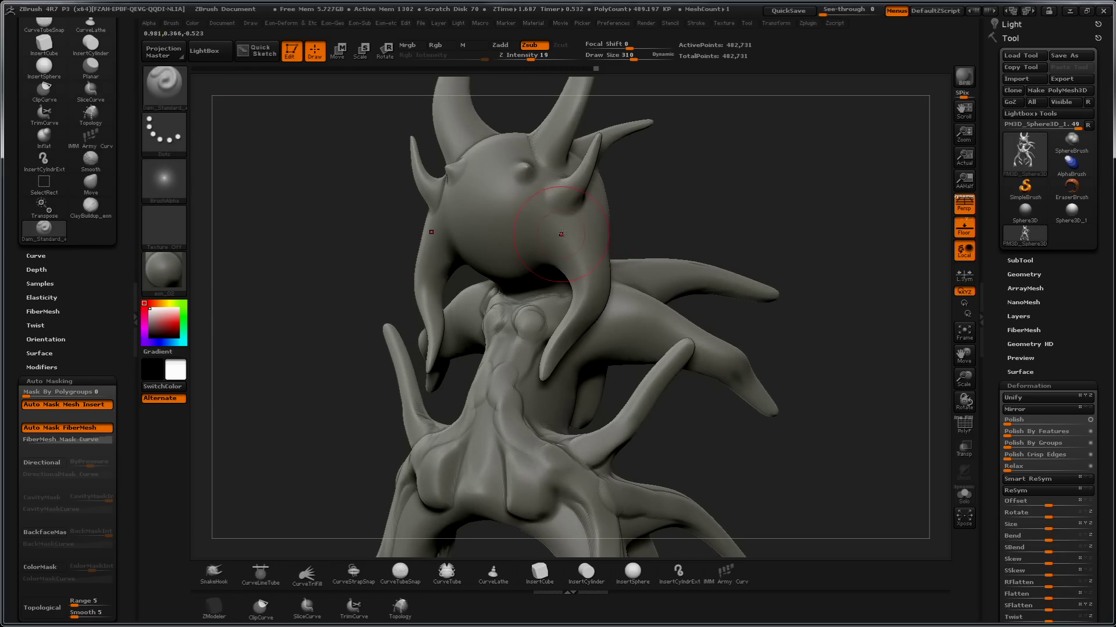
pyautogui.press('s')
pyautogui.moveTo(548, 215); pyautogui.dragTo(511, 219)
pyautogui.moveTo(545, 219); pyautogui.dragTo(527, 267)
# - Carve mirrored grooves down the body and tentacle, plus twin grooves down the body's centre
pyautogui.moveTo(660, 209)
pyautogui.mouseDown()
pyautogui.moveTo(694, 141)
pyautogui.moveTo(523, 247)
pyautogui.mouseUp()
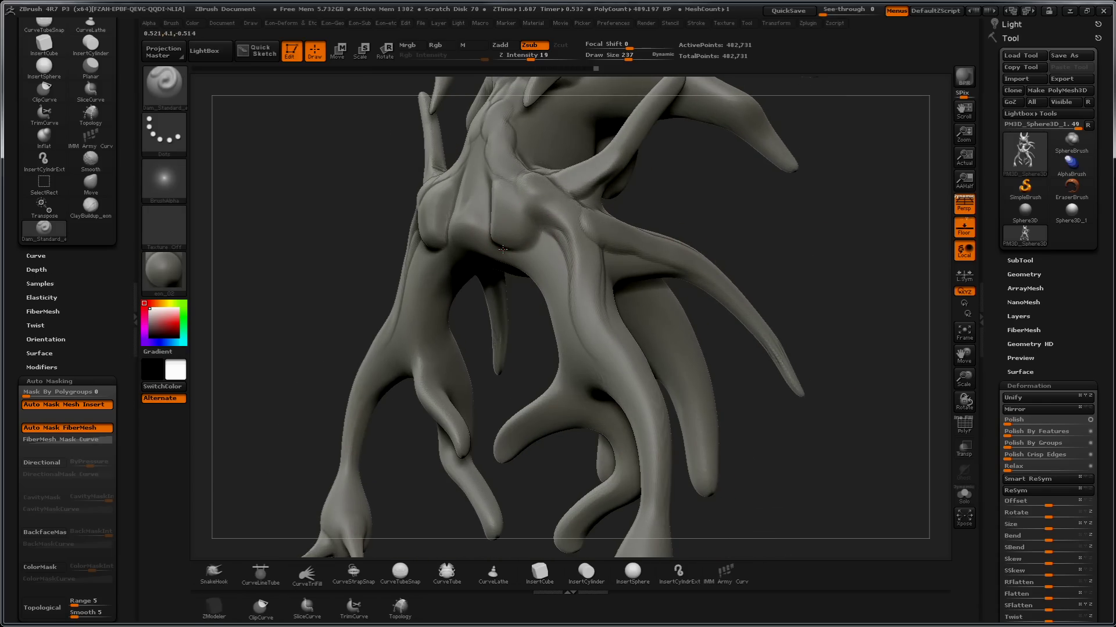
pyautogui.moveTo(555, 238); pyautogui.dragTo(567, 291)
pyautogui.moveTo(589, 359); pyautogui.dragTo(623, 420)
pyautogui.moveTo(780, 419)
pyautogui.mouseDown()
pyautogui.moveTo(839, 374)
pyautogui.moveTo(771, 220)
pyautogui.moveTo(789, 236)
pyautogui.mouseUp()
pyautogui.scroll(2, 697, 211)
pyautogui.scroll(2, 660, 212)
pyautogui.moveTo(443, 114)
pyautogui.mouseDown()
pyautogui.moveTo(482, 209)
pyautogui.moveTo(491, 270)
pyautogui.moveTo(456, 303)
pyautogui.moveTo(459, 319)
pyautogui.moveTo(491, 363)
pyautogui.mouseUp()
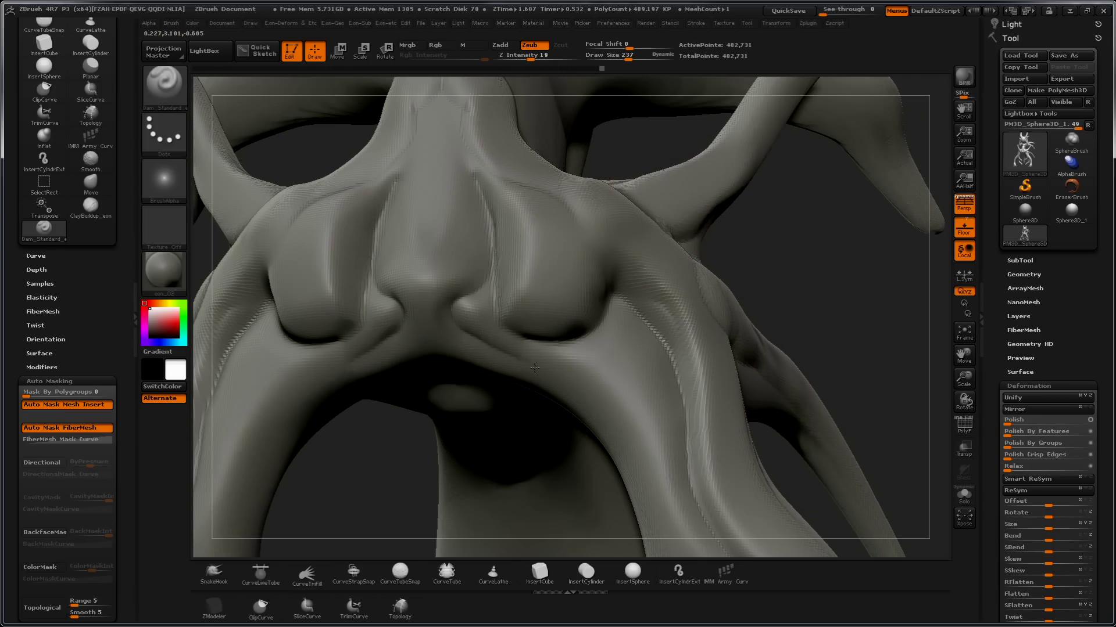
pyautogui.scroll(-4, 714, 221)
pyautogui.moveTo(714, 221); pyautogui.dragTo(778, 337)
pyautogui.scroll(4, 789, 350)
pyautogui.moveTo(652, 250)
pyautogui.mouseDown()
pyautogui.moveTo(901, 299)
pyautogui.moveTo(861, 312)
pyautogui.moveTo(351, 217)
pyautogui.moveTo(569, 216)
pyautogui.moveTo(542, 256)
pyautogui.mouseUp()
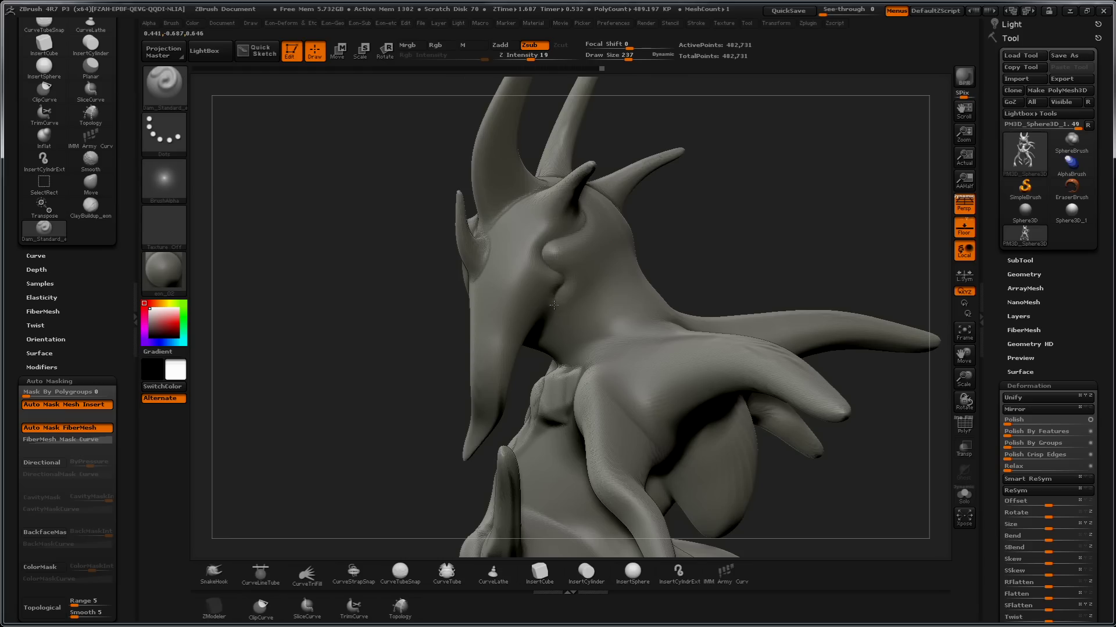
pyautogui.moveTo(755, 239)
pyautogui.mouseDown()
pyautogui.moveTo(745, 275)
pyautogui.moveTo(637, 336)
pyautogui.moveTo(726, 350)
pyautogui.mouseUp()
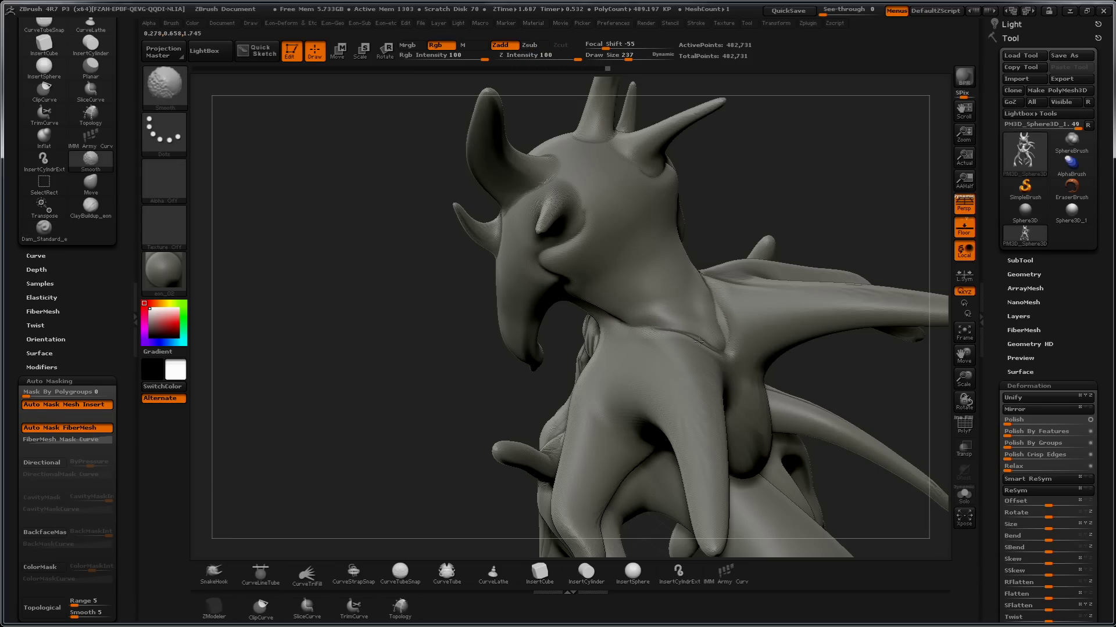
# - Reselect Dam_Standard at size 191 and carve forehead creases and a crease from spike base to horn
pyautogui.moveTo(750, 204); pyautogui.dragTo(821, 143)
pyautogui.press('b')
pyautogui.press('d')
pyautogui.press('s')
pyautogui.moveTo(771, 179)
pyautogui.mouseDown()
pyautogui.moveTo(779, 205)
pyautogui.moveTo(597, 139)
pyautogui.mouseUp()
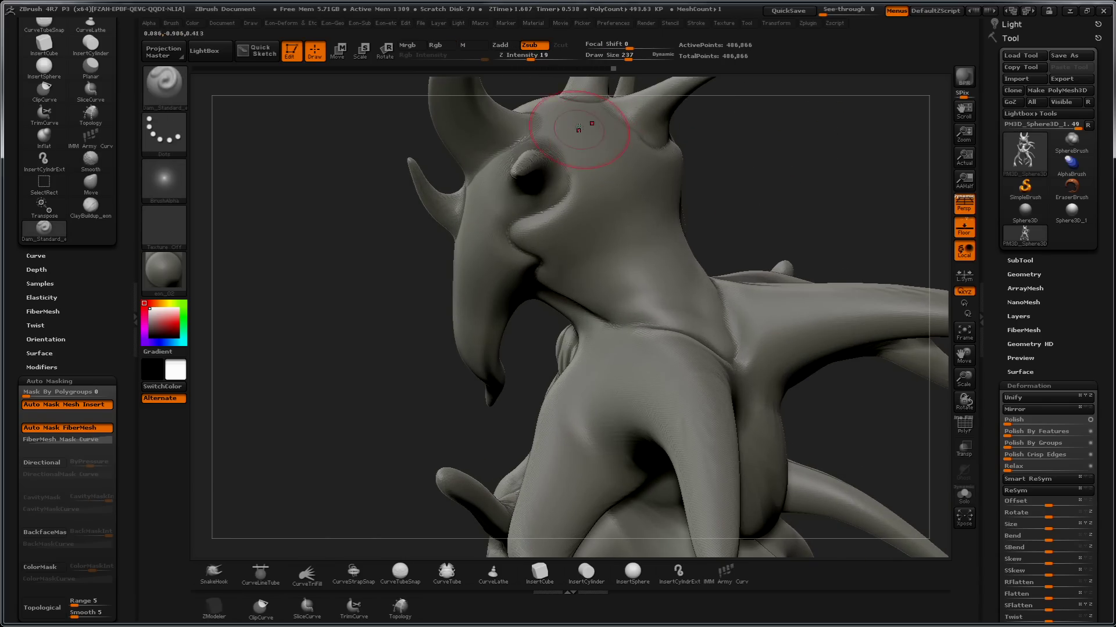
pyautogui.moveTo(347, 231)
pyautogui.mouseDown()
pyautogui.moveTo(555, 229)
pyautogui.moveTo(540, 249)
pyautogui.mouseUp()
pyautogui.press('s')
pyautogui.moveTo(523, 195)
pyautogui.mouseDown()
pyautogui.moveTo(557, 187)
pyautogui.moveTo(539, 243)
pyautogui.mouseUp()
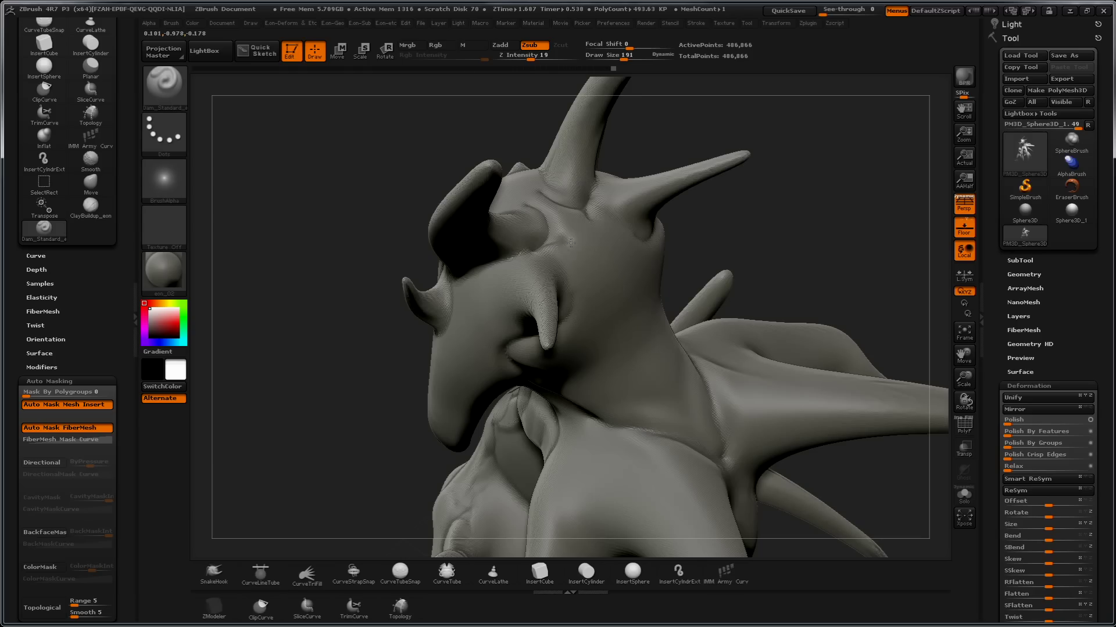
pyautogui.moveTo(641, 242); pyautogui.dragTo(577, 306)
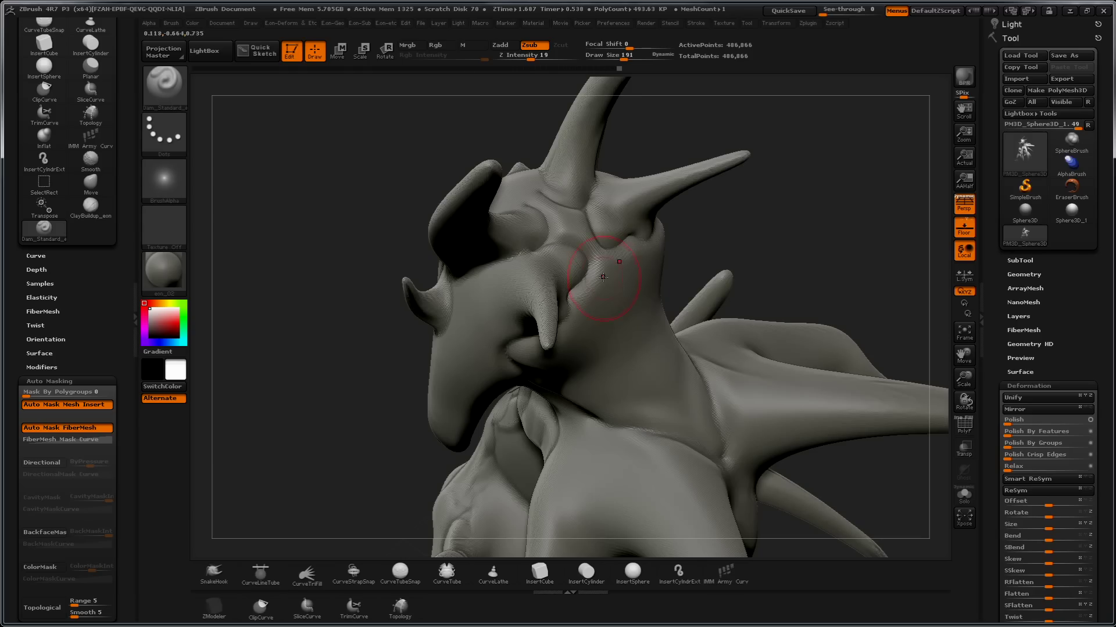
pyautogui.moveTo(828, 279)
pyautogui.mouseDown()
pyautogui.moveTo(780, 174)
pyautogui.moveTo(747, 216)
pyautogui.moveTo(775, 252)
pyautogui.moveTo(799, 379)
pyautogui.moveTo(716, 230)
pyautogui.mouseUp()
# - Build up ClayBuildup relief across the chest and lower neck
pyautogui.press('b')
pyautogui.press('c')
# - Switch to Dam_Standard and carve faint creases on the lower neck and chest
pyautogui.press('b')
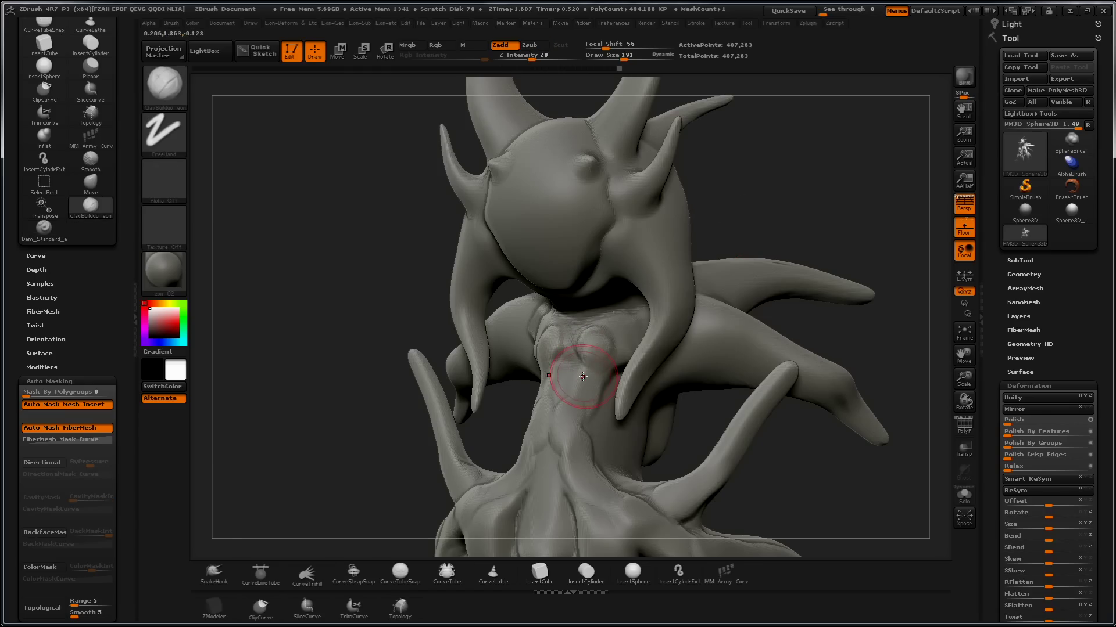
pyautogui.moveTo(592, 377)
pyautogui.mouseDown()
pyautogui.moveTo(543, 372)
pyautogui.moveTo(544, 427)
pyautogui.moveTo(619, 390)
pyautogui.moveTo(588, 366)
pyautogui.moveTo(537, 375)
pyautogui.moveTo(537, 323)
pyautogui.mouseUp()
pyautogui.moveTo(605, 325)
pyautogui.mouseDown()
pyautogui.moveTo(570, 445)
pyautogui.moveTo(526, 436)
pyautogui.mouseUp()
pyautogui.moveTo(602, 436); pyautogui.dragTo(520, 465)
pyautogui.press('b')
pyautogui.press('d')
pyautogui.press('s')
pyautogui.moveTo(592, 436); pyautogui.dragTo(555, 477)
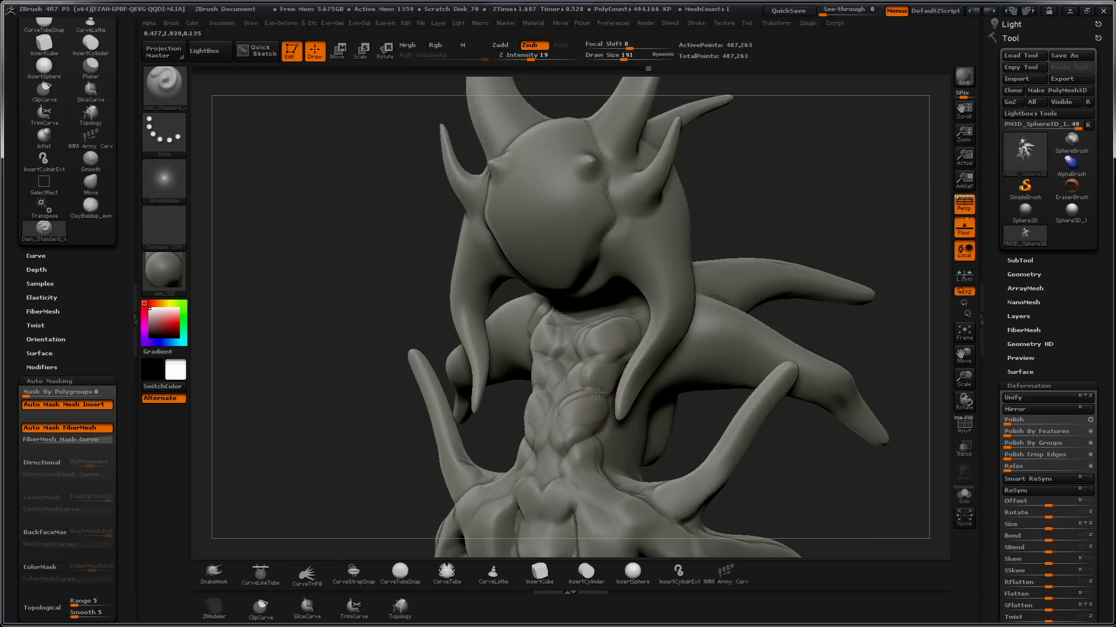
pyautogui.moveTo(613, 355); pyautogui.dragTo(619, 361)
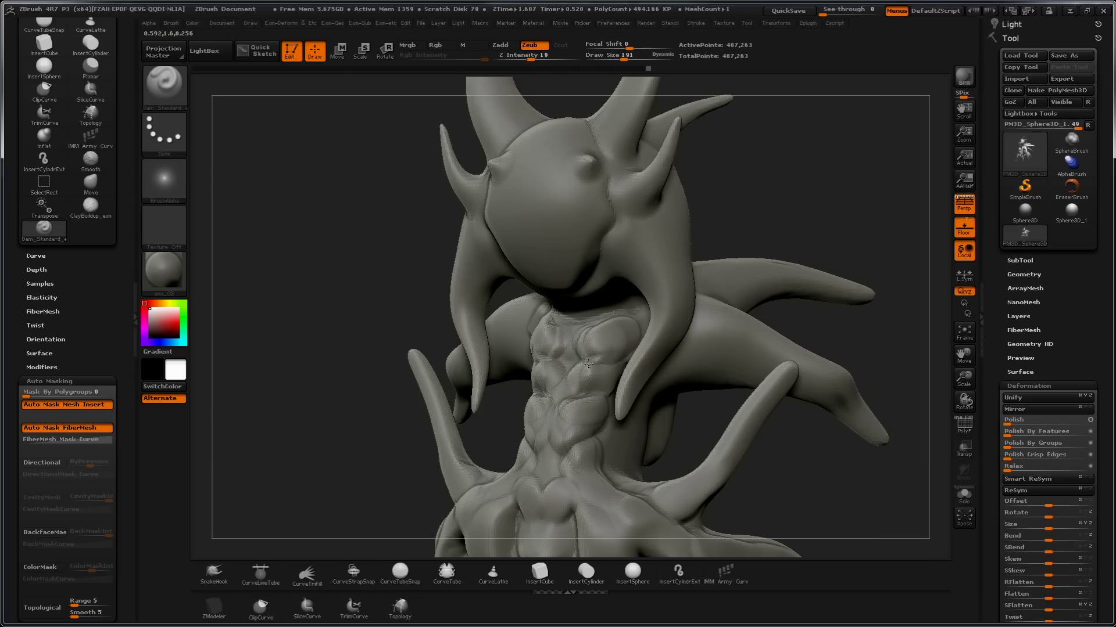
# - Carve a crease on the central crotch area, then reframe and enlarge the brush to 280
pyautogui.moveTo(448, 443); pyautogui.dragTo(413, 340)
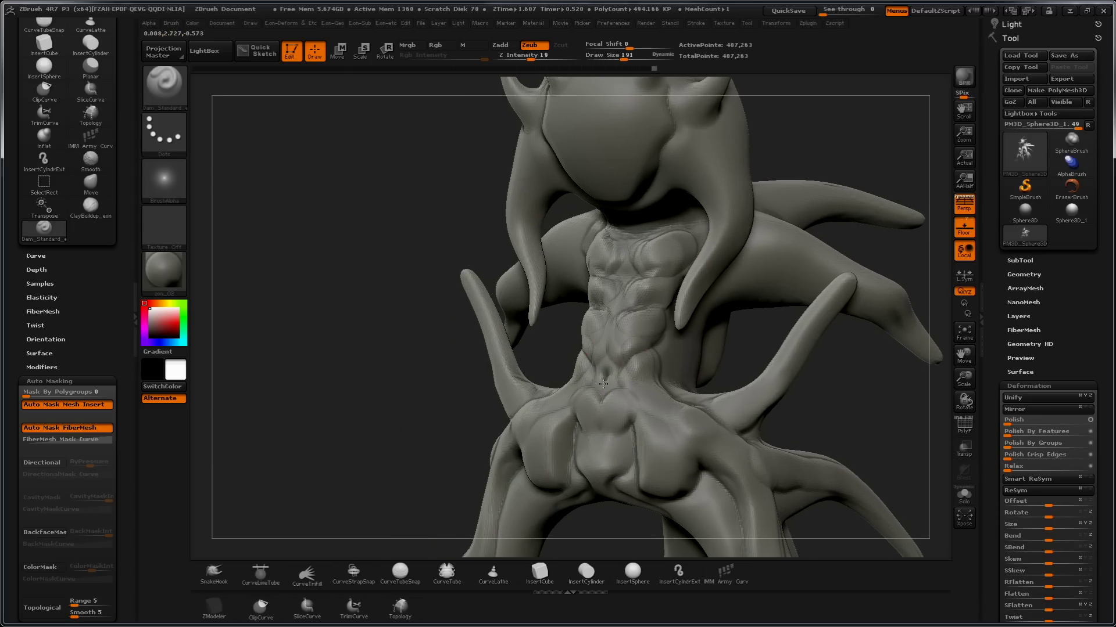
pyautogui.press('ctrl')
pyautogui.moveTo(622, 431); pyautogui.dragTo(607, 452)
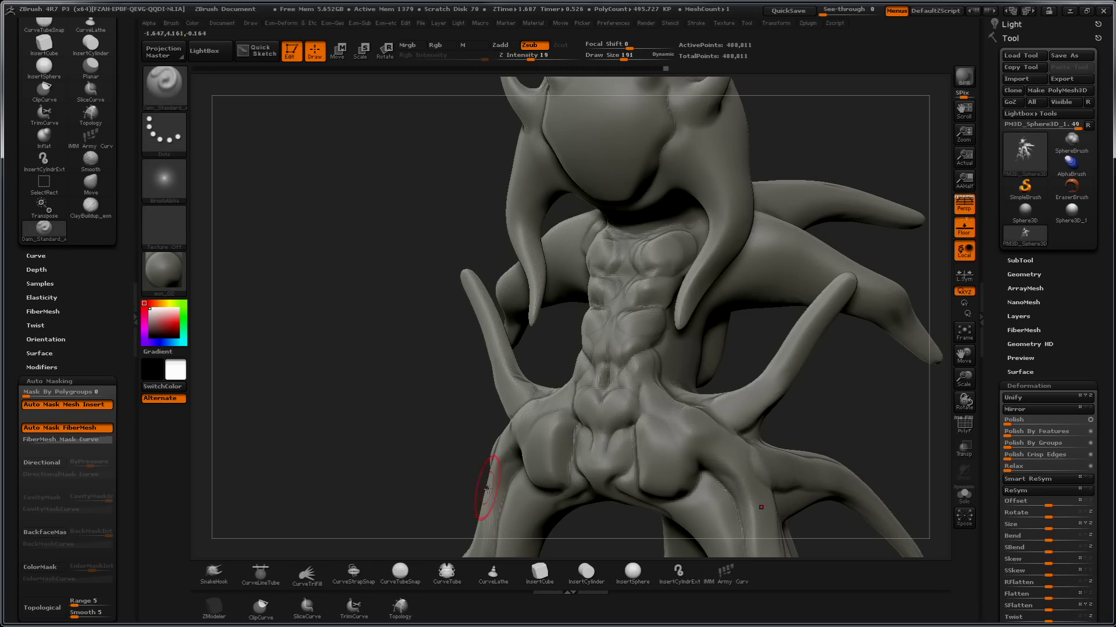
pyautogui.press('f')
pyautogui.moveTo(747, 366)
pyautogui.mouseDown()
pyautogui.moveTo(879, 378)
pyautogui.moveTo(864, 261)
pyautogui.moveTo(832, 344)
pyautogui.moveTo(529, 319)
pyautogui.mouseUp()
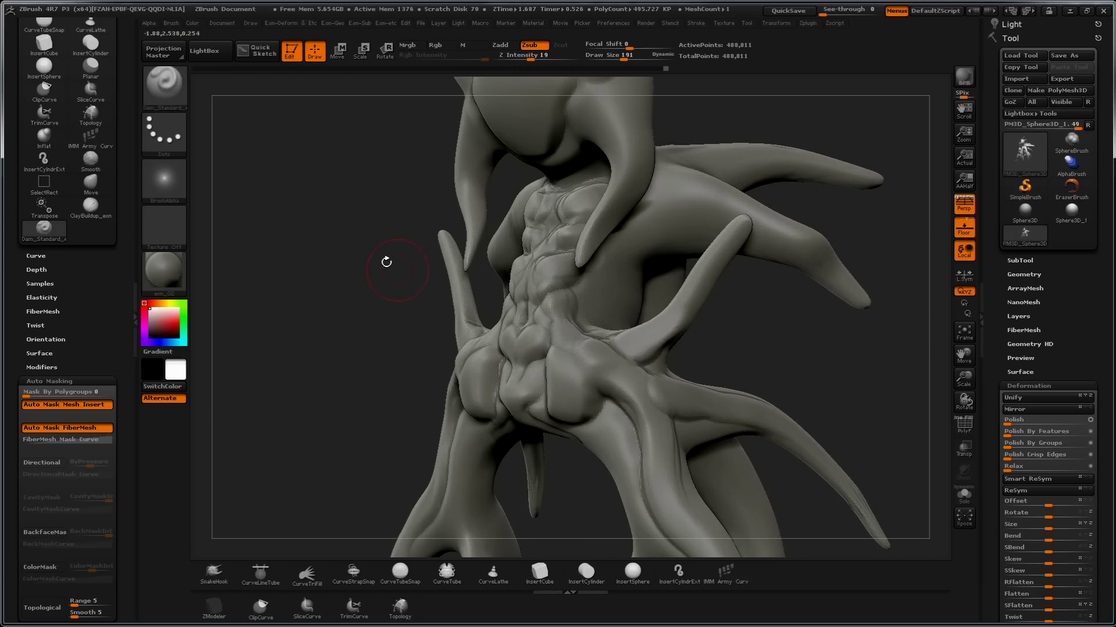
pyautogui.moveTo(317, 237); pyautogui.dragTo(310, 296)
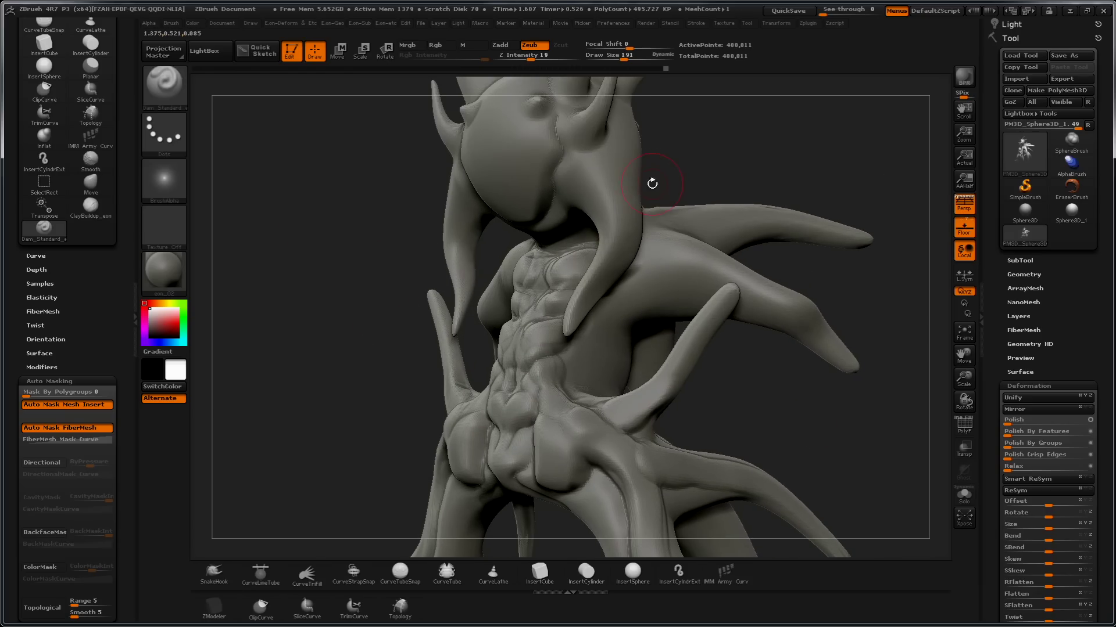
pyautogui.press(']')
pyautogui.press(']')
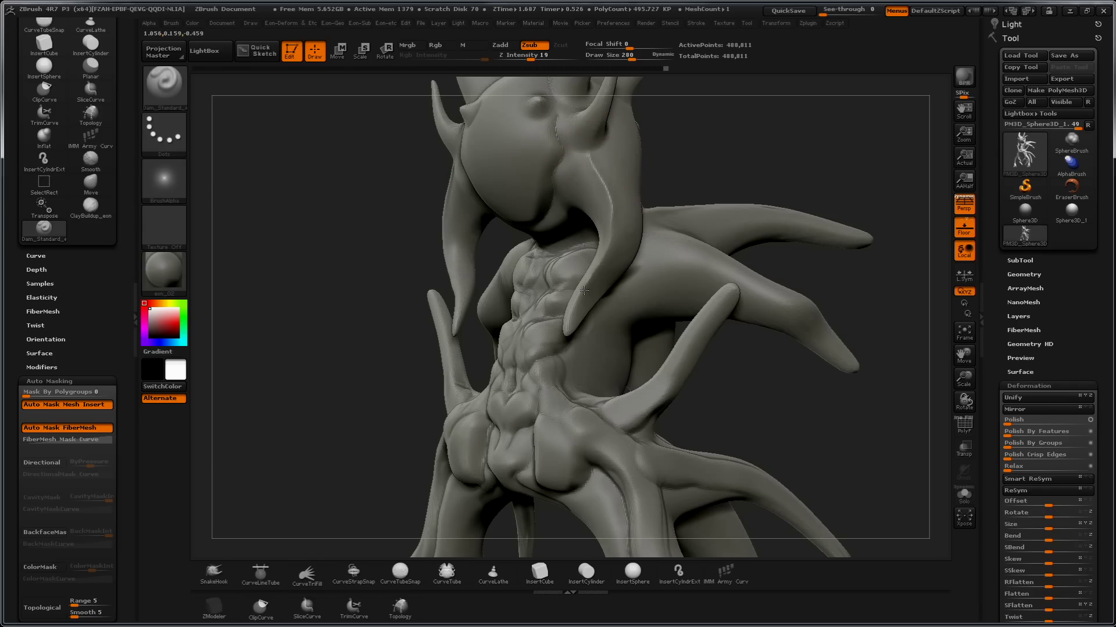
# - Smooth the surface and carve a short crease into the head
pyautogui.press('shift')
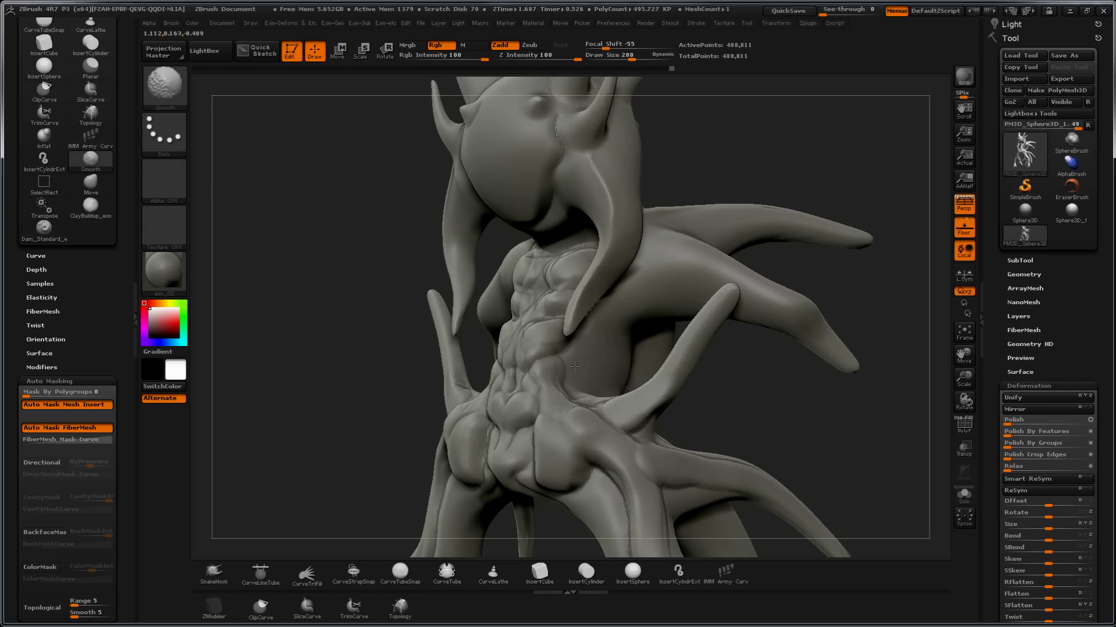
pyautogui.keyDown('alt'); pyautogui.moveTo(685, 244); pyautogui.dragTo(683, 172); pyautogui.keyUp('alt')
pyautogui.moveTo(767, 271)
pyautogui.mouseDown()
pyautogui.moveTo(784, 272)
pyautogui.moveTo(364, 280)
pyautogui.mouseUp()
pyautogui.moveTo(535, 116); pyautogui.dragTo(508, 231)
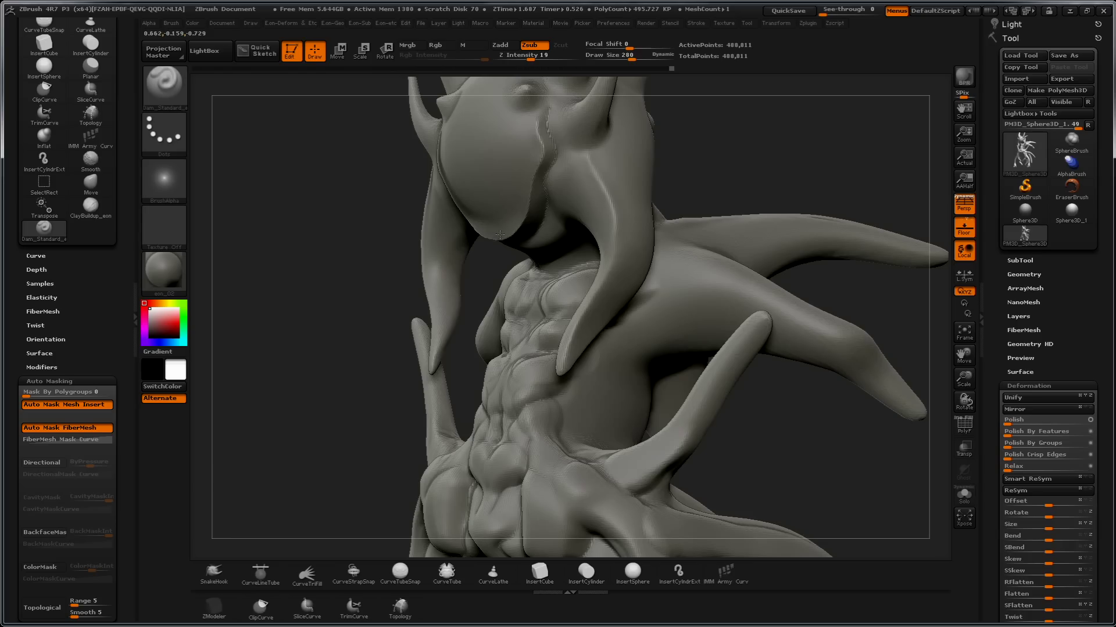
pyautogui.moveTo(333, 336); pyautogui.dragTo(410, 247)
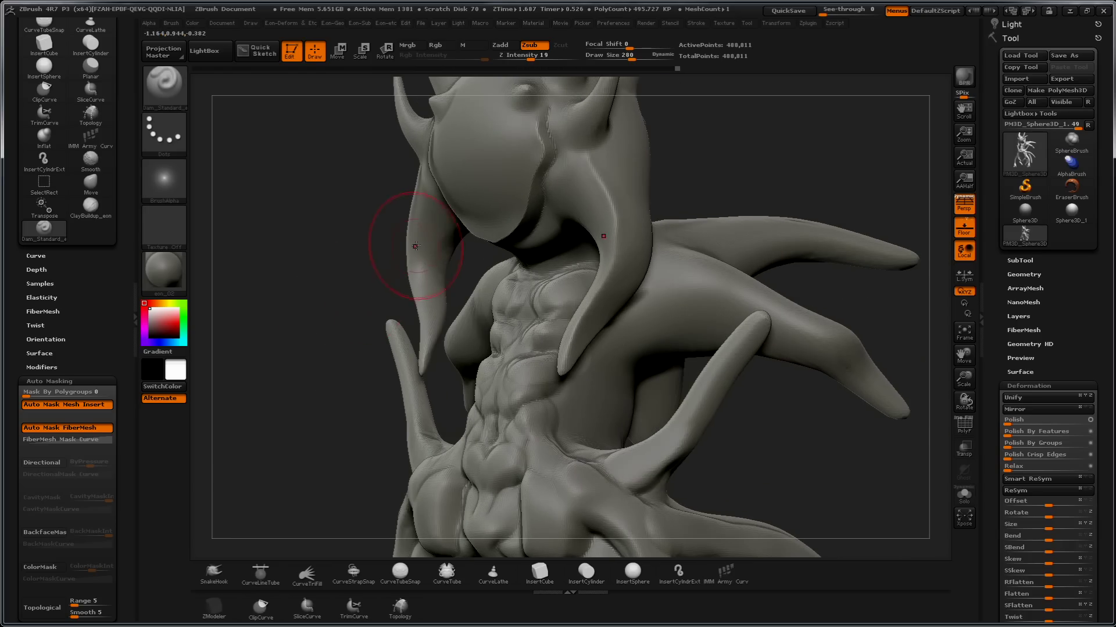
# - Switch to ClayBuildup and Shift-smooth the head while turning toward the face
pyautogui.press('b')
pyautogui.press('c')
pyautogui.press('b')
pyautogui.press('s')
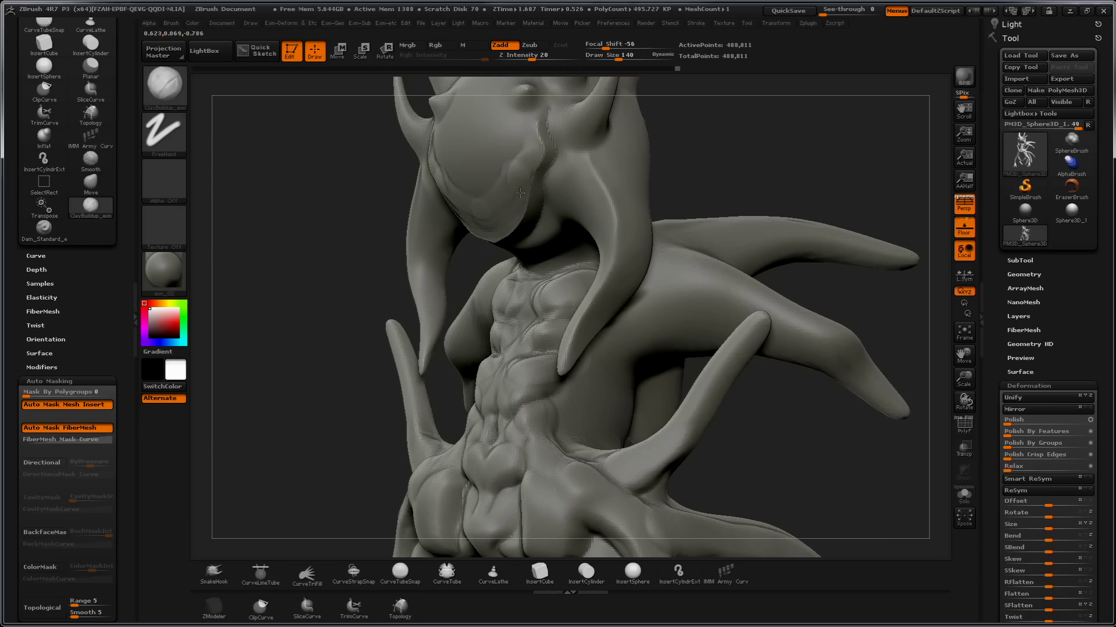
pyautogui.press('shift')
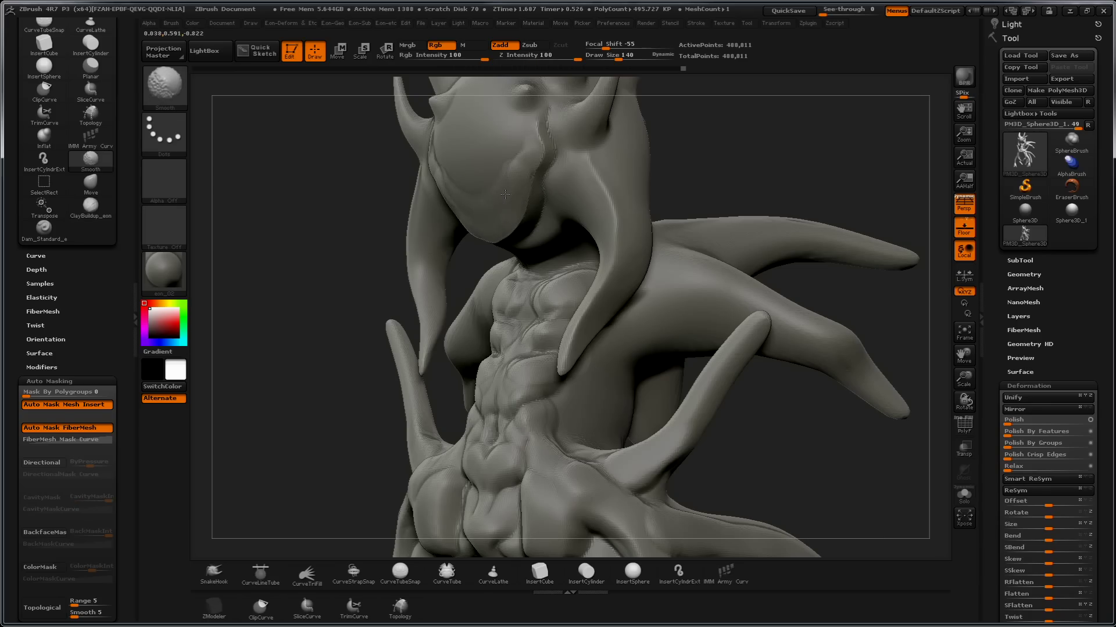
pyautogui.moveTo(301, 298); pyautogui.dragTo(481, 162)
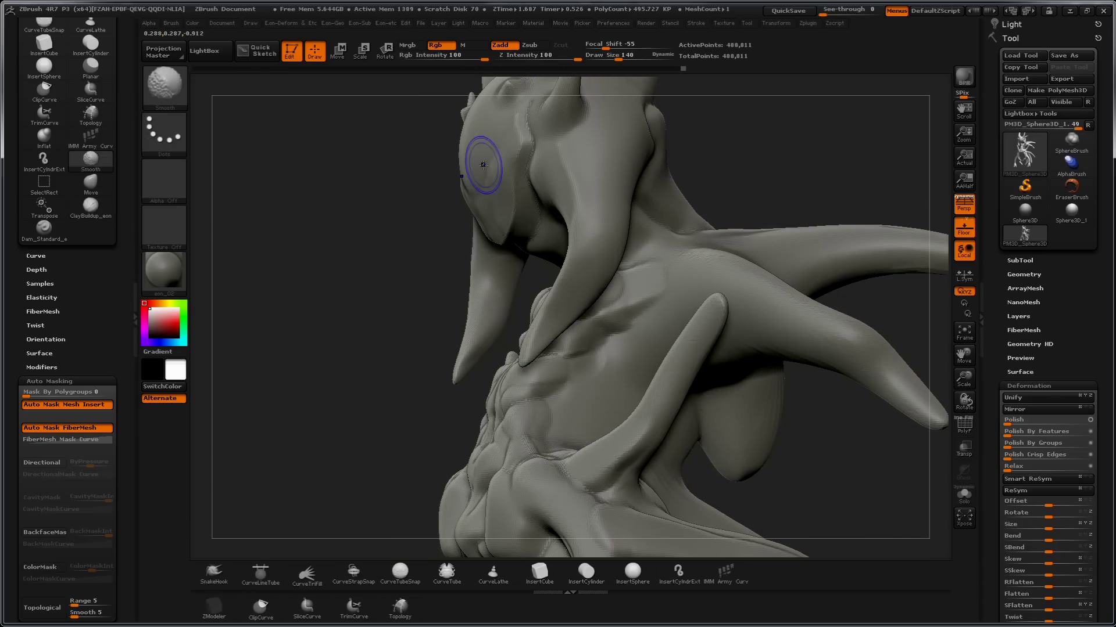
pyautogui.moveTo(373, 269); pyautogui.dragTo(490, 182)
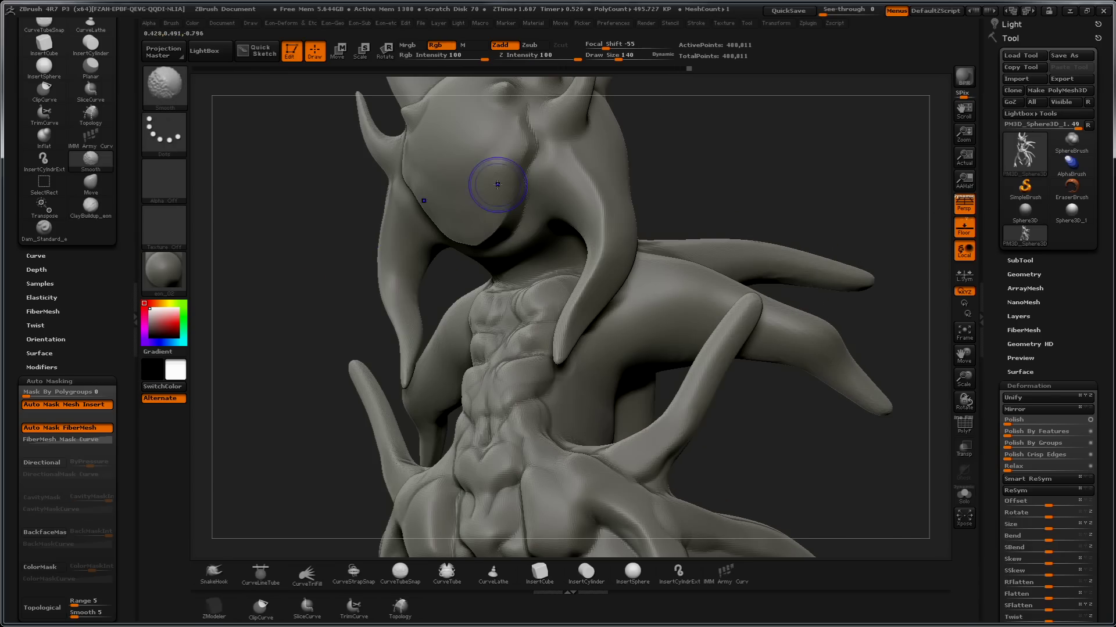
# - Select the Pinch brush, then switch to hPolish
pyautogui.press('b')
pyautogui.press('p')
pyautogui.press('i')
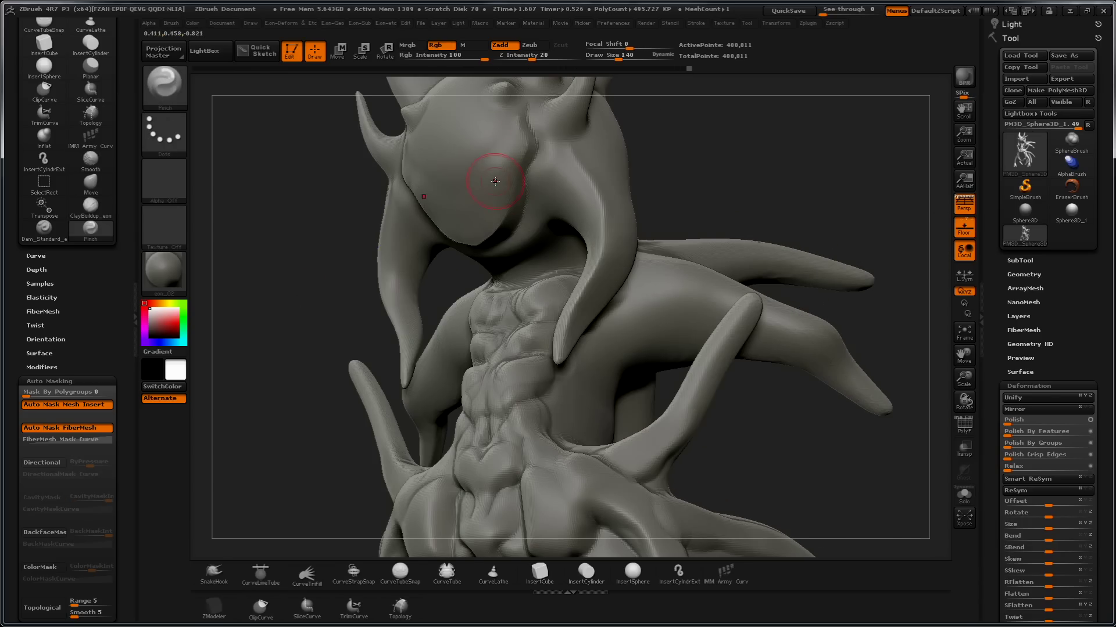
pyautogui.press('b')
pyautogui.press('h')
pyautogui.press('p')
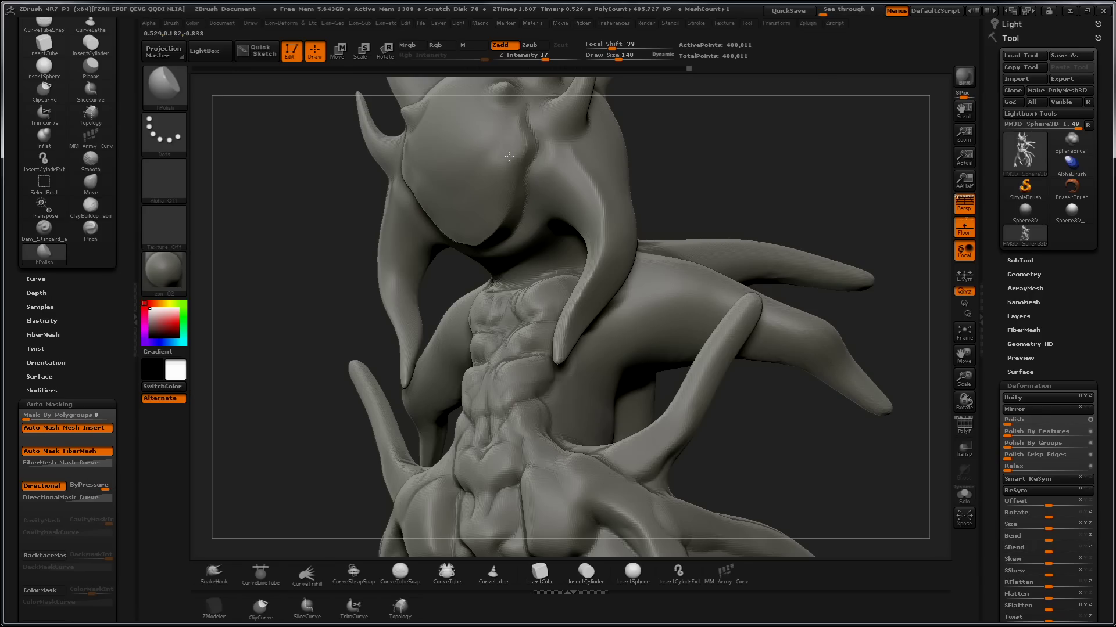
# - Enlarge the hPolish brush to 179 and smooth the head
pyautogui.press('s')
pyautogui.moveTo(494, 210); pyautogui.dragTo(511, 209)
pyautogui.press('shift')
pyautogui.moveTo(697, 145); pyautogui.dragTo(563, 155)
# - Select Dam_Standard and frame the model around the chest and horns
pyautogui.press('b')
pyautogui.press('d')
pyautogui.press('s')
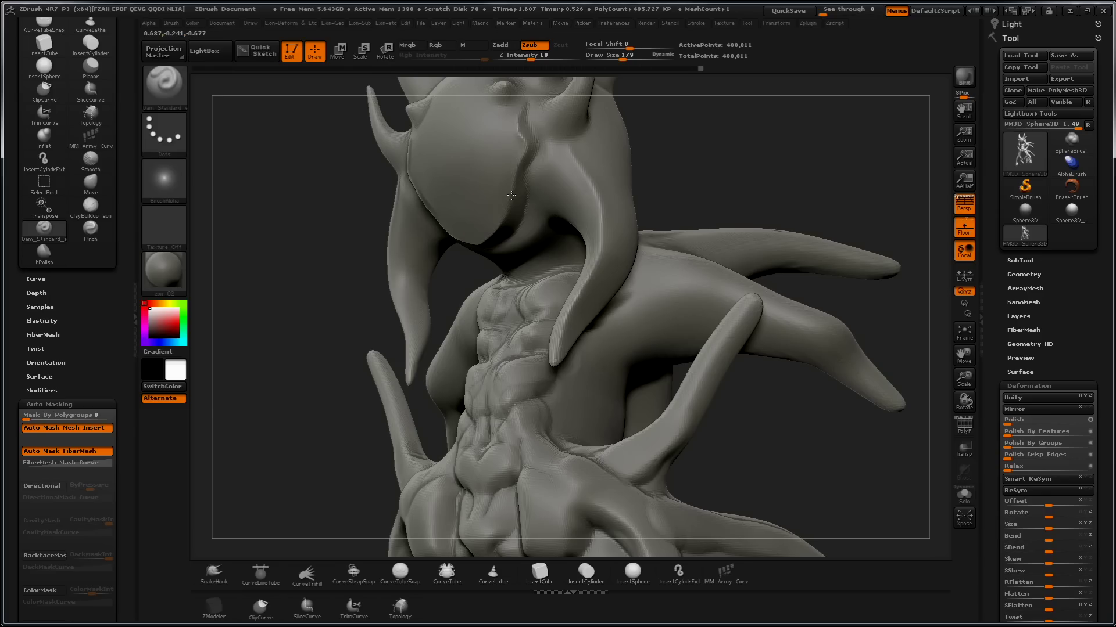
pyautogui.keyDown('shift'); pyautogui.moveTo(472, 237); pyautogui.dragTo(482, 234); pyautogui.keyUp('shift')
pyautogui.press('f')
pyautogui.moveTo(528, 108)
pyautogui.mouseDown()
pyautogui.moveTo(362, 373)
pyautogui.moveTo(405, 434)
pyautogui.mouseUp()
pyautogui.moveTo(367, 224); pyautogui.dragTo(515, 254)
pyautogui.keyDown('ctrl'); pyautogui.moveTo(473, 286); pyautogui.dragTo(476, 134); pyautogui.keyUp('ctrl')
# - Switch masking to MaskLasso, lasso the head, and invert so only the head stays unmasked
pyautogui.click(176, 131)
pyautogui.click(273, 148)
pyautogui.moveTo(491, 134)
pyautogui.keyDown('ctrl'); pyautogui.mouseDown()
pyautogui.moveTo(580, 154)
pyautogui.moveTo(597, 249)
pyautogui.moveTo(499, 318)
pyautogui.moveTo(541, 296)
pyautogui.mouseUp(); pyautogui.keyUp('ctrl')
pyautogui.keyDown('ctrl'); pyautogui.click(426, 350); pyautogui.keyUp('ctrl')
pyautogui.moveTo(767, 156)
pyautogui.keyDown('ctrl'); pyautogui.mouseDown()
pyautogui.moveTo(625, 194)
pyautogui.moveTo(770, 160)
pyautogui.moveTo(639, 193)
pyautogui.mouseUp(); pyautogui.keyUp('ctrl')
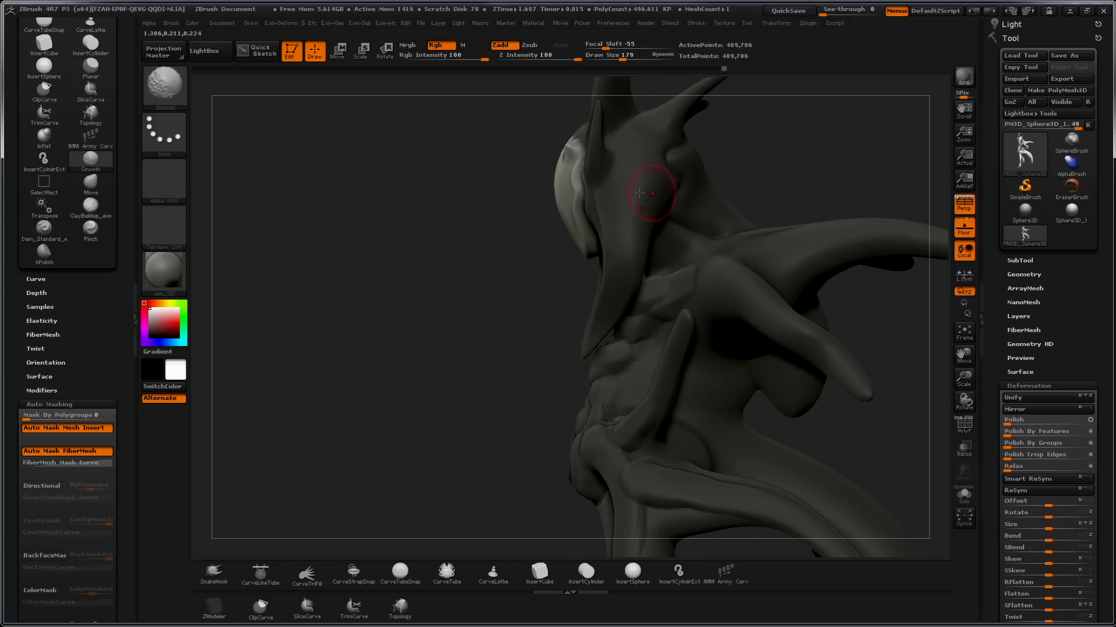
# - With the Move brush at size 430, pull the jaw lobe down and bulge its upper edge outward
pyautogui.press('s')
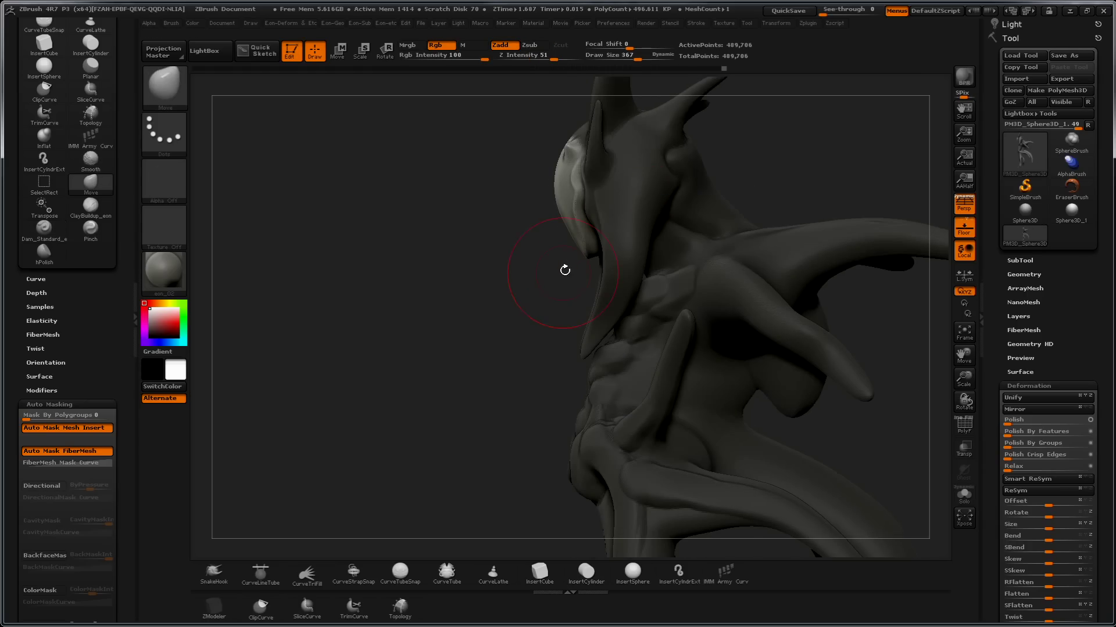
pyautogui.press('s')
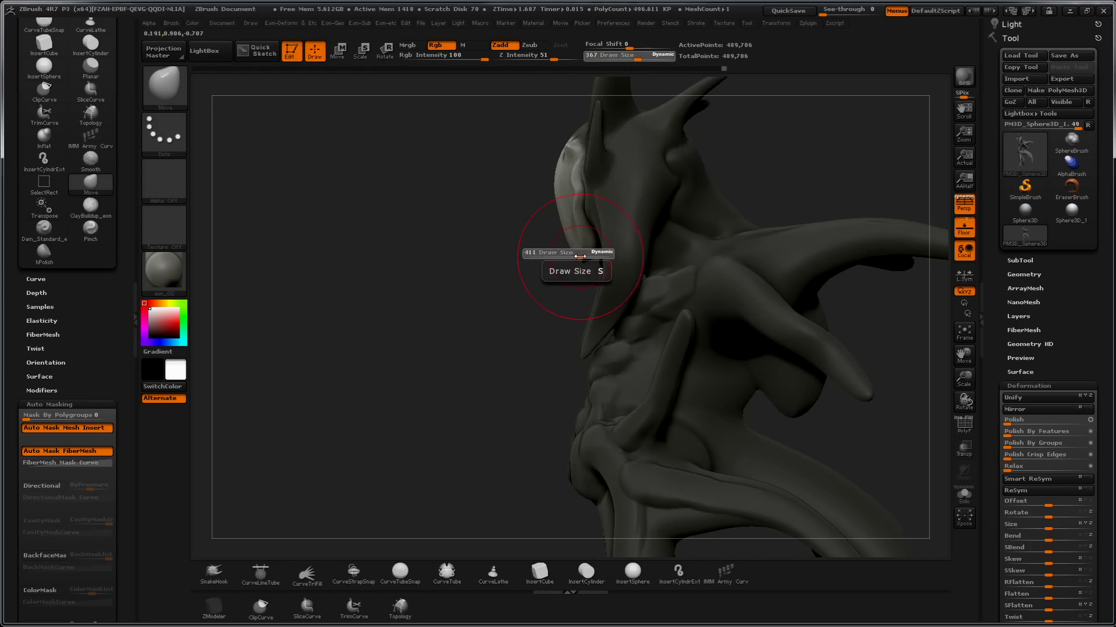
pyautogui.moveTo(580, 255); pyautogui.dragTo(570, 263)
pyautogui.moveTo(559, 205); pyautogui.dragTo(553, 212)
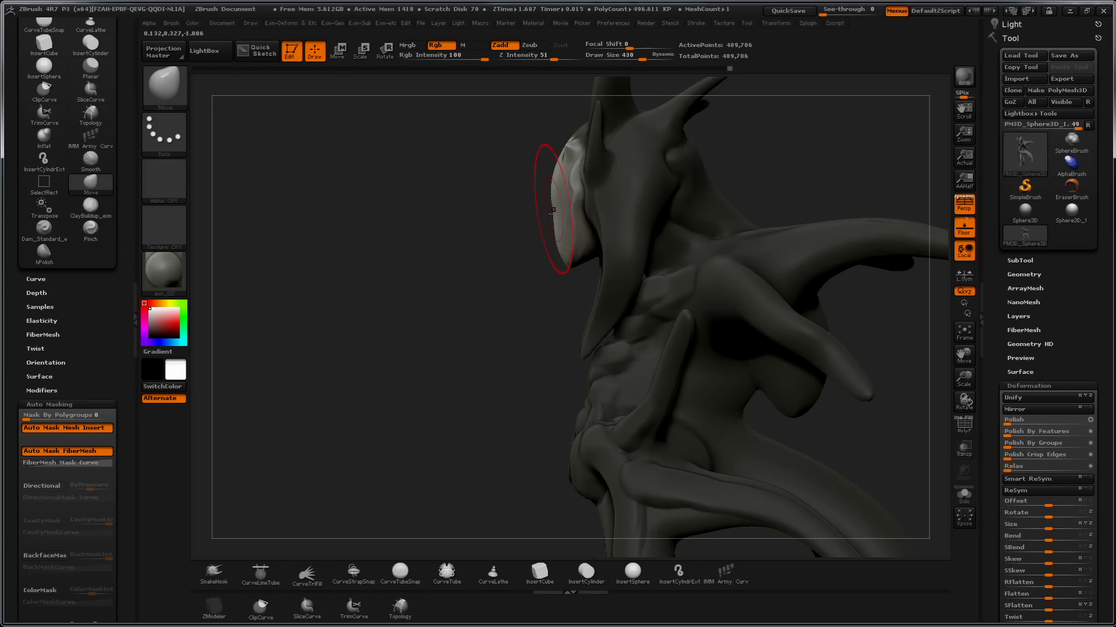
pyautogui.moveTo(567, 263); pyautogui.dragTo(549, 273)
pyautogui.moveTo(557, 226); pyautogui.dragTo(540, 273)
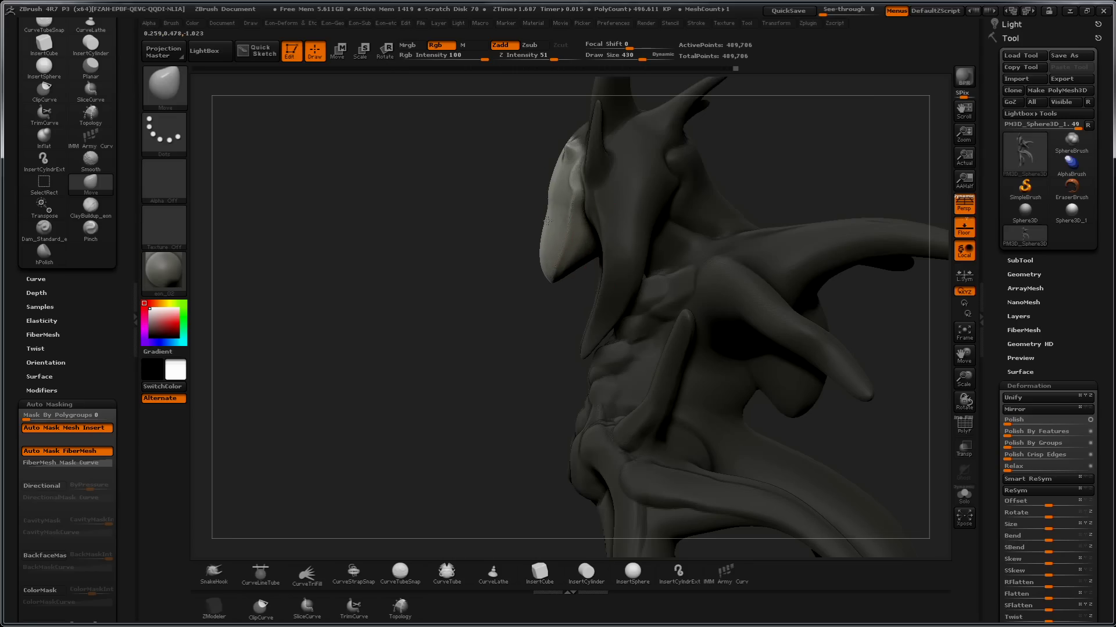
pyautogui.moveTo(550, 203)
pyautogui.mouseDown()
pyautogui.moveTo(540, 192)
pyautogui.moveTo(535, 248)
pyautogui.moveTo(543, 223)
pyautogui.moveTo(558, 284)
pyautogui.moveTo(590, 213)
pyautogui.mouseUp()
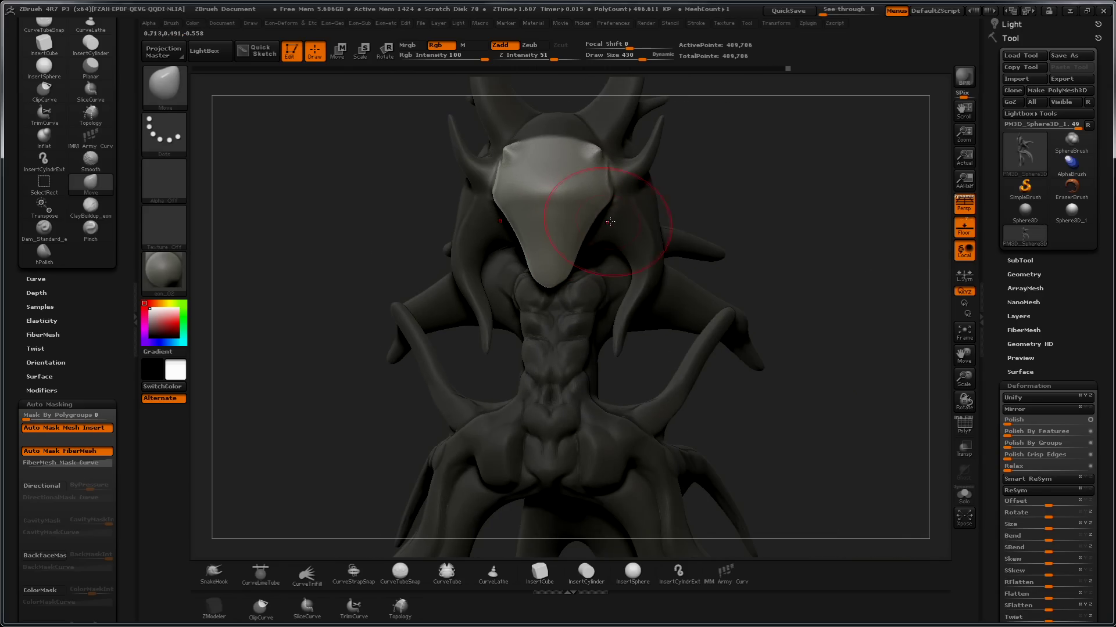
# - Clear the body mask and turn the creature through several three-quarter views
pyautogui.moveTo(722, 163)
pyautogui.keyDown('ctrl'); pyautogui.mouseDown()
pyautogui.moveTo(838, 271)
pyautogui.moveTo(515, 351)
pyautogui.moveTo(329, 337)
pyautogui.moveTo(373, 348)
pyautogui.mouseUp(); pyautogui.keyUp('ctrl')
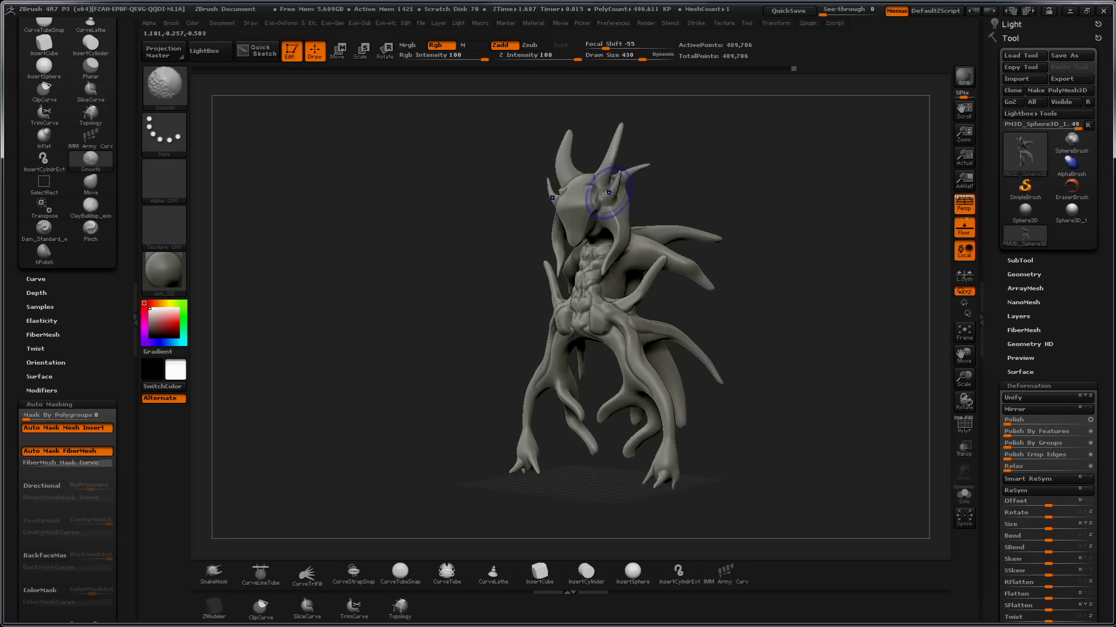
pyautogui.moveTo(426, 384)
pyautogui.mouseDown()
pyautogui.moveTo(403, 386)
pyautogui.moveTo(410, 401)
pyautogui.moveTo(406, 364)
pyautogui.moveTo(409, 378)
pyautogui.moveTo(368, 374)
pyautogui.moveTo(431, 373)
pyautogui.moveTo(486, 546)
pyautogui.mouseUp()
pyautogui.moveTo(789, 232)
pyautogui.keyDown('alt'); pyautogui.mouseDown()
pyautogui.moveTo(797, 189)
pyautogui.moveTo(738, 189)
pyautogui.mouseUp(); pyautogui.keyUp('alt')
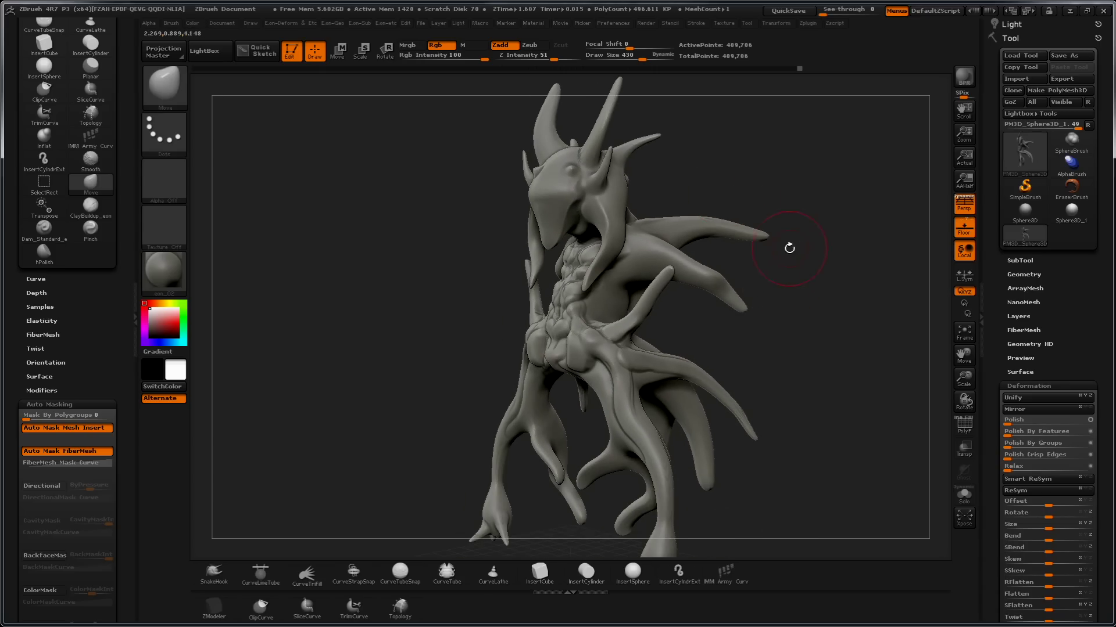
pyautogui.moveTo(789, 260); pyautogui.dragTo(814, 259)
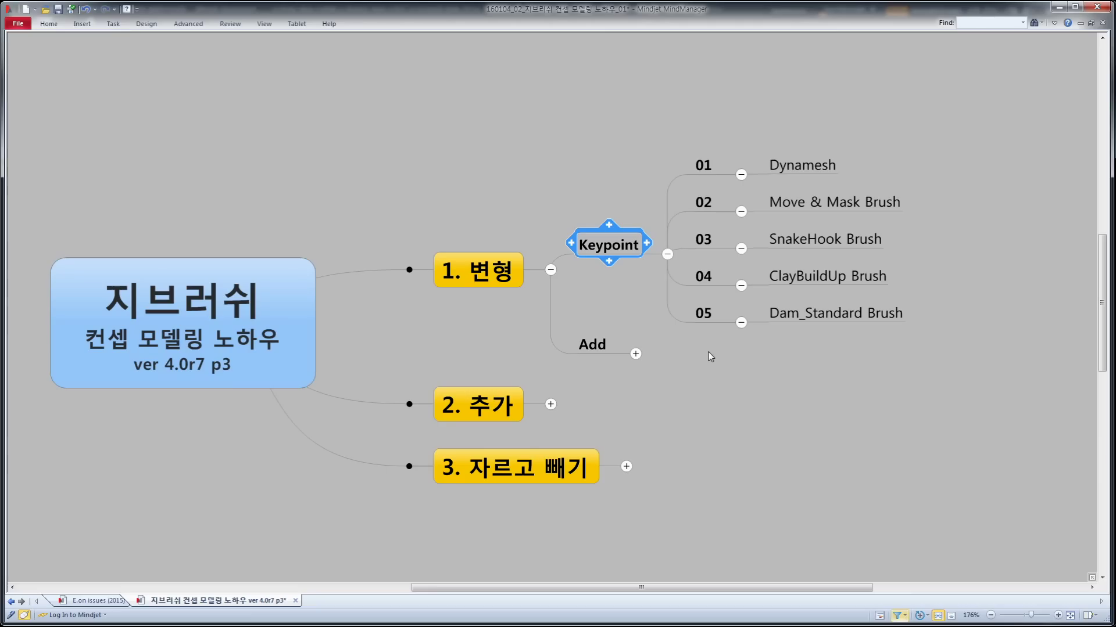
# - Expand the Add topic to list subtopics 06–10 and reveal 06's Inflate Brush
pyautogui.click(636, 354)
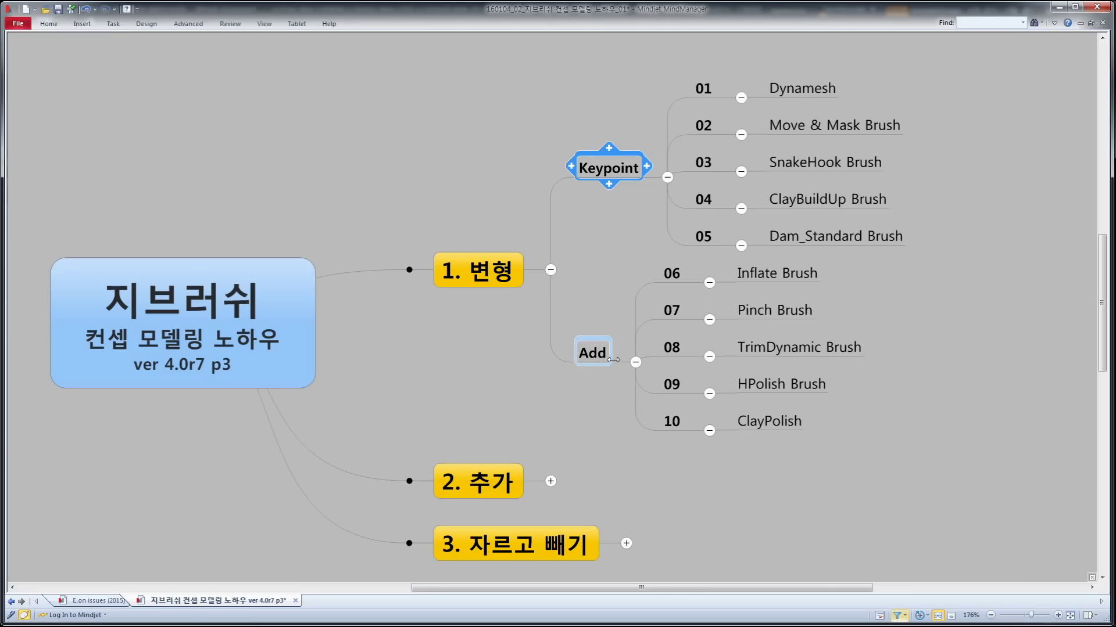
pyautogui.click(636, 363)
pyautogui.click(594, 349)
pyautogui.hotkey('alt', 'shift', '+')
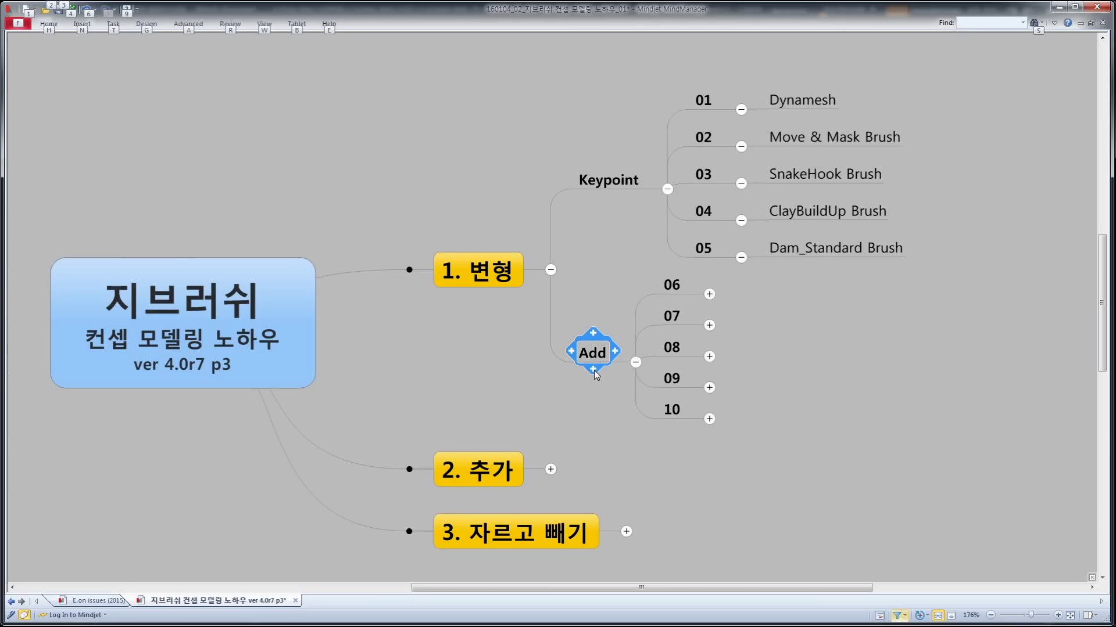
pyautogui.click(709, 294)
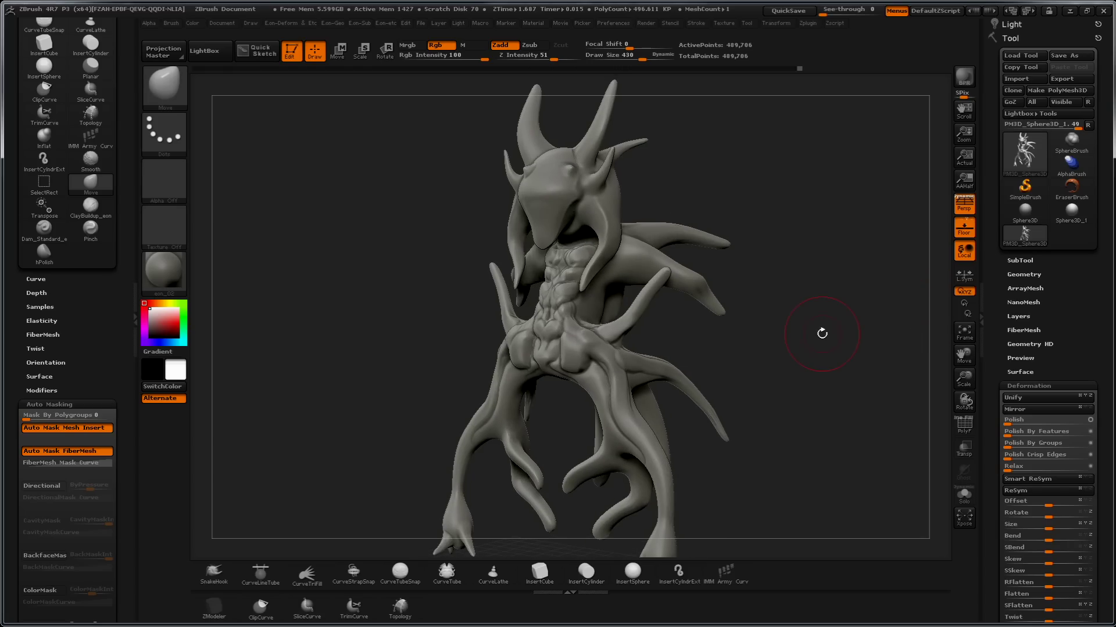
# - Switch from the Pinch brush to the Inflat brush
pyautogui.press('b')
pyautogui.press('p')
pyautogui.press('i')
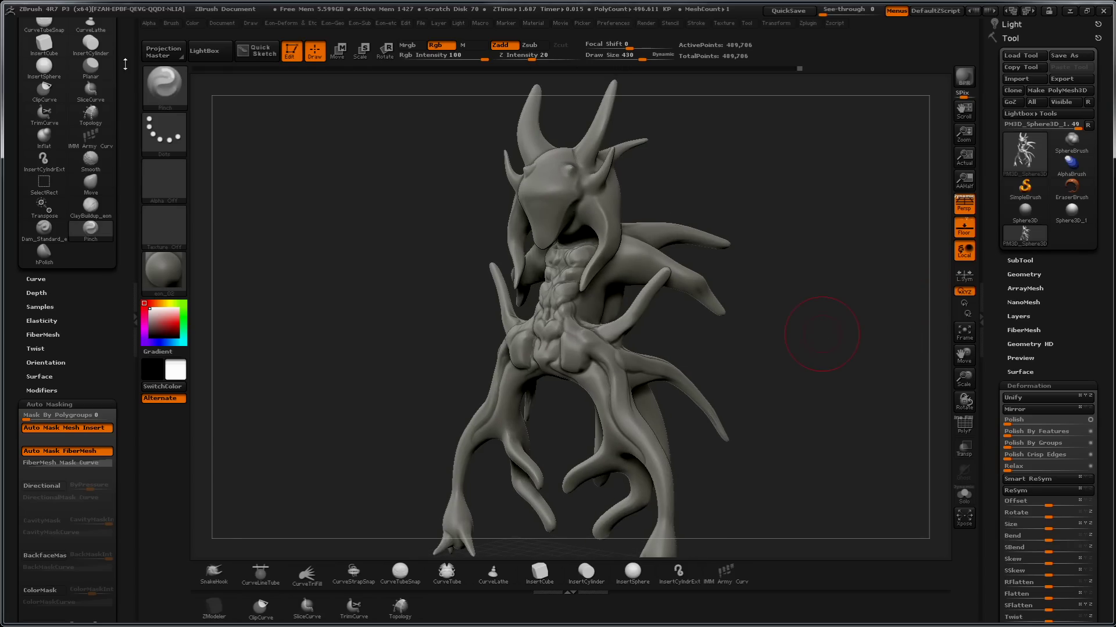
pyautogui.press('b')
pyautogui.press('i')
pyautogui.press('n')
# - Inflate the lower tentacle tips into symmetric rounded bulbs, then rotate to inspect them
pyautogui.moveTo(511, 225); pyautogui.dragTo(398, 215)
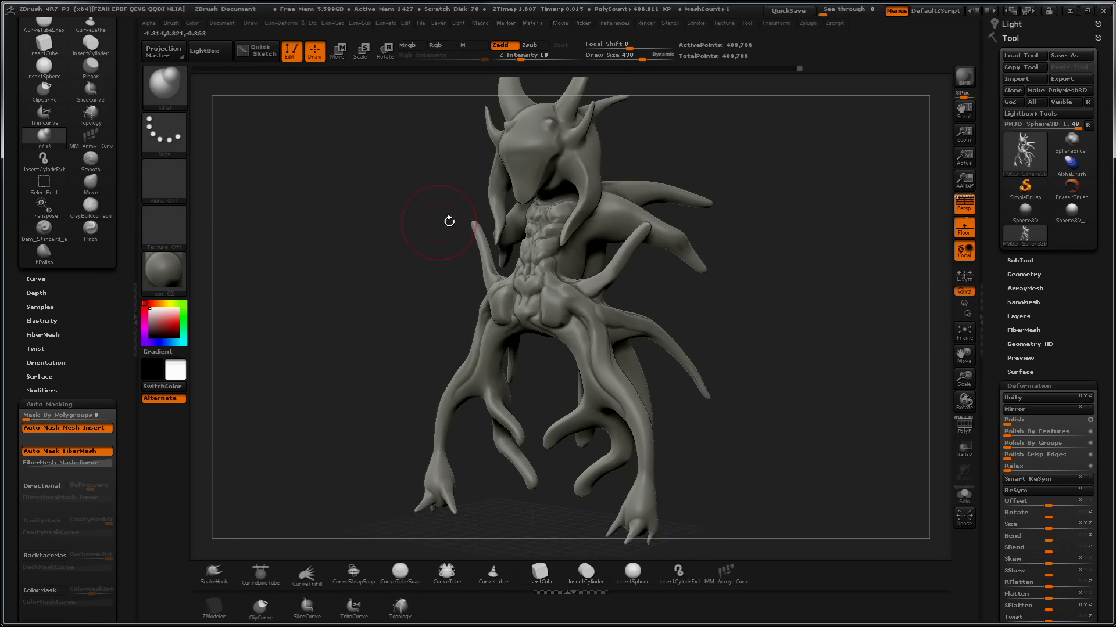
pyautogui.moveTo(713, 318); pyautogui.dragTo(724, 298)
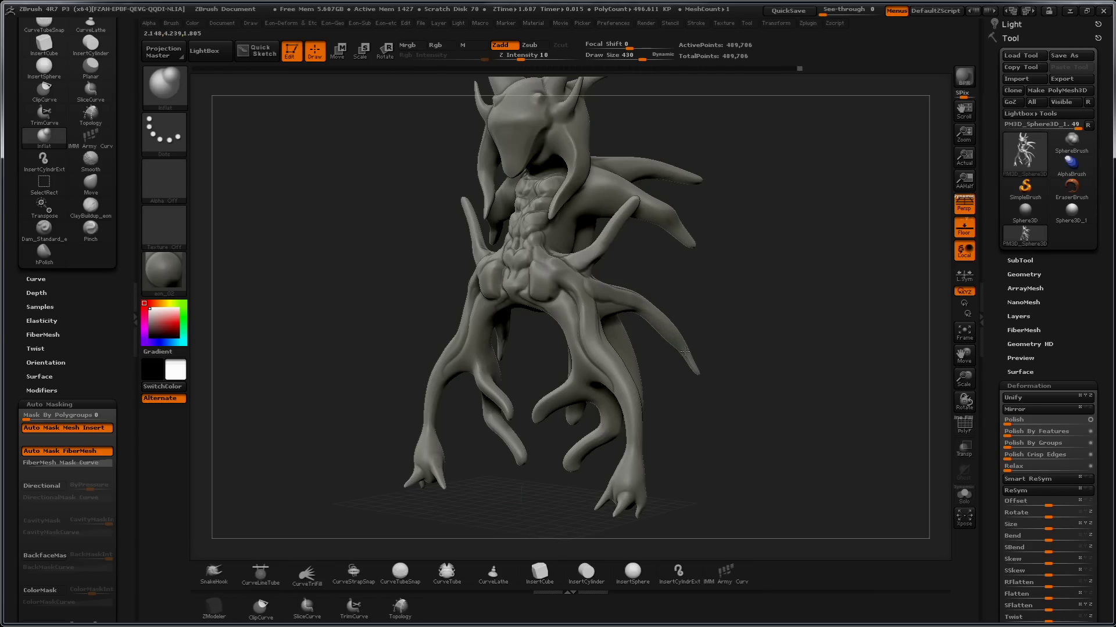
pyautogui.moveTo(696, 369); pyautogui.dragTo(695, 307)
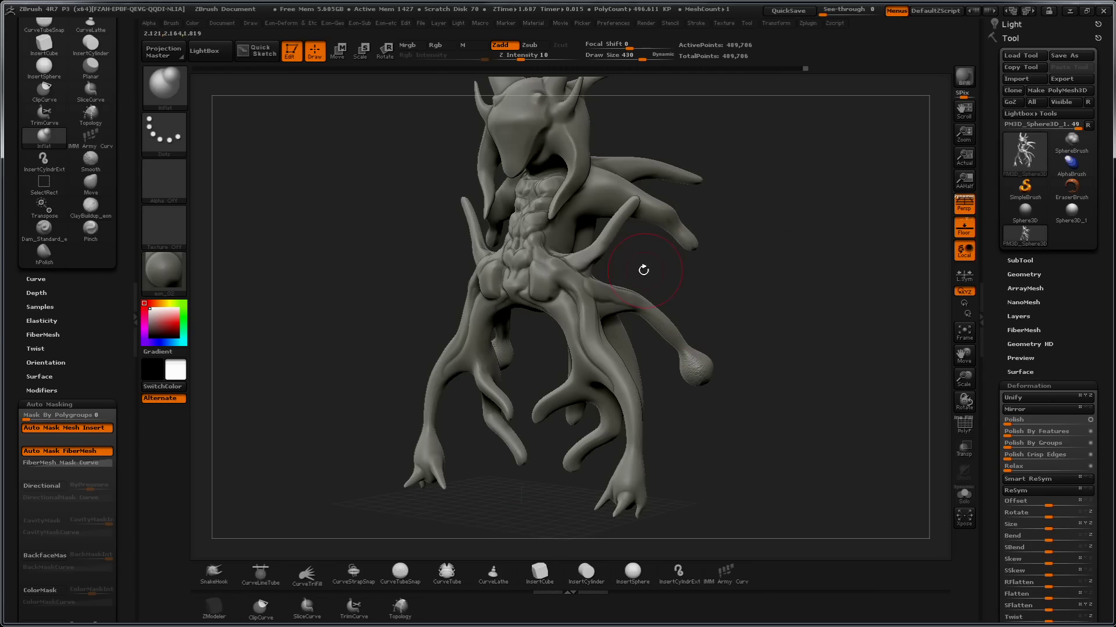
pyautogui.moveTo(635, 234)
pyautogui.mouseDown()
pyautogui.moveTo(655, 291)
pyautogui.moveTo(598, 292)
pyautogui.mouseUp()
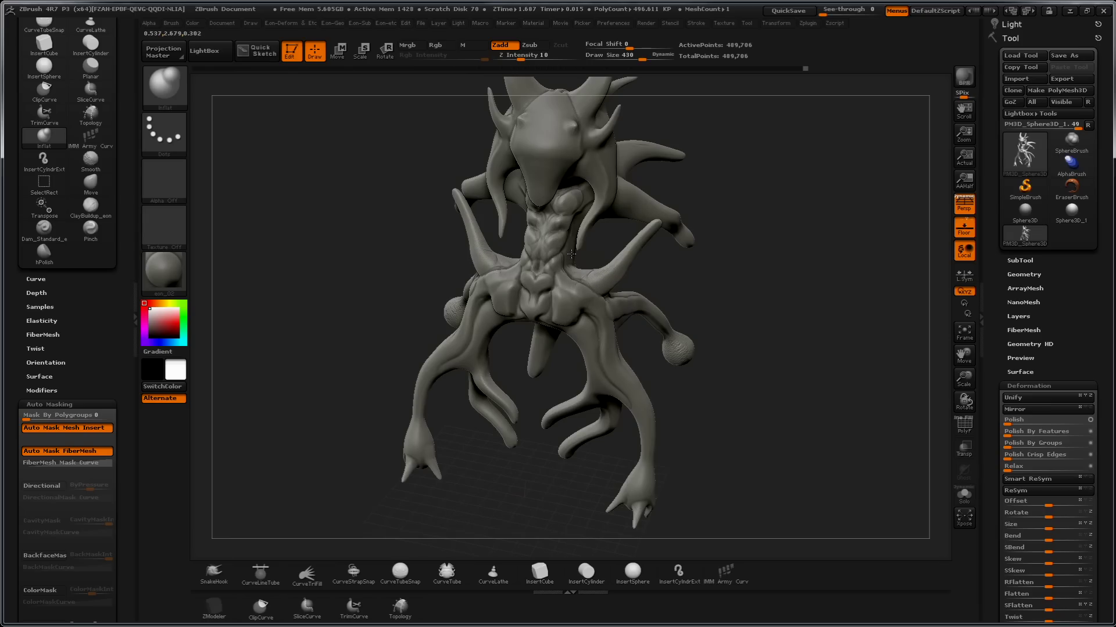
pyautogui.moveTo(607, 245); pyautogui.dragTo(566, 265)
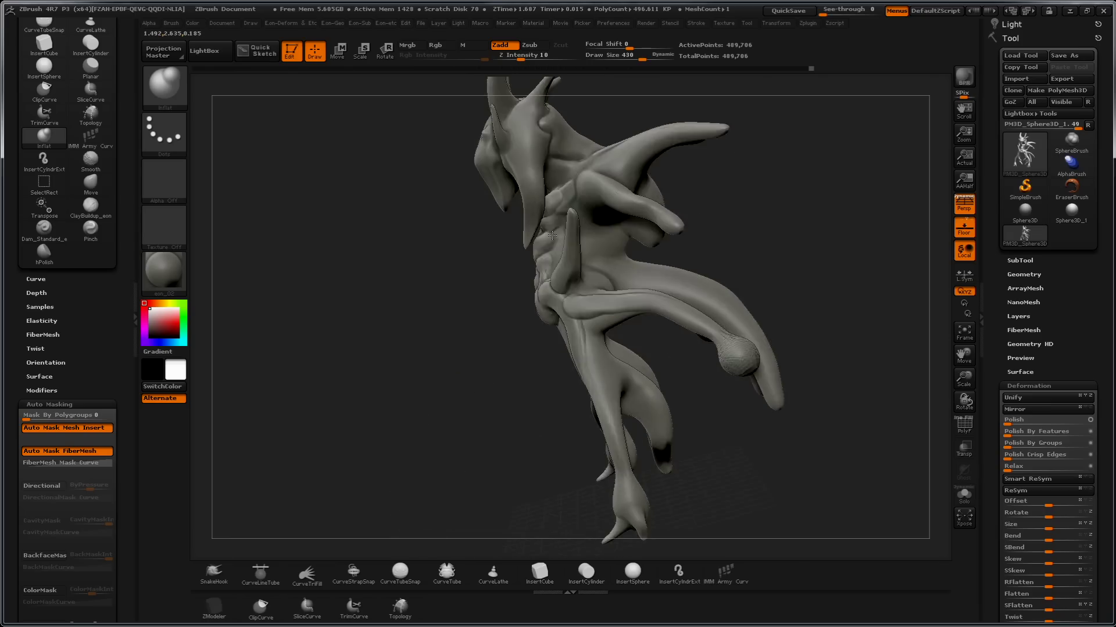
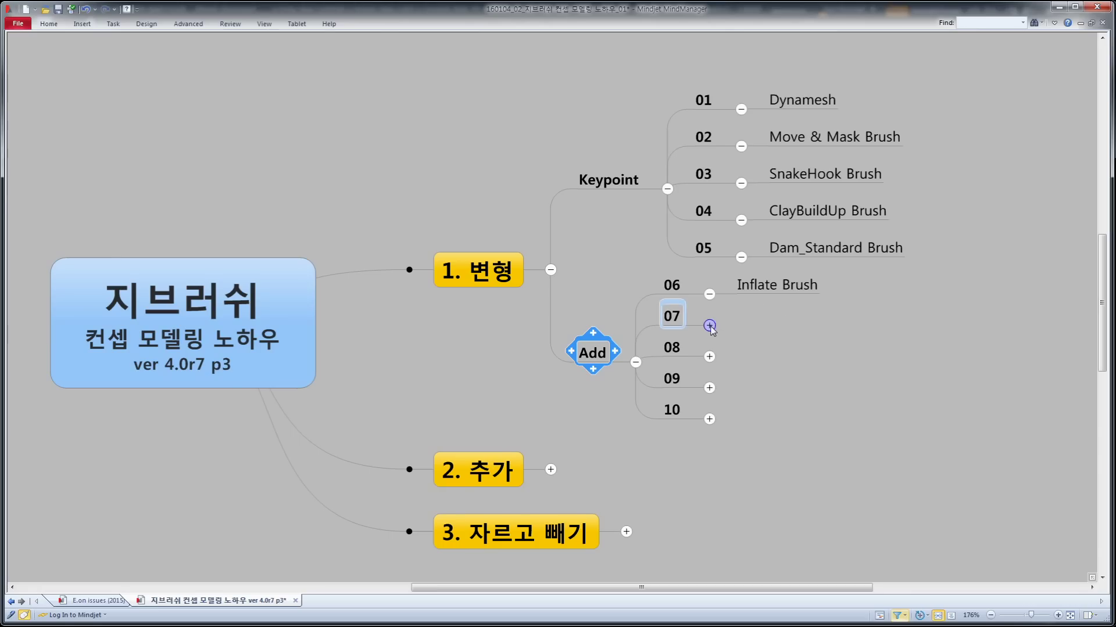
# - Orbit the creature so the unmasked horn points down and to the right
pyautogui.click(709, 326)
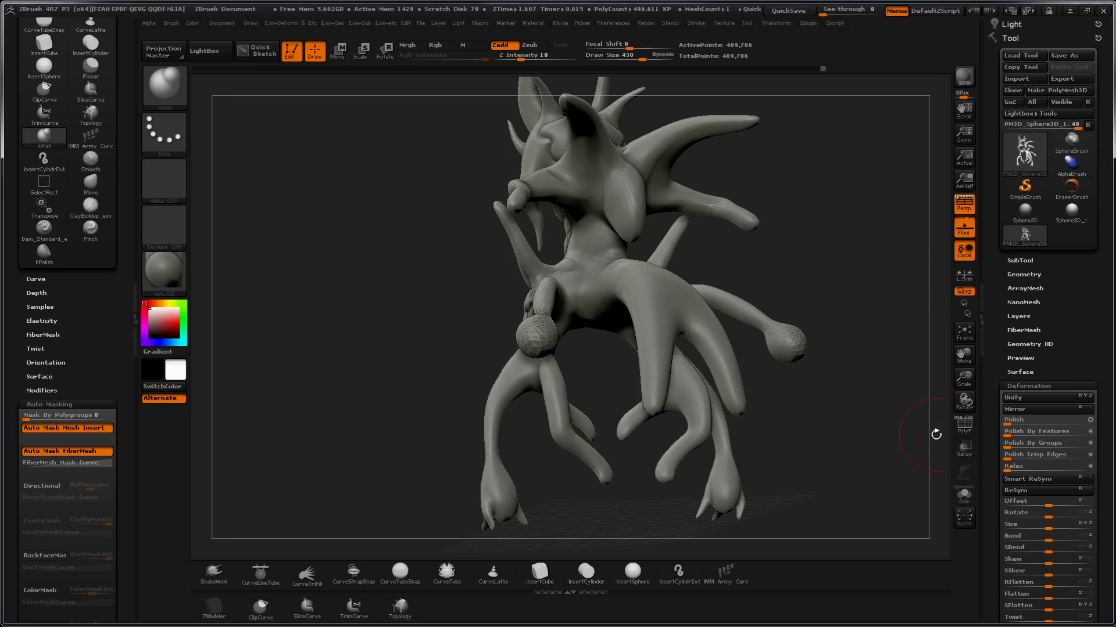
pyautogui.moveTo(936, 435); pyautogui.dragTo(894, 447)
pyautogui.moveTo(730, 229); pyautogui.dragTo(722, 257)
pyautogui.press('shift')
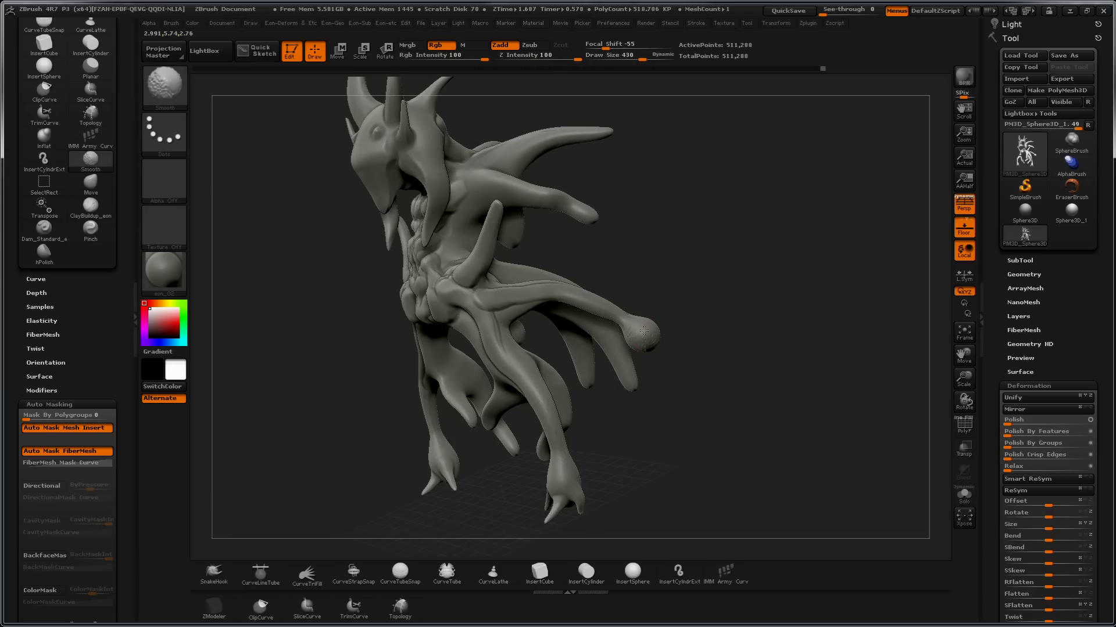
pyautogui.moveTo(663, 331); pyautogui.dragTo(651, 295)
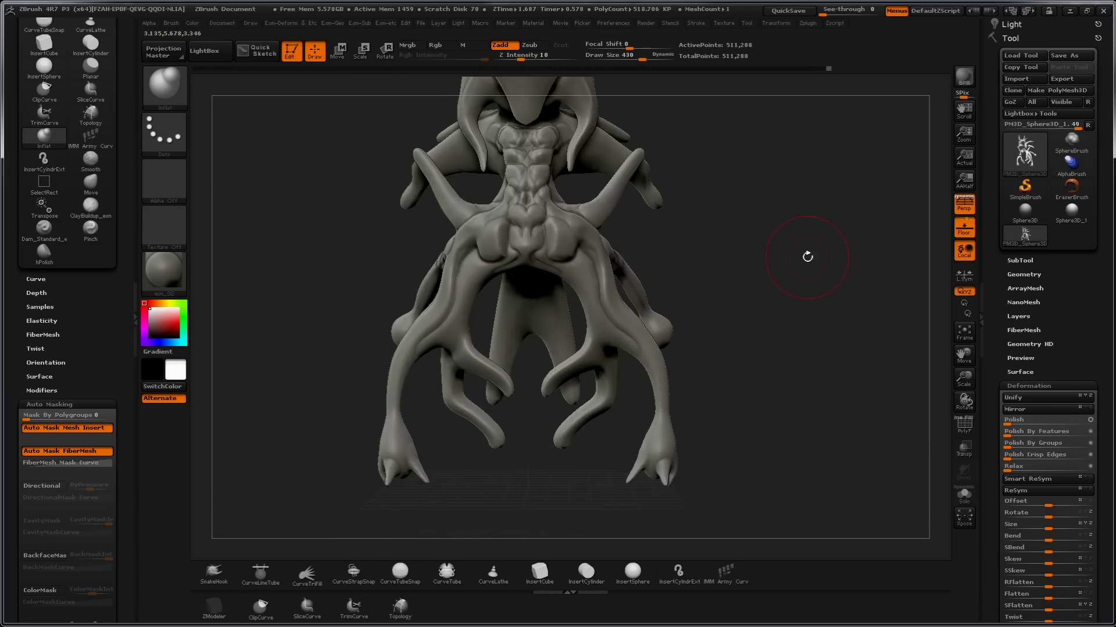
pyautogui.press('shift')
pyautogui.moveTo(792, 319)
pyautogui.mouseDown()
pyautogui.moveTo(637, 248)
pyautogui.moveTo(719, 333)
pyautogui.moveTo(700, 219)
pyautogui.moveTo(631, 192)
pyautogui.moveTo(581, 199)
pyautogui.mouseUp()
pyautogui.moveTo(779, 310); pyautogui.dragTo(785, 293)
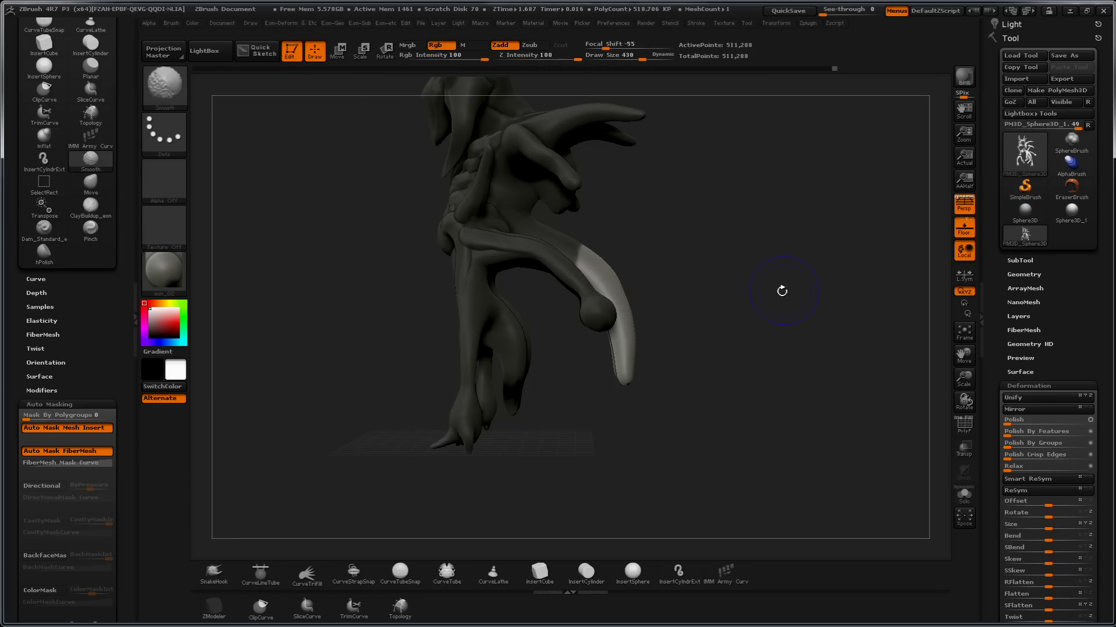
# - Use Transpose Move to bend the unmasked horn further out to the right
pyautogui.press('w')
pyautogui.moveTo(602, 272)
pyautogui.mouseDown()
pyautogui.moveTo(723, 178)
pyautogui.moveTo(755, 274)
pyautogui.mouseUp()
pyautogui.moveTo(677, 274); pyautogui.dragTo(779, 273)
pyautogui.moveTo(807, 407)
pyautogui.mouseDown()
pyautogui.moveTo(690, 412)
pyautogui.moveTo(772, 410)
pyautogui.mouseUp()
# - Clear the mask from the whole creature and return to the sculpting brush
pyautogui.moveTo(602, 271); pyautogui.dragTo(476, 287)
pyautogui.keyDown('ctrl'); pyautogui.click(687, 414); pyautogui.keyUp('ctrl')
pyautogui.press('q')
pyautogui.moveTo(582, 431); pyautogui.dragTo(607, 259)
pyautogui.press('shift')
pyautogui.keyDown('ctrl'); pyautogui.moveTo(414, 318); pyautogui.dragTo(469, 412); pyautogui.keyUp('ctrl')
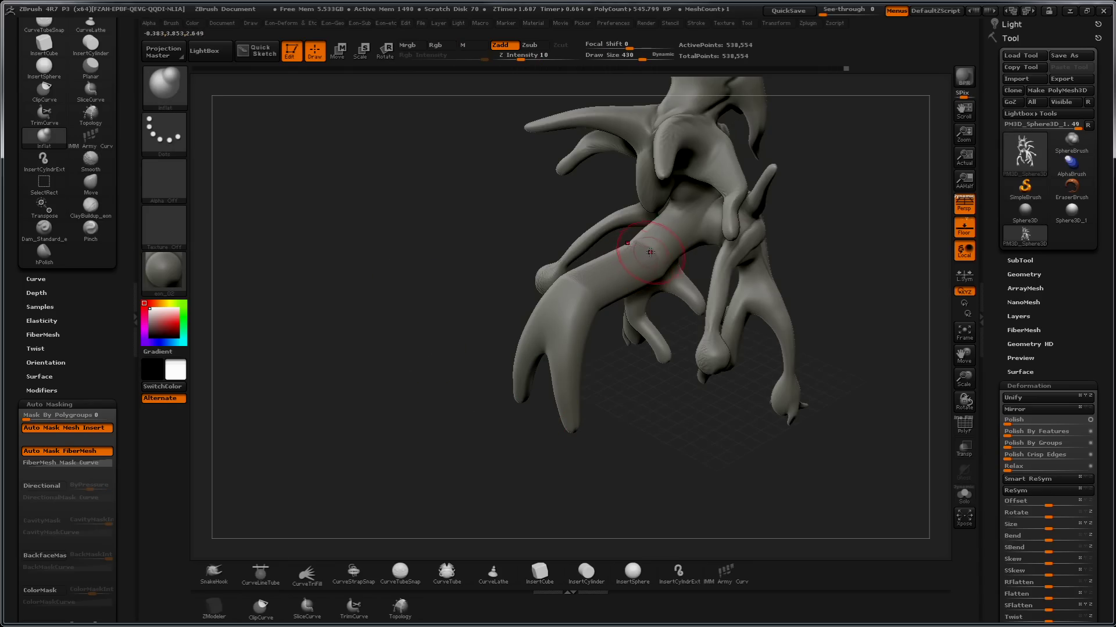
# - Set Draw Size to 775 and inflate the limb near the small ball
pyautogui.press('s')
pyautogui.moveTo(638, 273); pyautogui.dragTo(657, 273)
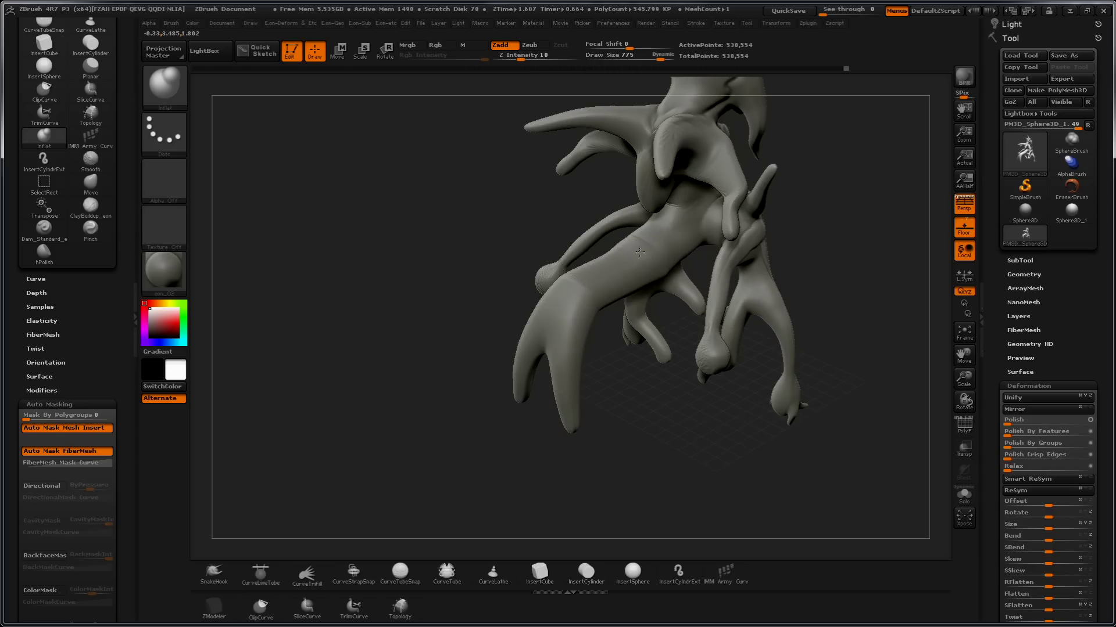
pyautogui.moveTo(564, 286); pyautogui.dragTo(580, 354)
pyautogui.moveTo(567, 314); pyautogui.dragTo(544, 326)
pyautogui.moveTo(607, 281); pyautogui.dragTo(627, 258)
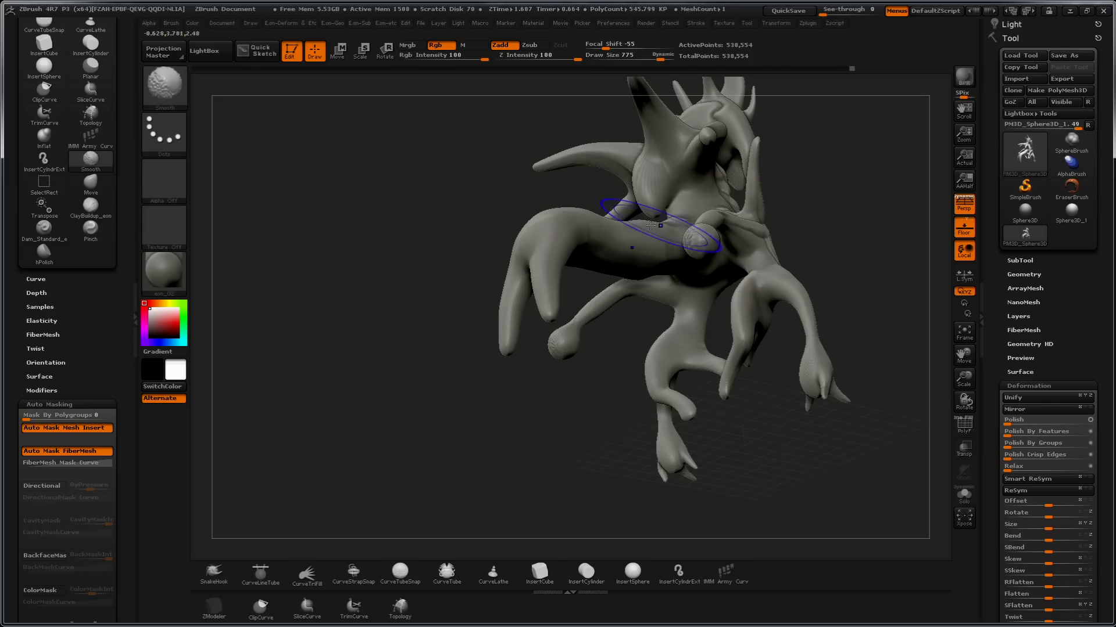
pyautogui.moveTo(588, 385); pyautogui.dragTo(656, 280)
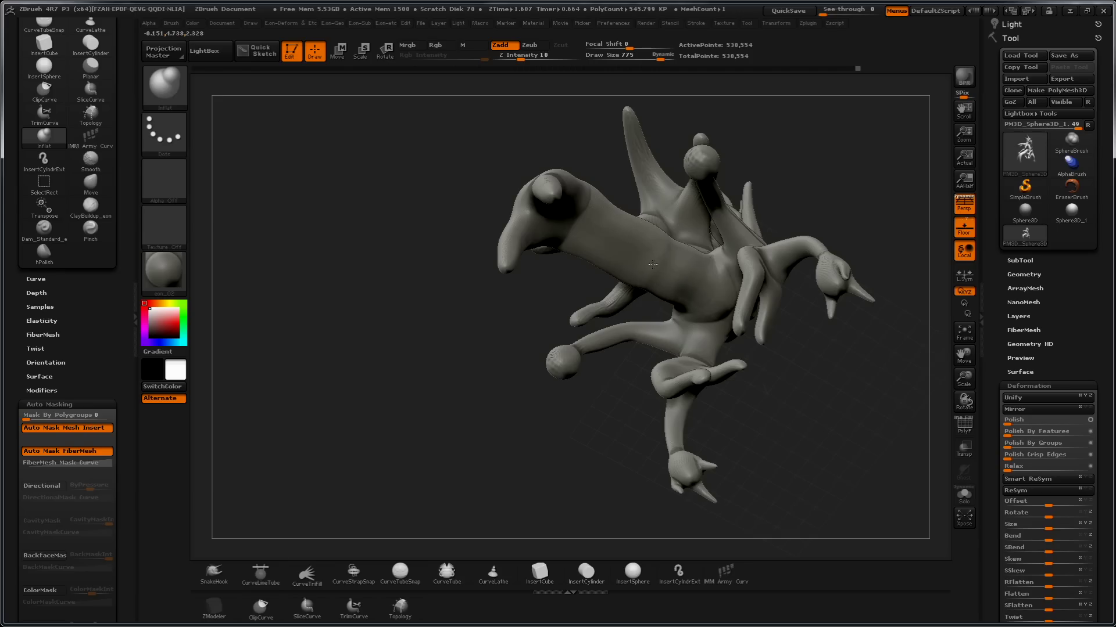
# - Inflate the chest and the dark cavity beneath the body, then smooth the cavity
pyautogui.moveTo(701, 266); pyautogui.dragTo(694, 298)
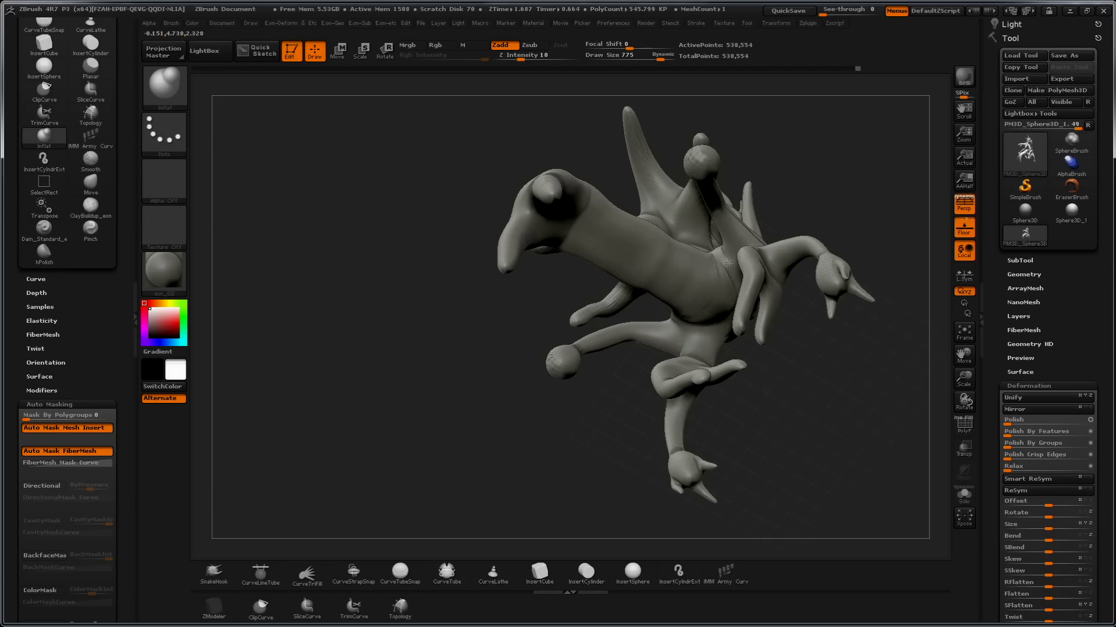
pyautogui.moveTo(825, 349)
pyautogui.mouseDown()
pyautogui.moveTo(863, 208)
pyautogui.moveTo(791, 242)
pyautogui.moveTo(653, 223)
pyautogui.mouseUp()
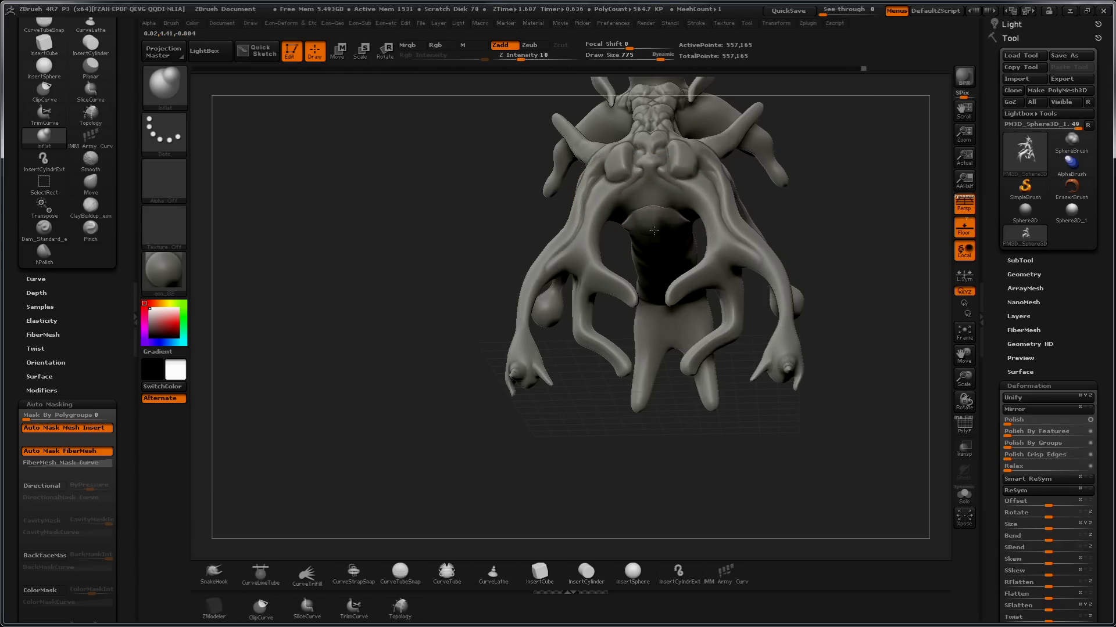
pyautogui.moveTo(656, 251); pyautogui.dragTo(655, 267)
pyautogui.press('ctrl')
pyautogui.keyDown('ctrl'); pyautogui.moveTo(717, 231); pyautogui.dragTo(643, 216); pyautogui.keyUp('ctrl')
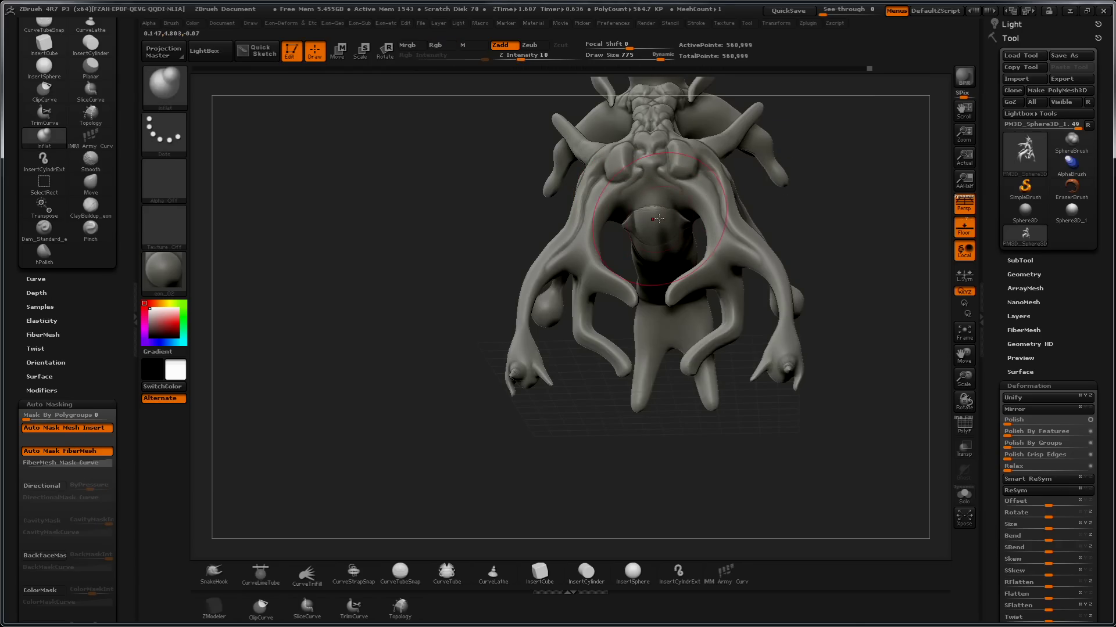
pyautogui.moveTo(831, 273); pyautogui.dragTo(779, 276)
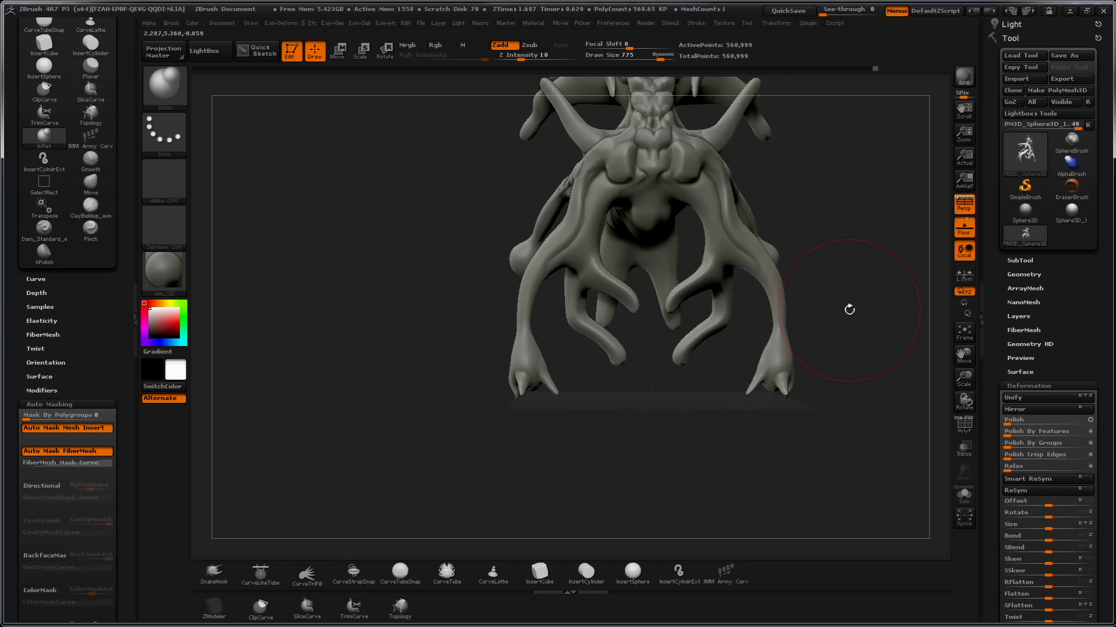
pyautogui.moveTo(735, 383)
pyautogui.mouseDown()
pyautogui.moveTo(681, 403)
pyautogui.moveTo(812, 308)
pyautogui.moveTo(807, 216)
pyautogui.moveTo(818, 246)
pyautogui.mouseUp()
# - Turn off perspective and shrink the brush to size 477
pyautogui.press('p')
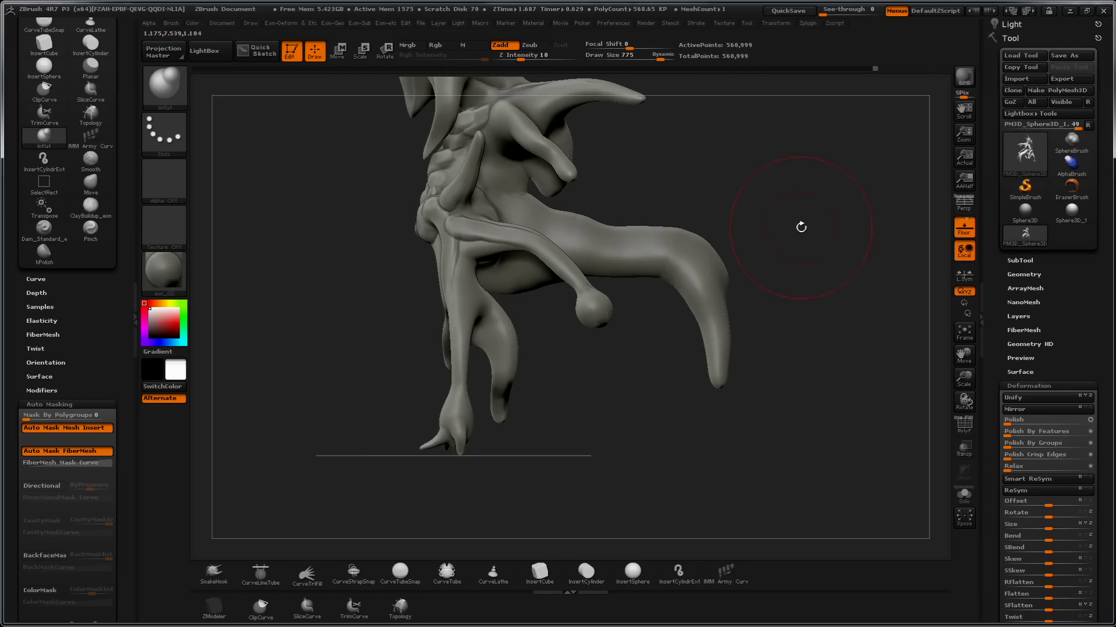
pyautogui.press('w')
pyautogui.press('q')
pyautogui.press('s')
pyautogui.moveTo(792, 269); pyautogui.dragTo(772, 267)
# - Switch to SnakeHook and stretch the arm tip, settling on Draw Size 393
pyautogui.press('b')
pyautogui.press('s')
pyautogui.press('h')
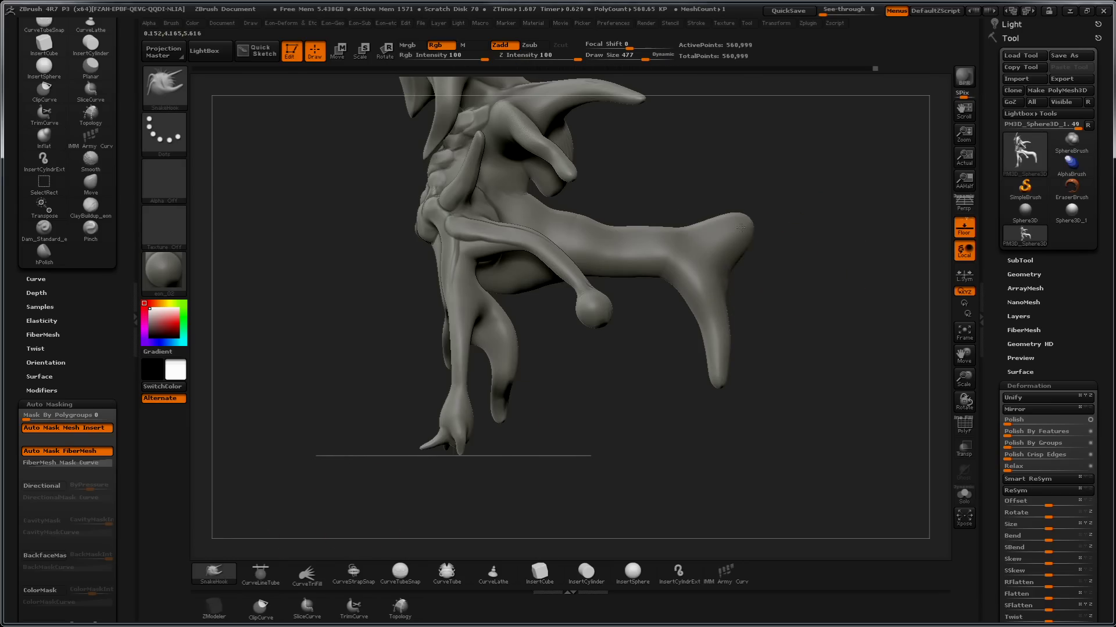
pyautogui.press('s')
pyautogui.moveTo(743, 243)
pyautogui.mouseDown()
pyautogui.moveTo(708, 230)
pyautogui.moveTo(822, 194)
pyautogui.mouseUp()
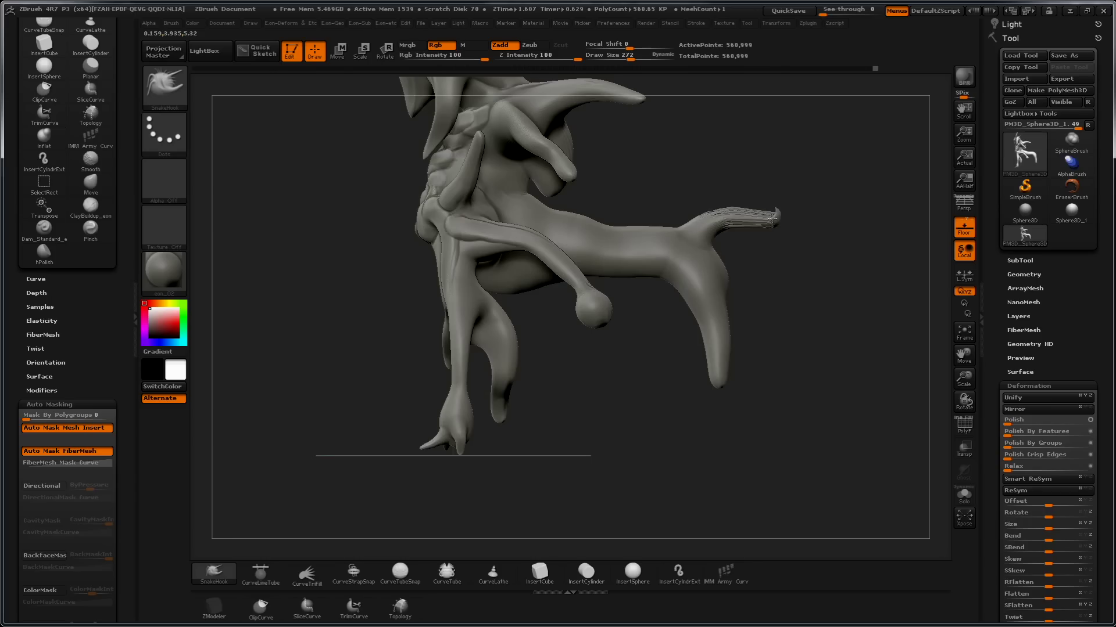
pyautogui.hotkey('ctrl', 'z')
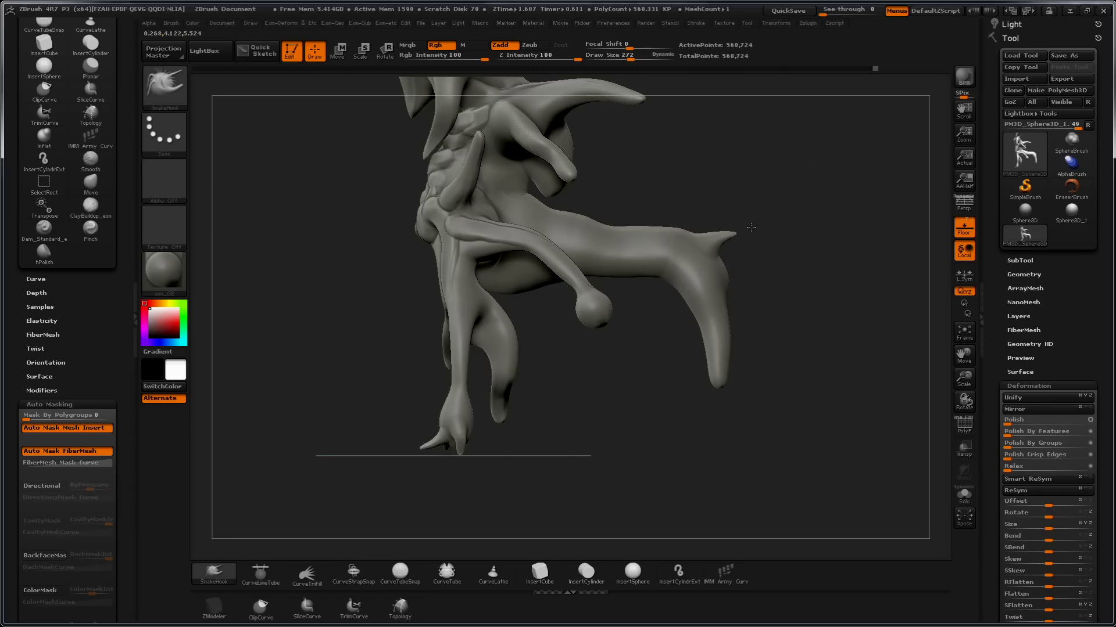
pyautogui.press('s')
pyautogui.moveTo(719, 240)
pyautogui.mouseDown()
pyautogui.moveTo(784, 232)
pyautogui.moveTo(834, 255)
pyautogui.mouseUp()
# - Refine the stretched arm tip with masking and smoothing from new angles
pyautogui.press('ctrl')
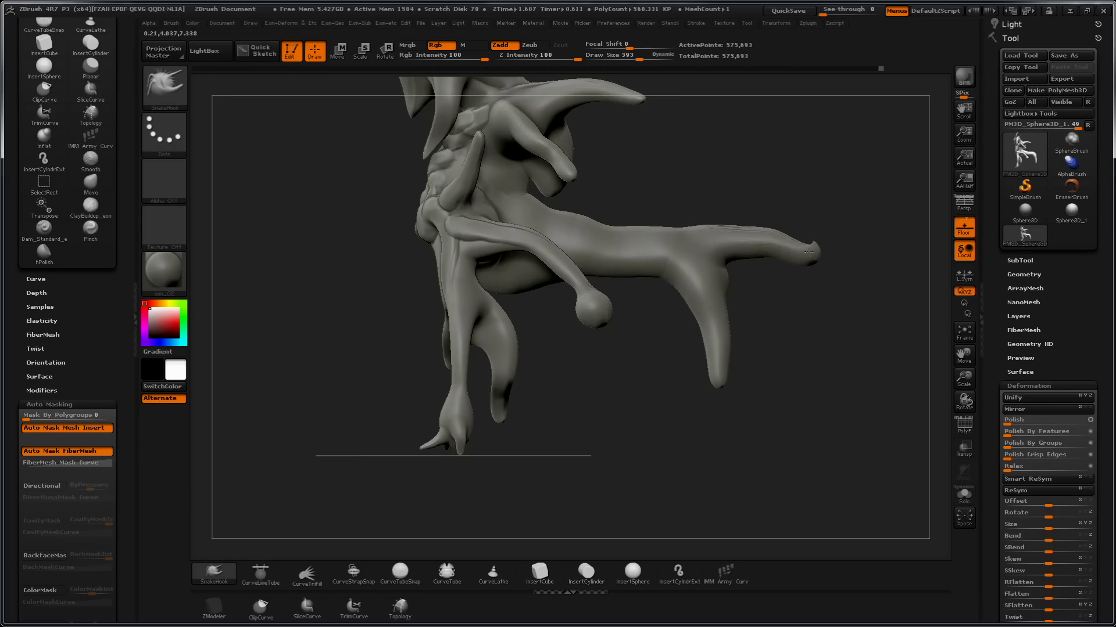
pyautogui.moveTo(854, 202)
pyautogui.mouseDown()
pyautogui.moveTo(836, 238)
pyautogui.moveTo(813, 232)
pyautogui.mouseUp()
pyautogui.press('shift')
pyautogui.press('ctrl')
pyautogui.moveTo(822, 322); pyautogui.dragTo(803, 205)
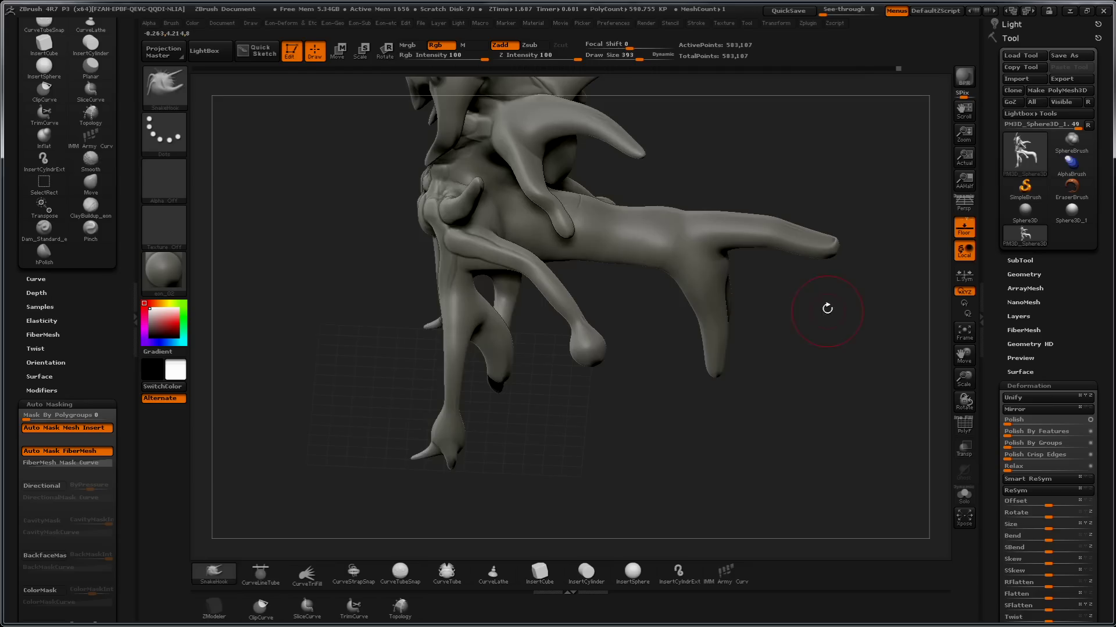
# - Switch to the Pinch brush at size 547 to tighten the limb tip's form
pyautogui.press('b')
pyautogui.press('p')
pyautogui.press('i')
pyautogui.press('s')
pyautogui.moveTo(809, 230); pyautogui.dragTo(801, 212)
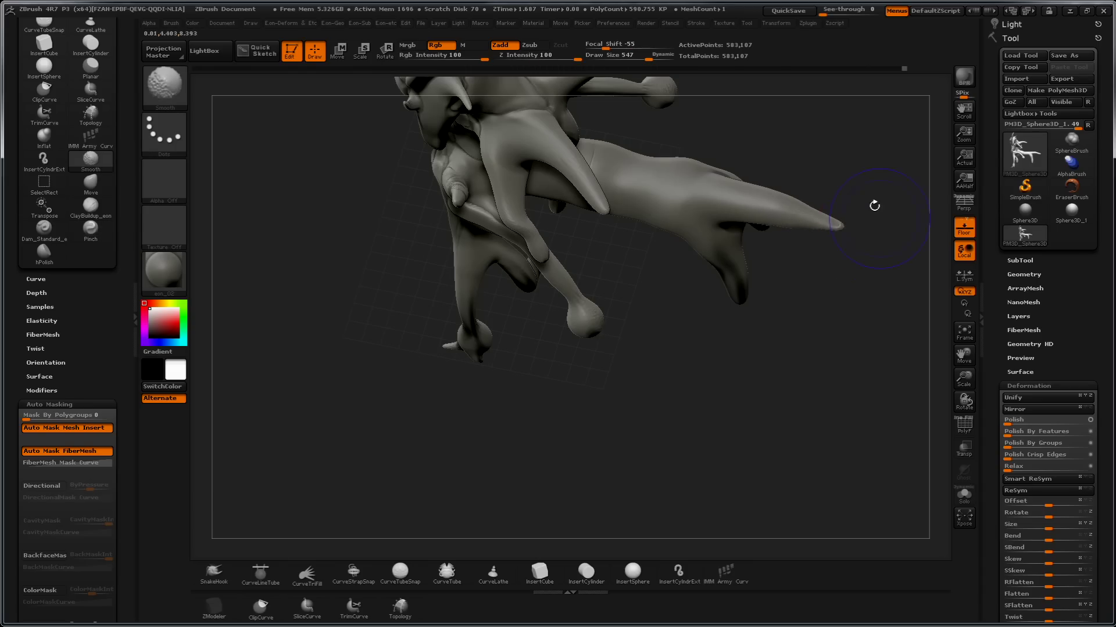
pyautogui.keyDown('shift'); pyautogui.moveTo(867, 237); pyautogui.dragTo(867, 285); pyautogui.keyUp('shift')
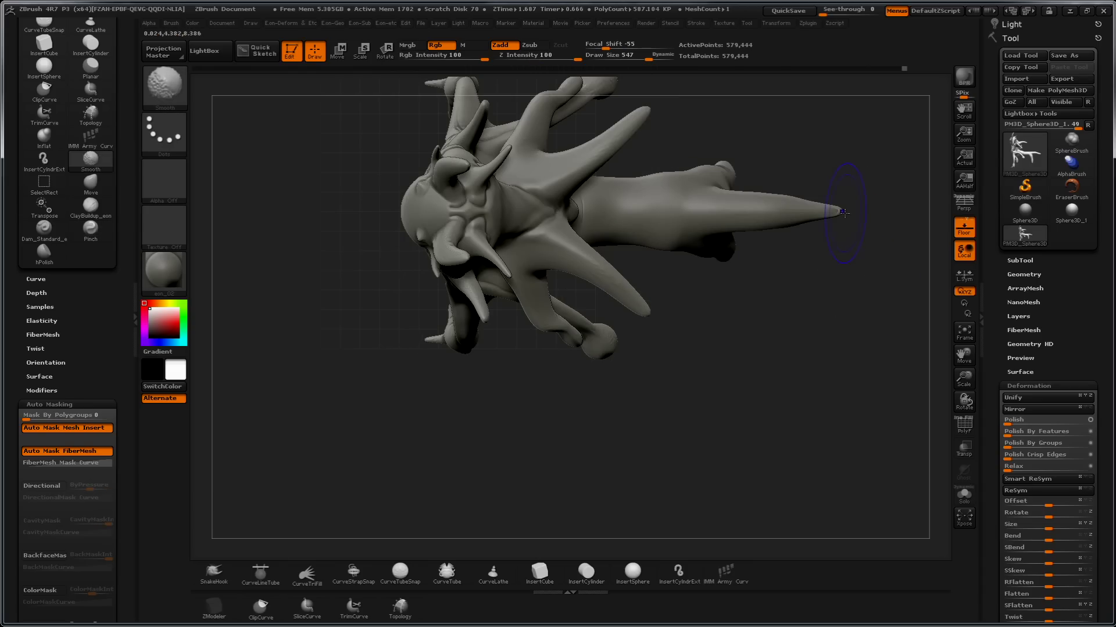
pyautogui.keyDown('shift'); pyautogui.moveTo(816, 205); pyautogui.dragTo(799, 250); pyautogui.keyUp('shift')
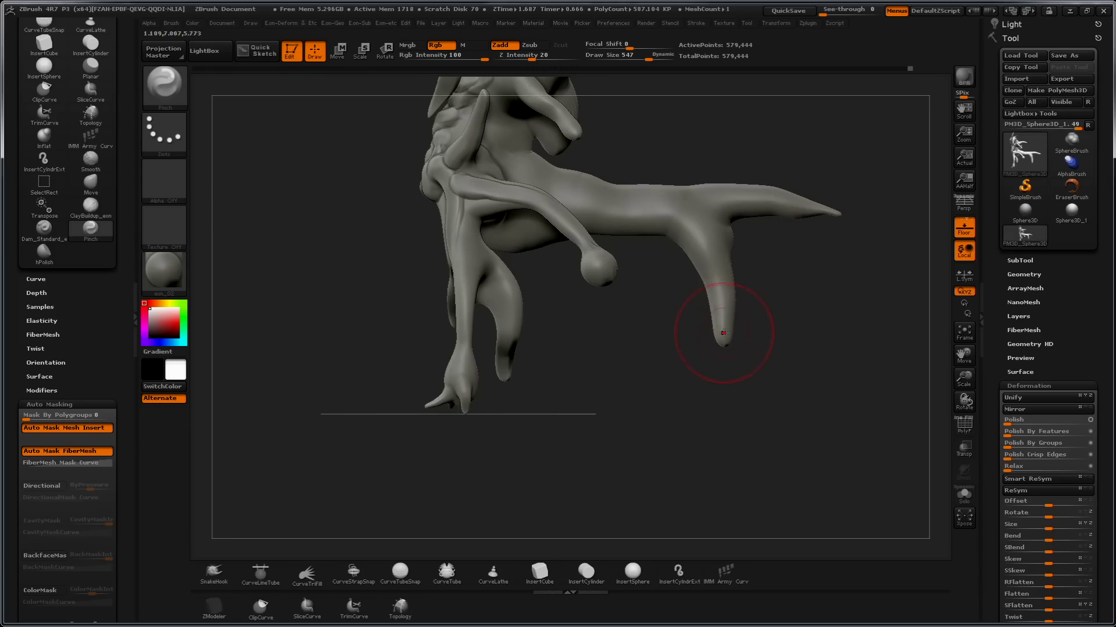
# - Use SnakeHook at size 622 to lengthen the branch tip and reshape the chest
pyautogui.click(227, 571)
pyautogui.press('s')
pyautogui.moveTo(728, 350)
pyautogui.mouseDown()
pyautogui.moveTo(749, 349)
pyautogui.moveTo(689, 347)
pyautogui.moveTo(753, 369)
pyautogui.moveTo(716, 394)
pyautogui.moveTo(726, 400)
pyautogui.moveTo(720, 383)
pyautogui.mouseUp()
pyautogui.press('s')
pyautogui.moveTo(803, 415); pyautogui.dragTo(723, 302)
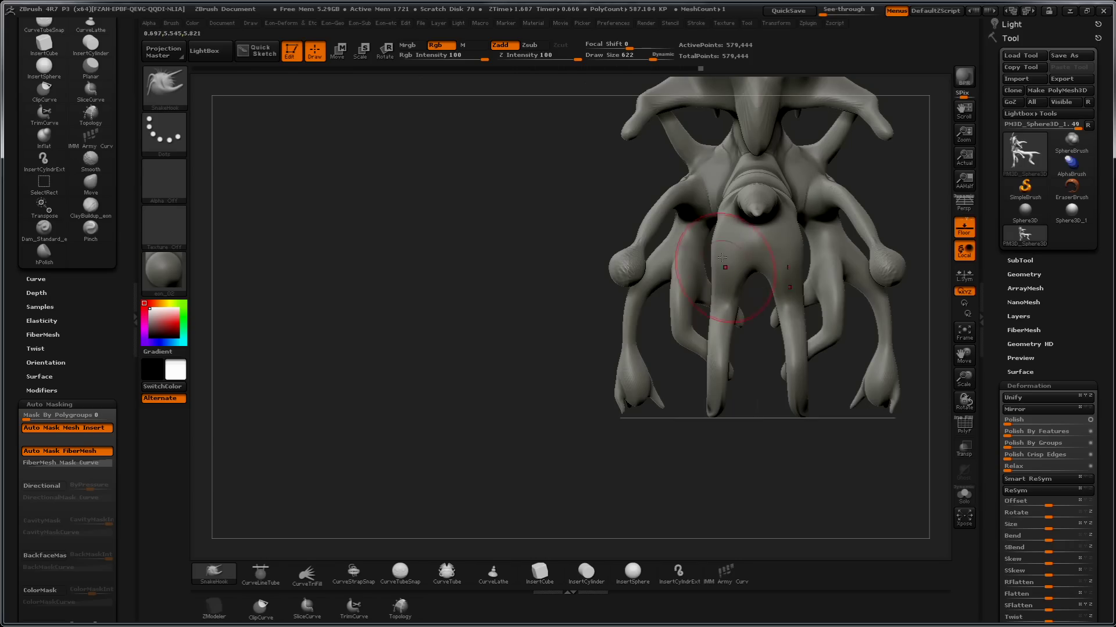
pyautogui.moveTo(718, 237); pyautogui.dragTo(714, 321)
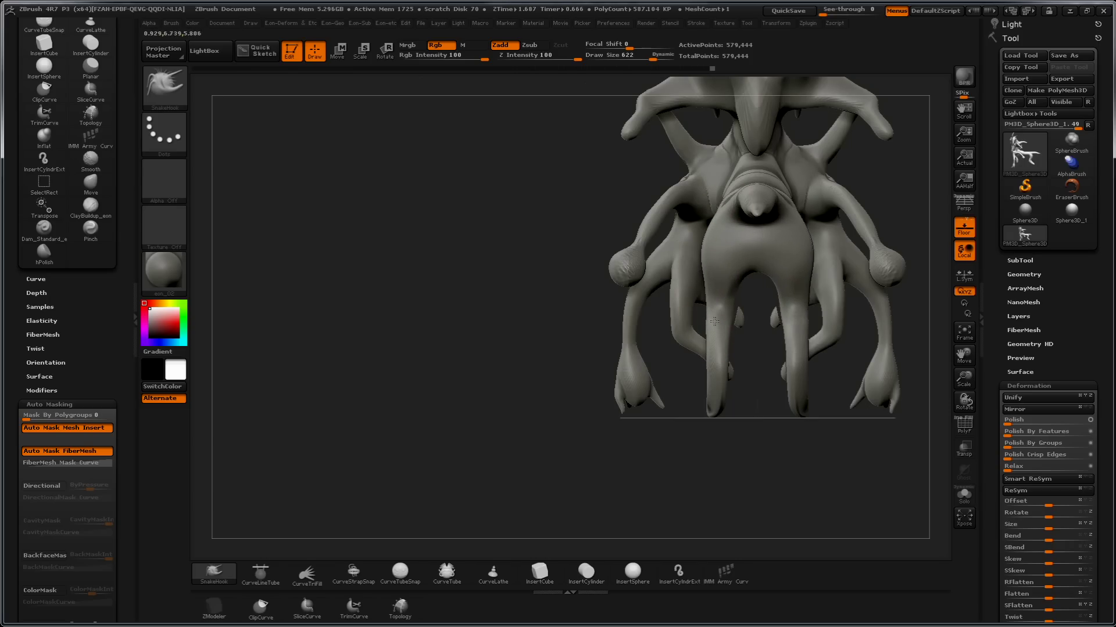
pyautogui.moveTo(706, 442)
pyautogui.mouseDown()
pyautogui.moveTo(679, 296)
pyautogui.moveTo(649, 430)
pyautogui.moveTo(735, 461)
pyautogui.moveTo(697, 480)
pyautogui.moveTo(714, 343)
pyautogui.moveTo(754, 465)
pyautogui.mouseUp()
# - Invert the mask around the leg tips and rotate them to a new angle with Transpose Rotate
pyautogui.keyDown('ctrl'); pyautogui.click(759, 448); pyautogui.keyUp('ctrl')
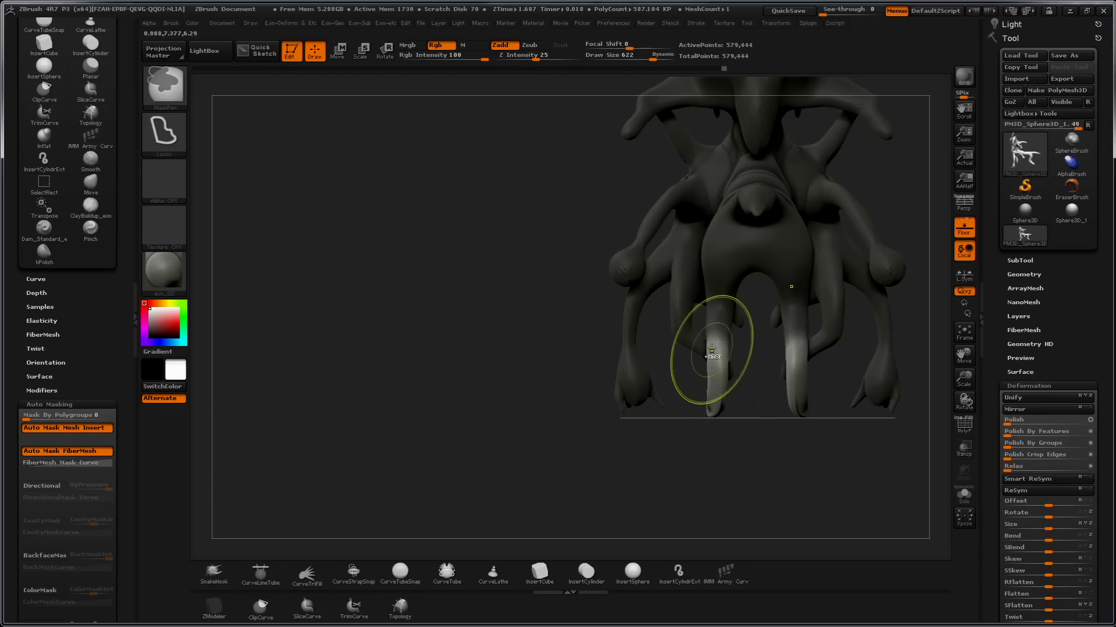
pyautogui.moveTo(736, 451); pyautogui.dragTo(759, 305)
pyautogui.press('e')
pyautogui.press('r')
pyautogui.moveTo(715, 265); pyautogui.dragTo(602, 276)
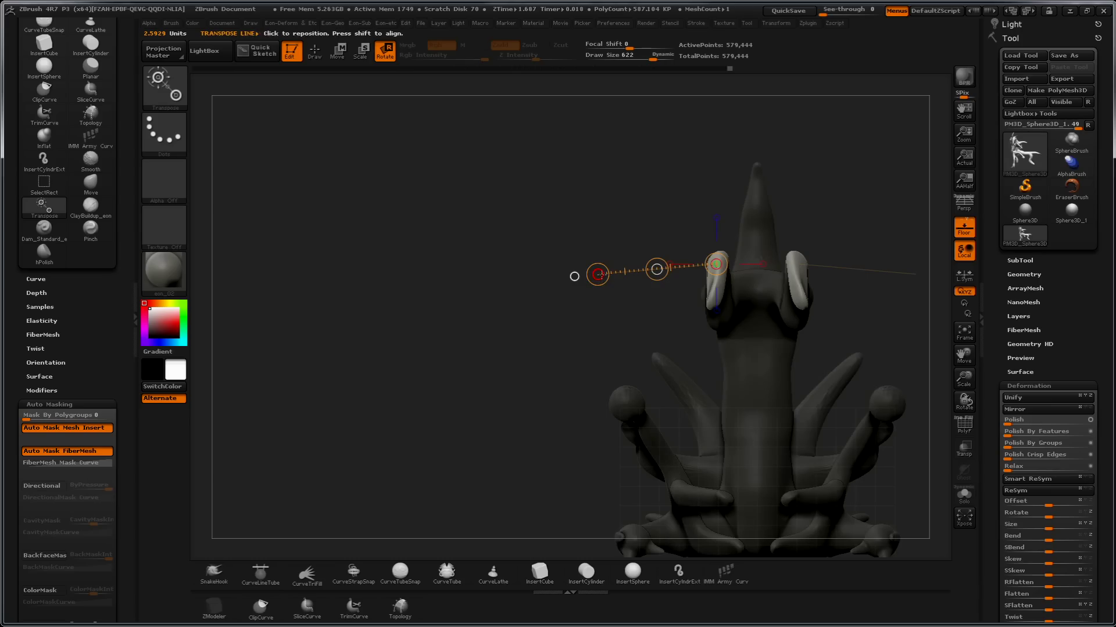
pyautogui.moveTo(657, 269); pyautogui.dragTo(659, 244)
pyautogui.moveTo(650, 198)
pyautogui.keyDown('ctrl'); pyautogui.mouseDown()
pyautogui.moveTo(667, 216)
pyautogui.moveTo(641, 310)
pyautogui.mouseUp(); pyautogui.keyUp('ctrl')
pyautogui.press('q')
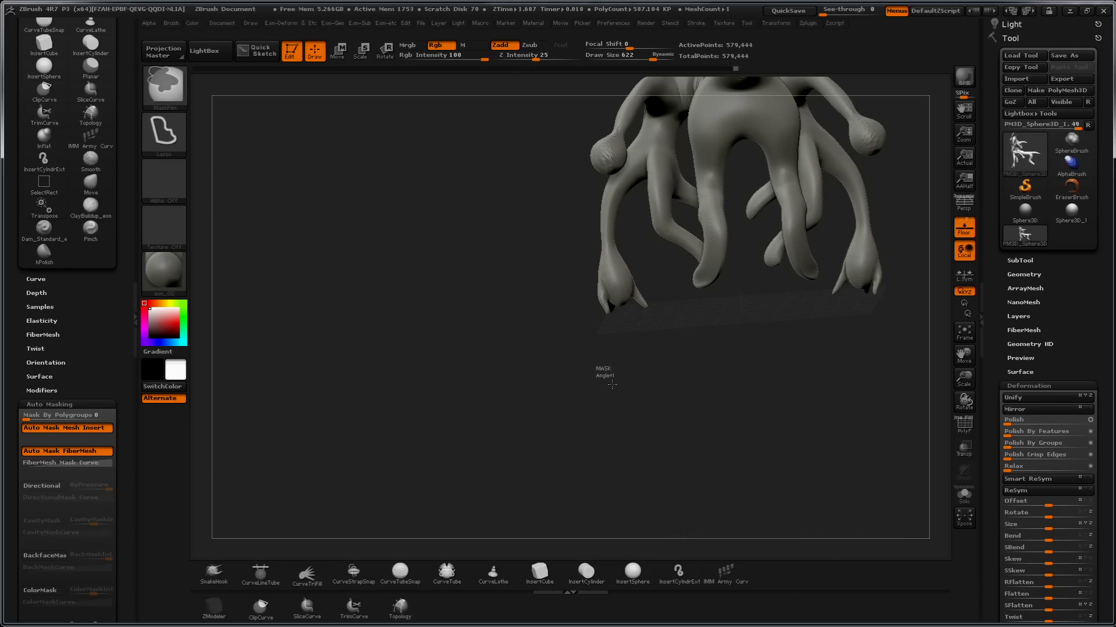
# - Switch from SnakeHook to the ClayBuildup brush while orbiting to a side view
pyautogui.moveTo(743, 381); pyautogui.dragTo(598, 172)
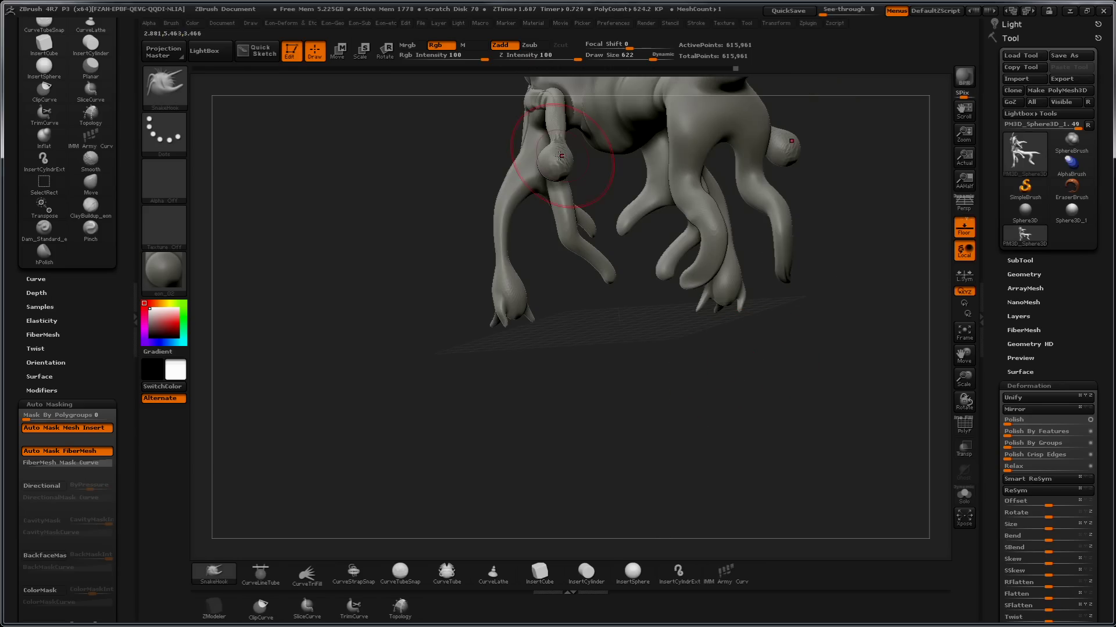
pyautogui.press('b')
pyautogui.press('s')
pyautogui.press('h')
pyautogui.moveTo(748, 407)
pyautogui.mouseDown()
pyautogui.moveTo(810, 331)
pyautogui.moveTo(825, 352)
pyautogui.moveTo(802, 297)
pyautogui.moveTo(787, 364)
pyautogui.moveTo(800, 407)
pyautogui.moveTo(783, 301)
pyautogui.moveTo(616, 314)
pyautogui.mouseUp()
pyautogui.press('b')
pyautogui.press('c')
pyautogui.press('b')
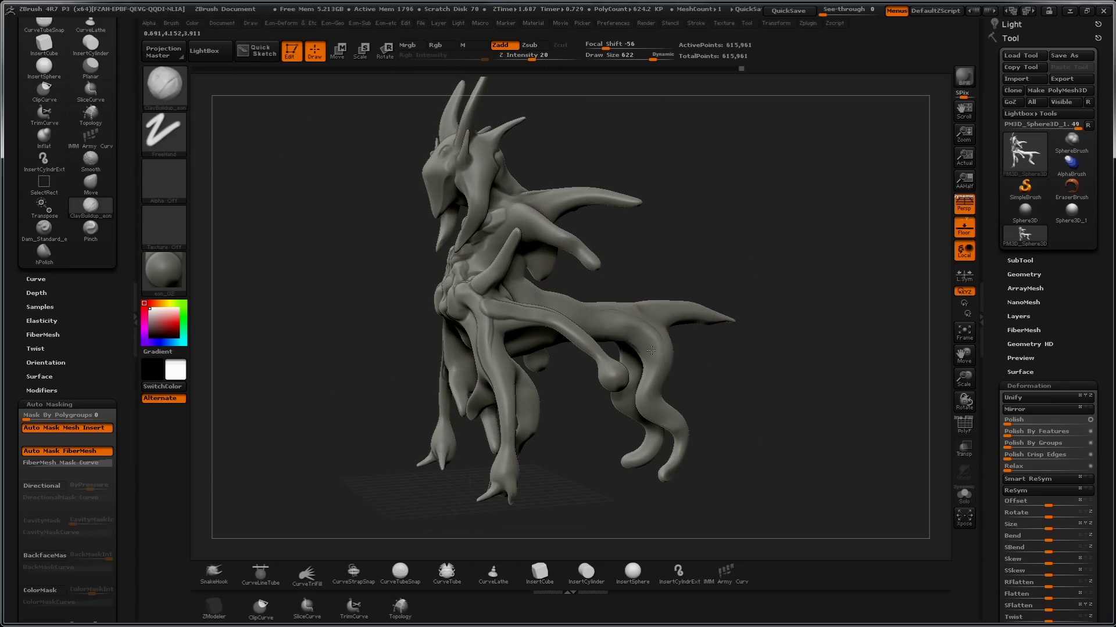
# - Turn on BackfaceMask under the brush's Auto Masking settings
pyautogui.moveTo(667, 273); pyautogui.dragTo(585, 312)
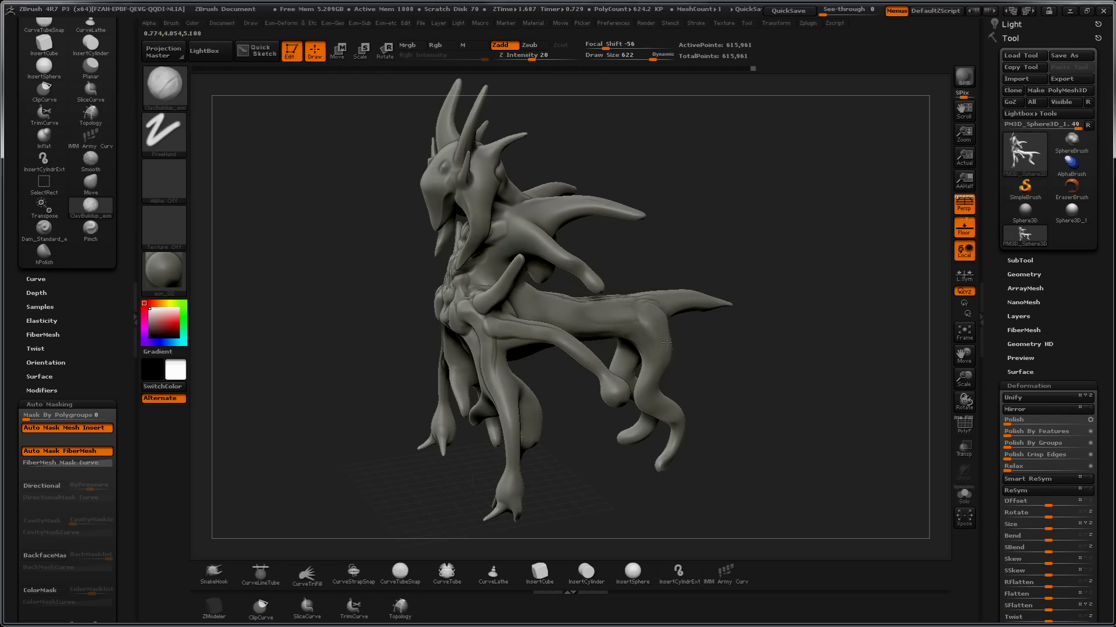
pyautogui.moveTo(755, 325); pyautogui.dragTo(670, 343)
pyautogui.moveTo(544, 418); pyautogui.dragTo(327, 467)
pyautogui.click(37, 555)
pyautogui.moveTo(353, 414); pyautogui.dragTo(604, 334)
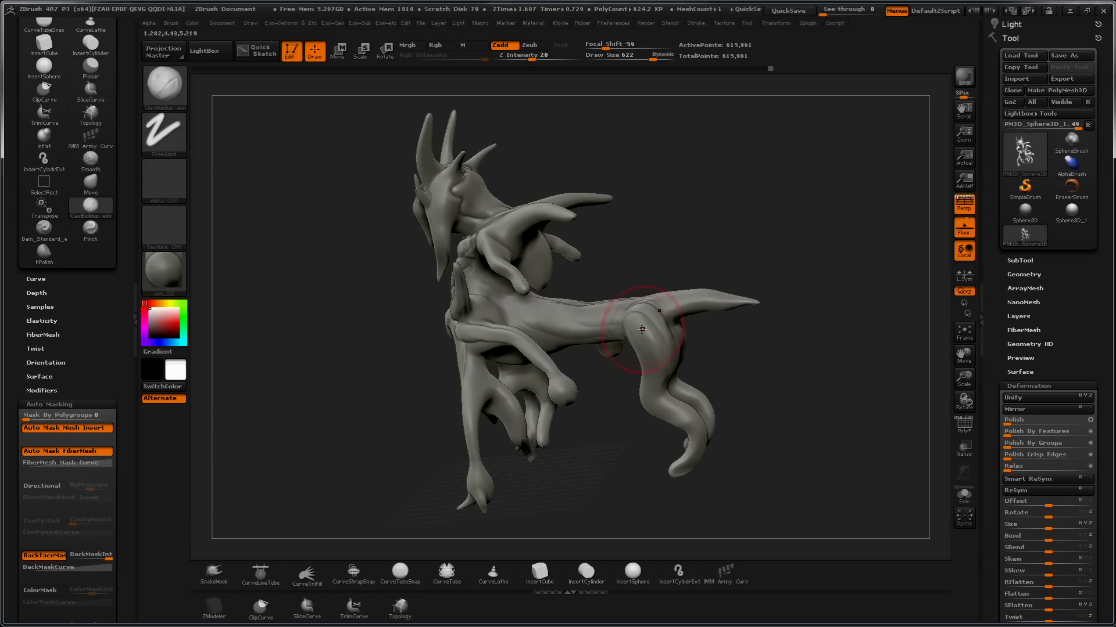
pyautogui.moveTo(503, 353); pyautogui.dragTo(637, 283)
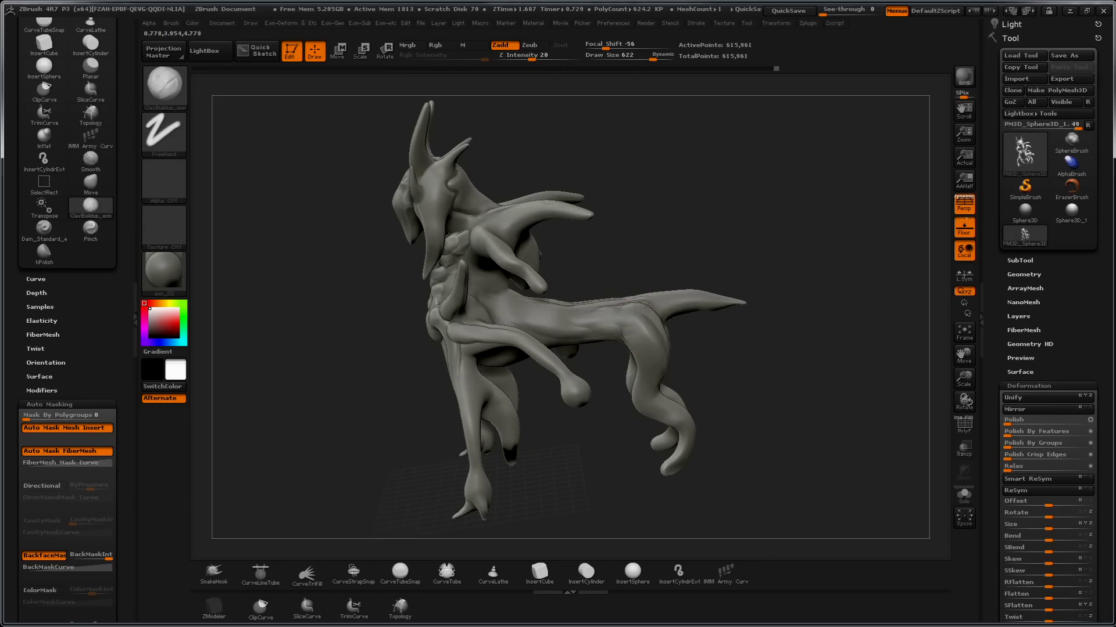
# - Orbit the creature through top-down, side, front and three-quarter views to review it
pyautogui.moveTo(700, 231); pyautogui.dragTo(638, 308)
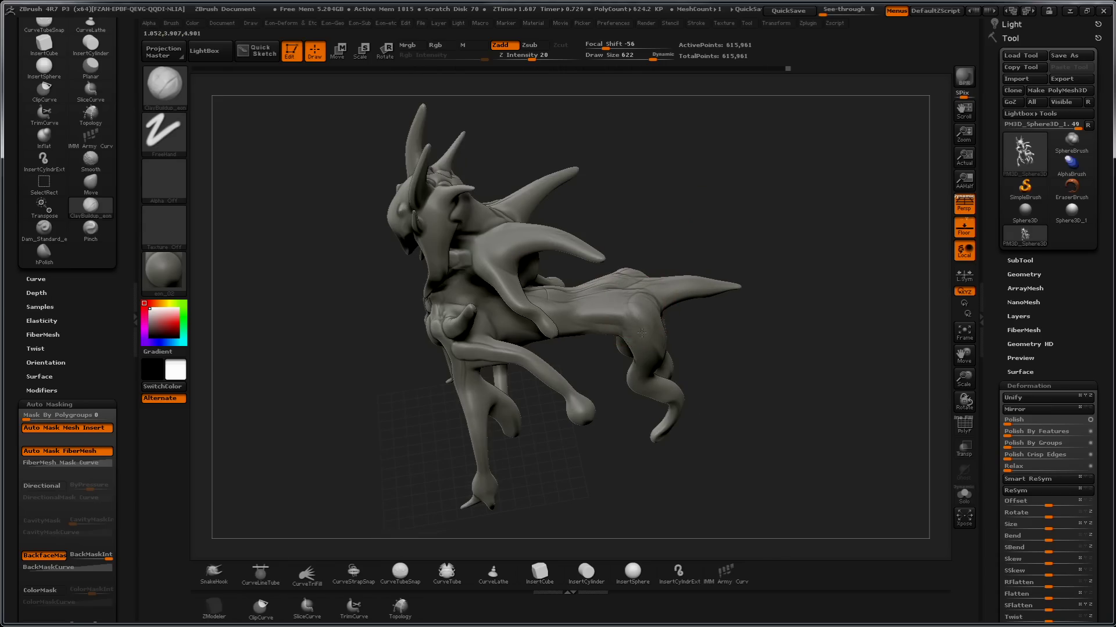
pyautogui.moveTo(768, 311); pyautogui.dragTo(614, 291)
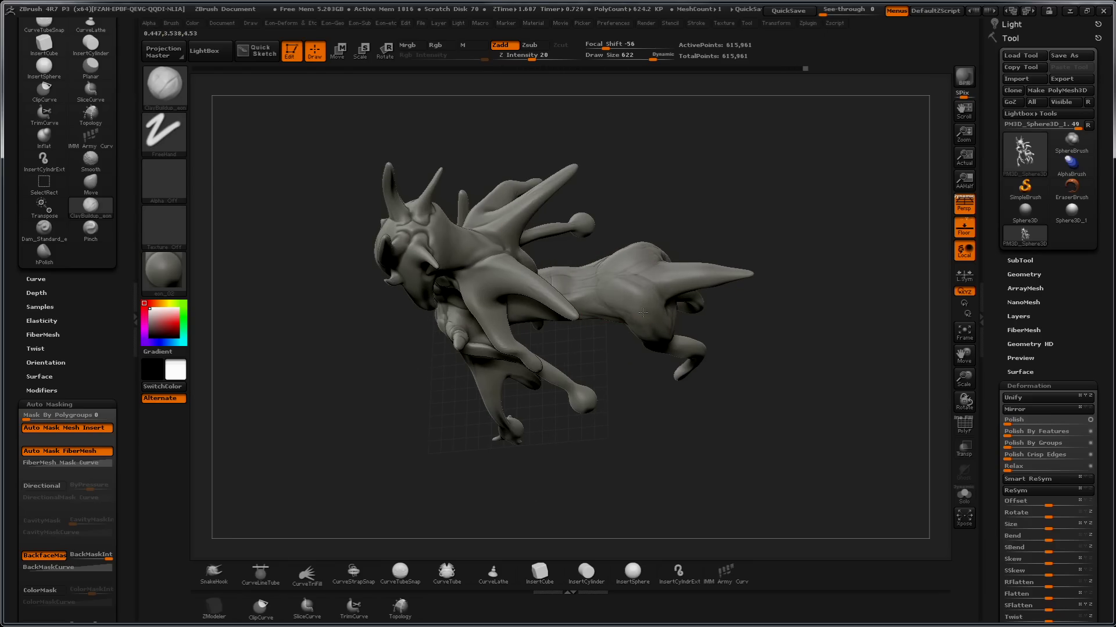
pyautogui.moveTo(806, 364); pyautogui.dragTo(788, 301)
pyautogui.moveTo(594, 293); pyautogui.dragTo(517, 314)
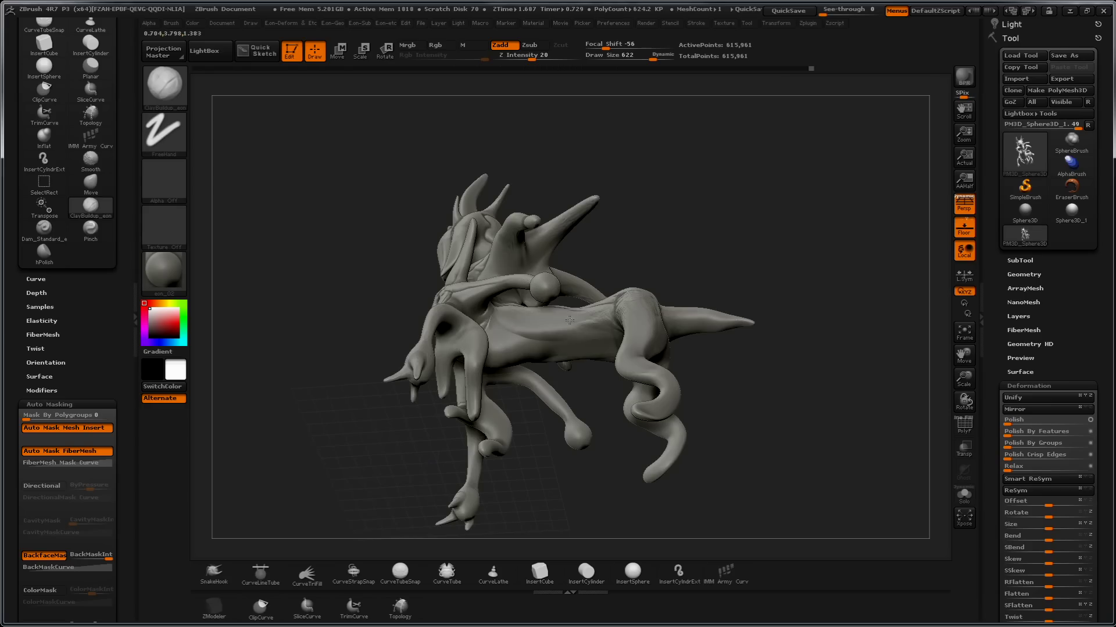
pyautogui.moveTo(704, 257); pyautogui.dragTo(616, 305)
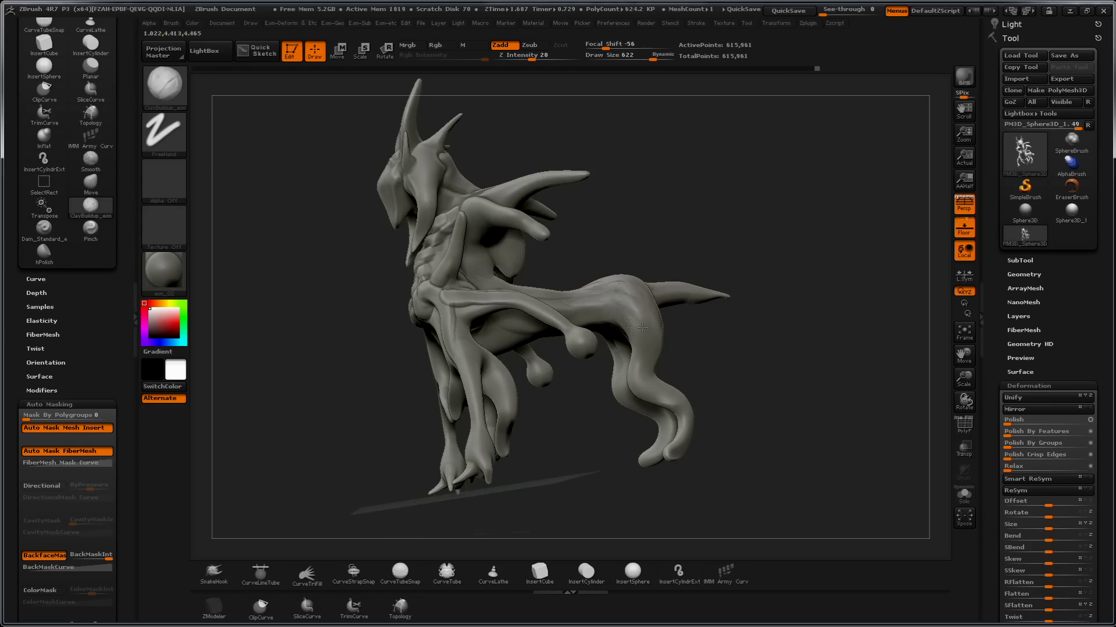
pyautogui.moveTo(756, 326)
pyautogui.mouseDown()
pyautogui.moveTo(800, 344)
pyautogui.moveTo(718, 299)
pyautogui.moveTo(757, 328)
pyautogui.moveTo(779, 324)
pyautogui.moveTo(733, 360)
pyautogui.mouseUp()
pyautogui.moveTo(733, 293); pyautogui.dragTo(606, 344)
# - Pull a long new tentacle out of the creature with SnakeHook
pyautogui.click(214, 573)
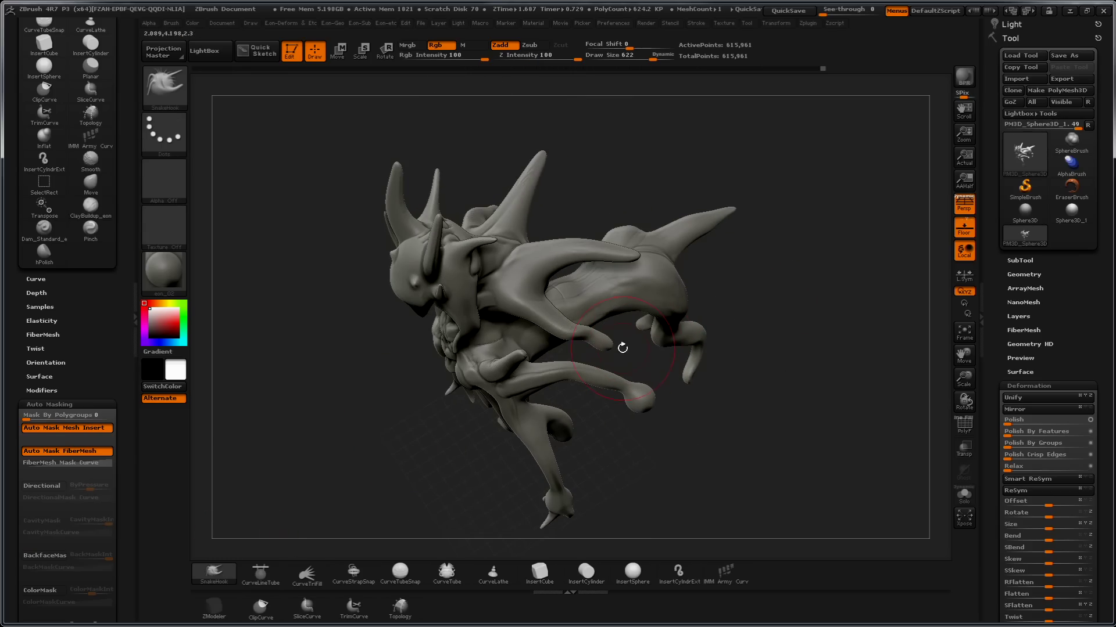
pyautogui.press('s')
pyautogui.press('b')
pyautogui.press('i')
pyautogui.press('n')
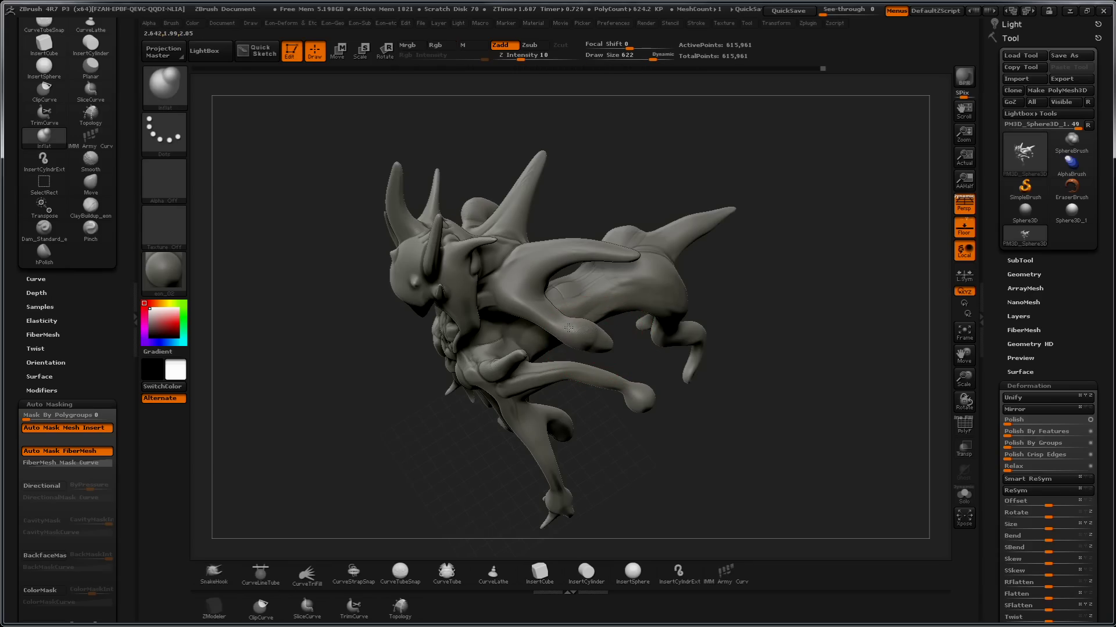
pyautogui.press('ctrl')
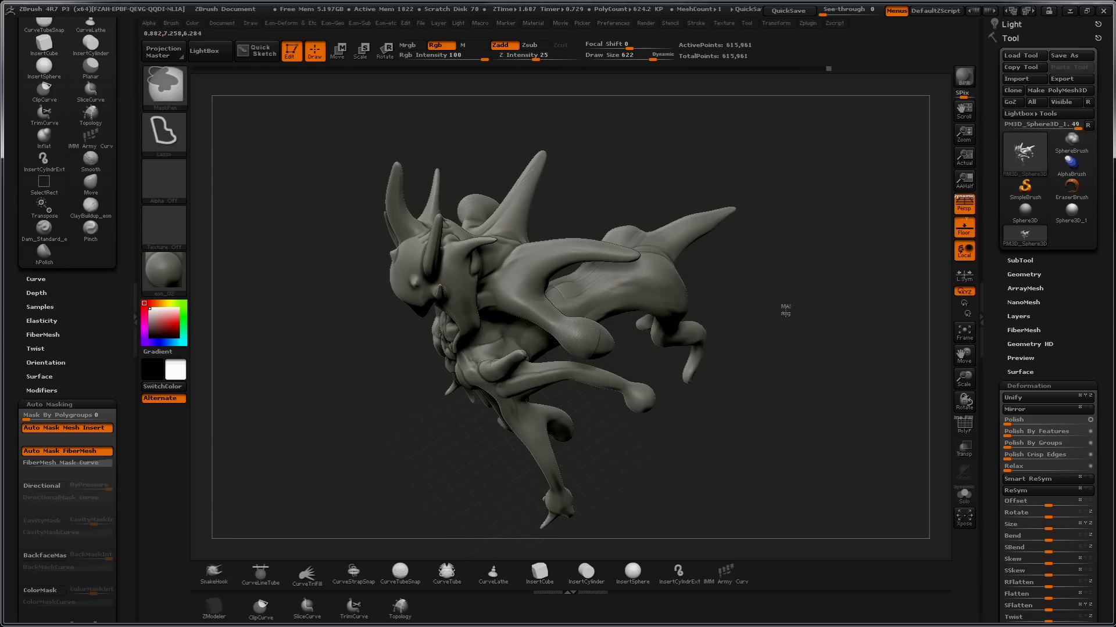
pyautogui.press('shift')
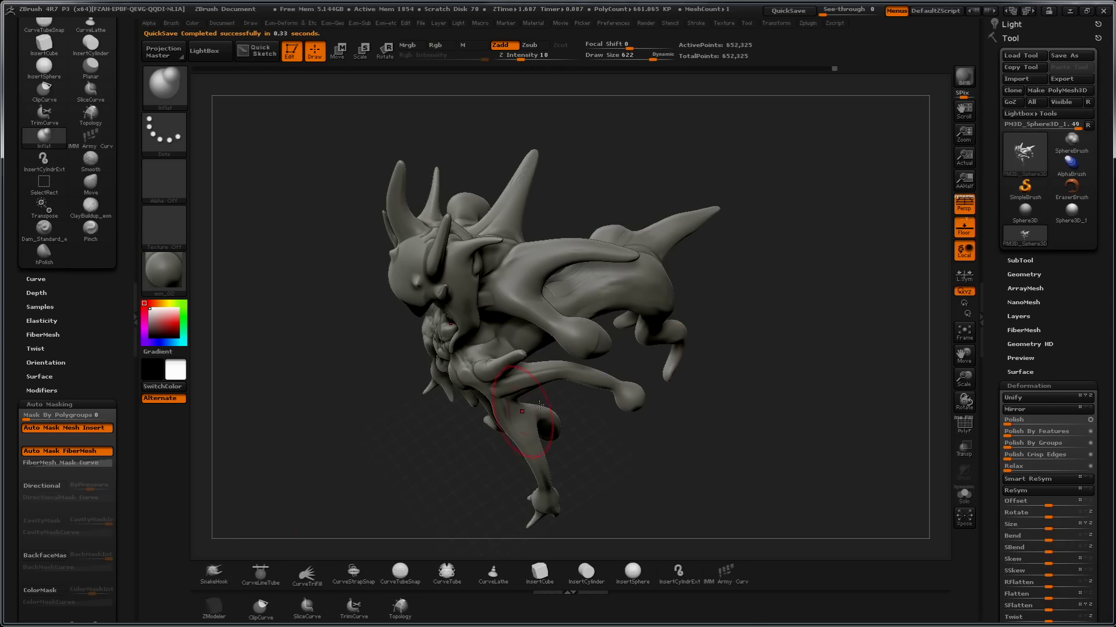
pyautogui.click(223, 577)
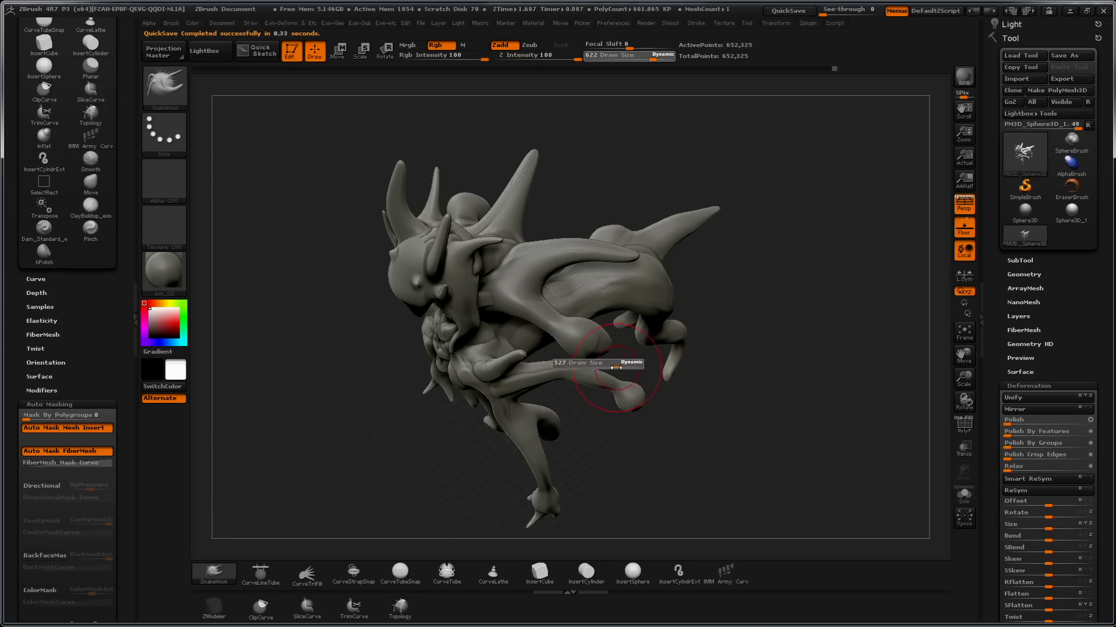
pyautogui.moveTo(597, 352); pyautogui.dragTo(605, 488)
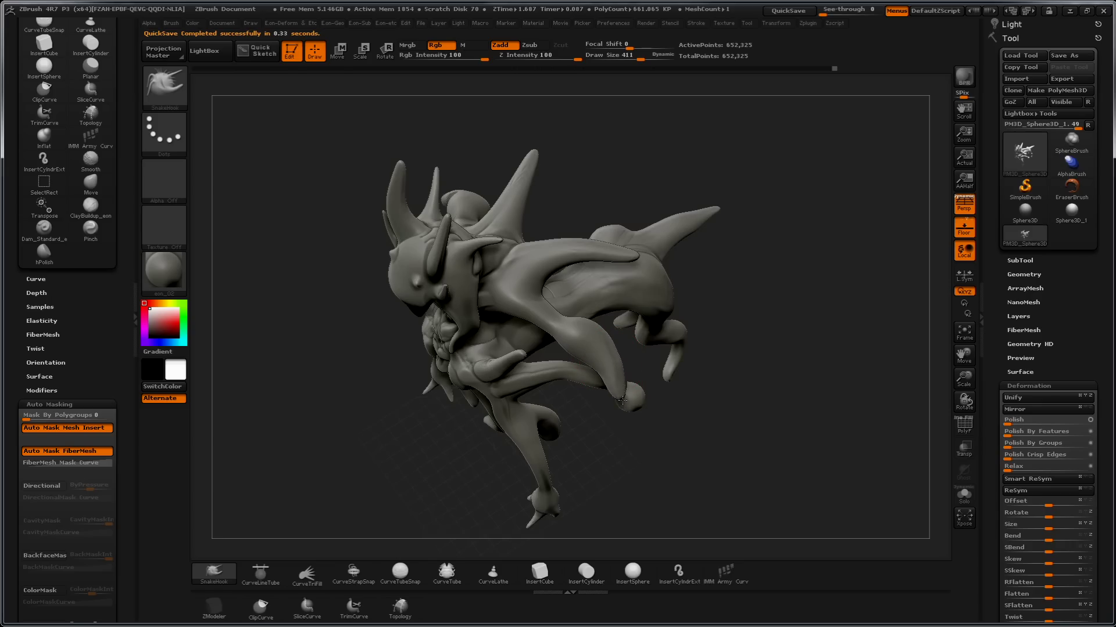
# - Raise Draw Size to 611 and reshape both mirrored arm tips
pyautogui.moveTo(727, 477)
pyautogui.mouseDown()
pyautogui.moveTo(785, 348)
pyautogui.moveTo(759, 296)
pyautogui.moveTo(660, 312)
pyautogui.mouseUp()
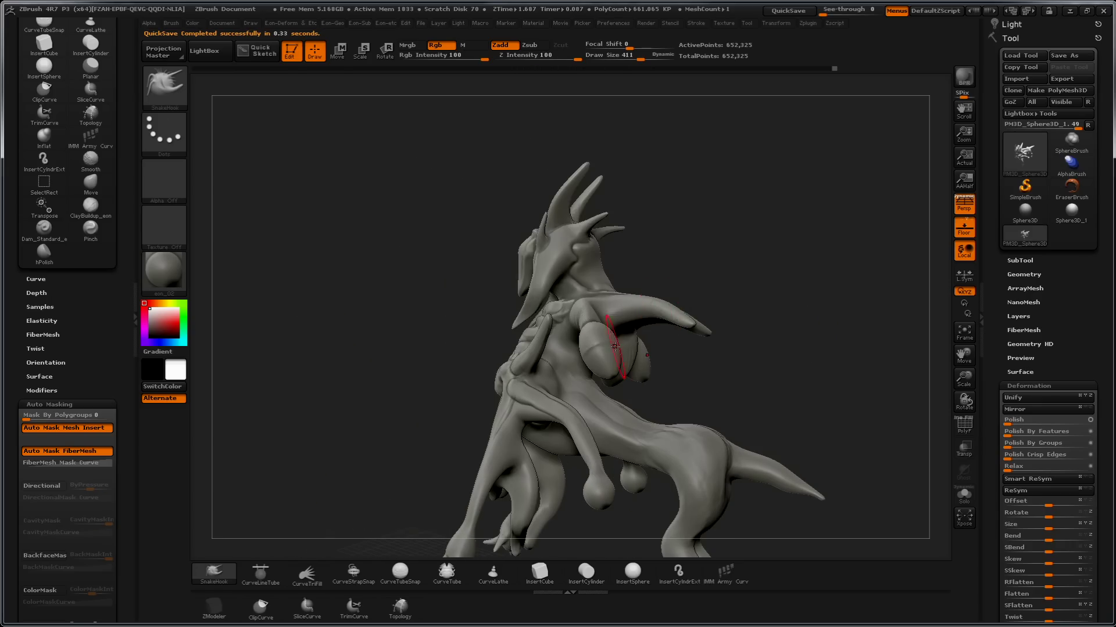
pyautogui.press('s')
pyautogui.moveTo(608, 357)
pyautogui.mouseDown()
pyautogui.moveTo(597, 364)
pyautogui.moveTo(609, 364)
pyautogui.mouseUp()
pyautogui.moveTo(673, 274); pyautogui.dragTo(709, 299)
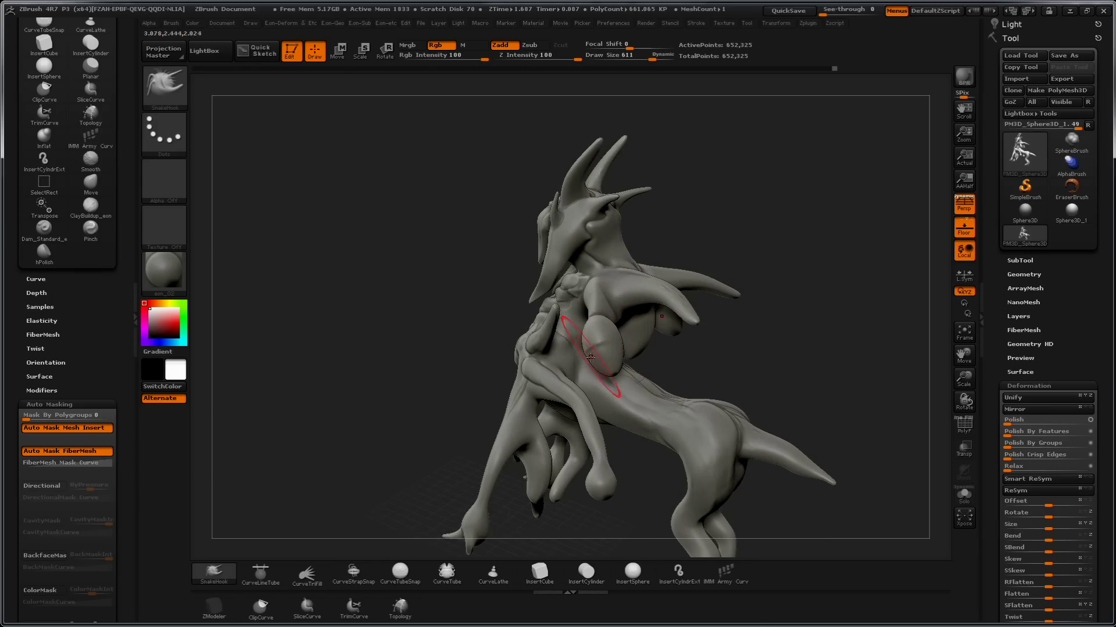
pyautogui.moveTo(461, 386)
pyautogui.mouseDown()
pyautogui.moveTo(450, 389)
pyautogui.moveTo(592, 340)
pyautogui.mouseUp()
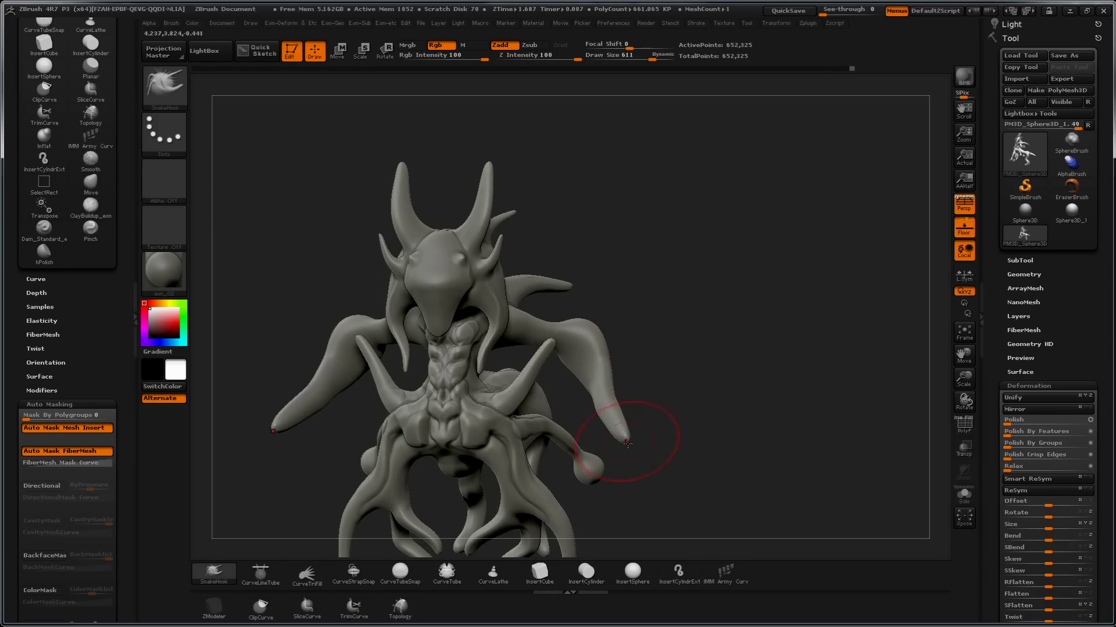
pyautogui.moveTo(613, 419); pyautogui.dragTo(610, 405)
pyautogui.moveTo(699, 354); pyautogui.dragTo(753, 324)
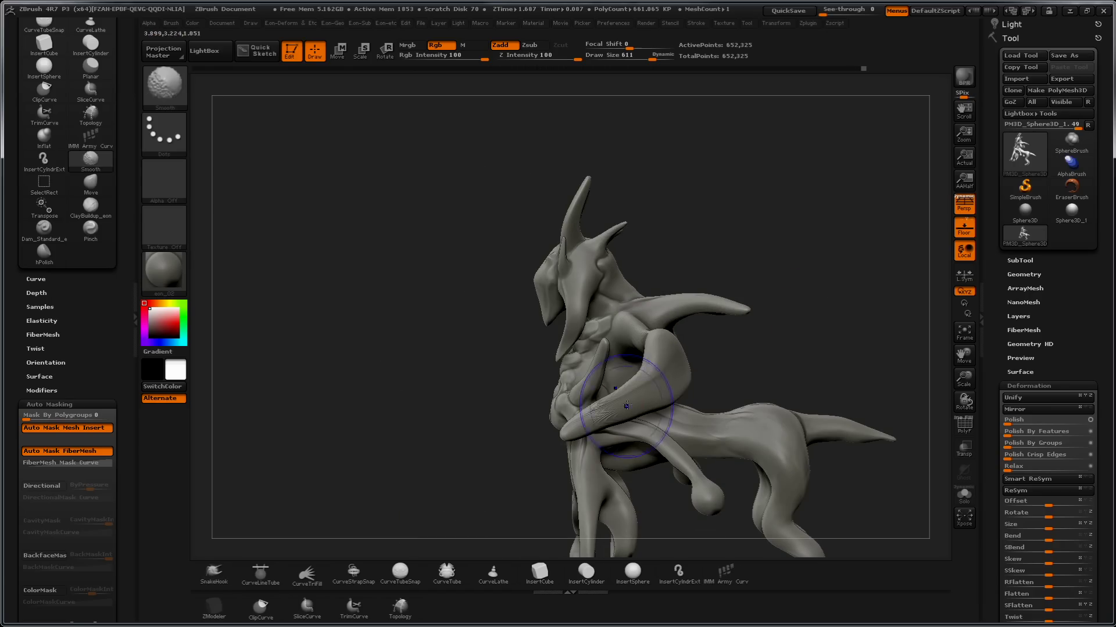
# - Zoom in on the torso and shrink the brush to size 168
pyautogui.press('ctrl')
pyautogui.press('shift')
pyautogui.moveTo(553, 435)
pyautogui.mouseDown()
pyautogui.moveTo(668, 378)
pyautogui.moveTo(692, 316)
pyautogui.mouseUp()
pyautogui.press('s')
pyautogui.moveTo(634, 375); pyautogui.dragTo(590, 372)
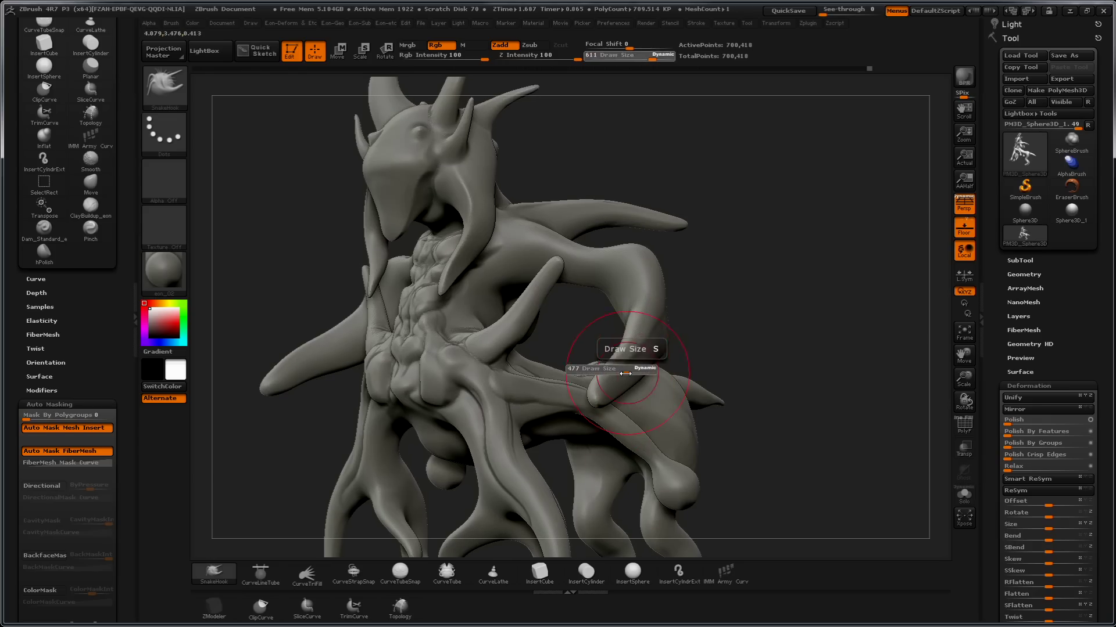
pyautogui.press('s')
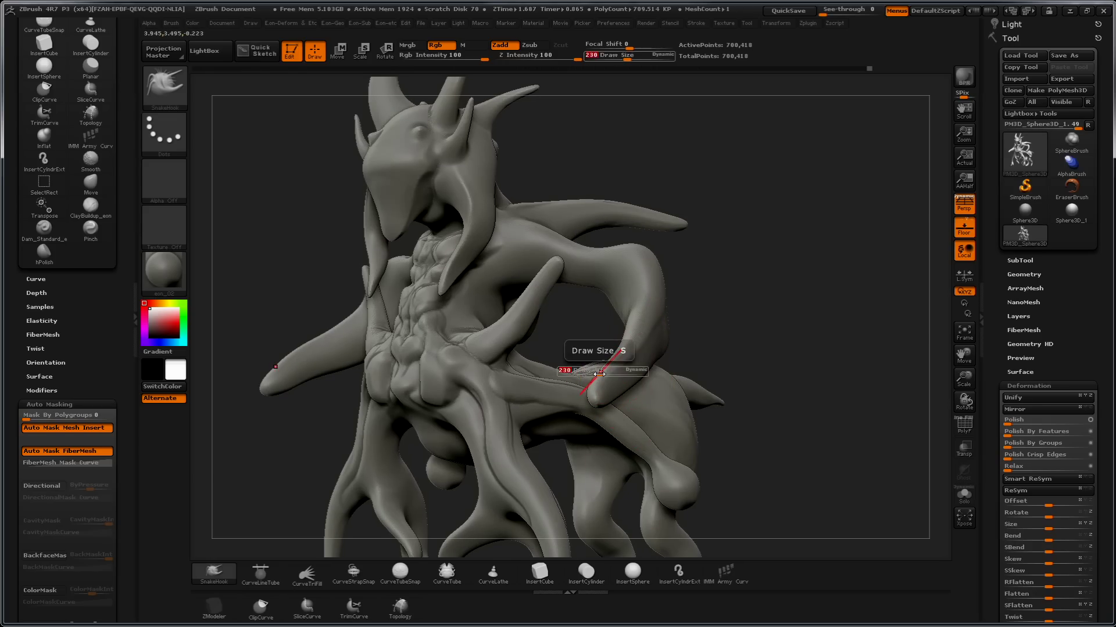
pyautogui.moveTo(594, 375); pyautogui.dragTo(598, 380)
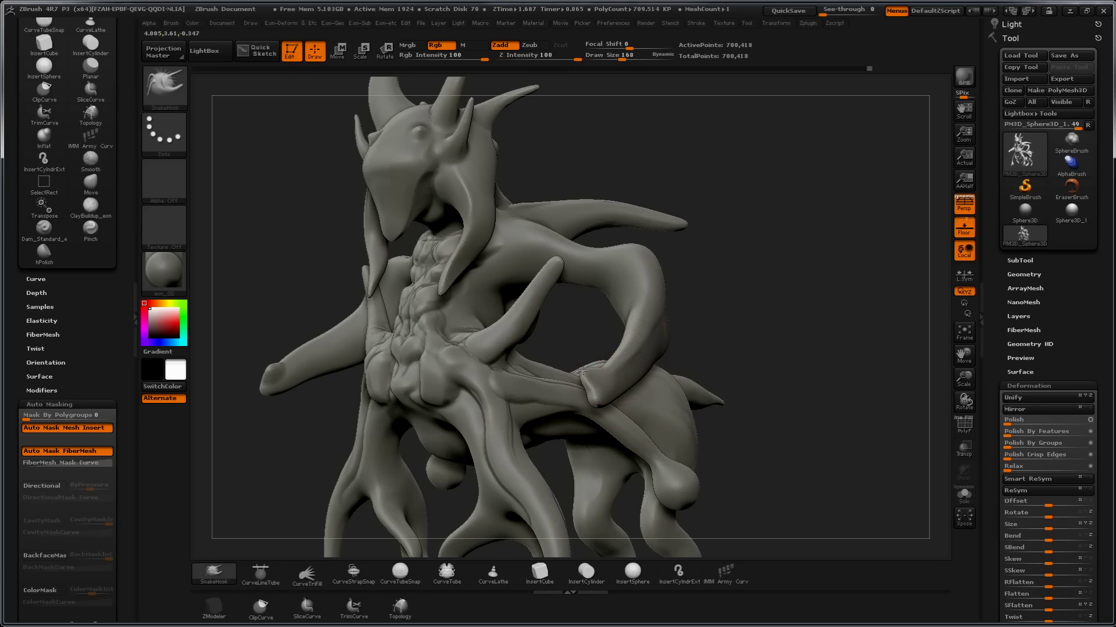
# - Mask the entire mesh and set the brush size to 376
pyautogui.press('ctrl')
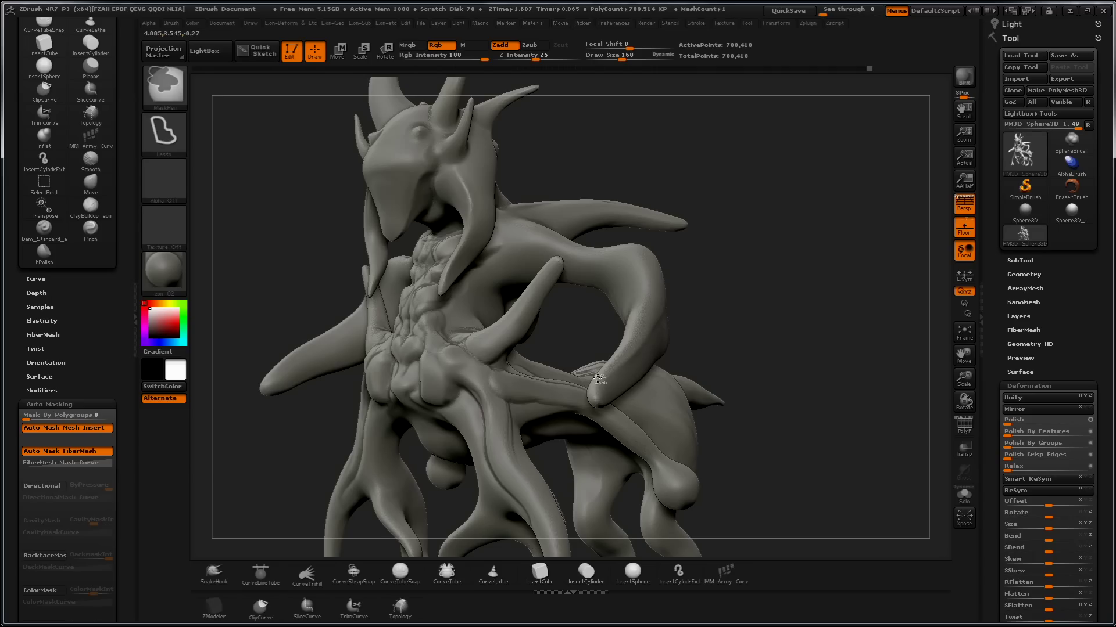
pyautogui.click(152, 140)
pyautogui.moveTo(344, 155); pyautogui.dragTo(789, 276)
pyautogui.press('ctrl')
pyautogui.moveTo(600, 367)
pyautogui.mouseDown()
pyautogui.moveTo(760, 269)
pyautogui.moveTo(628, 328)
pyautogui.moveTo(645, 358)
pyautogui.moveTo(583, 348)
pyautogui.moveTo(558, 366)
pyautogui.mouseUp()
pyautogui.keyDown('ctrl'); pyautogui.click(759, 269); pyautogui.keyUp('ctrl')
pyautogui.press('s')
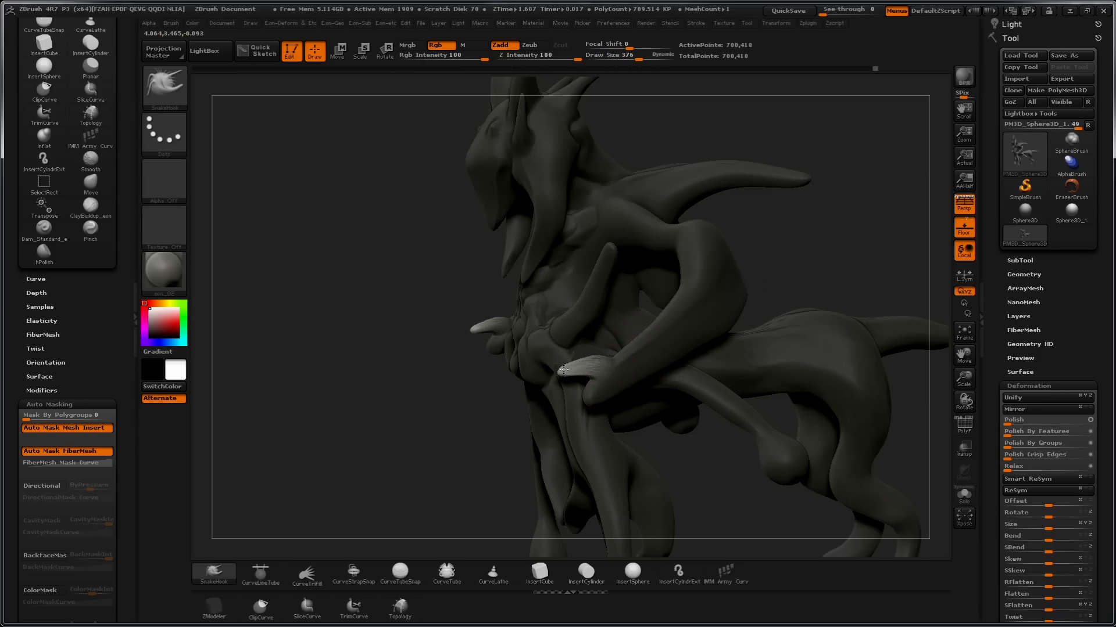
# - Clear the mask, lay a transpose line across the arm and set the Move brush to 287
pyautogui.keyDown('ctrl'); pyautogui.click(407, 393); pyautogui.keyUp('ctrl')
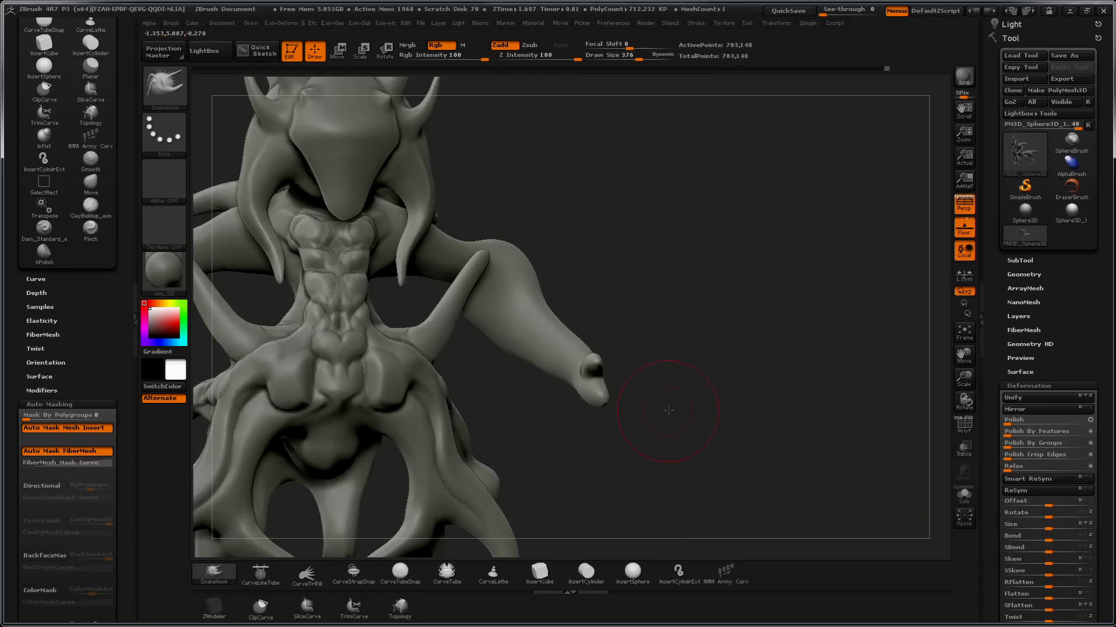
pyautogui.moveTo(668, 410); pyautogui.dragTo(610, 397)
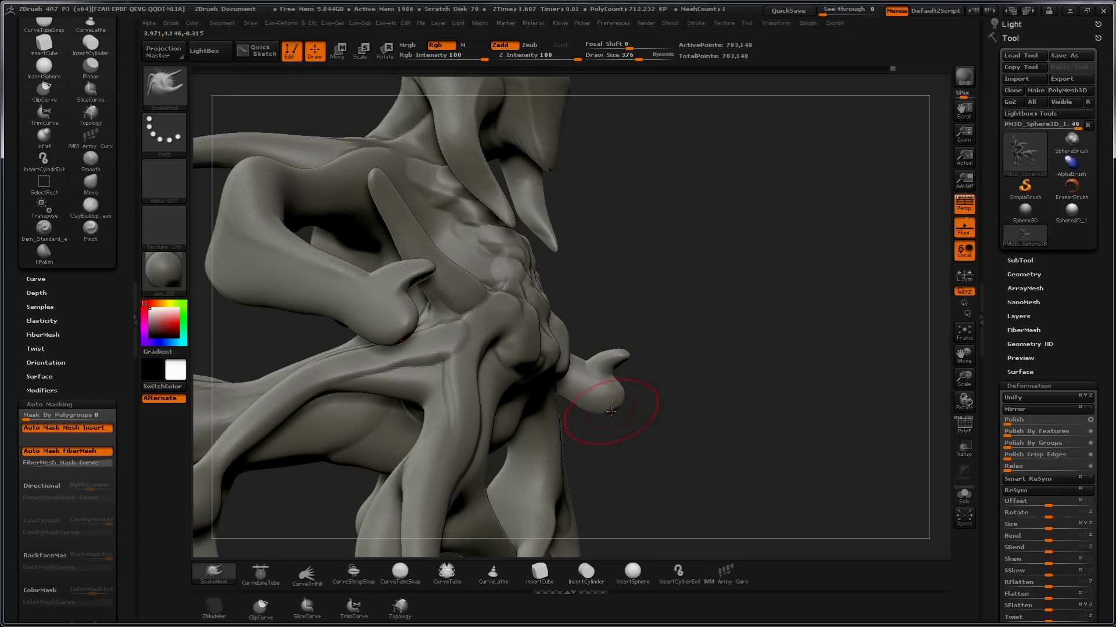
pyautogui.press('w')
pyautogui.moveTo(633, 411)
pyautogui.mouseDown()
pyautogui.moveTo(656, 405)
pyautogui.moveTo(597, 372)
pyautogui.mouseUp()
pyautogui.press('b')
pyautogui.press('m')
pyautogui.press('v')
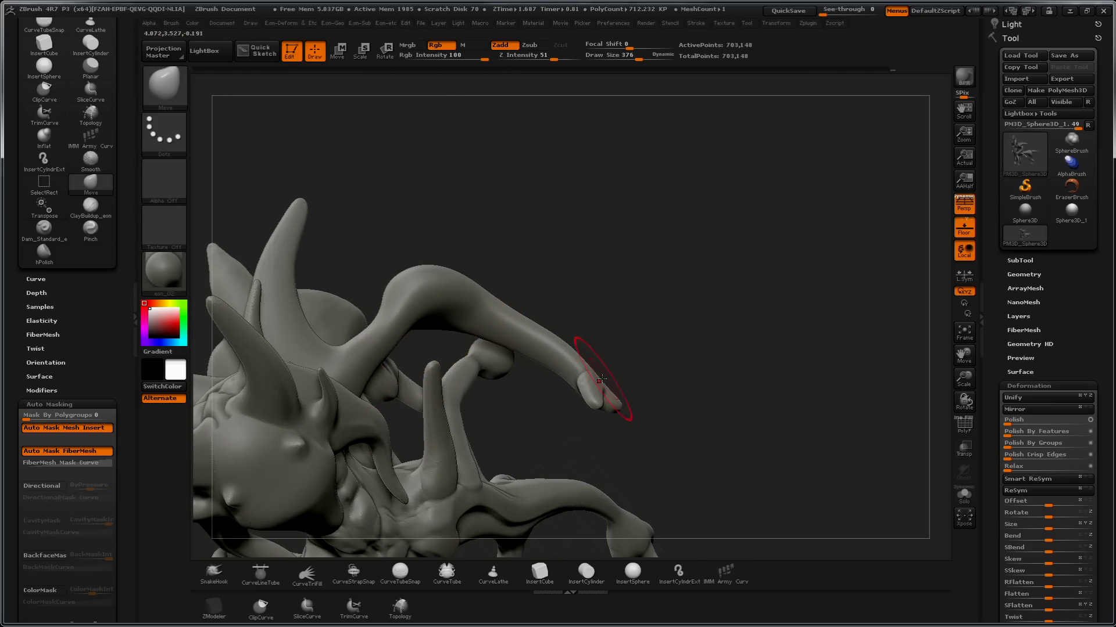
pyautogui.press('s')
pyautogui.moveTo(607, 379); pyautogui.dragTo(593, 379)
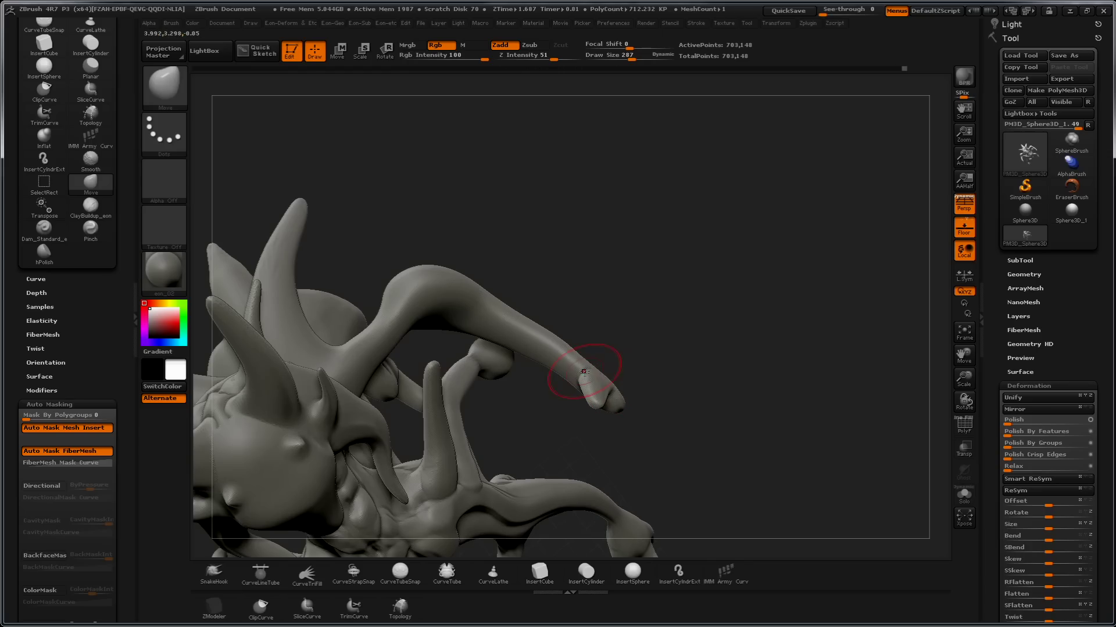
# - Pull the curled horn tip into a longer spike with SnakeHook at draw size 162
pyautogui.click(214, 573)
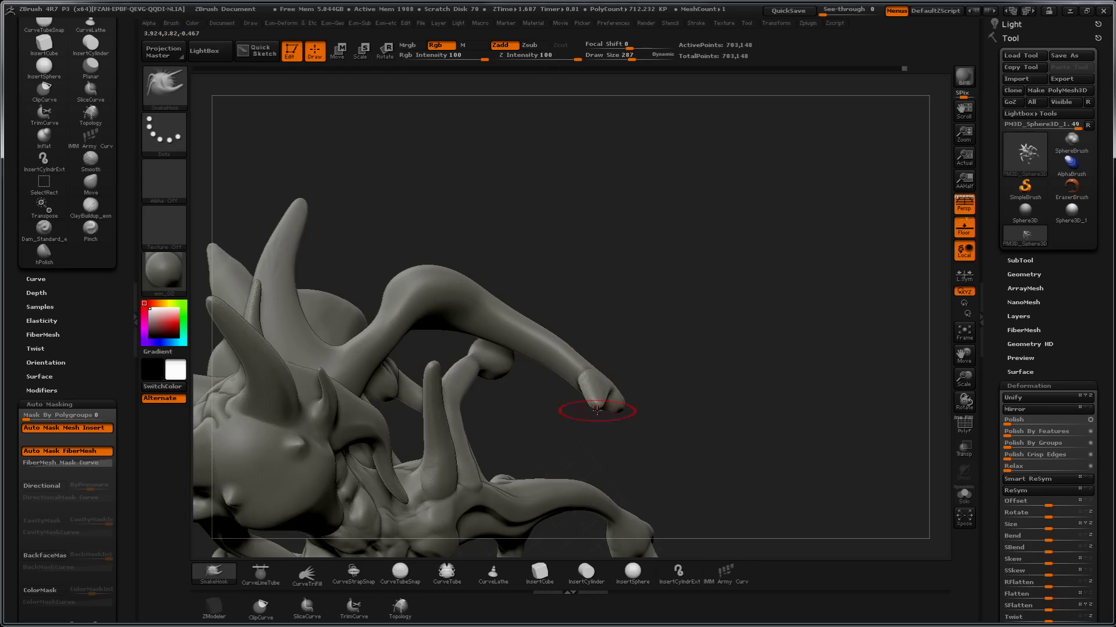
pyautogui.scroll(2, 642, 400)
pyautogui.press('s')
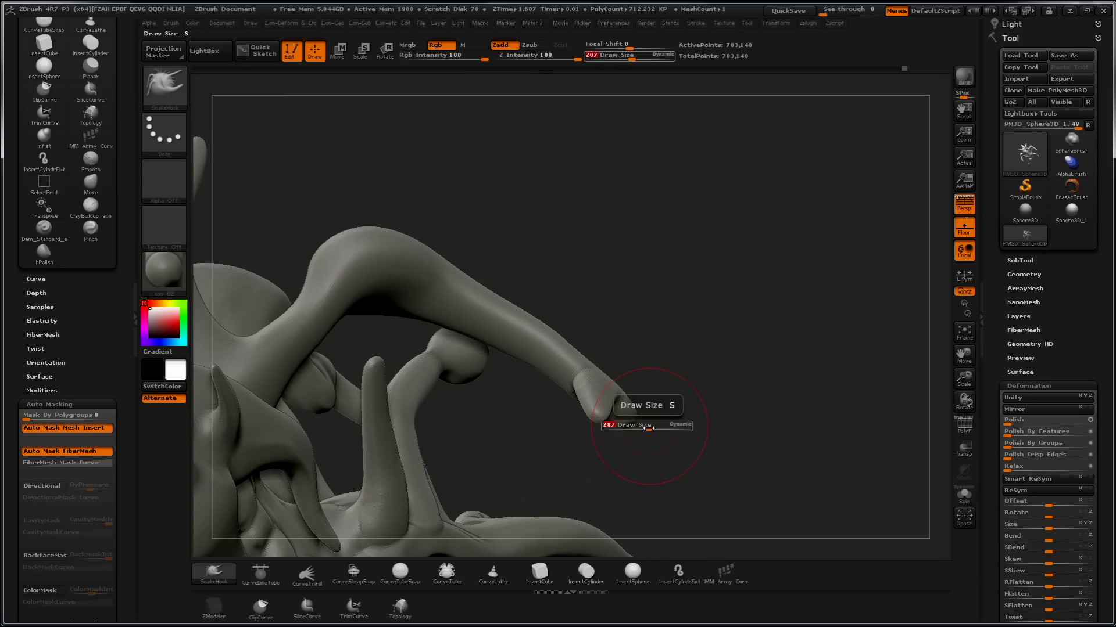
pyautogui.click(638, 427)
pyautogui.moveTo(631, 414)
pyautogui.mouseDown()
pyautogui.moveTo(662, 460)
pyautogui.moveTo(679, 430)
pyautogui.moveTo(662, 413)
pyautogui.mouseUp()
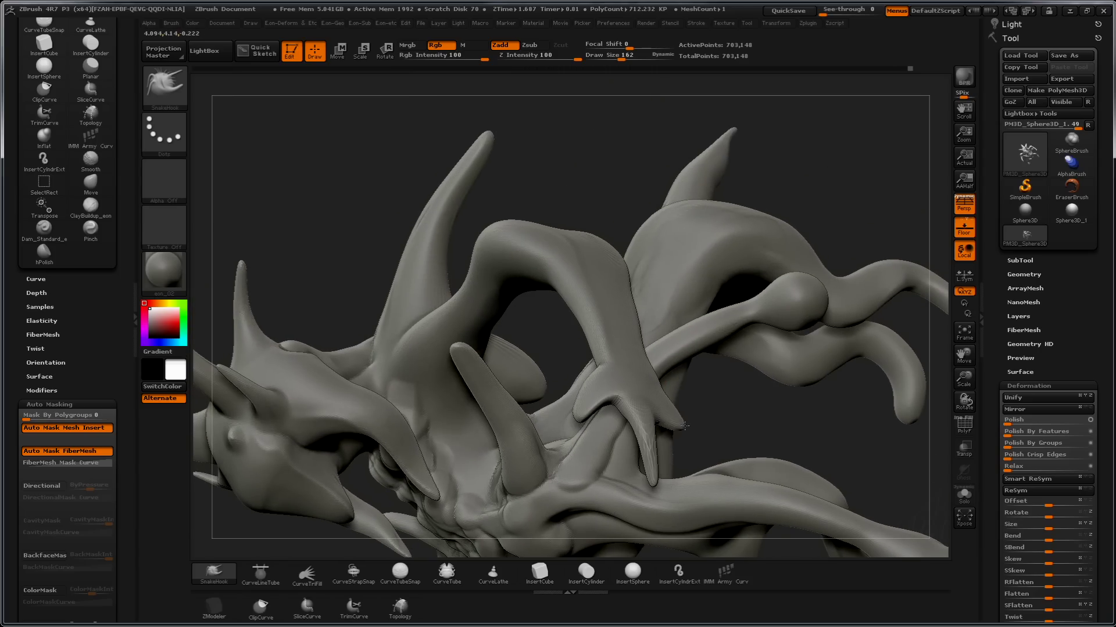
# - Build a clay ridge along the central horn with ClayBuildup at draw size 302
pyautogui.press('ctrl')
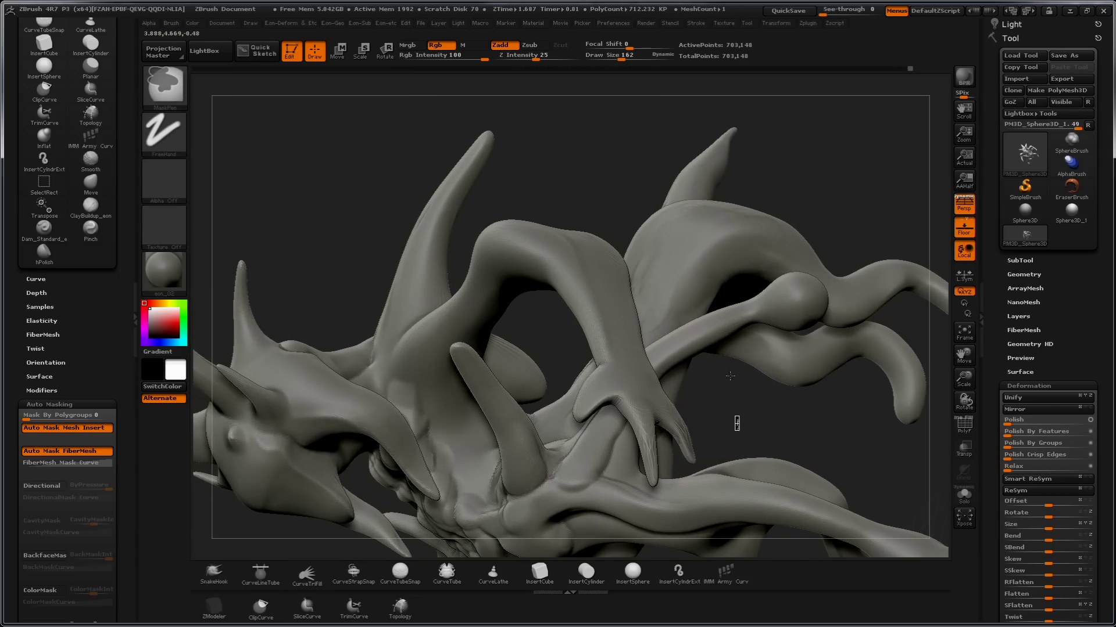
pyautogui.moveTo(662, 407)
pyautogui.mouseDown()
pyautogui.moveTo(726, 429)
pyautogui.moveTo(736, 325)
pyautogui.mouseUp()
pyautogui.press('b')
pyautogui.press('c')
pyautogui.press('b')
pyautogui.press('s')
pyautogui.moveTo(600, 254); pyautogui.dragTo(613, 255)
pyautogui.moveTo(598, 187); pyautogui.dragTo(602, 273)
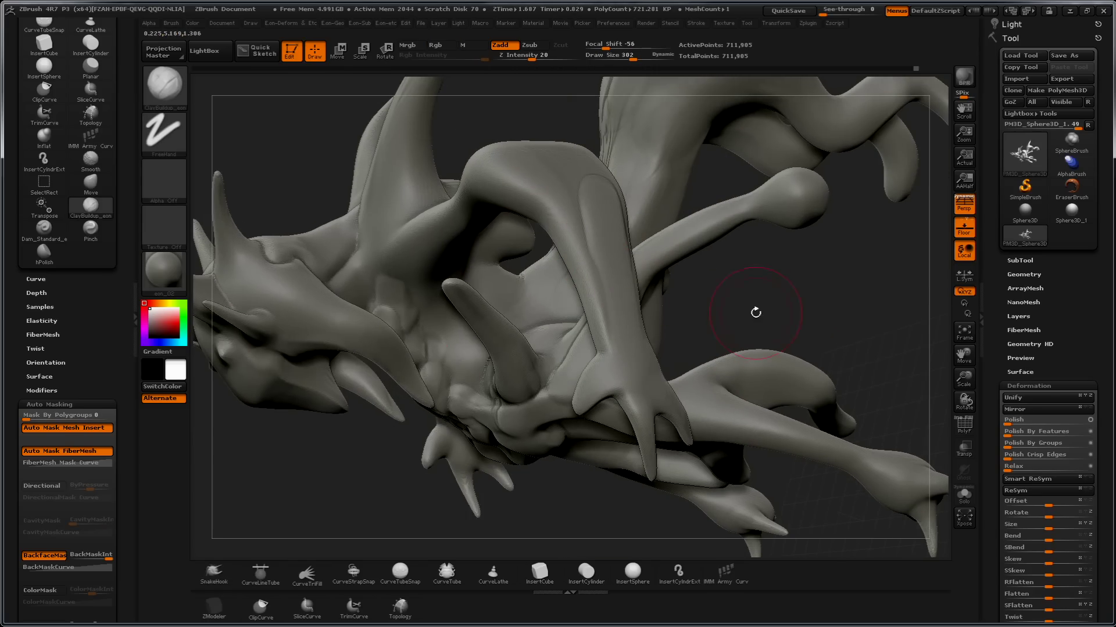
pyautogui.moveTo(799, 265)
pyautogui.mouseDown()
pyautogui.moveTo(781, 284)
pyautogui.moveTo(779, 249)
pyautogui.moveTo(767, 281)
pyautogui.moveTo(792, 279)
pyautogui.moveTo(562, 313)
pyautogui.moveTo(574, 369)
pyautogui.mouseUp()
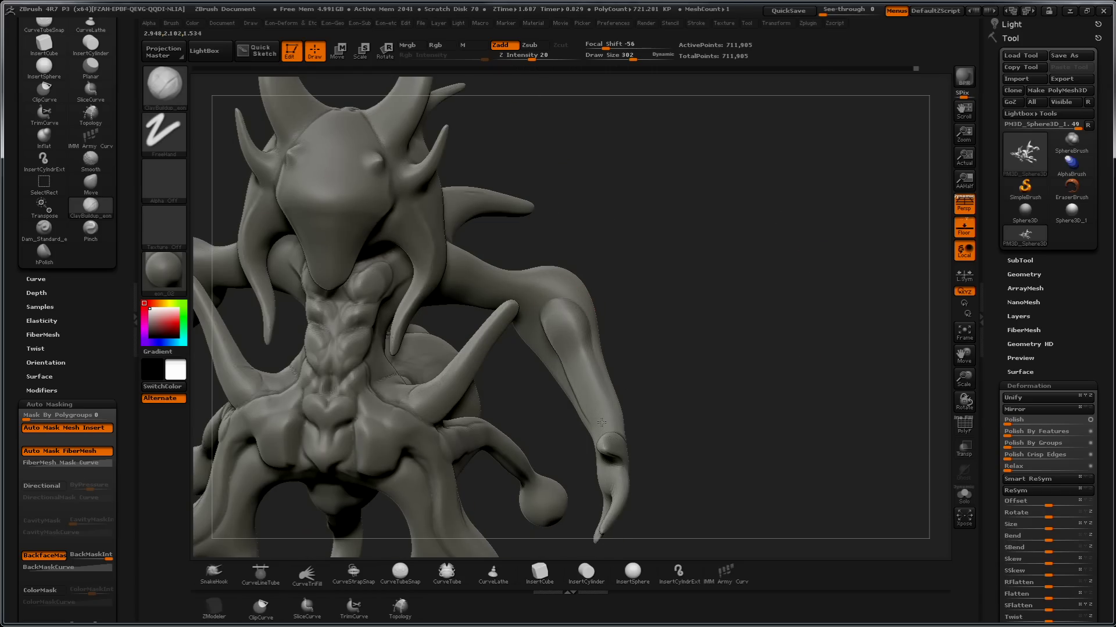
pyautogui.moveTo(613, 439); pyautogui.dragTo(548, 319)
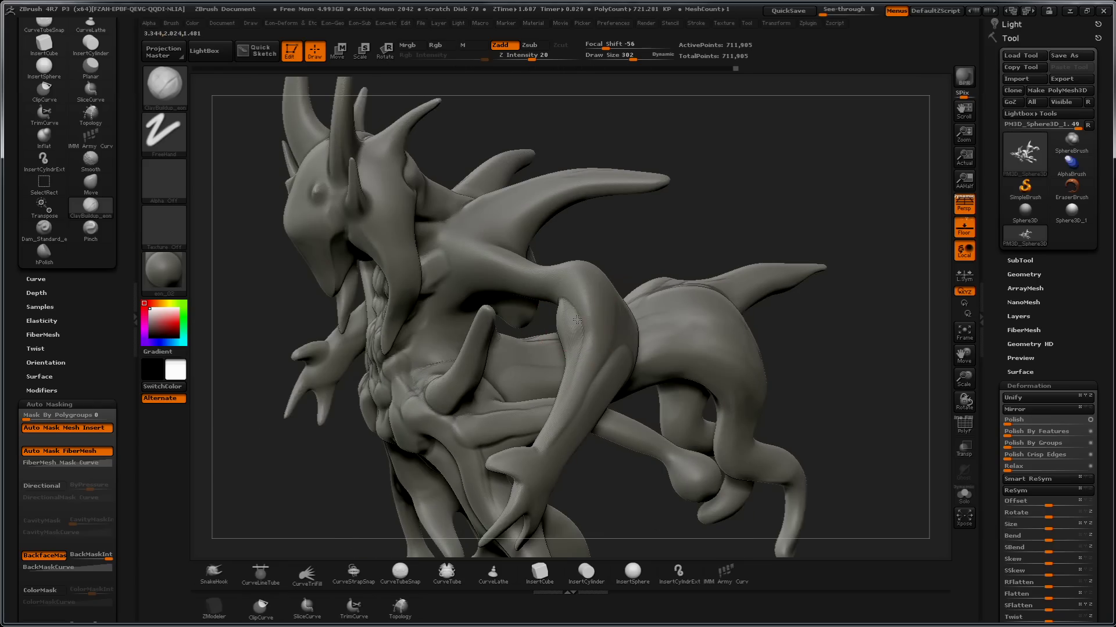
pyautogui.moveTo(787, 234); pyautogui.dragTo(727, 256)
pyautogui.moveTo(656, 325); pyautogui.dragTo(573, 410)
pyautogui.moveTo(410, 448)
pyautogui.mouseDown()
pyautogui.moveTo(653, 319)
pyautogui.moveTo(651, 366)
pyautogui.moveTo(627, 387)
pyautogui.mouseUp()
pyautogui.moveTo(561, 473)
pyautogui.mouseDown()
pyautogui.moveTo(774, 391)
pyautogui.moveTo(777, 210)
pyautogui.mouseUp()
pyautogui.moveTo(807, 400)
pyautogui.mouseDown()
pyautogui.moveTo(830, 406)
pyautogui.moveTo(802, 413)
pyautogui.moveTo(814, 434)
pyautogui.moveTo(820, 356)
pyautogui.moveTo(749, 436)
pyautogui.mouseUp()
pyautogui.moveTo(821, 464)
pyautogui.mouseDown()
pyautogui.moveTo(872, 433)
pyautogui.moveTo(854, 371)
pyautogui.moveTo(841, 391)
pyautogui.moveTo(814, 331)
pyautogui.moveTo(824, 296)
pyautogui.mouseUp()
# - In the save dialog, create a folder named 160104_컨셉 모델링 in the lecture references folder
pyautogui.hotkey('ctrl', 's')
pyautogui.moveTo(106, 188)
pyautogui.click(73, 177)
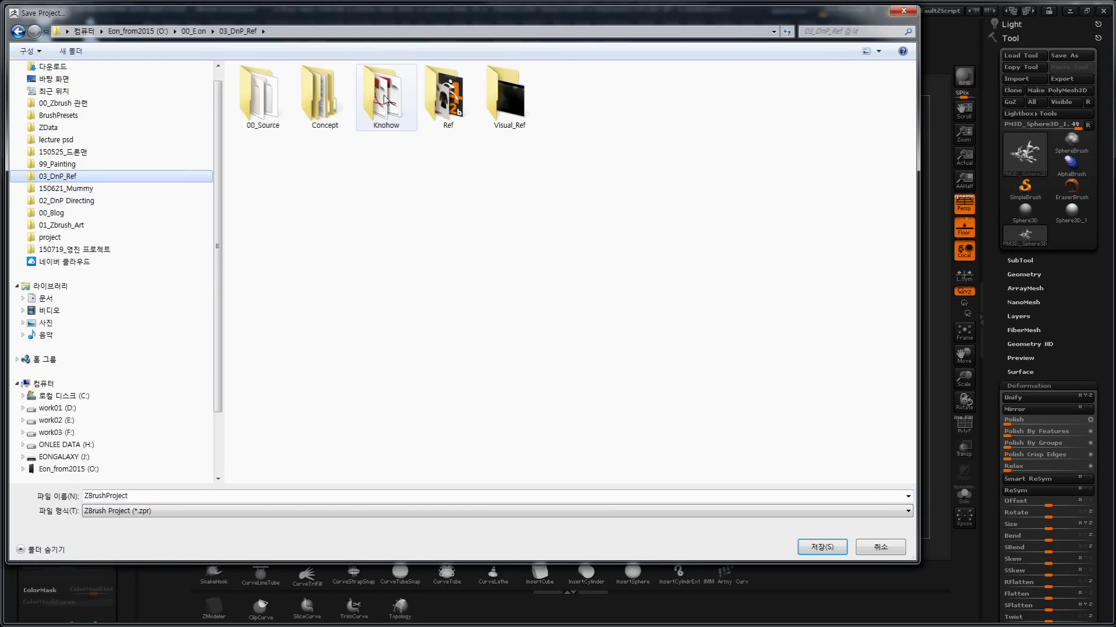
pyautogui.click(79, 203)
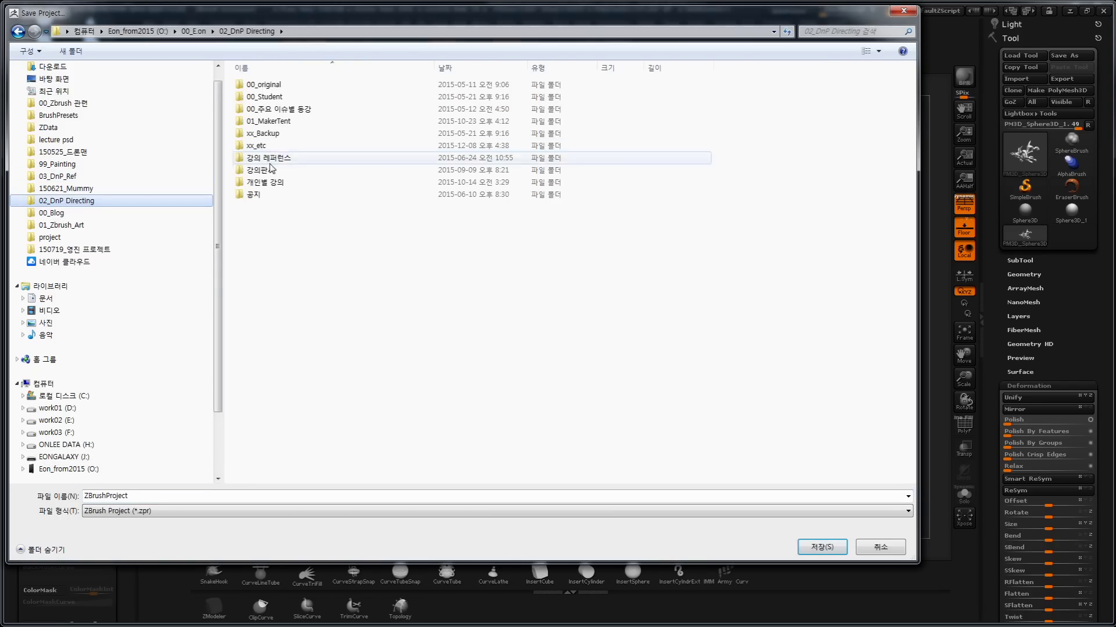
pyautogui.click(332, 501)
pyautogui.rightClick(563, 466)
pyautogui.click(477, 593)
pyautogui.write('160104_')
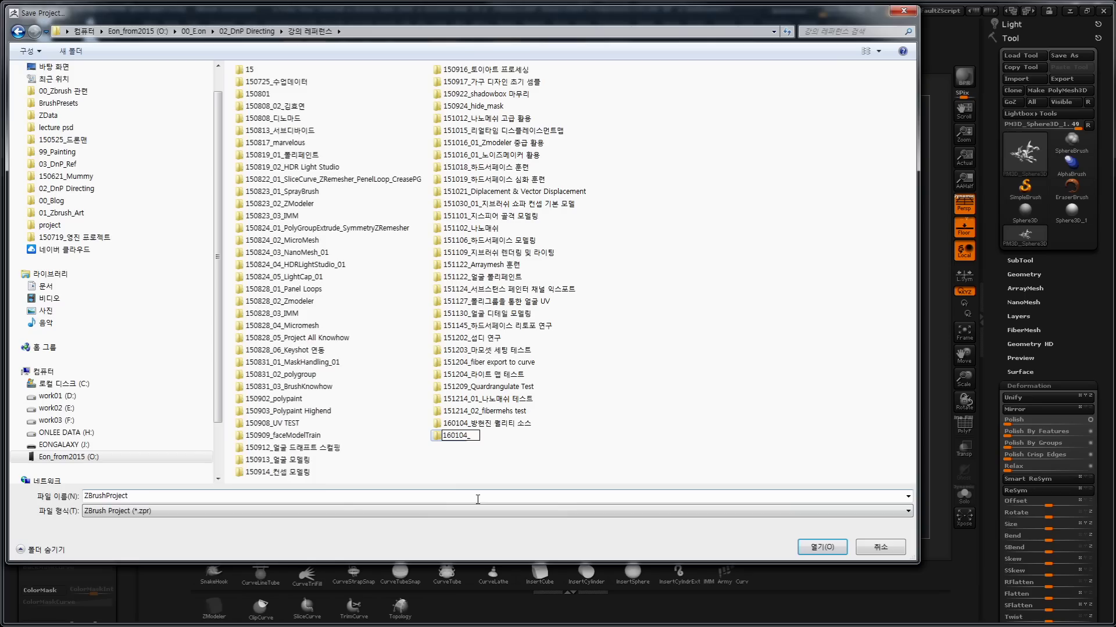
pyautogui.write('컨셉 모델링')
pyautogui.press('Return')
pyautogui.press('Return')
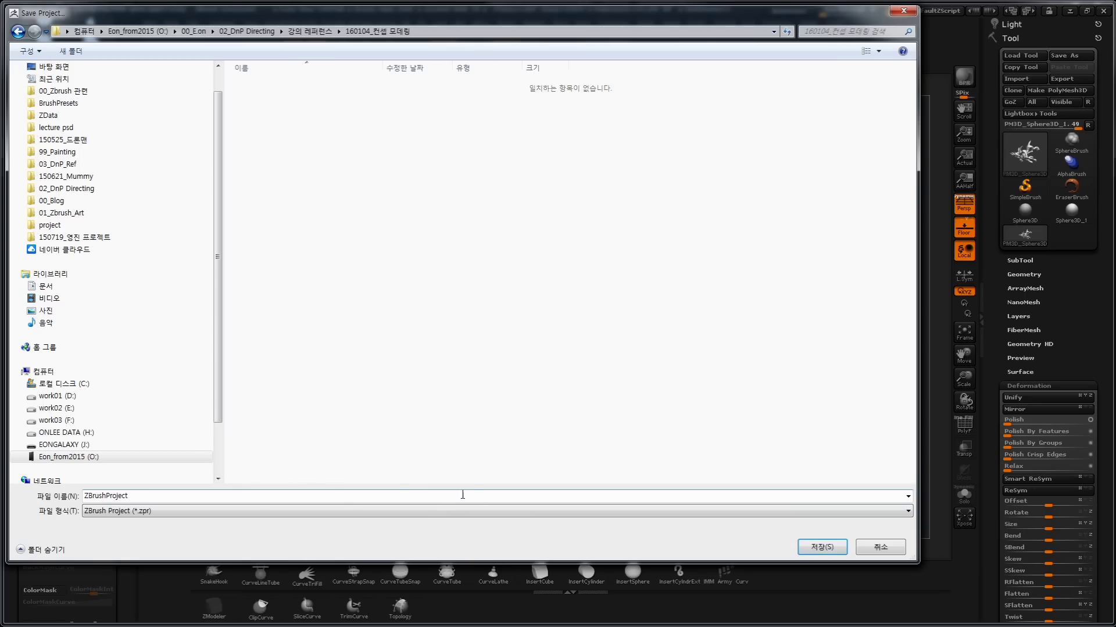
# - Correct the folder name, enter it and save the project as 160104_컨셉 모델링_a_01.zpr
pyautogui.click(309, 31)
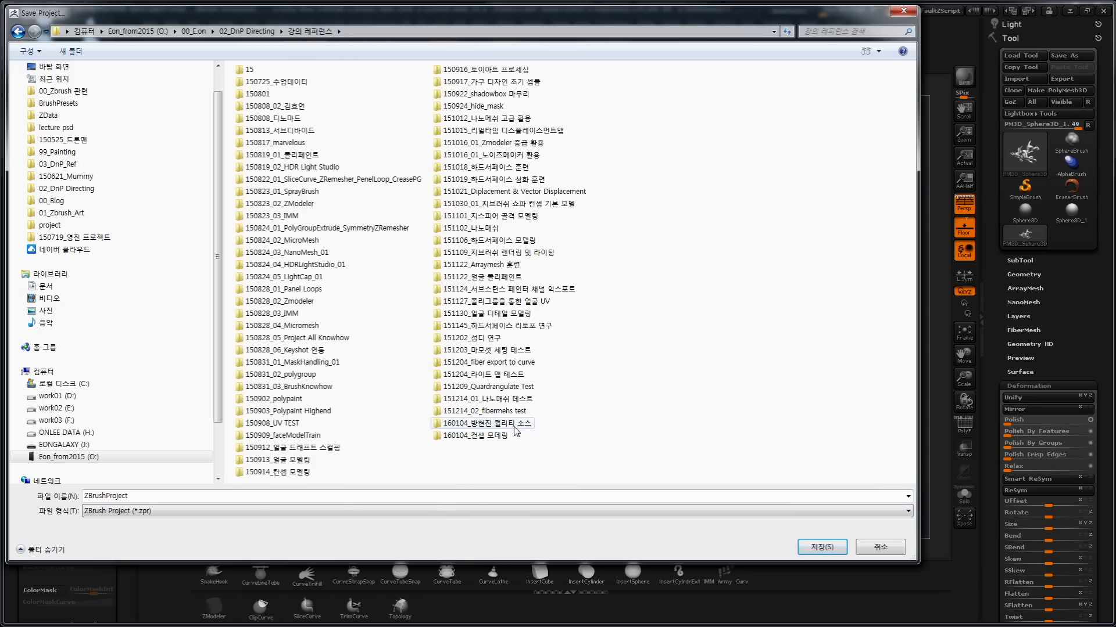
pyautogui.click(487, 439)
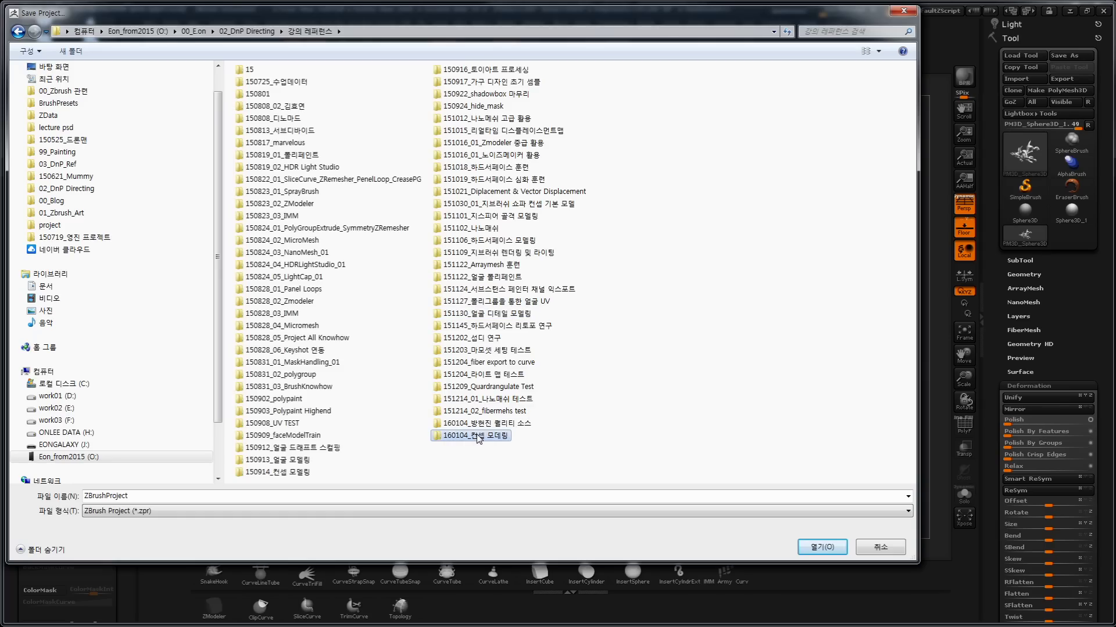
pyautogui.click(500, 437)
pyautogui.write('델')
pyautogui.press('Return')
pyautogui.press('Return')
pyautogui.press('Return')
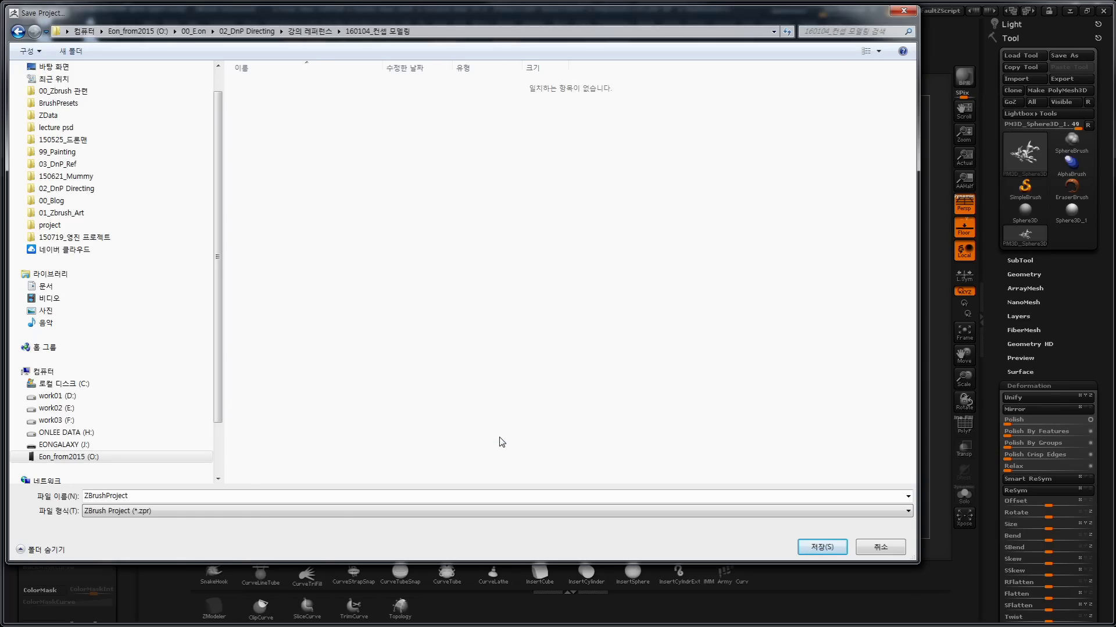
pyautogui.doubleClick(367, 495)
pyautogui.write('160104_')
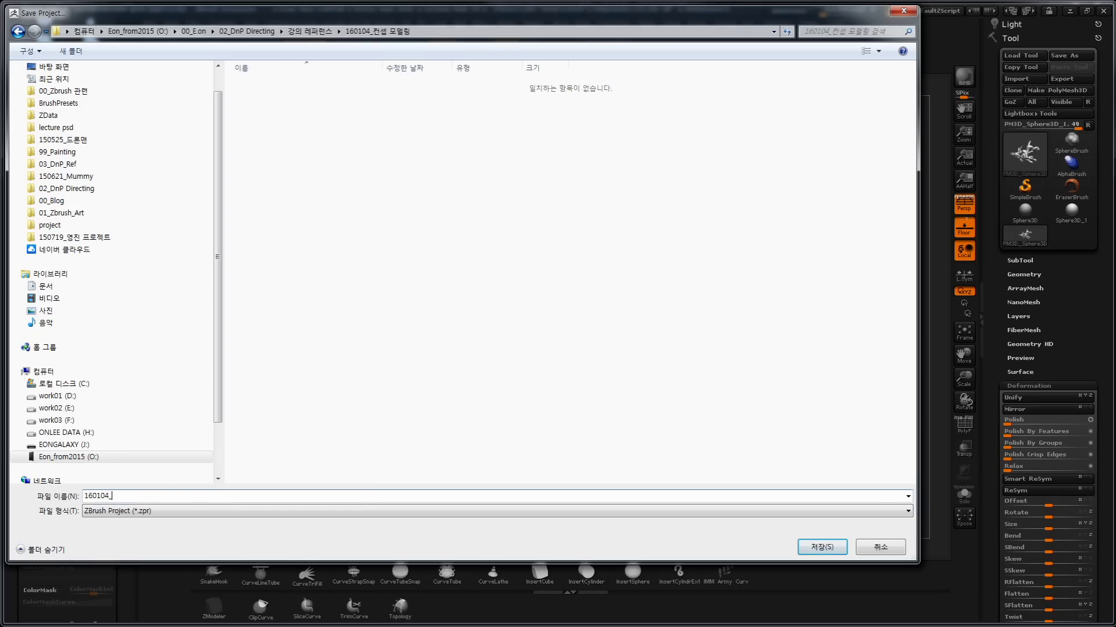
pyautogui.write('모델링_a_01')
pyautogui.press('Return')
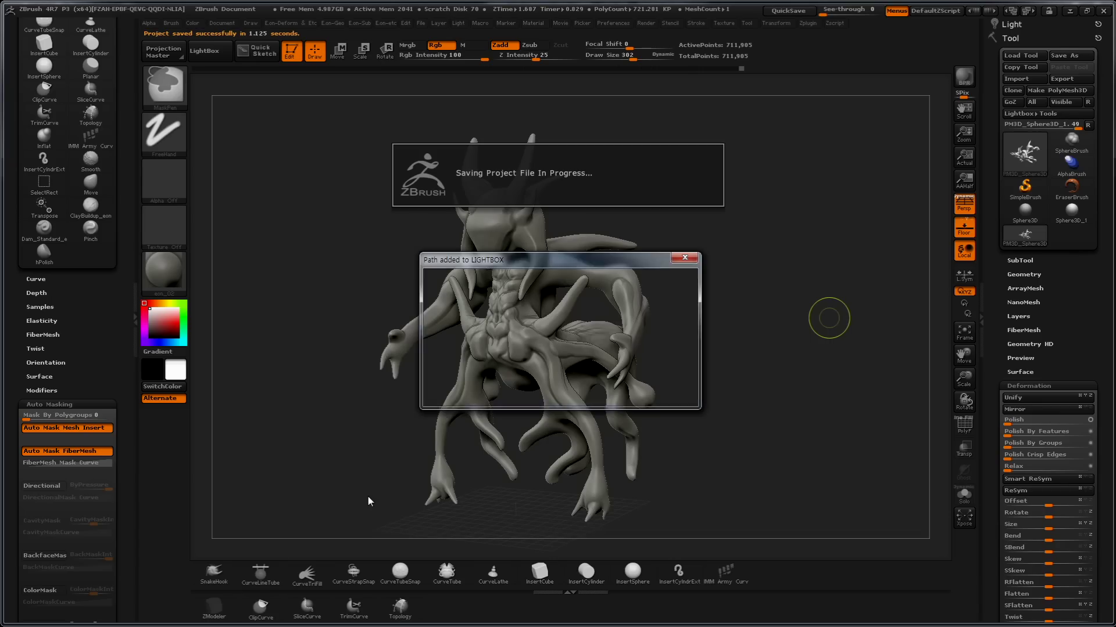
# - Dismiss the save and LightBox path notices and rotate the creature into a larger view
pyautogui.click(672, 398)
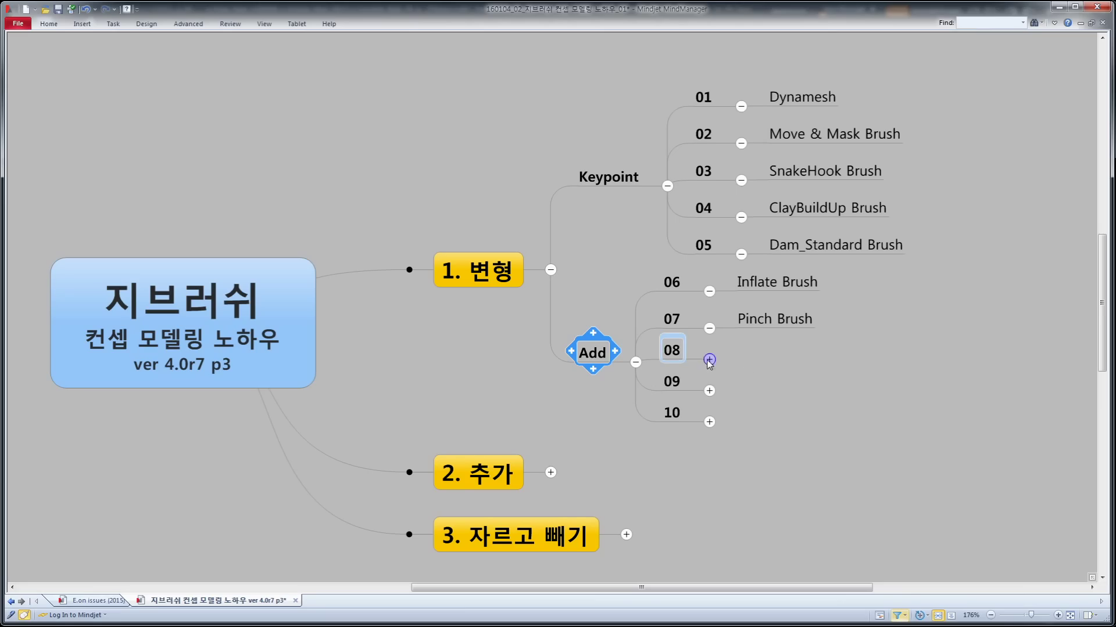
pyautogui.click(708, 360)
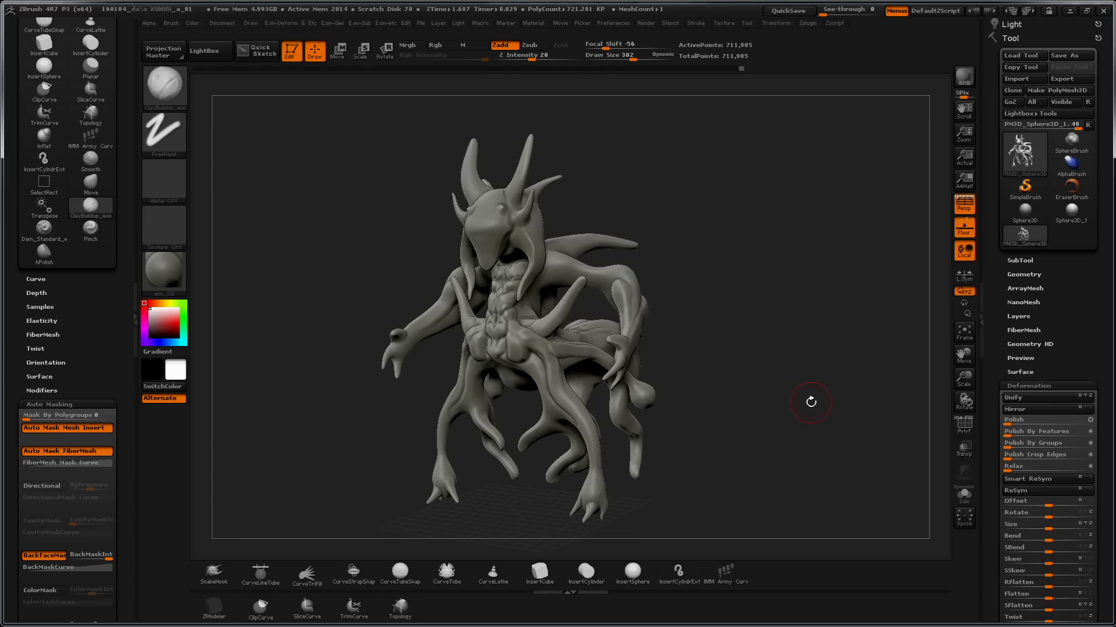
pyautogui.moveTo(741, 257)
pyautogui.mouseDown()
pyautogui.moveTo(795, 213)
pyautogui.moveTo(779, 212)
pyautogui.moveTo(824, 248)
pyautogui.moveTo(825, 305)
pyautogui.moveTo(578, 294)
pyautogui.mouseUp()
pyautogui.moveTo(722, 312)
pyautogui.mouseDown()
pyautogui.moveTo(738, 325)
pyautogui.moveTo(756, 259)
pyautogui.moveTo(680, 267)
pyautogui.moveTo(645, 348)
pyautogui.mouseUp()
# - Select the TrimDynamic brush with the B, T, D shortcut
pyautogui.press('b')
pyautogui.press('t')
pyautogui.press('d')
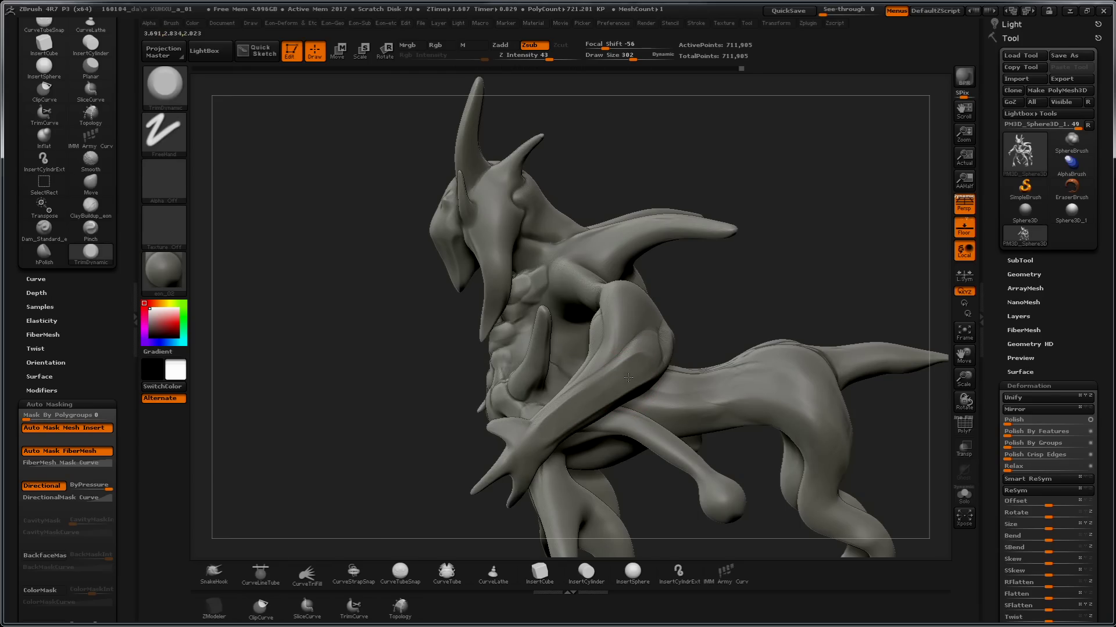
# - Frame the chest front-on and flatten the upper and side chest plates symmetrically
pyautogui.moveTo(740, 274)
pyautogui.mouseDown()
pyautogui.moveTo(697, 314)
pyautogui.moveTo(608, 287)
pyautogui.moveTo(613, 301)
pyautogui.mouseUp()
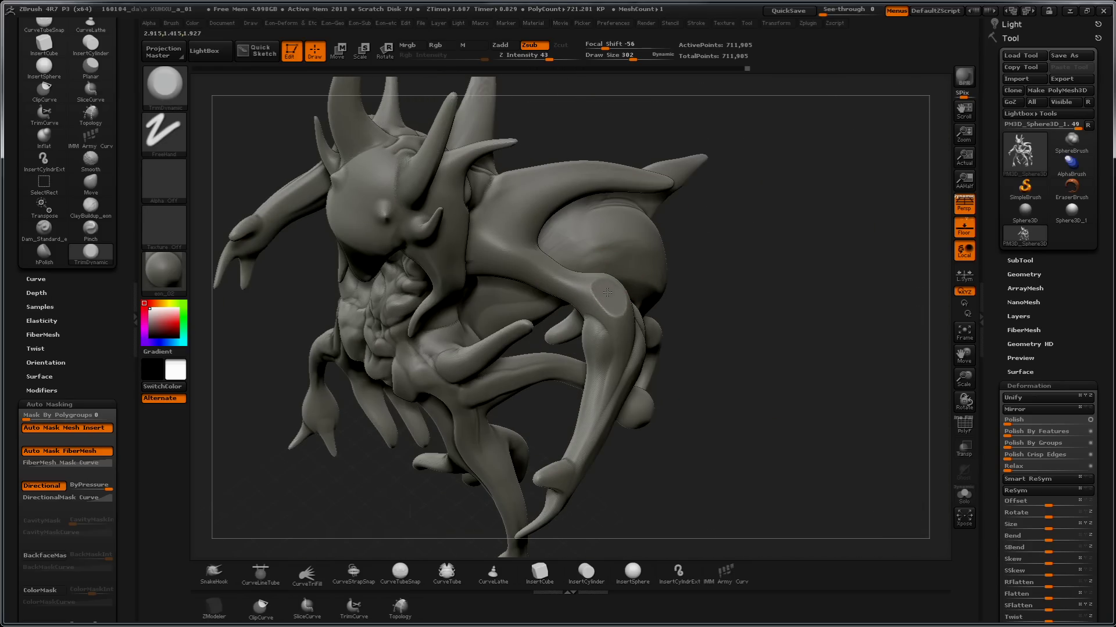
pyautogui.moveTo(731, 295)
pyautogui.mouseDown()
pyautogui.moveTo(780, 261)
pyautogui.moveTo(771, 209)
pyautogui.mouseUp()
pyautogui.moveTo(473, 348)
pyautogui.mouseDown()
pyautogui.moveTo(349, 362)
pyautogui.moveTo(535, 261)
pyautogui.mouseUp()
pyautogui.moveTo(722, 249)
pyautogui.mouseDown()
pyautogui.moveTo(777, 256)
pyautogui.moveTo(844, 216)
pyautogui.moveTo(830, 229)
pyautogui.moveTo(474, 177)
pyautogui.mouseUp()
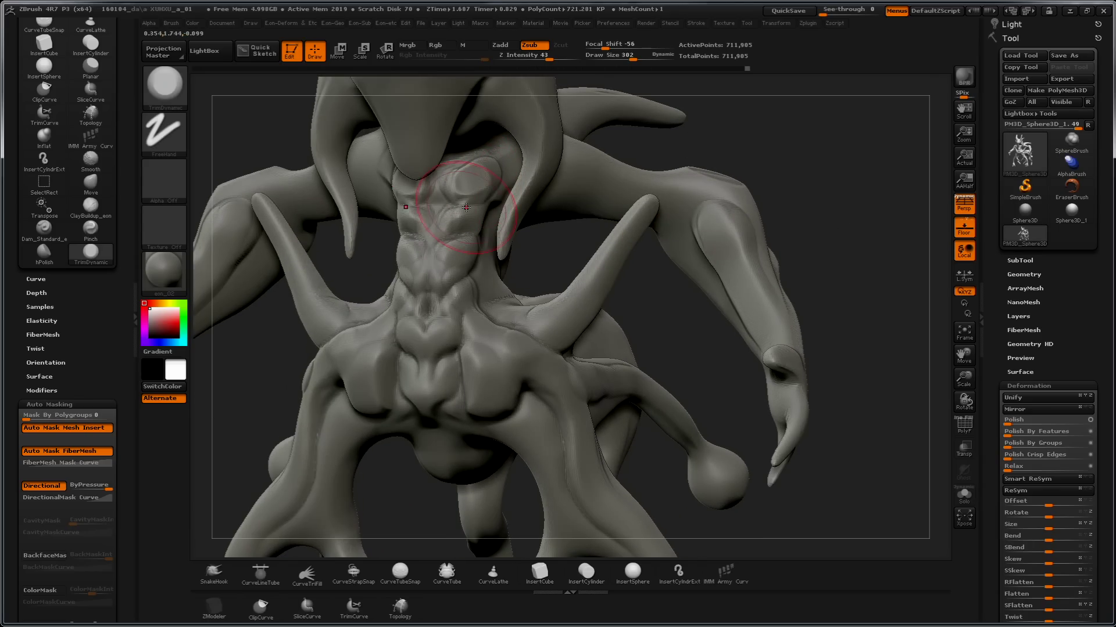
pyautogui.moveTo(458, 218)
pyautogui.mouseDown()
pyautogui.moveTo(463, 248)
pyautogui.moveTo(443, 279)
pyautogui.mouseUp()
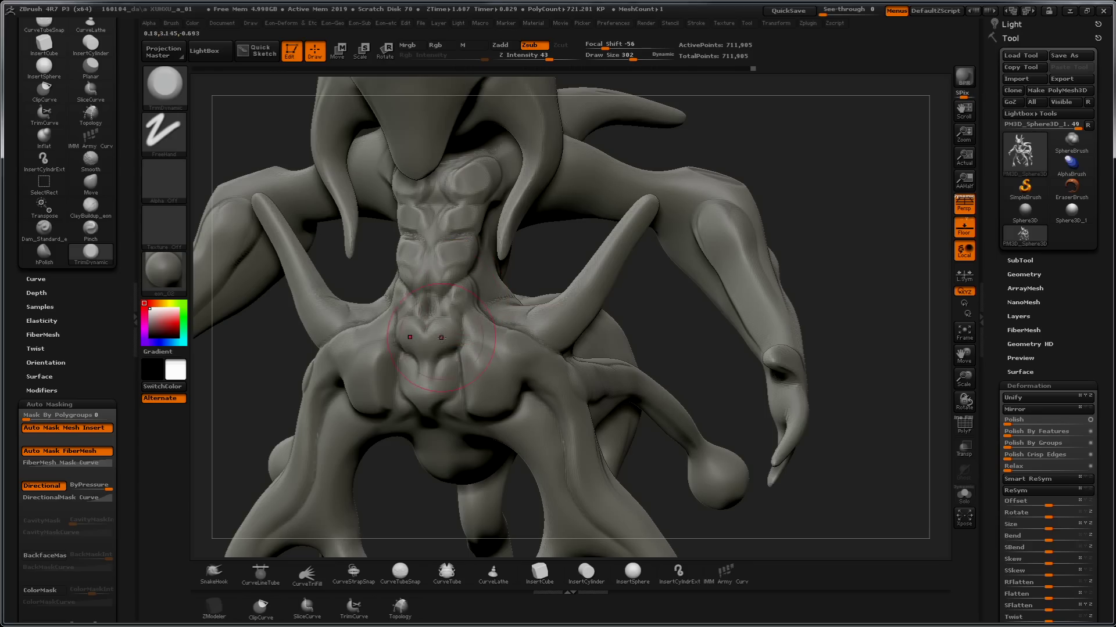
pyautogui.moveTo(438, 337); pyautogui.dragTo(488, 407)
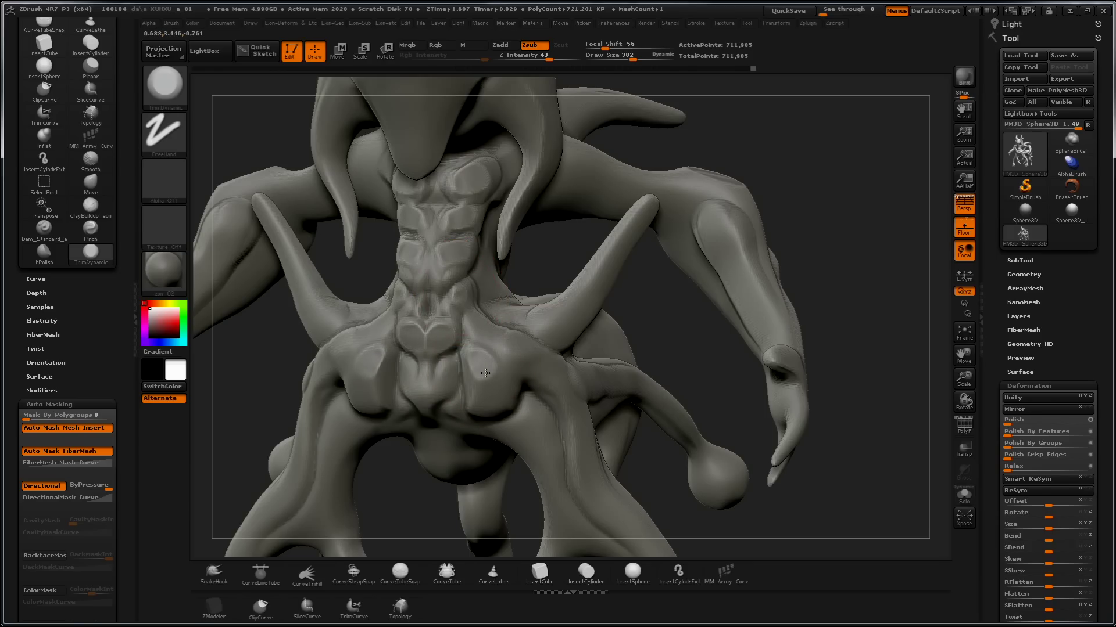
pyautogui.moveTo(483, 368)
pyautogui.mouseDown()
pyautogui.moveTo(477, 356)
pyautogui.moveTo(484, 380)
pyautogui.moveTo(495, 348)
pyautogui.moveTo(476, 341)
pyautogui.mouseUp()
# - Carve a groove through the chest lobes with Dam_Standard
pyautogui.press('b')
pyautogui.press('d')
pyautogui.press('s')
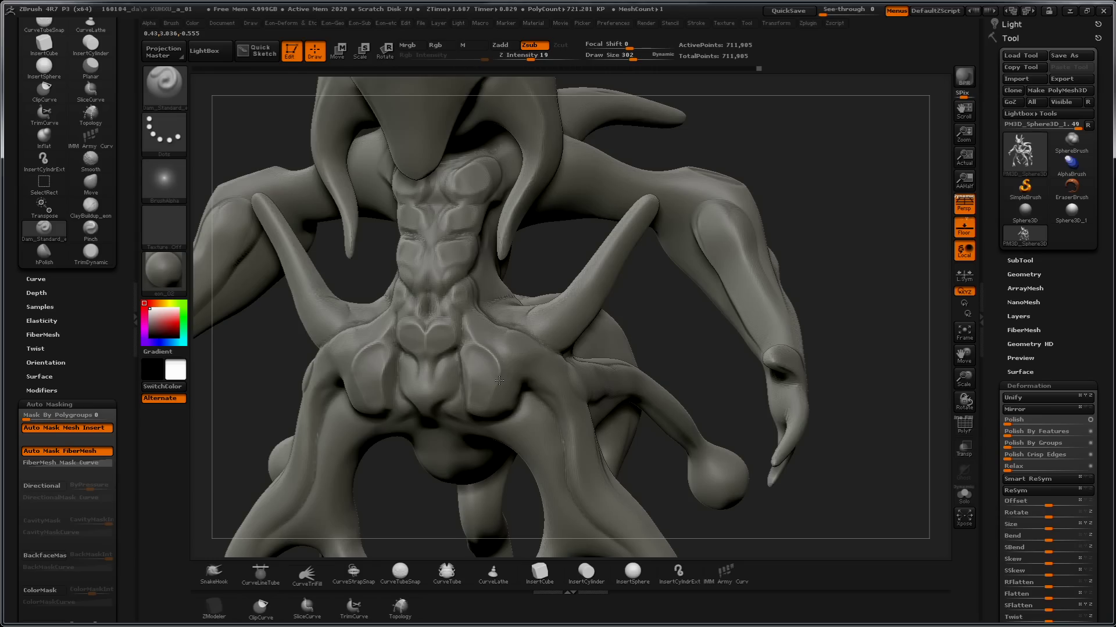
pyautogui.moveTo(487, 408); pyautogui.dragTo(475, 357)
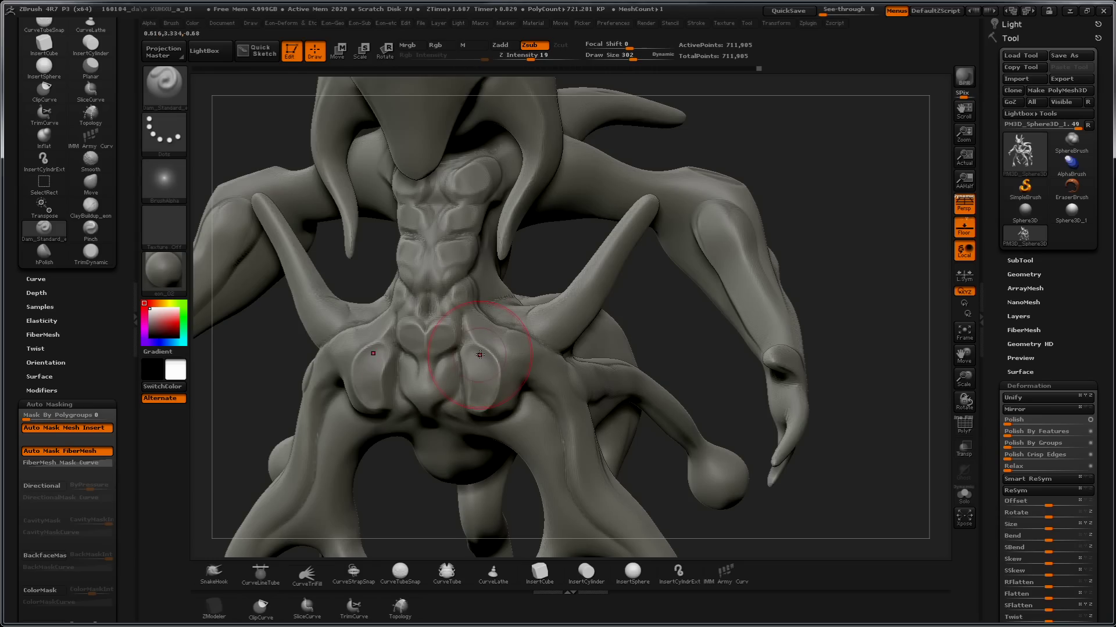
# - Trim the chest plates flatter with TrimDynamic and shrink the brush to size 130
pyautogui.press('b')
pyautogui.press('t')
pyautogui.press('d')
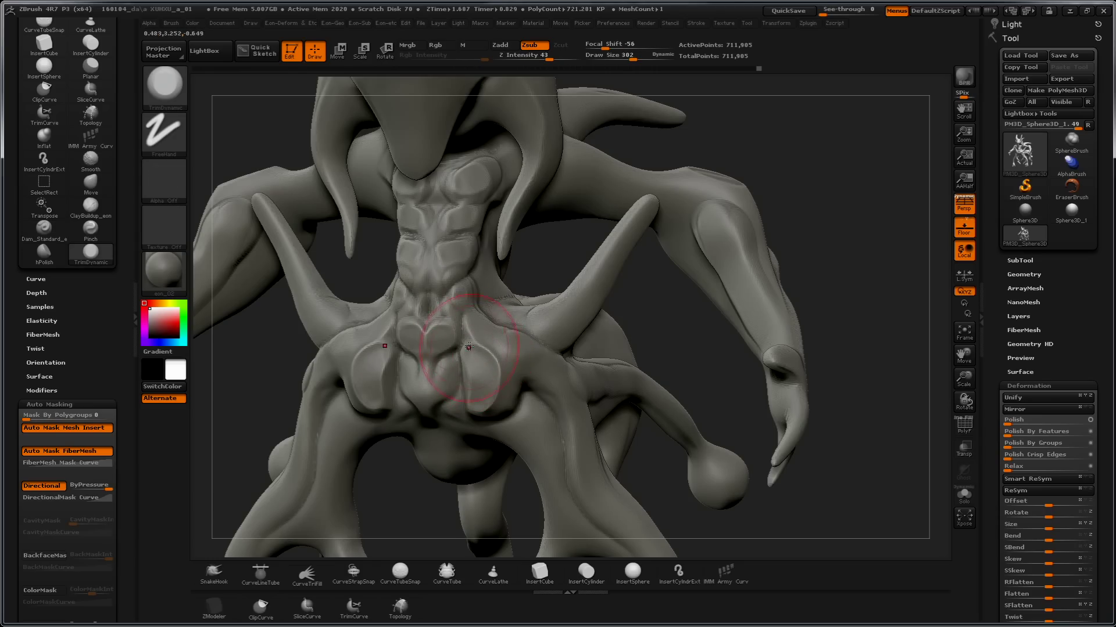
pyautogui.moveTo(480, 362); pyautogui.dragTo(481, 363)
pyautogui.moveTo(479, 352); pyautogui.dragTo(475, 378)
pyautogui.press('s')
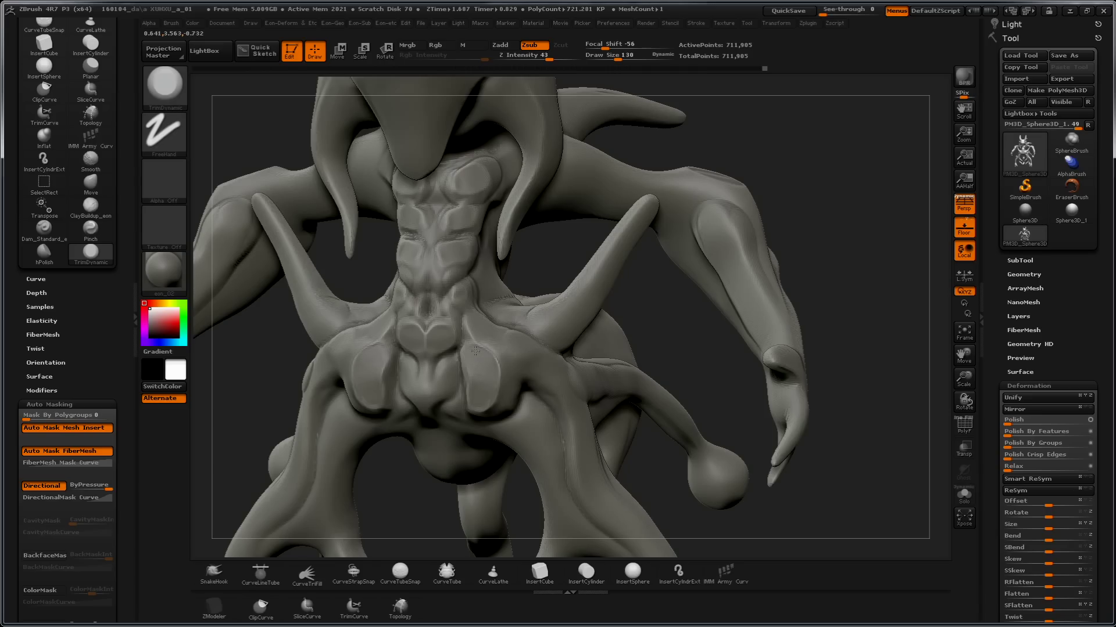
# - Switch to hPolish and reveal HPolish Brush under item 09 in the mind map
pyautogui.press('shift')
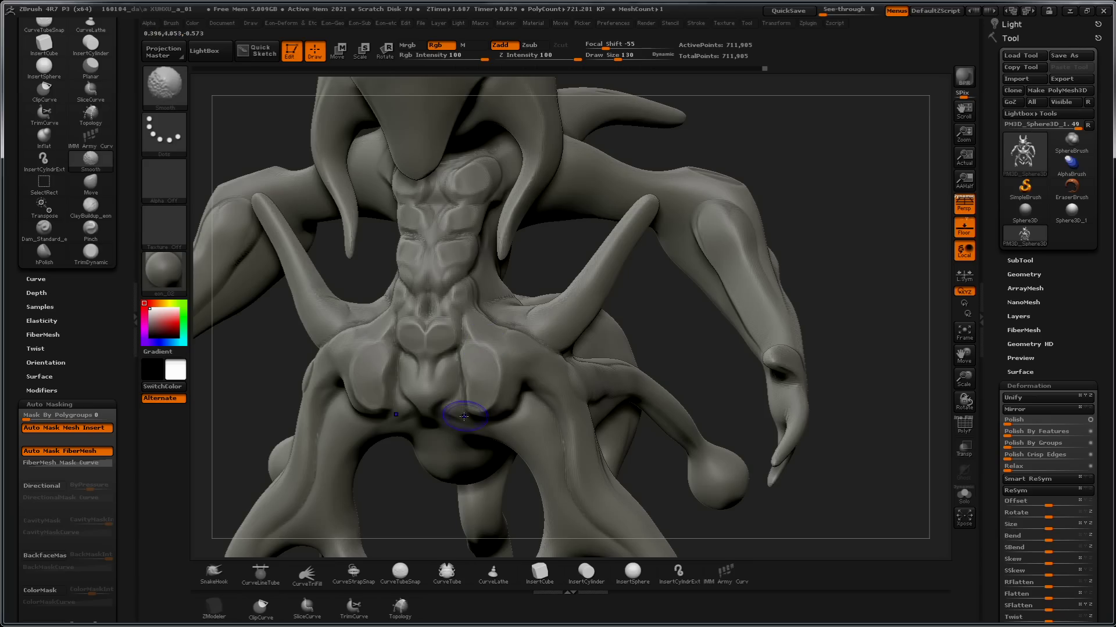
pyautogui.press('b')
pyautogui.press('h')
pyautogui.press('p')
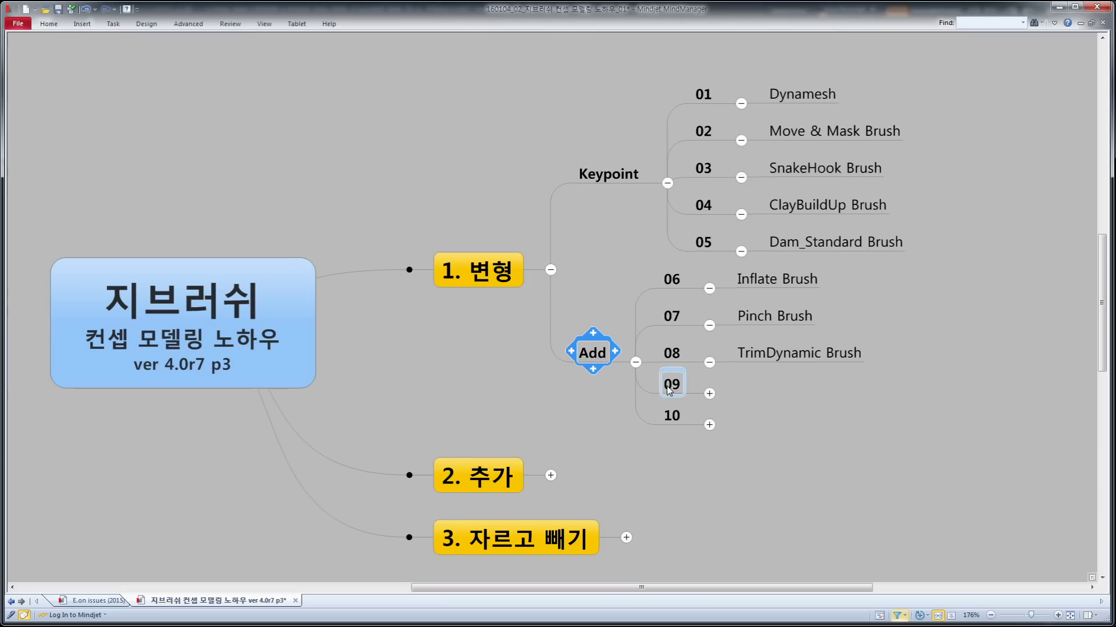
pyautogui.click(709, 394)
pyautogui.click(872, 445)
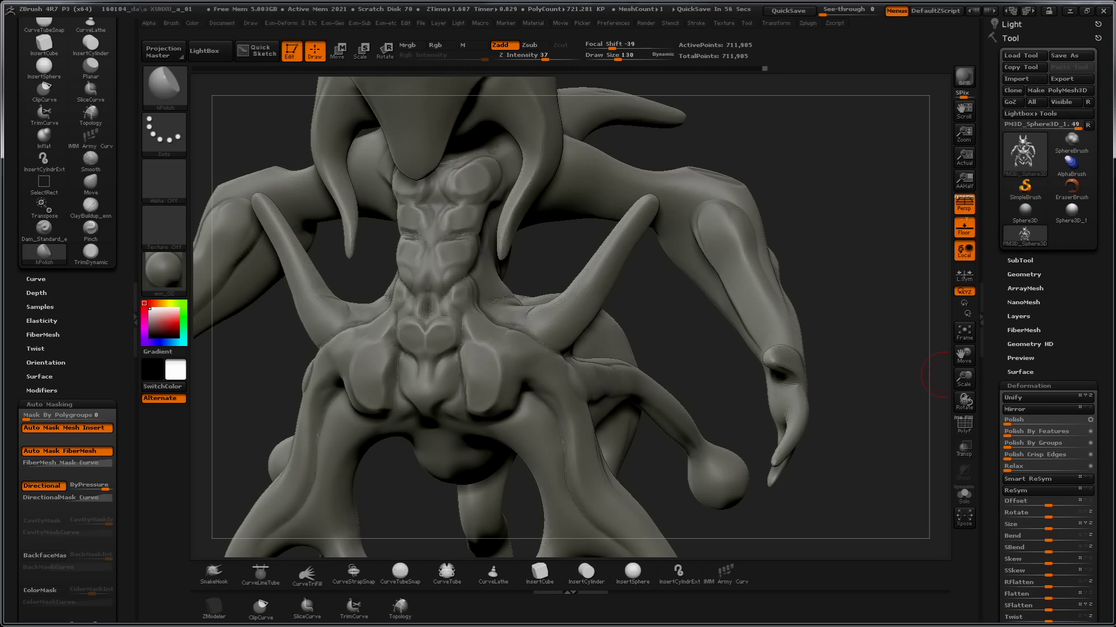
# - Cycle through TrimDynamic and Dam_Standard, then rotate the model to a new angle
pyautogui.press('b')
pyautogui.press('t')
pyautogui.press('d')
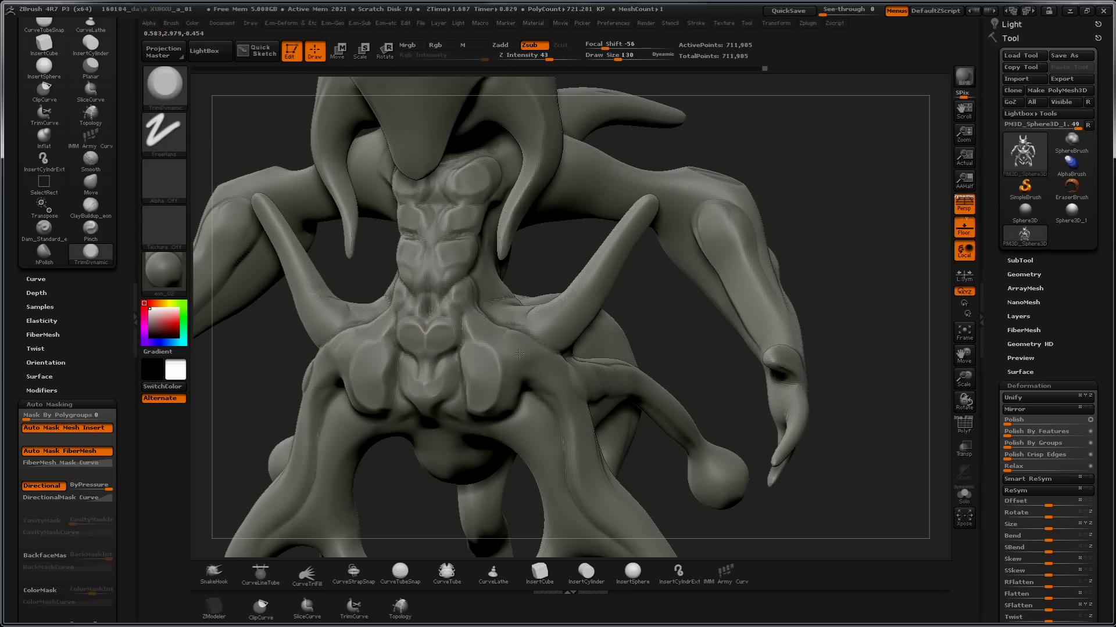
pyautogui.press('b')
pyautogui.press('d')
pyautogui.press('s')
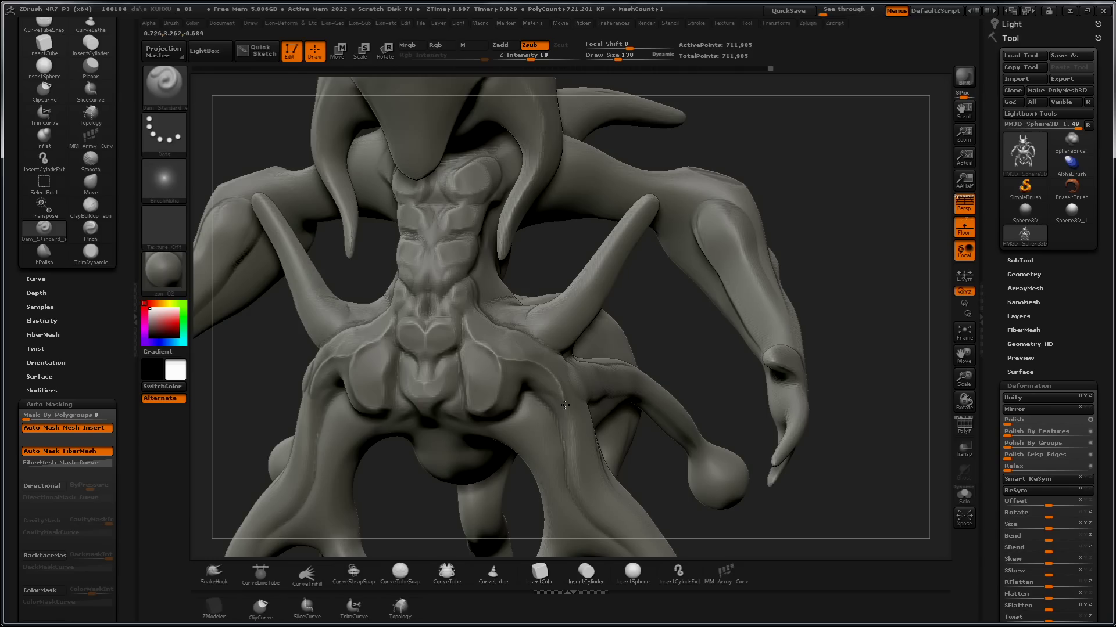
pyautogui.press('shift')
pyautogui.moveTo(552, 184); pyautogui.dragTo(510, 304)
# - Polish the lower chest lobe with hPolish at draw size 168
pyautogui.press('b')
pyautogui.press('h')
pyautogui.press('p')
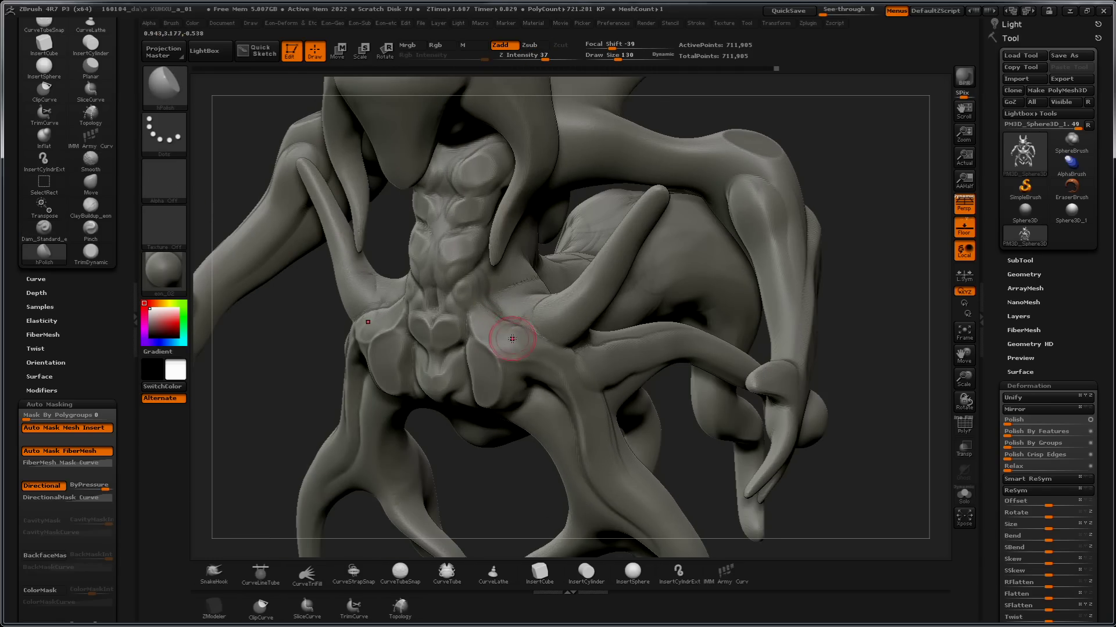
pyautogui.press('s')
pyautogui.moveTo(510, 326); pyautogui.dragTo(494, 331)
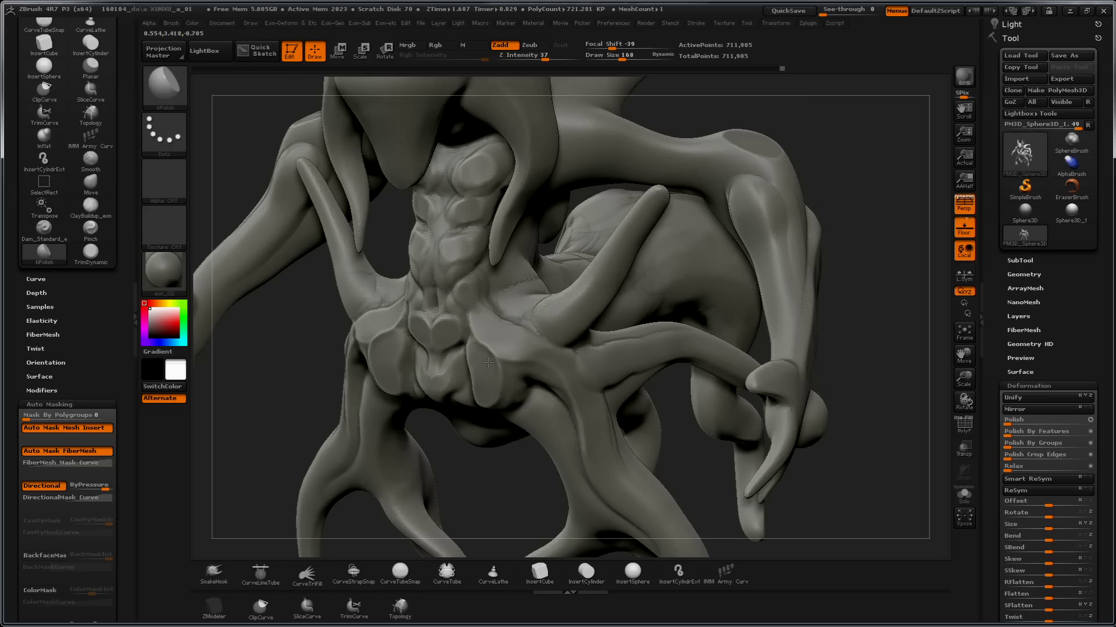
pyautogui.moveTo(479, 349); pyautogui.dragTo(488, 366)
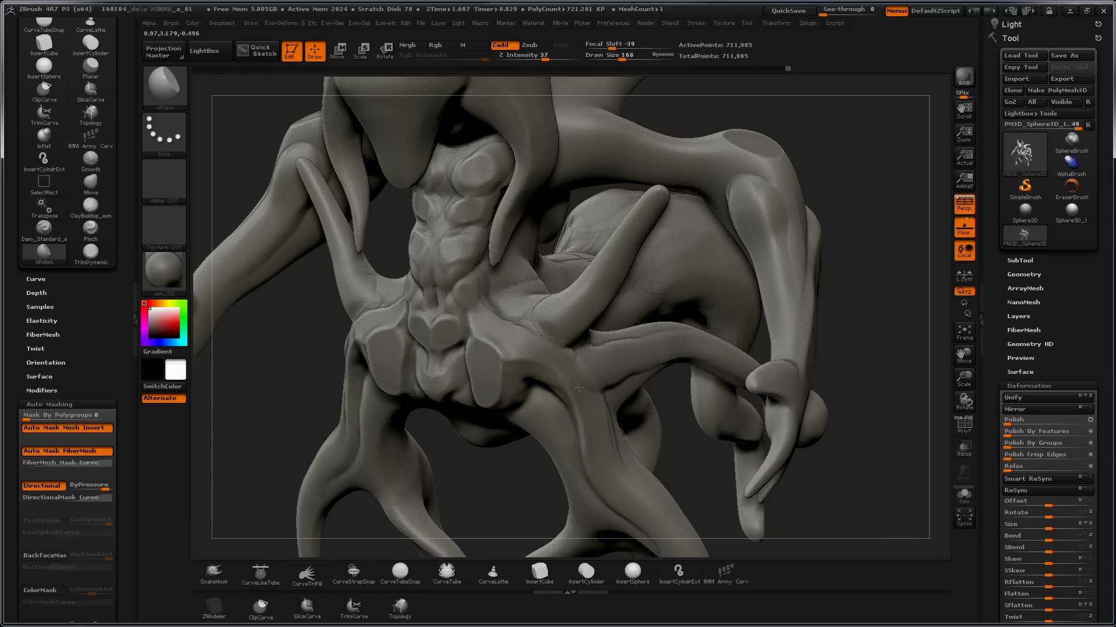
# - Lasso-mask the chest area, then clear the mask
pyautogui.press('f')
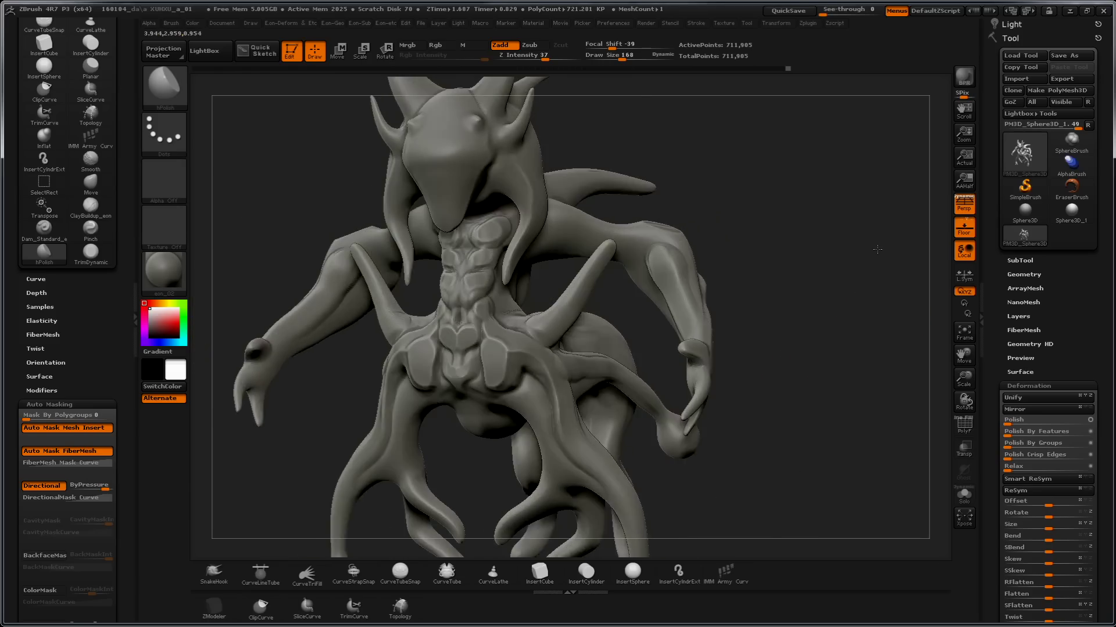
pyautogui.scroll(5, 547, 343)
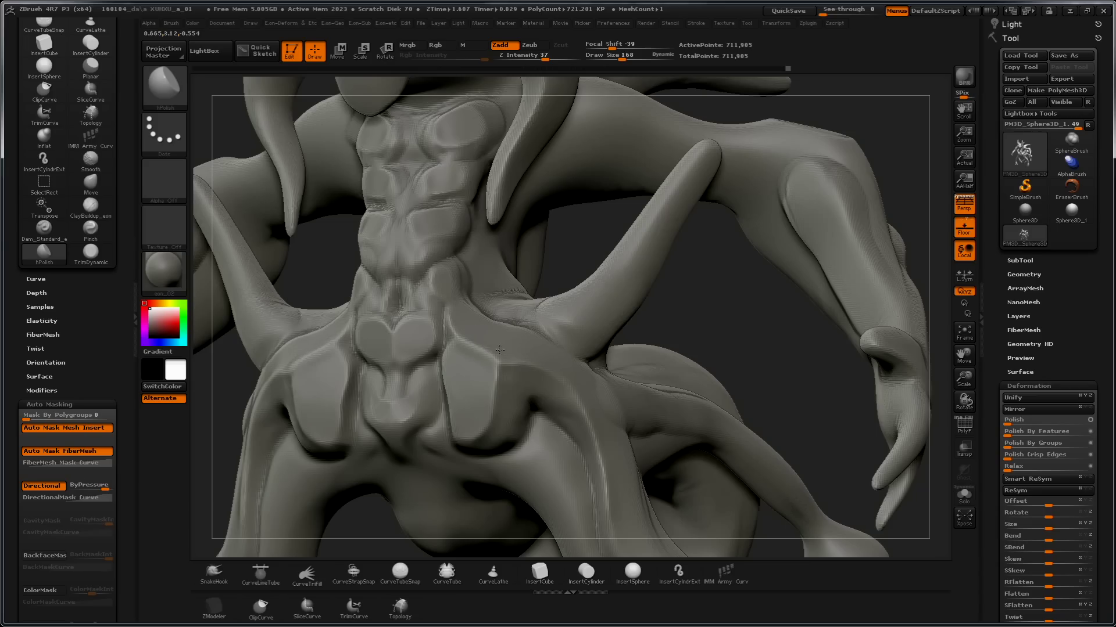
pyautogui.keyDown('ctrl'); pyautogui.click(177, 137); pyautogui.keyUp('ctrl')
pyautogui.keyDown('ctrl'); pyautogui.click(318, 168); pyautogui.keyUp('ctrl')
pyautogui.moveTo(441, 503)
pyautogui.keyDown('ctrl'); pyautogui.mouseDown()
pyautogui.moveTo(447, 335)
pyautogui.moveTo(560, 375)
pyautogui.moveTo(571, 391)
pyautogui.moveTo(599, 462)
pyautogui.moveTo(532, 535)
pyautogui.mouseUp(); pyautogui.keyUp('ctrl')
pyautogui.moveTo(718, 286); pyautogui.dragTo(511, 368)
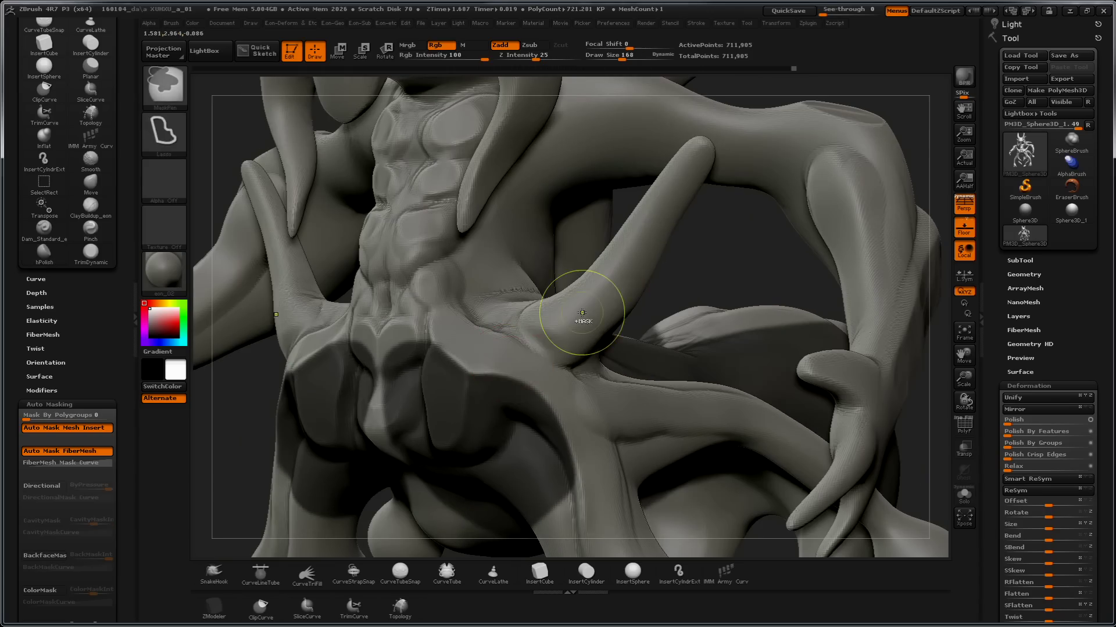
pyautogui.hotkey('ctrl', 'shift', 'a')
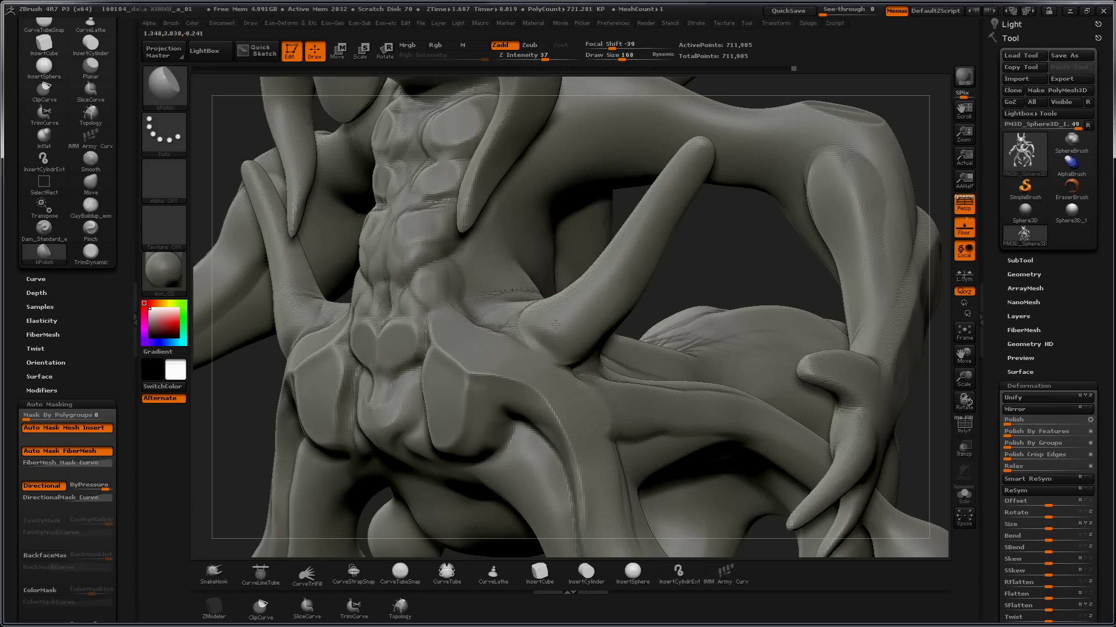
# - Polish the flat area at the limb base and smooth it
pyautogui.moveTo(556, 329)
pyautogui.mouseDown()
pyautogui.moveTo(547, 338)
pyautogui.moveTo(567, 320)
pyautogui.mouseUp()
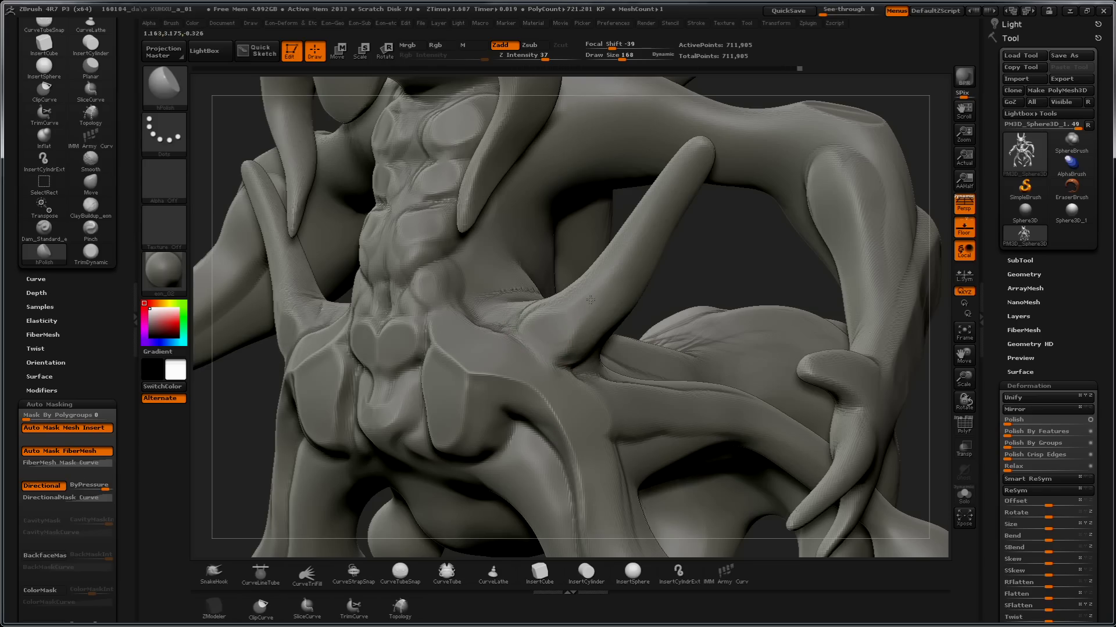
pyautogui.press('shift')
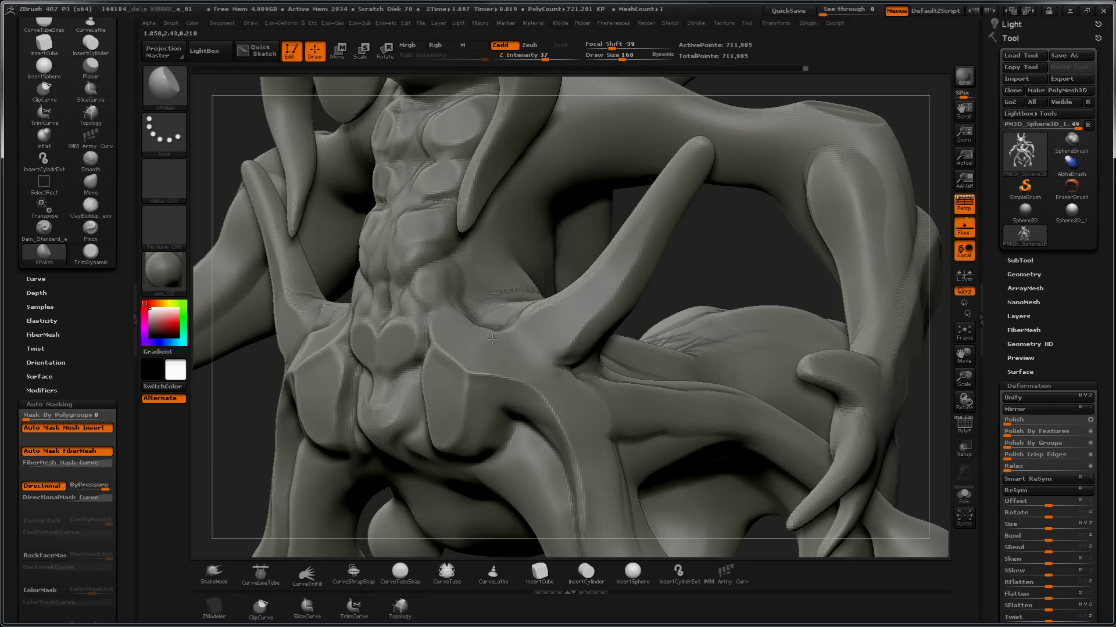
pyautogui.press('shift')
# - Invert the mask to isolate the pelvis, add a mask stroke there, then clear it
pyautogui.press('f')
pyautogui.keyDown('ctrl'); pyautogui.moveTo(782, 308); pyautogui.dragTo(688, 324, button='right'); pyautogui.keyUp('ctrl')
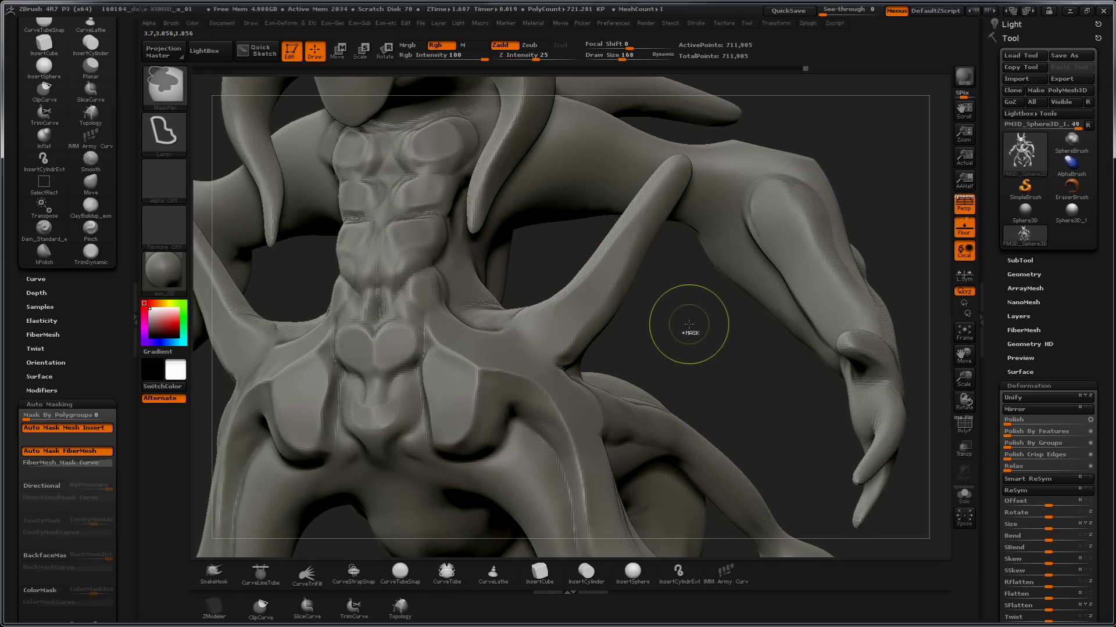
pyautogui.keyDown('ctrl'); pyautogui.click(645, 334); pyautogui.keyUp('ctrl')
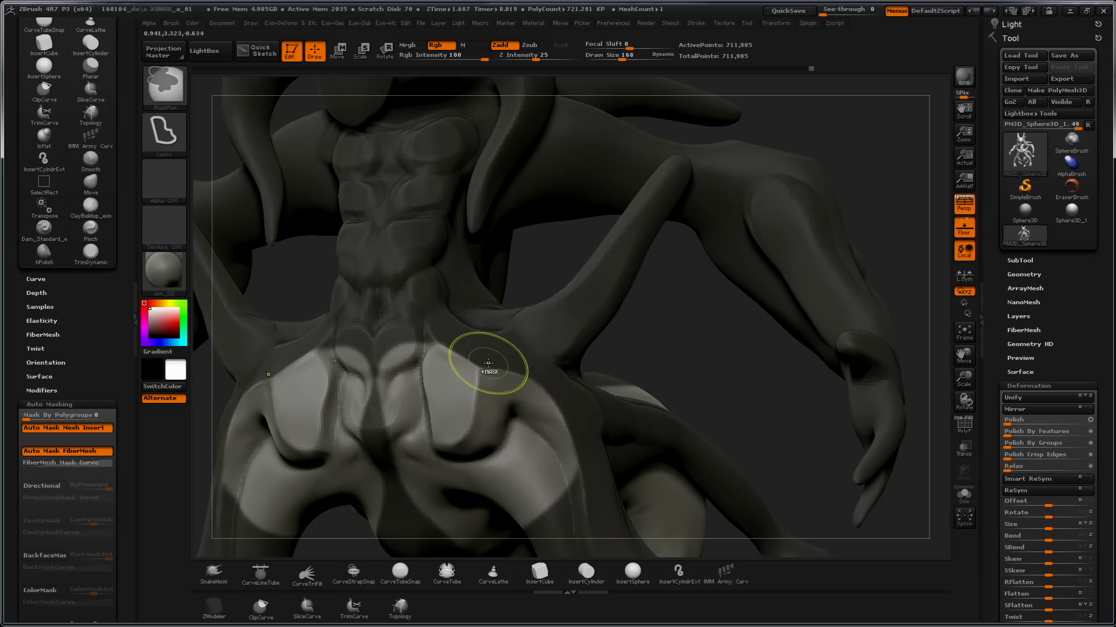
pyautogui.keyDown('ctrl'); pyautogui.click(451, 349); pyautogui.keyUp('ctrl')
pyautogui.hotkey('ctrl', 'shift', 'a')
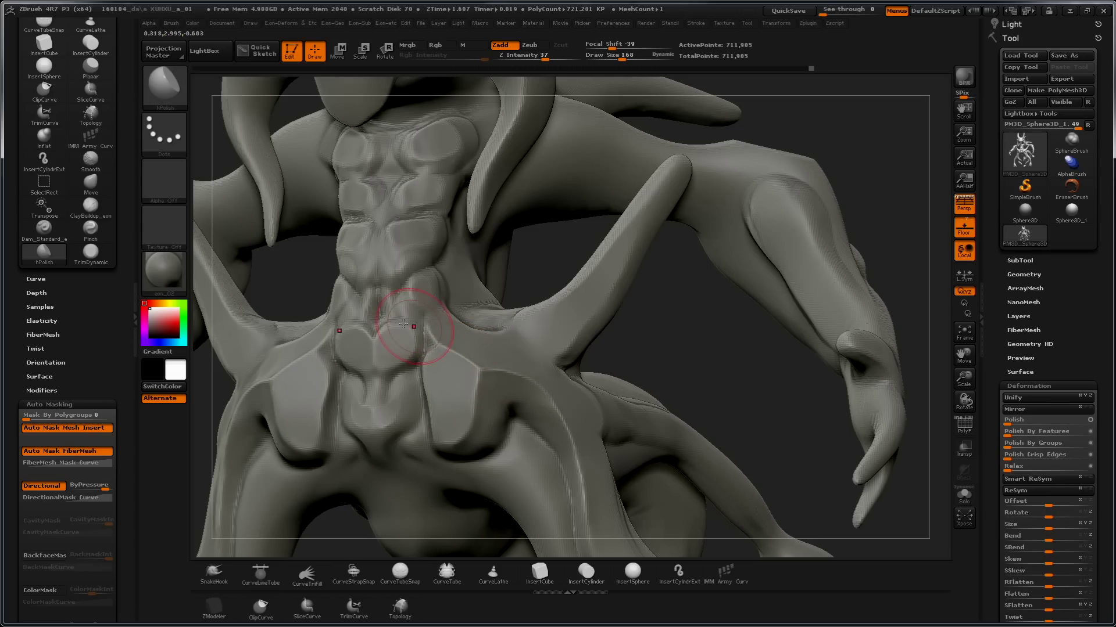
# - Reframe the model front-on at the torso and select Dam_Standard
pyautogui.press('f')
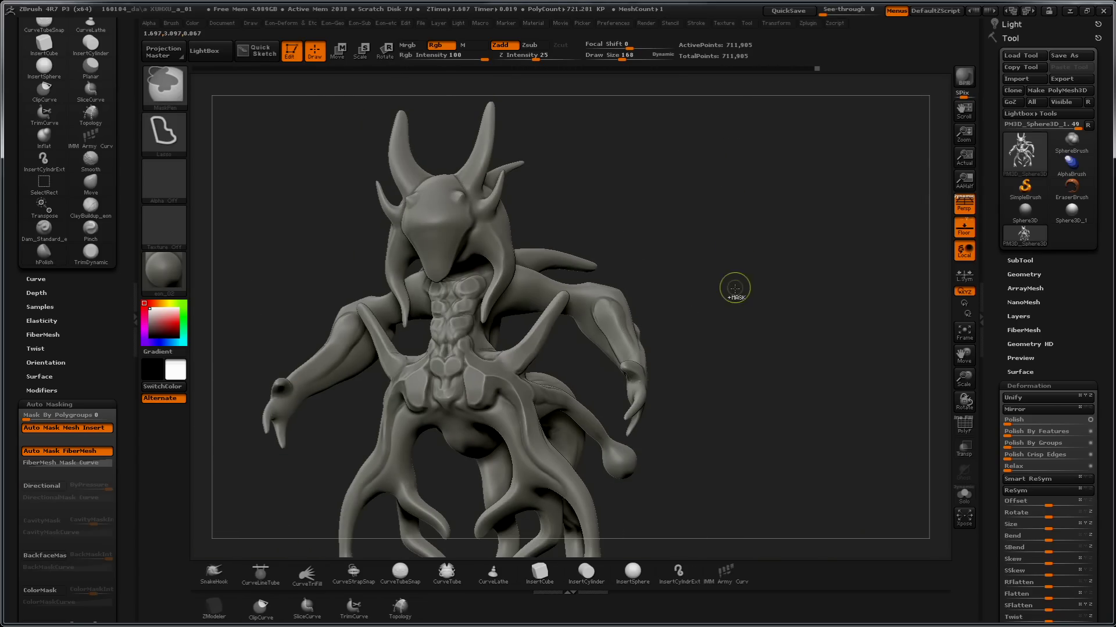
pyautogui.moveTo(737, 252); pyautogui.dragTo(715, 261)
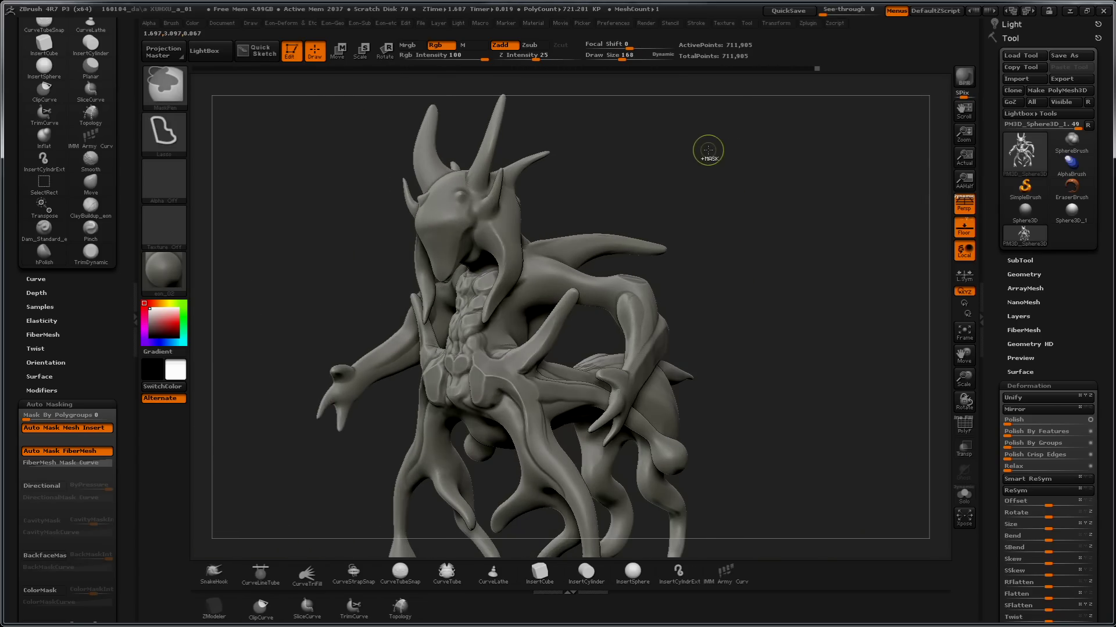
pyautogui.keyDown('shift'); pyautogui.moveTo(734, 294); pyautogui.dragTo(733, 290); pyautogui.keyUp('shift')
pyautogui.moveTo(732, 242)
pyautogui.keyDown('alt'); pyautogui.mouseDown()
pyautogui.moveTo(727, 97)
pyautogui.moveTo(836, 267)
pyautogui.moveTo(754, 236)
pyautogui.mouseUp(); pyautogui.keyUp('alt')
pyautogui.press('b')
pyautogui.press('d')
pyautogui.press('s')
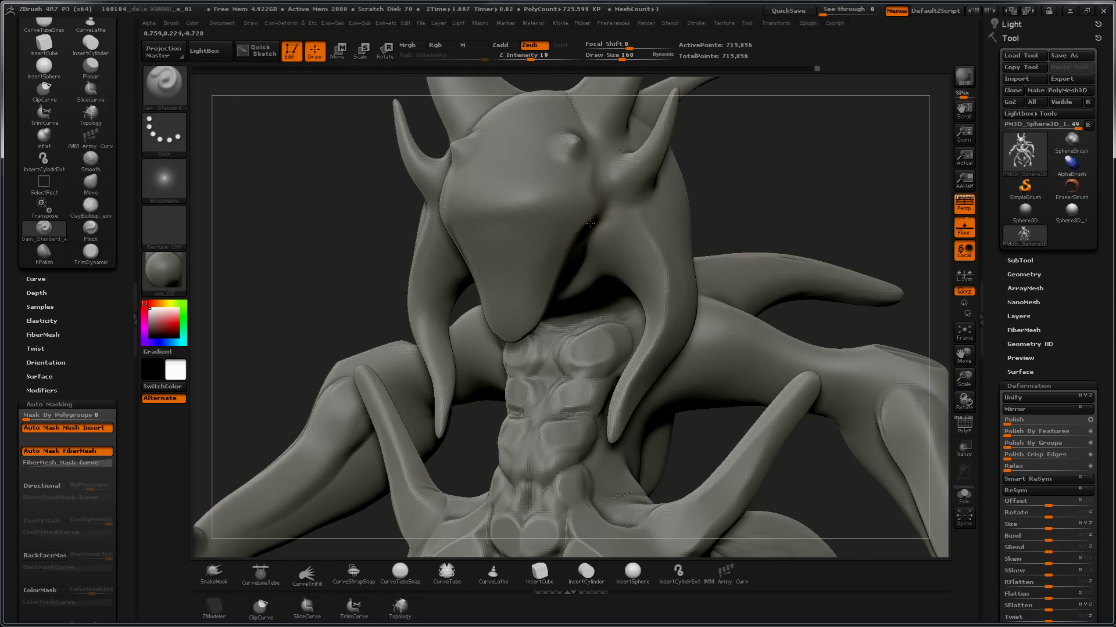
# - Carve a mirrored groove and brow crease across the face, then frame the head close-up
pyautogui.moveTo(577, 227); pyautogui.dragTo(532, 222)
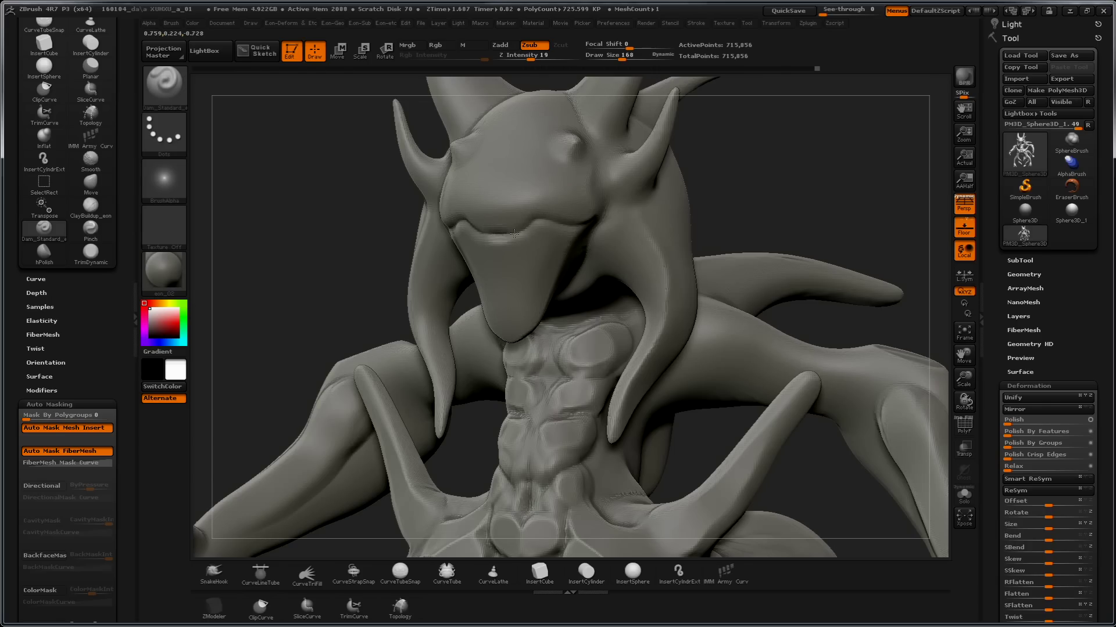
pyautogui.moveTo(569, 225)
pyautogui.mouseDown()
pyautogui.moveTo(590, 219)
pyautogui.moveTo(530, 220)
pyautogui.moveTo(537, 242)
pyautogui.moveTo(549, 241)
pyautogui.moveTo(590, 225)
pyautogui.moveTo(553, 239)
pyautogui.moveTo(522, 230)
pyautogui.moveTo(540, 255)
pyautogui.moveTo(525, 298)
pyautogui.moveTo(531, 334)
pyautogui.moveTo(527, 322)
pyautogui.mouseUp()
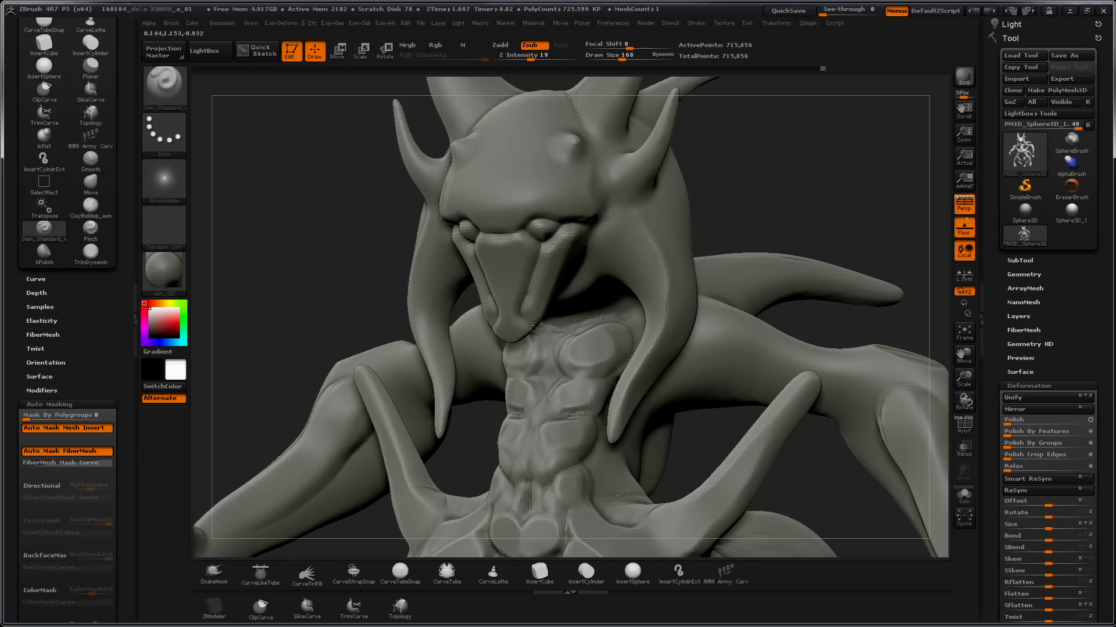
pyautogui.press('ctrl')
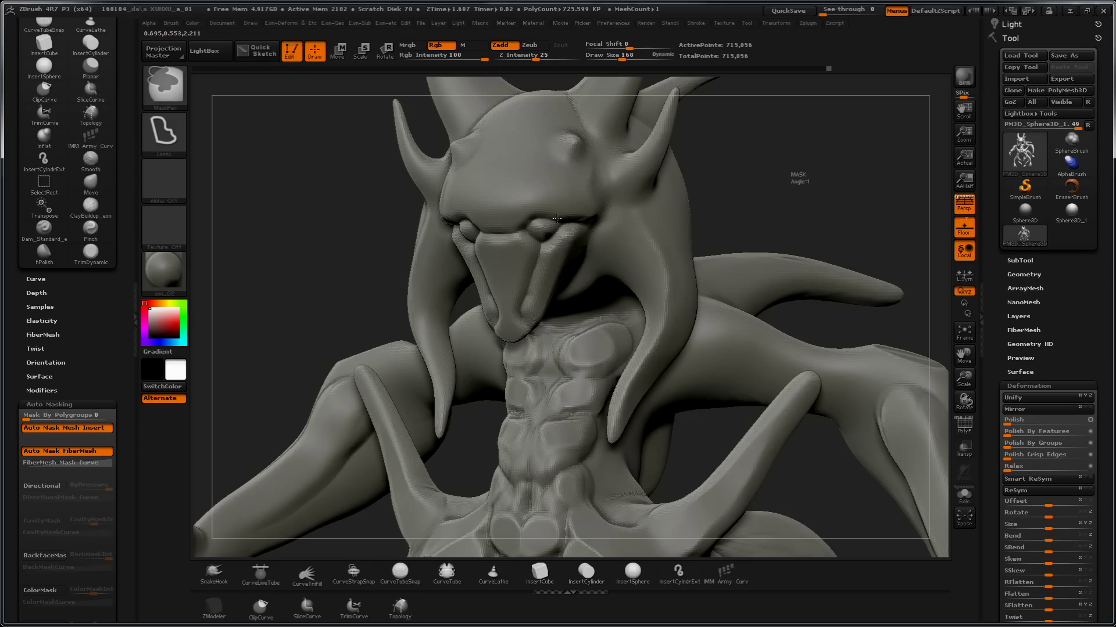
pyautogui.press('f')
pyautogui.moveTo(754, 201)
pyautogui.mouseDown()
pyautogui.moveTo(704, 190)
pyautogui.moveTo(737, 317)
pyautogui.mouseUp()
pyautogui.press('f')
pyautogui.moveTo(764, 417)
pyautogui.mouseDown()
pyautogui.moveTo(792, 281)
pyautogui.moveTo(727, 302)
pyautogui.moveTo(502, 196)
pyautogui.mouseUp()
# - At draw size 101, carve strokes up the snout and smooth the groove between the eyes
pyautogui.press('s')
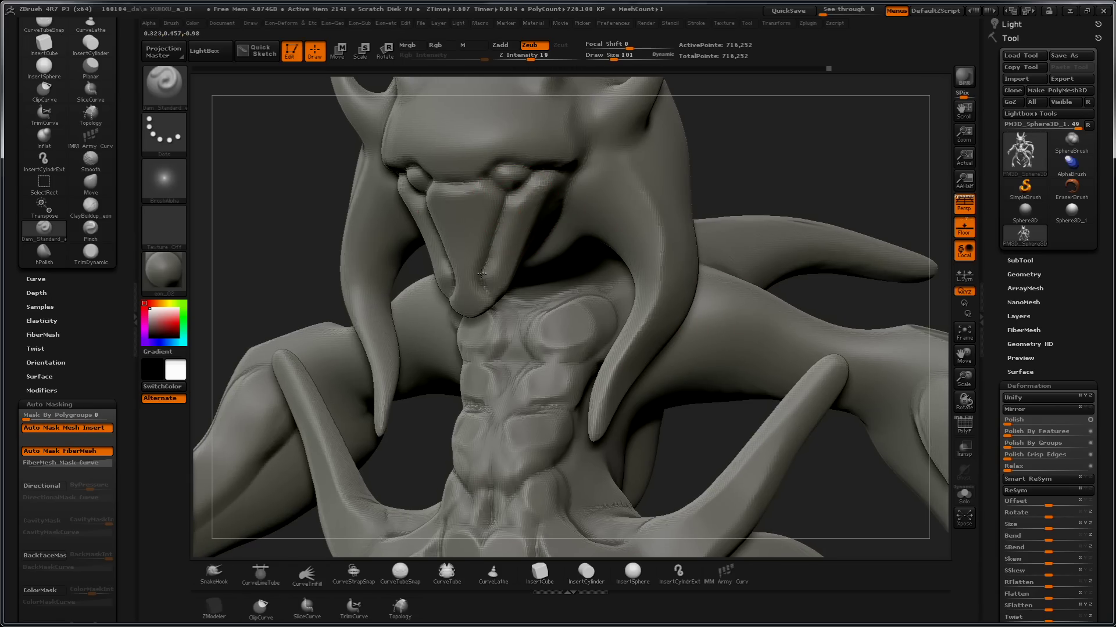
pyautogui.moveTo(484, 291)
pyautogui.mouseDown()
pyautogui.moveTo(484, 180)
pyautogui.moveTo(469, 182)
pyautogui.moveTo(463, 261)
pyautogui.mouseUp()
pyautogui.moveTo(486, 203)
pyautogui.keyDown('shift'); pyautogui.mouseDown()
pyautogui.moveTo(473, 201)
pyautogui.moveTo(484, 269)
pyautogui.mouseUp(); pyautogui.keyUp('shift')
pyautogui.moveTo(451, 229)
pyautogui.mouseDown()
pyautogui.moveTo(471, 230)
pyautogui.moveTo(476, 304)
pyautogui.mouseUp()
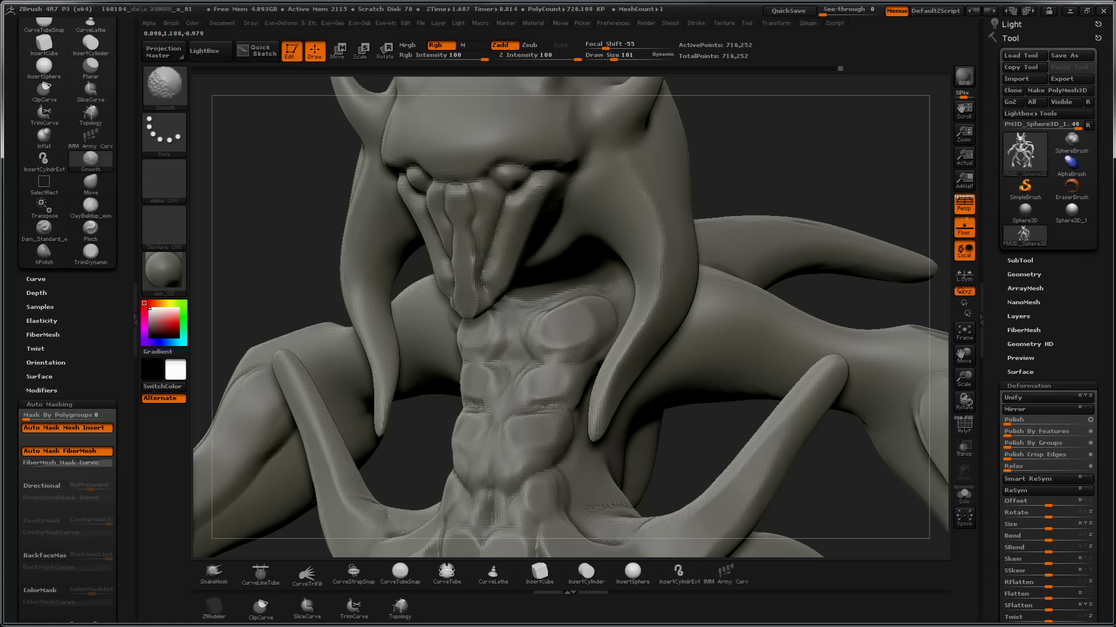
# - Enlarge the brush to 198 and carve a crease along the brow
pyautogui.press('s')
pyautogui.moveTo(485, 304); pyautogui.dragTo(501, 303)
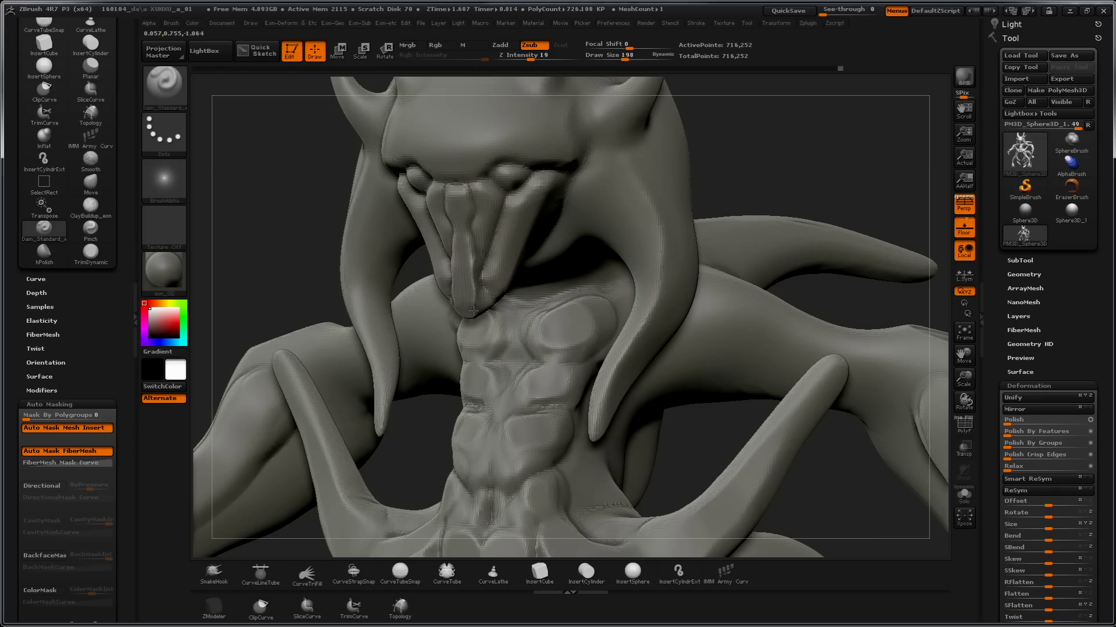
pyautogui.press('shift')
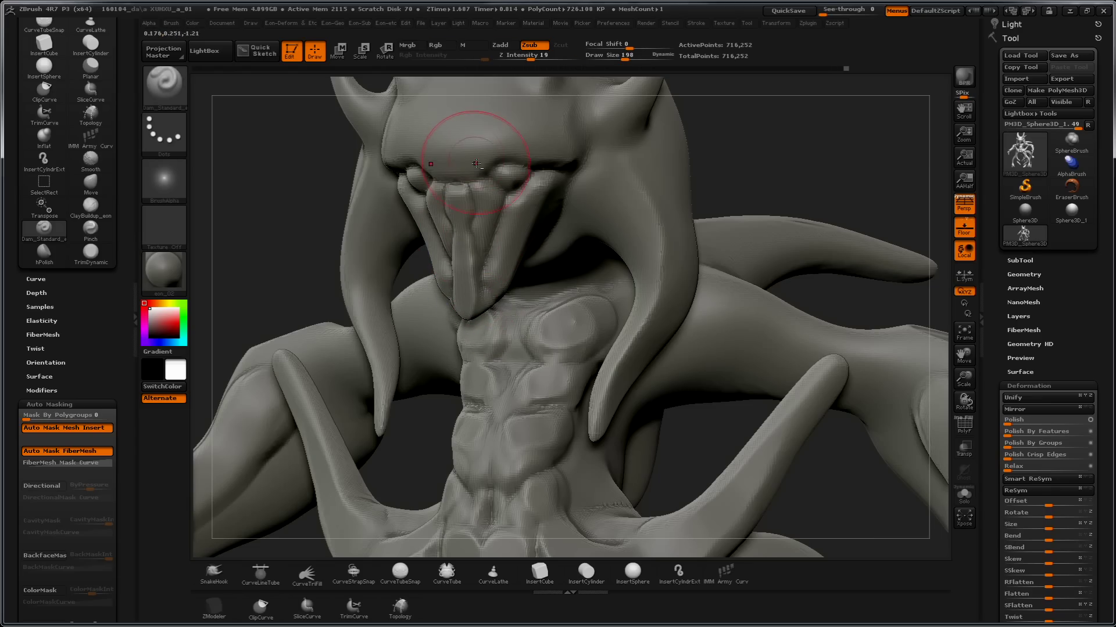
pyautogui.moveTo(466, 175)
pyautogui.mouseDown()
pyautogui.moveTo(552, 139)
pyautogui.moveTo(494, 162)
pyautogui.mouseUp()
pyautogui.press('shift')
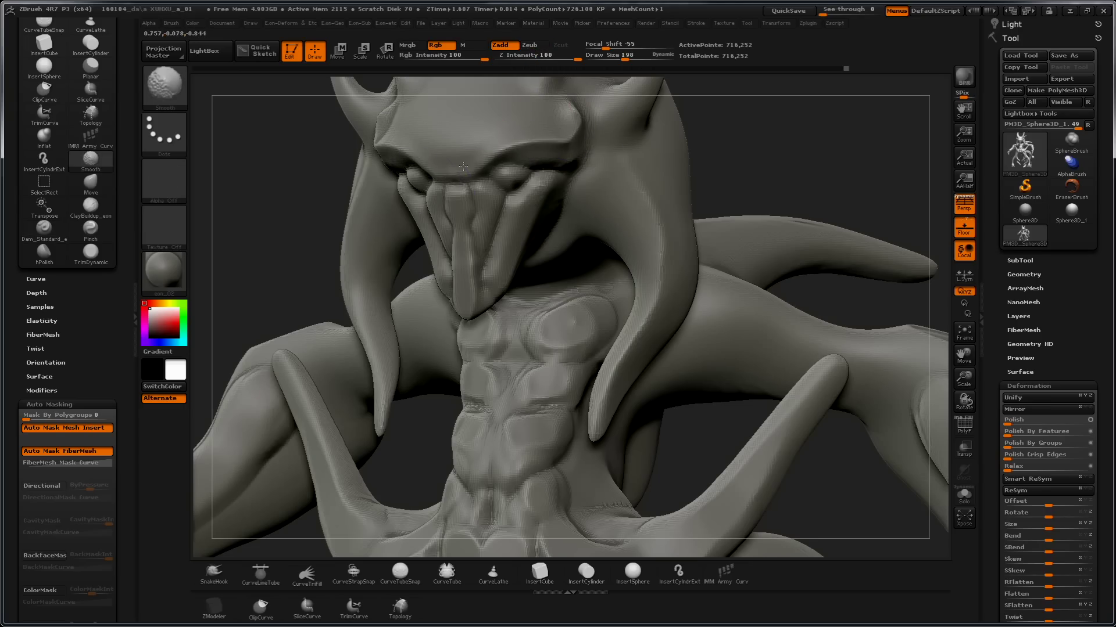
pyautogui.press('f')
pyautogui.moveTo(720, 140)
pyautogui.mouseDown()
pyautogui.moveTo(732, 126)
pyautogui.moveTo(721, 81)
pyautogui.mouseUp()
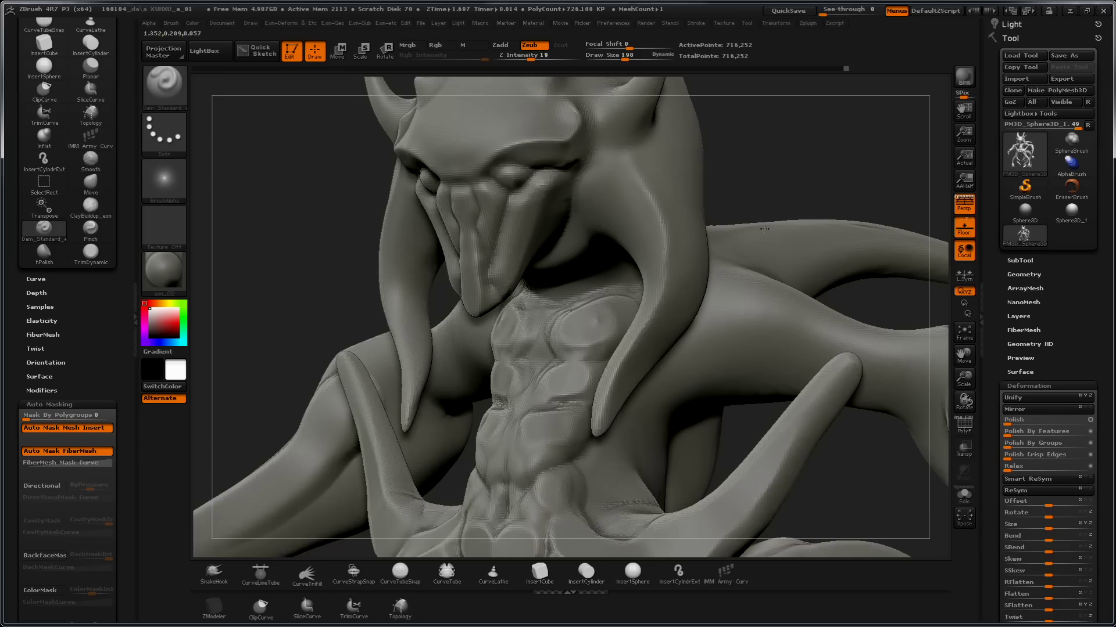
# - Carve creases across and under the brow ridge, along the horn edge and down the snout
pyautogui.moveTo(526, 140); pyautogui.dragTo(522, 165)
pyautogui.moveTo(419, 169); pyautogui.dragTo(462, 185)
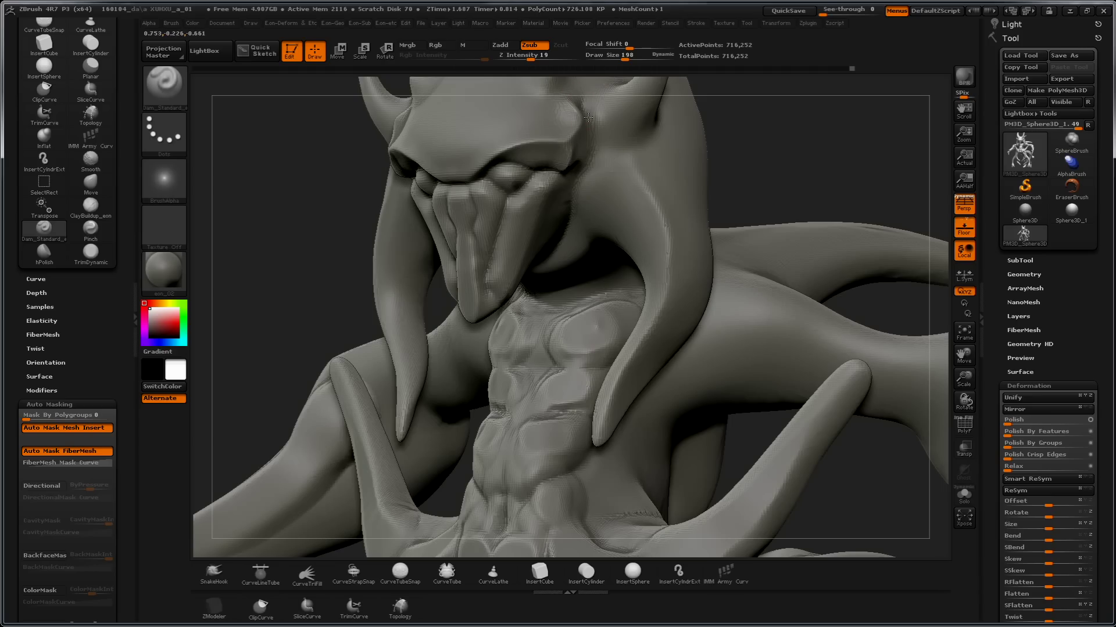
pyautogui.moveTo(589, 153)
pyautogui.mouseDown()
pyautogui.moveTo(665, 212)
pyautogui.moveTo(673, 290)
pyautogui.mouseUp()
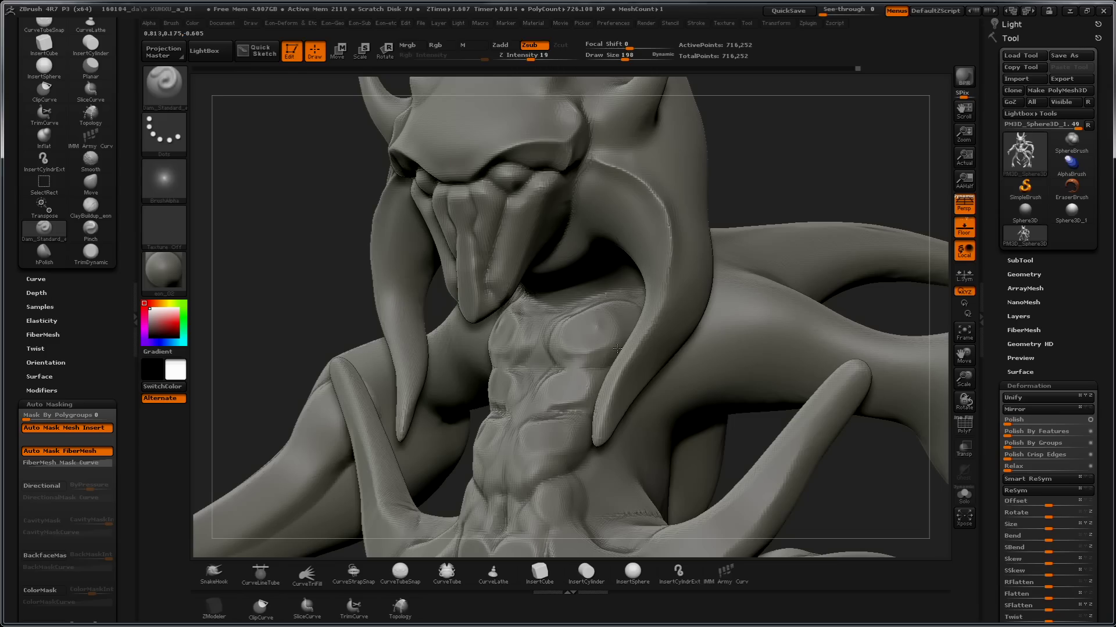
pyautogui.moveTo(549, 182); pyautogui.dragTo(502, 302)
pyautogui.moveTo(276, 352); pyautogui.dragTo(263, 204)
# - Add creases along the snout and nose, then smooth around the nose and eye
pyautogui.moveTo(750, 248)
pyautogui.mouseDown()
pyautogui.moveTo(732, 159)
pyautogui.moveTo(568, 373)
pyautogui.mouseUp()
pyautogui.moveTo(526, 177); pyautogui.dragTo(502, 259)
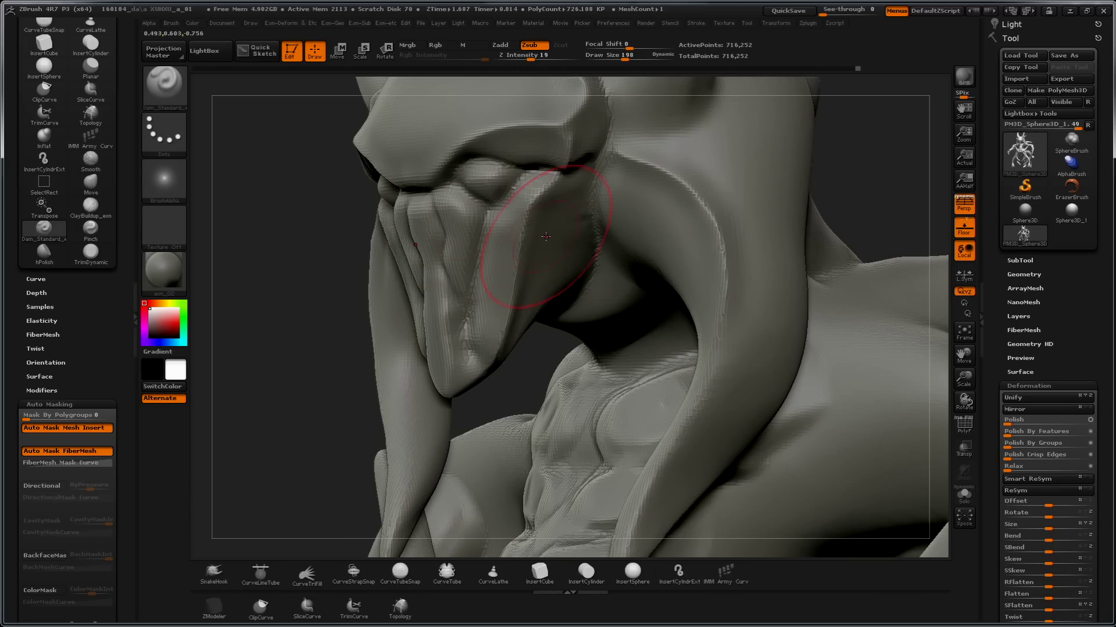
pyautogui.moveTo(561, 180)
pyautogui.mouseDown()
pyautogui.moveTo(556, 230)
pyautogui.moveTo(476, 290)
pyautogui.mouseUp()
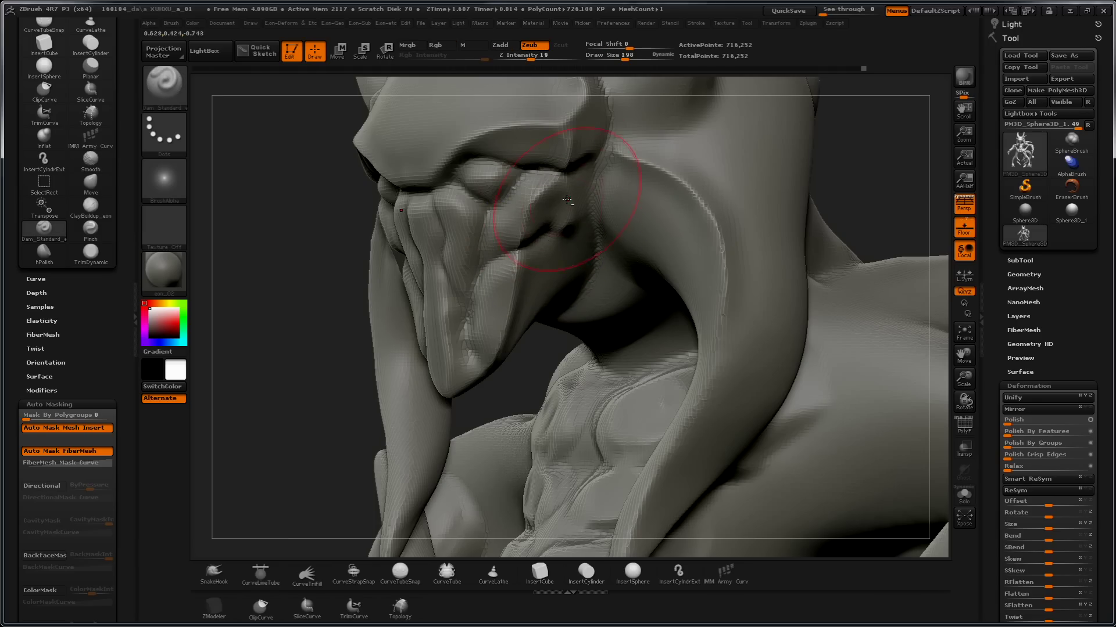
pyautogui.keyDown('shift'); pyautogui.moveTo(566, 199); pyautogui.dragTo(505, 243); pyautogui.keyUp('shift')
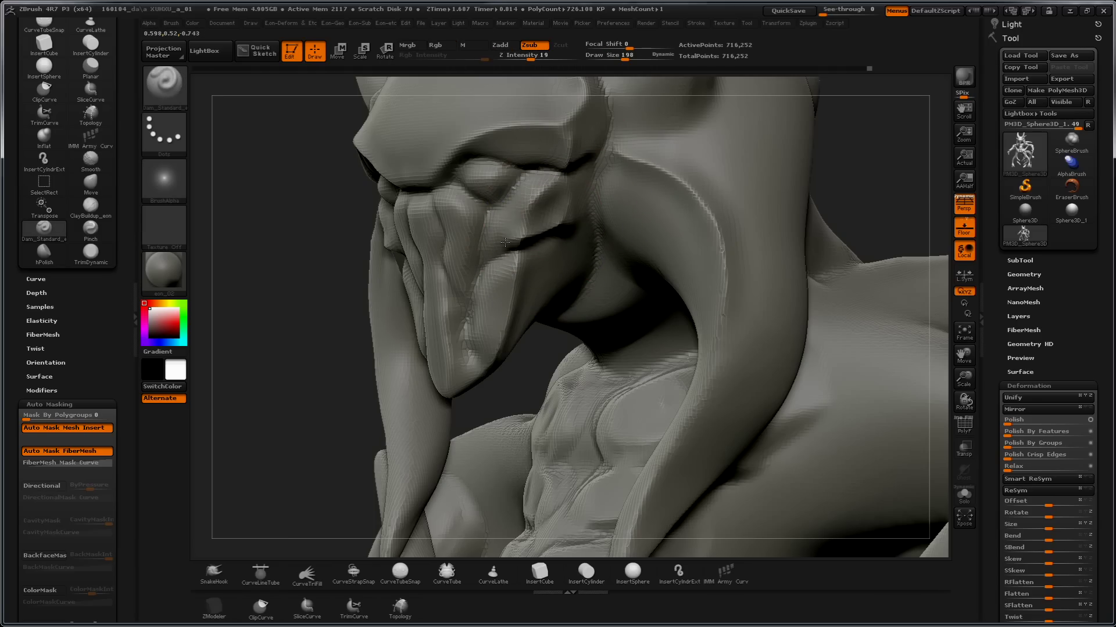
# - Shrink the brush from 198 to 76, build a clay ridge down the cheek and smooth it
pyautogui.press('shift')
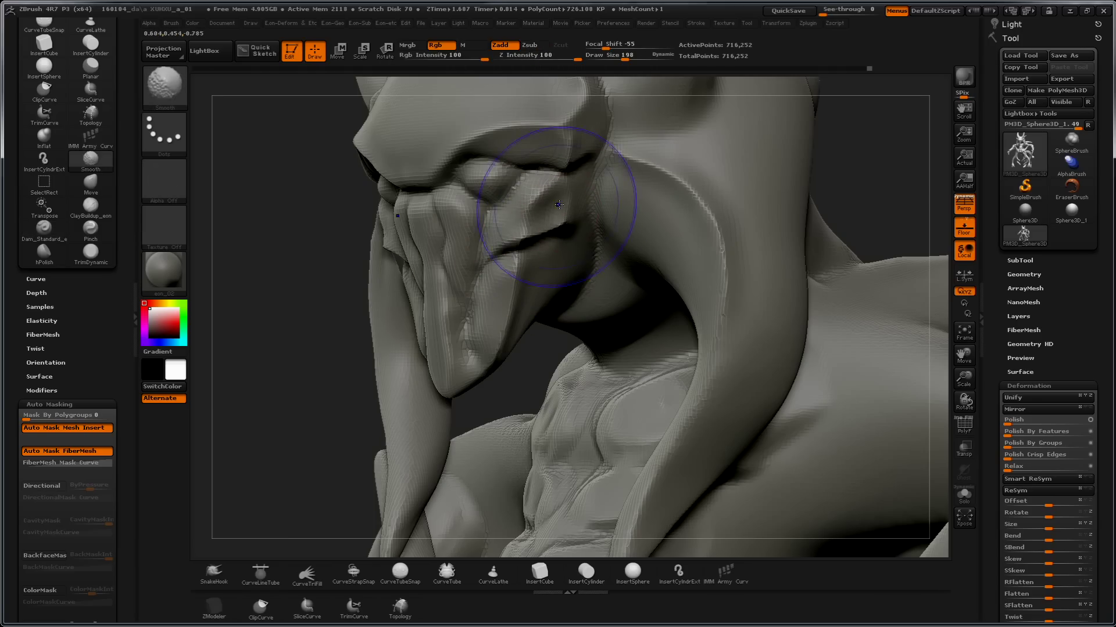
pyautogui.press('s')
pyautogui.moveTo(556, 213); pyautogui.dragTo(537, 213)
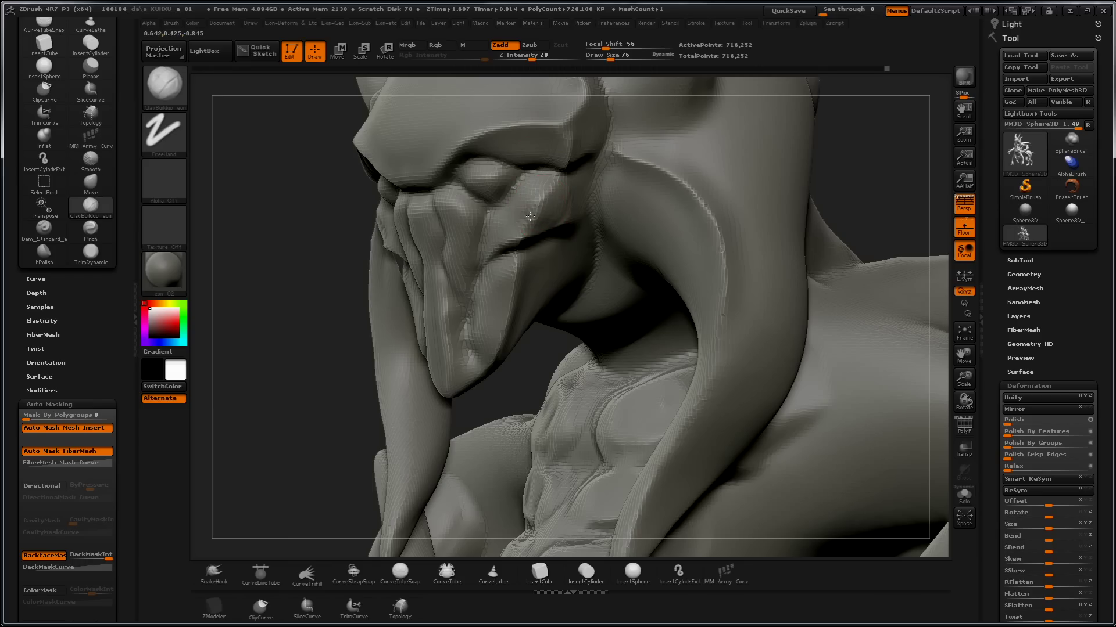
pyautogui.moveTo(543, 187); pyautogui.dragTo(501, 241)
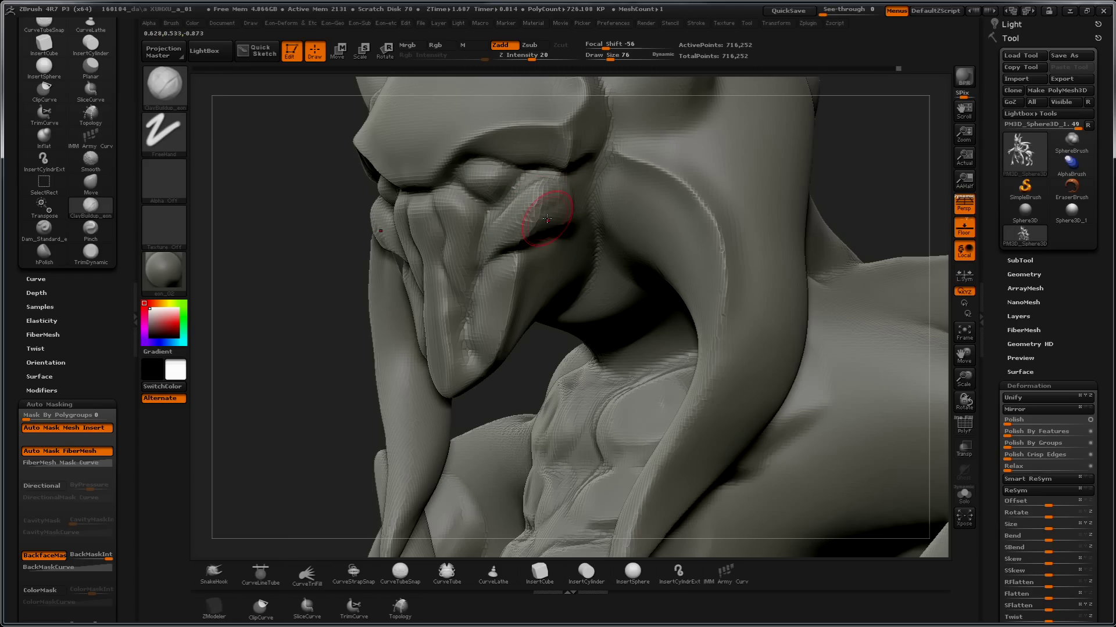
pyautogui.press('ctrl')
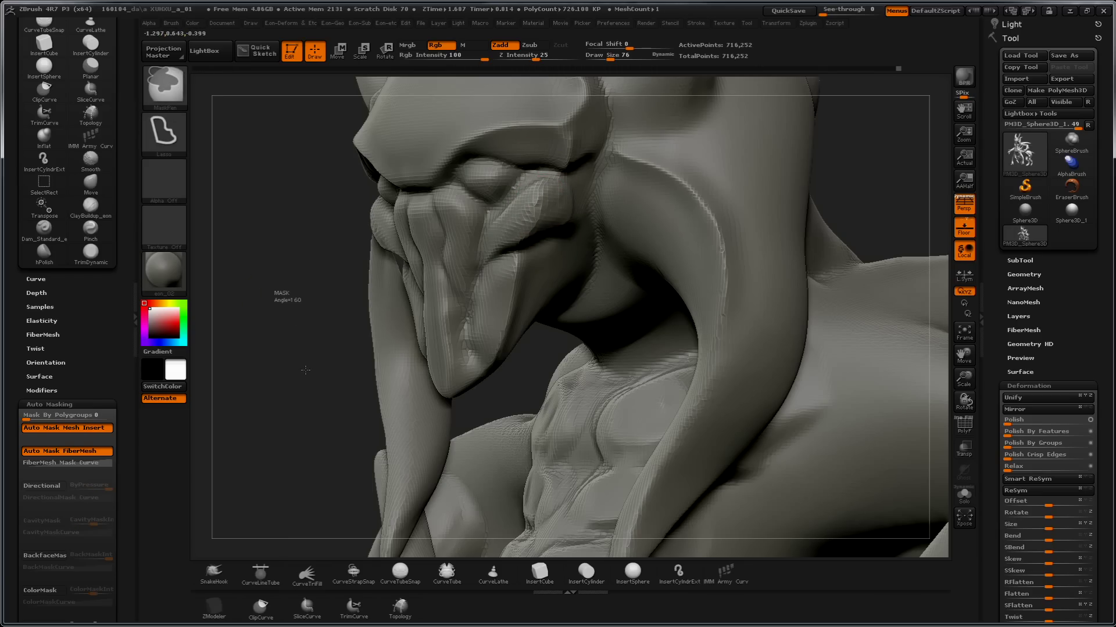
pyautogui.keyDown('shift'); pyautogui.moveTo(537, 174); pyautogui.dragTo(510, 199); pyautogui.keyUp('shift')
pyautogui.moveTo(285, 379)
pyautogui.mouseDown()
pyautogui.moveTo(266, 169)
pyautogui.moveTo(326, 268)
pyautogui.moveTo(294, 190)
pyautogui.moveTo(351, 299)
pyautogui.moveTo(344, 361)
pyautogui.moveTo(319, 397)
pyautogui.moveTo(300, 323)
pyautogui.mouseUp()
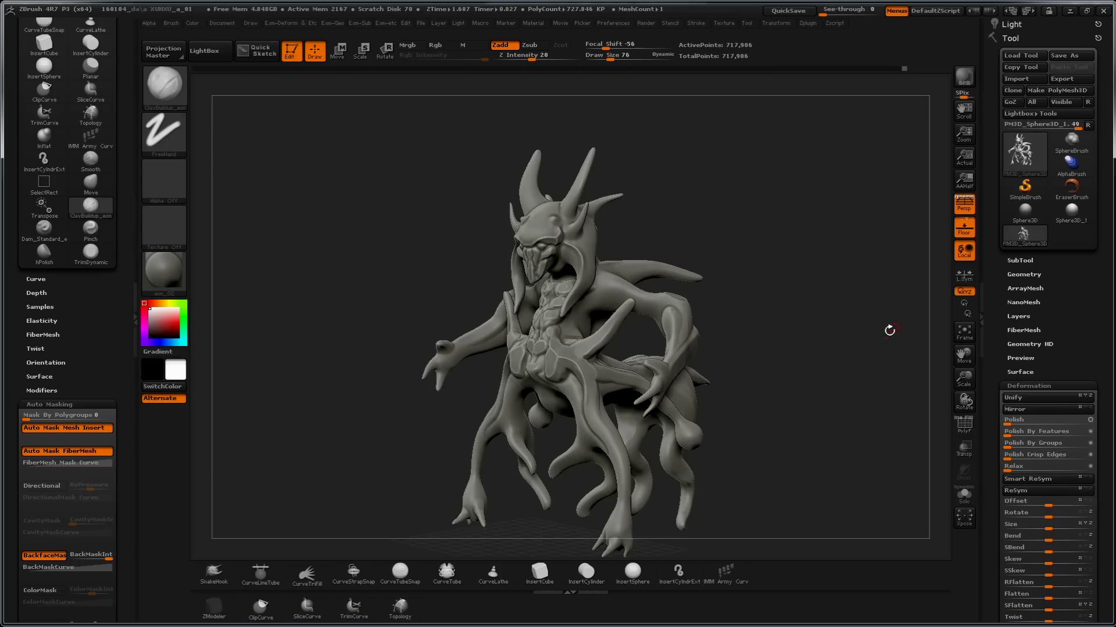
# - Rotate the full creature sculpt to a front view
pyautogui.moveTo(892, 383)
pyautogui.mouseDown()
pyautogui.moveTo(844, 378)
pyautogui.moveTo(842, 340)
pyautogui.moveTo(864, 334)
pyautogui.moveTo(846, 332)
pyautogui.moveTo(944, 298)
pyautogui.mouseUp()
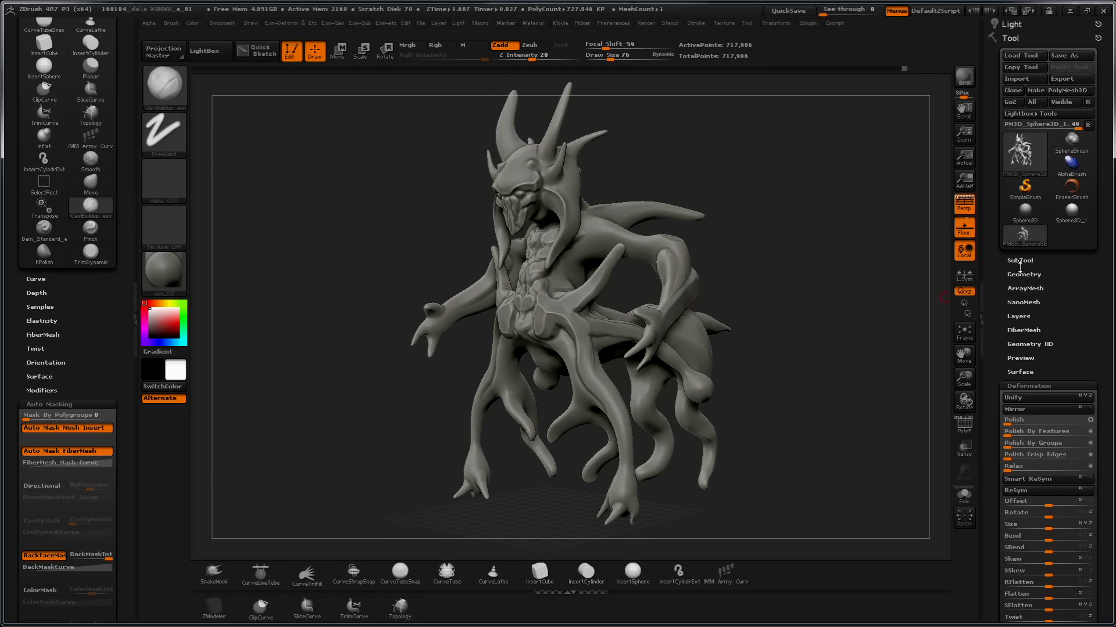
# - Disable DynaMesh and run ClayPolish on the 717,886-point creature, then inspect its carved head and chest
pyautogui.click(1018, 386)
pyautogui.click(1025, 274)
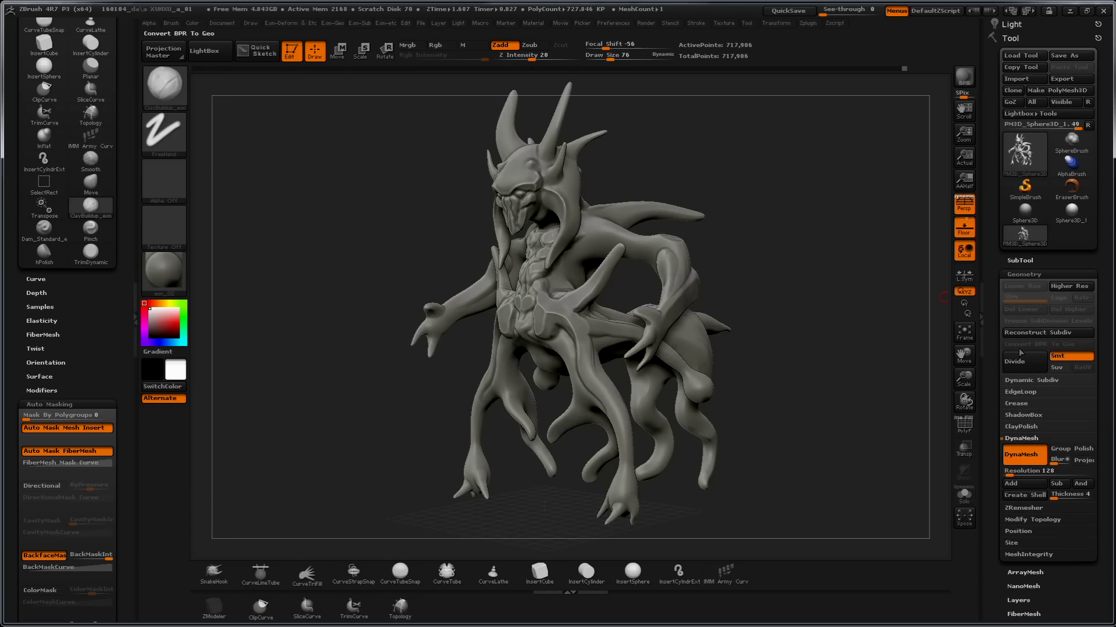
pyautogui.click(1017, 460)
pyautogui.click(1023, 428)
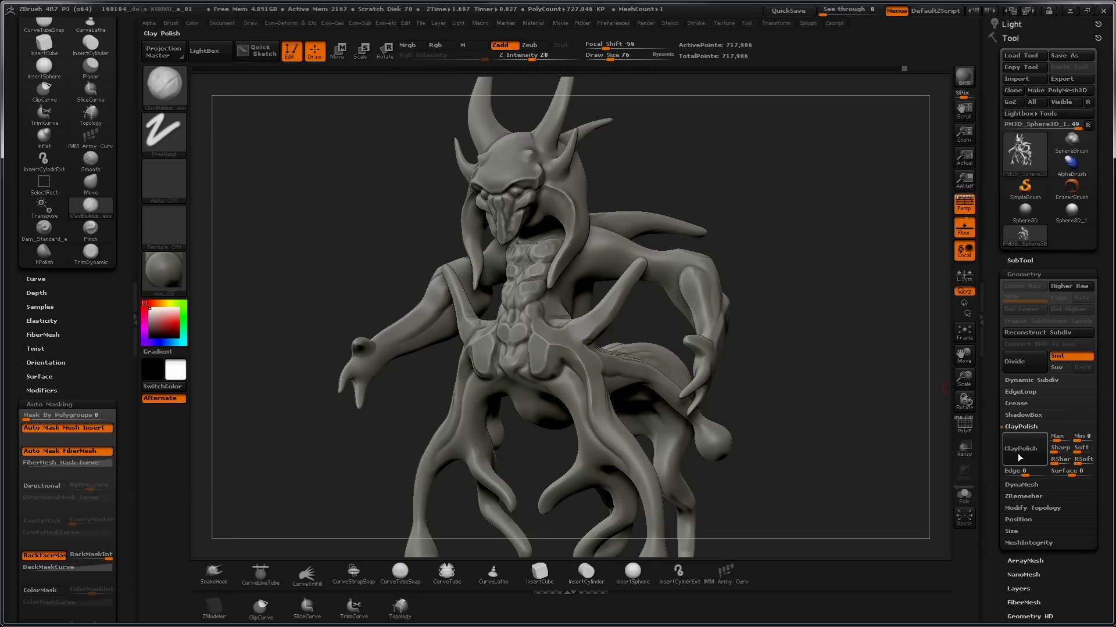
pyautogui.click(1020, 452)
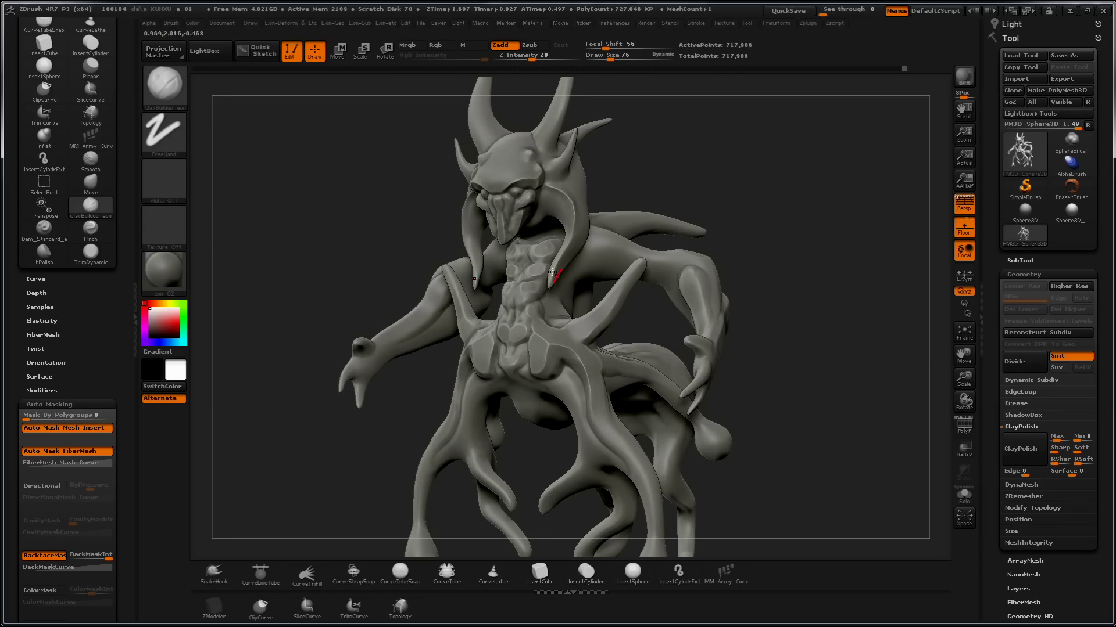
pyautogui.moveTo(822, 266); pyautogui.dragTo(749, 319)
pyautogui.moveTo(842, 261); pyautogui.dragTo(859, 251)
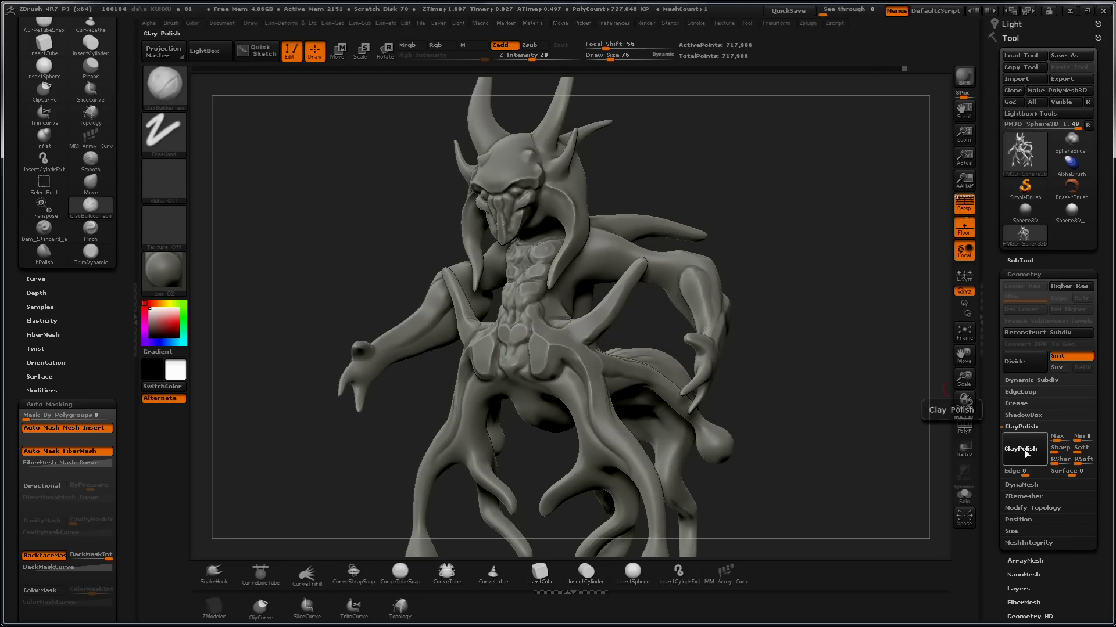
pyautogui.moveTo(645, 192)
pyautogui.mouseDown()
pyautogui.moveTo(709, 163)
pyautogui.moveTo(714, 269)
pyautogui.mouseUp()
pyautogui.moveTo(690, 208); pyautogui.dragTo(818, 178)
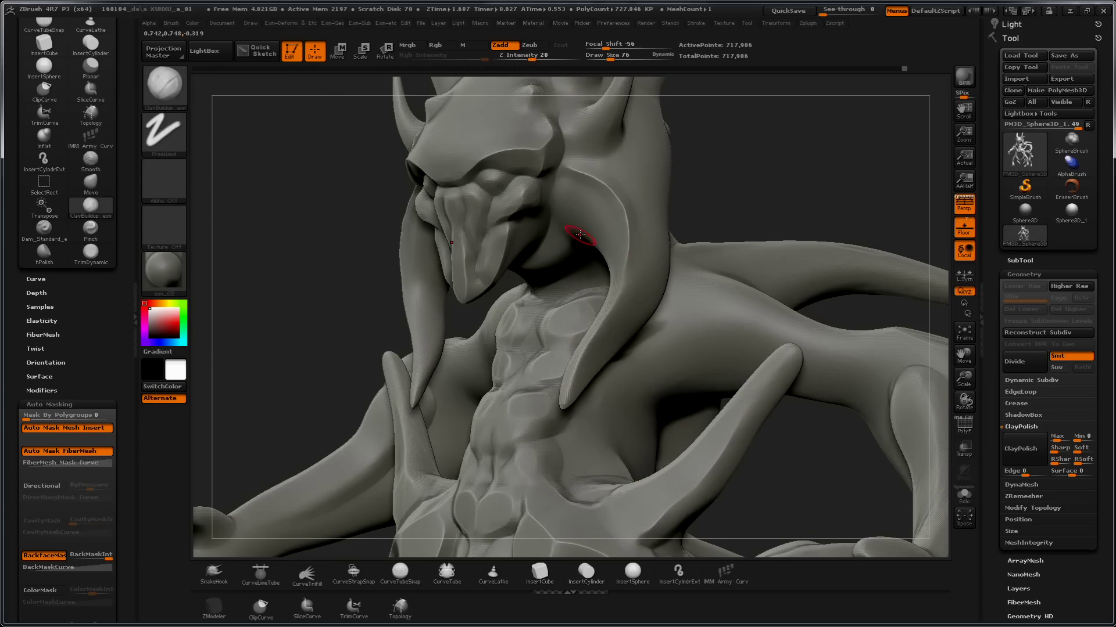
pyautogui.press('ctrl')
pyautogui.press('f')
pyautogui.moveTo(798, 256)
pyautogui.mouseDown()
pyautogui.moveTo(788, 269)
pyautogui.moveTo(821, 242)
pyautogui.moveTo(817, 192)
pyautogui.moveTo(847, 254)
pyautogui.mouseUp()
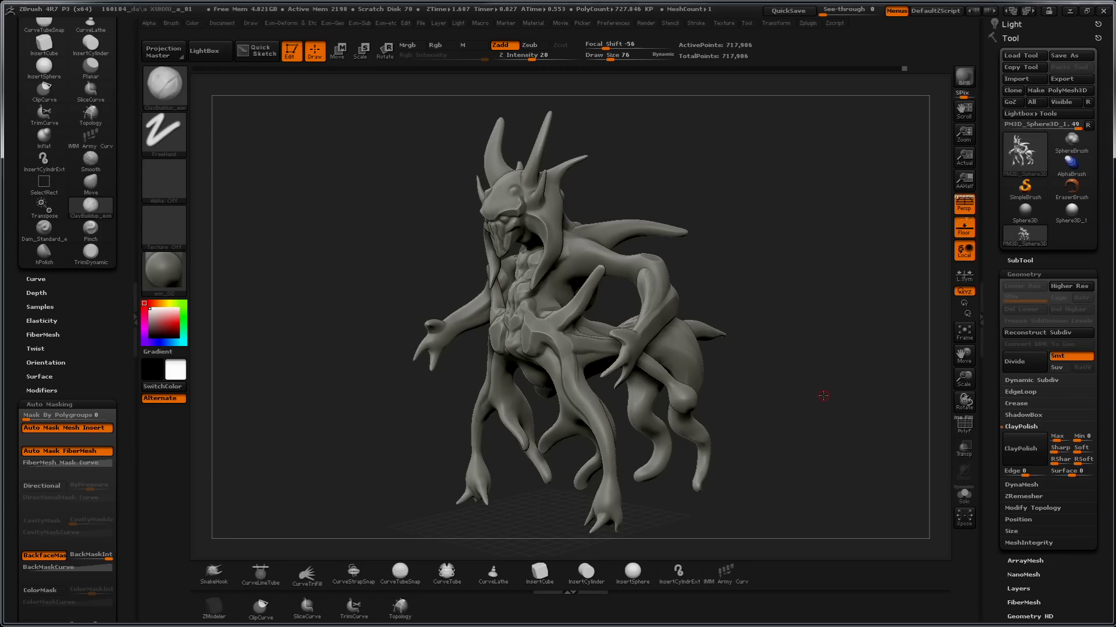
pyautogui.moveTo(746, 317)
pyautogui.mouseDown()
pyautogui.moveTo(740, 237)
pyautogui.moveTo(768, 238)
pyautogui.moveTo(772, 271)
pyautogui.mouseUp()
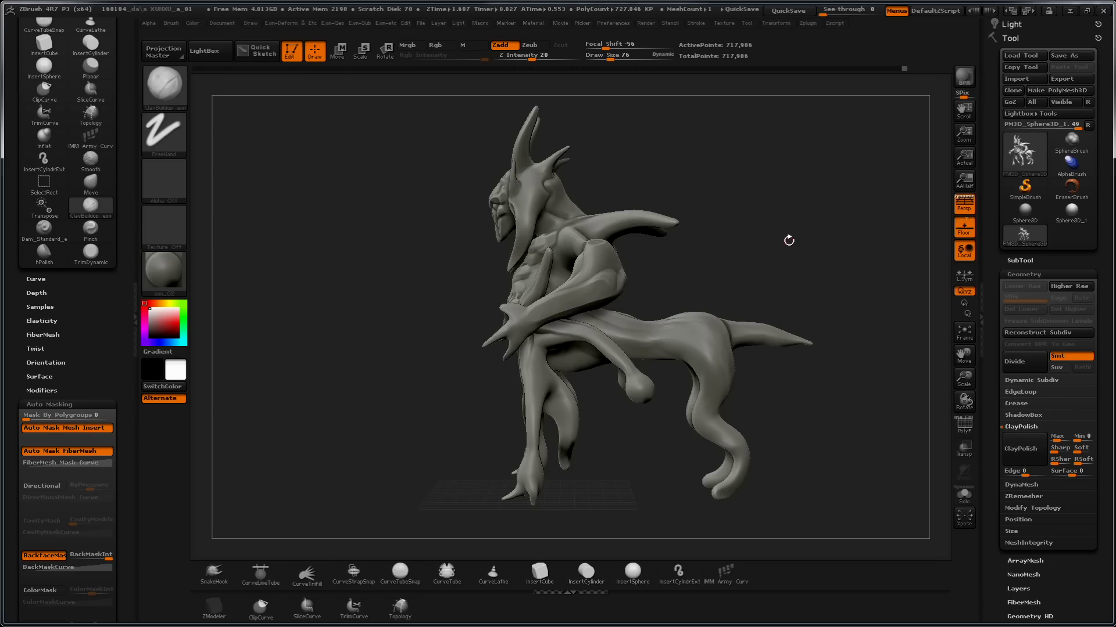
pyautogui.moveTo(789, 241); pyautogui.dragTo(805, 238)
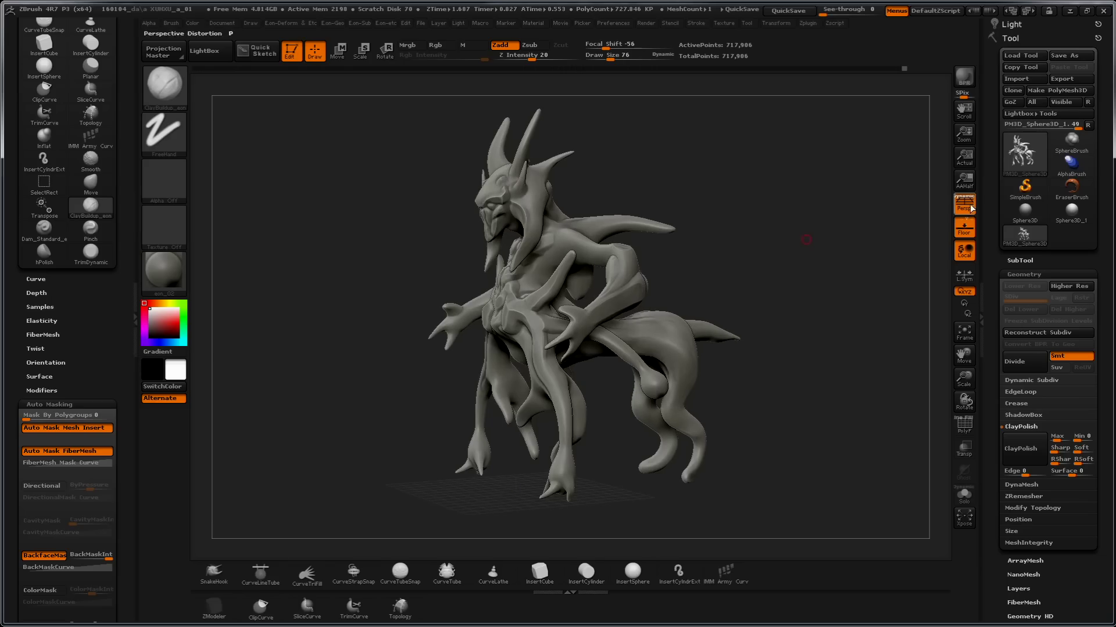
pyautogui.moveTo(786, 269)
pyautogui.mouseDown()
pyautogui.moveTo(810, 273)
pyautogui.moveTo(851, 239)
pyautogui.moveTo(825, 241)
pyautogui.moveTo(800, 281)
pyautogui.moveTo(809, 265)
pyautogui.moveTo(822, 312)
pyautogui.moveTo(836, 276)
pyautogui.mouseUp()
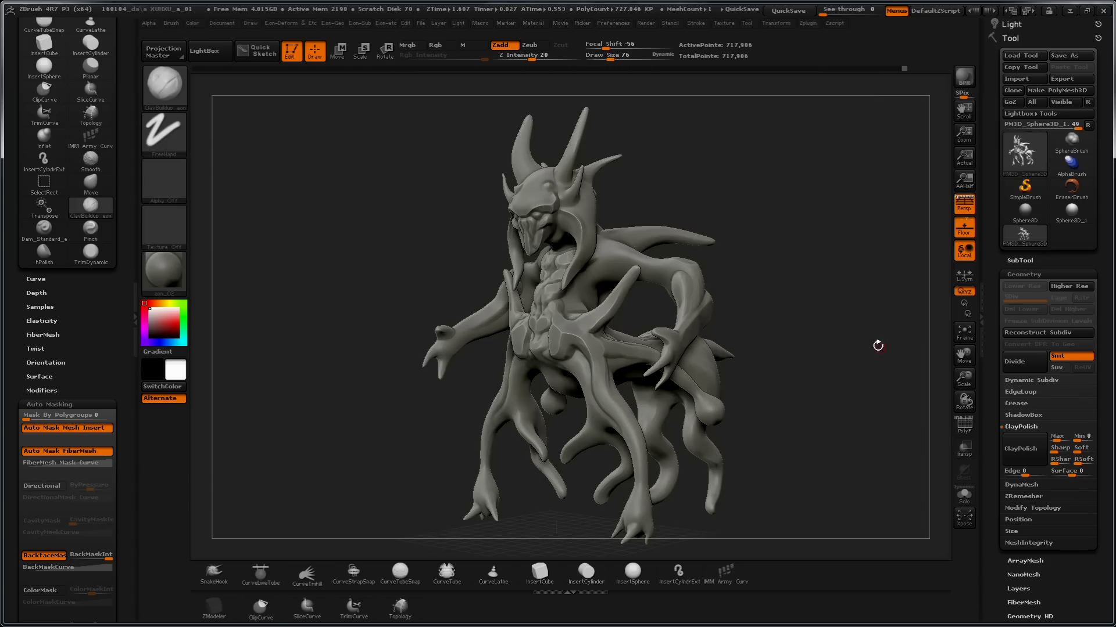
pyautogui.moveTo(857, 350)
pyautogui.mouseDown()
pyautogui.moveTo(846, 346)
pyautogui.moveTo(837, 372)
pyautogui.moveTo(786, 374)
pyautogui.moveTo(829, 344)
pyautogui.mouseUp()
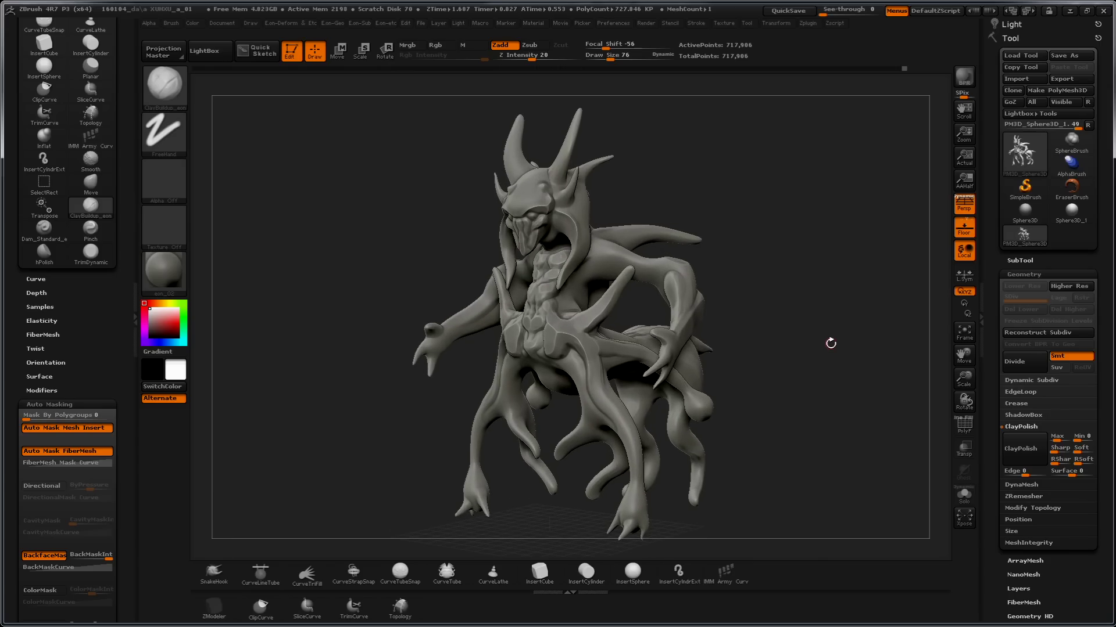